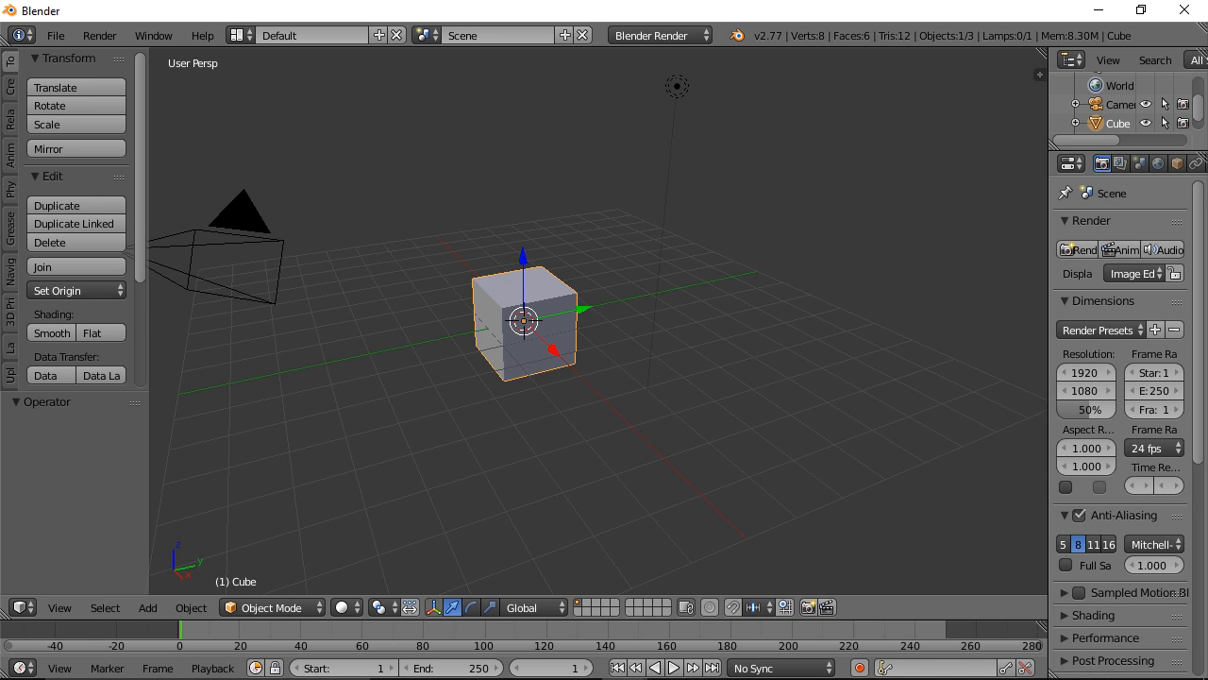
Step: Review the Input settings and the full add-on list in the user preferences, and close the preferences window
click(796, 273)
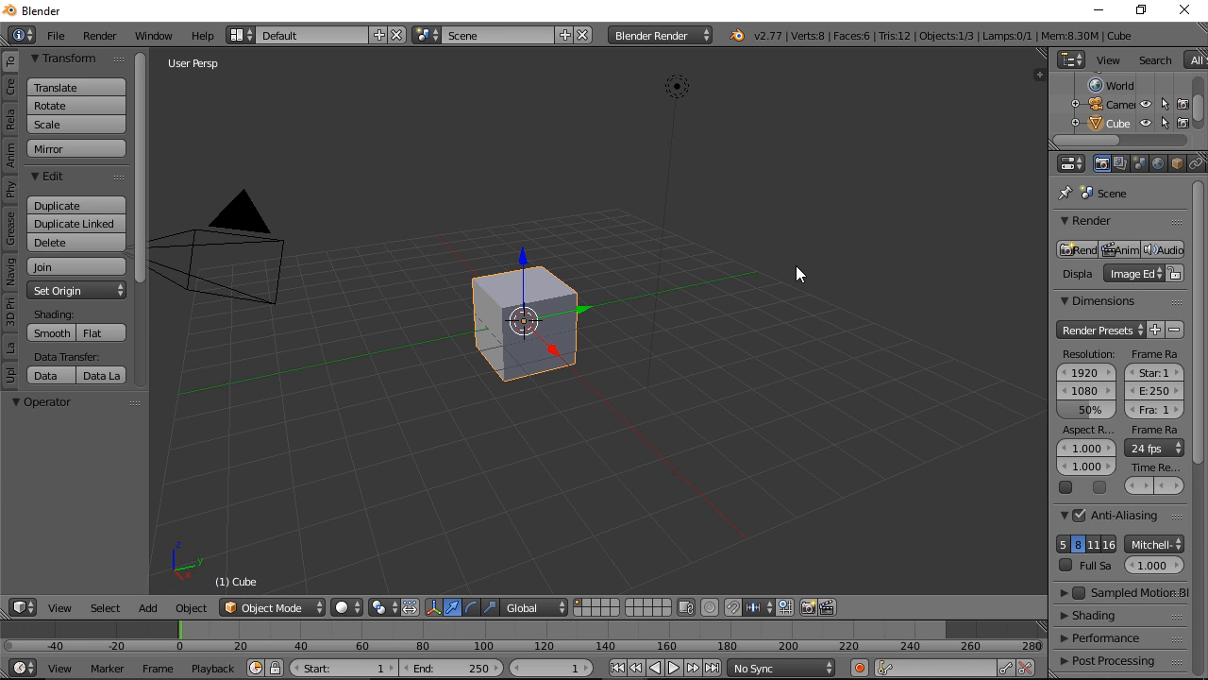
click(57, 34)
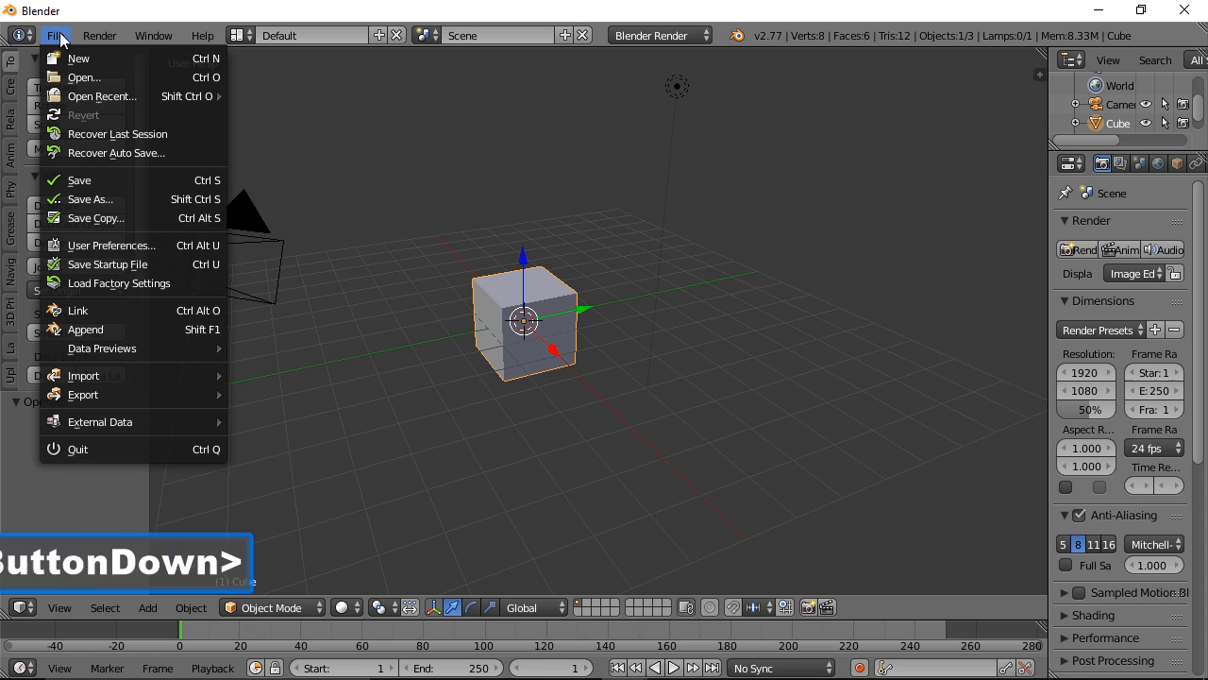
click(112, 244)
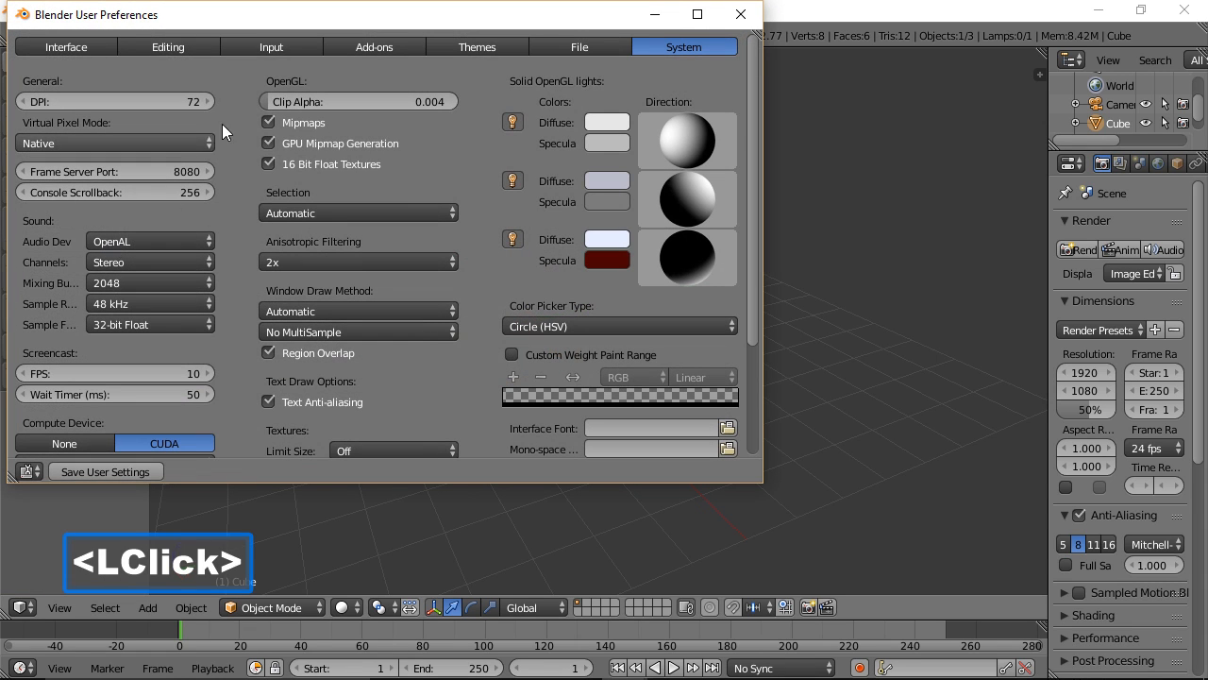
click(287, 45)
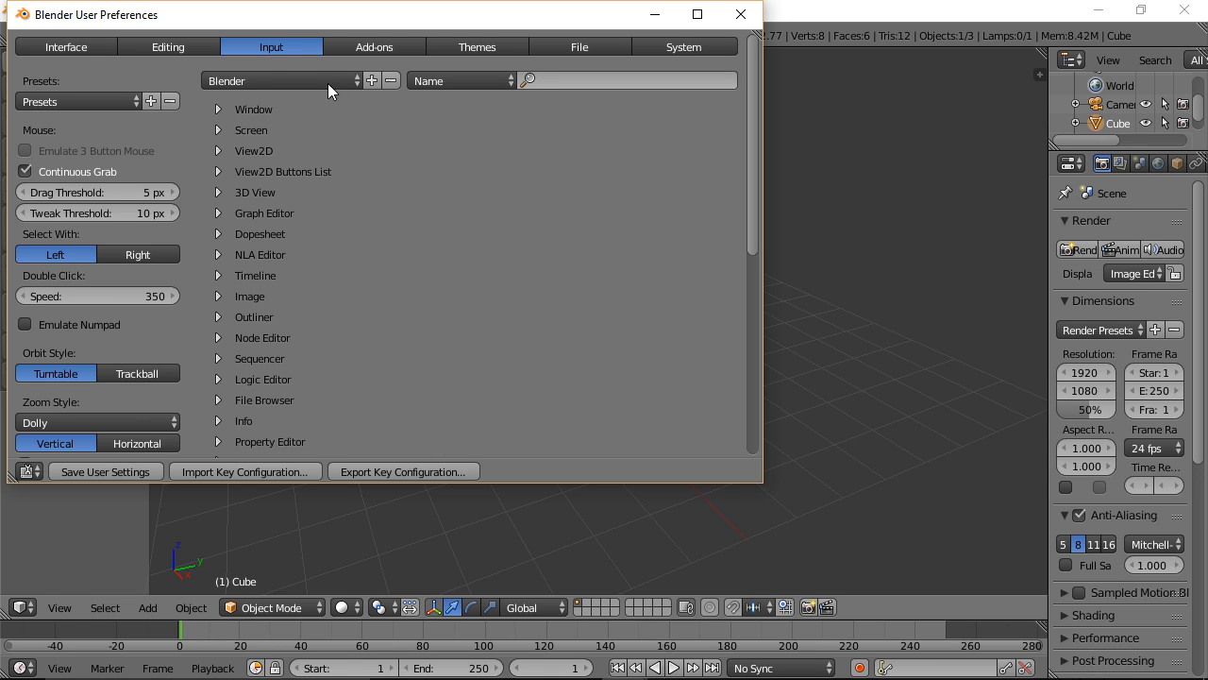
click(377, 49)
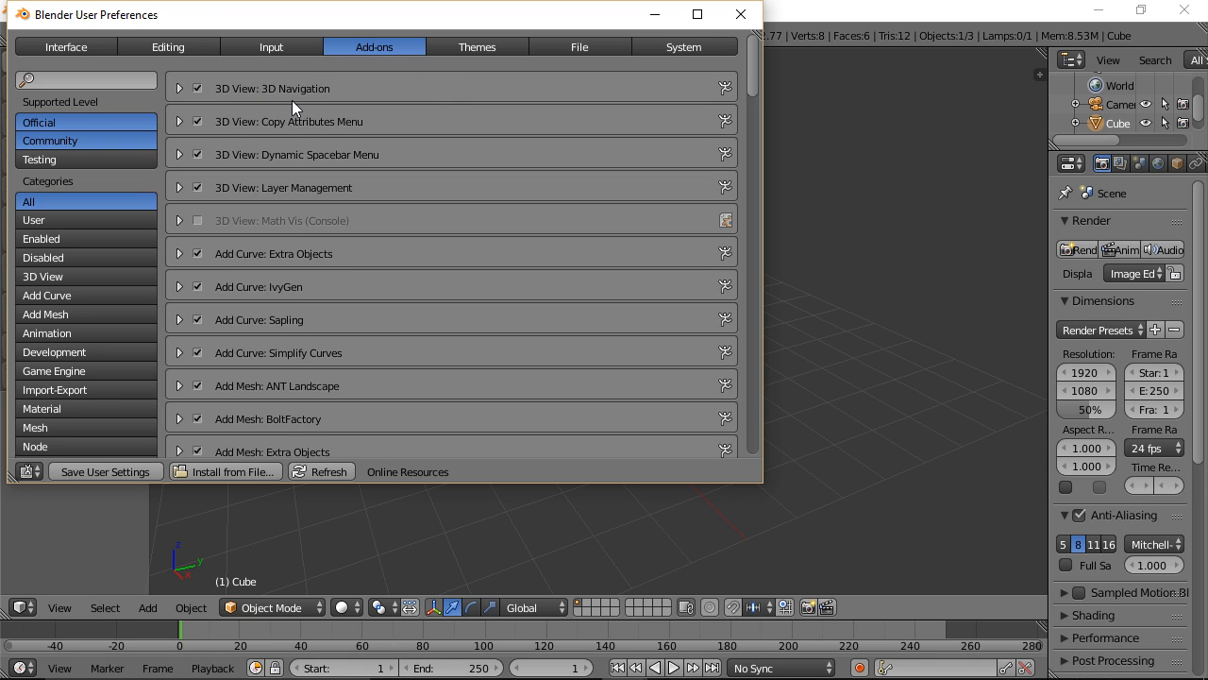
drag(757, 70, 743, 453)
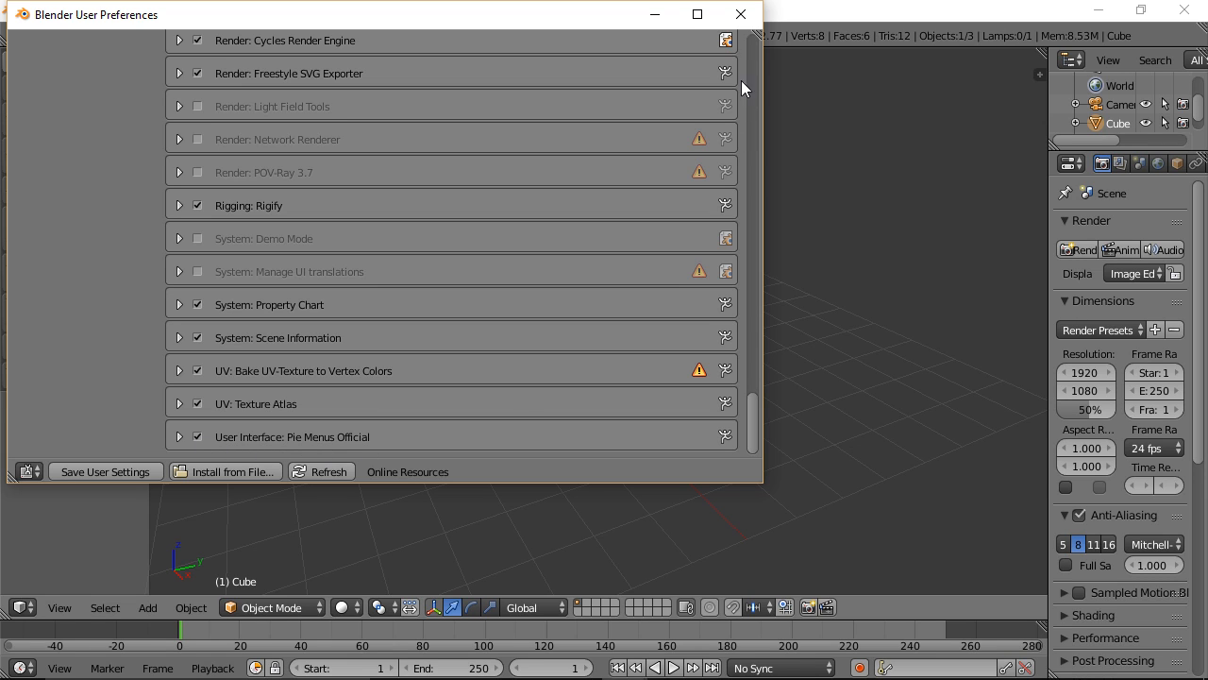
click(741, 14)
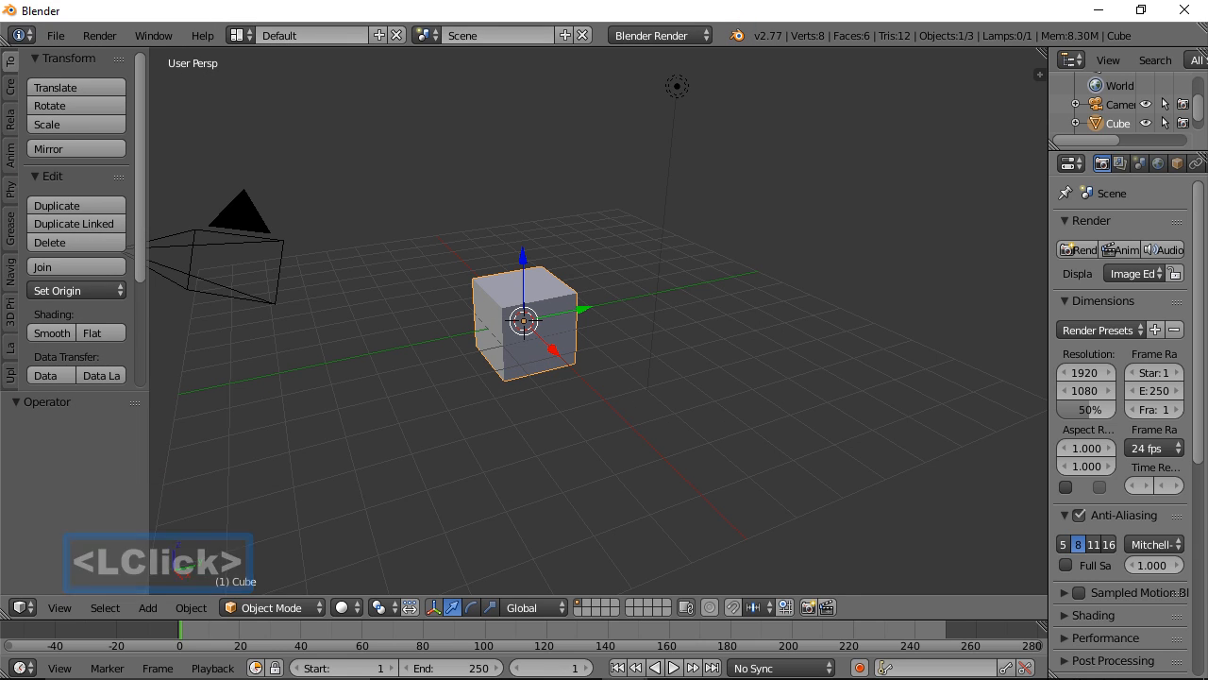
click(958, 182)
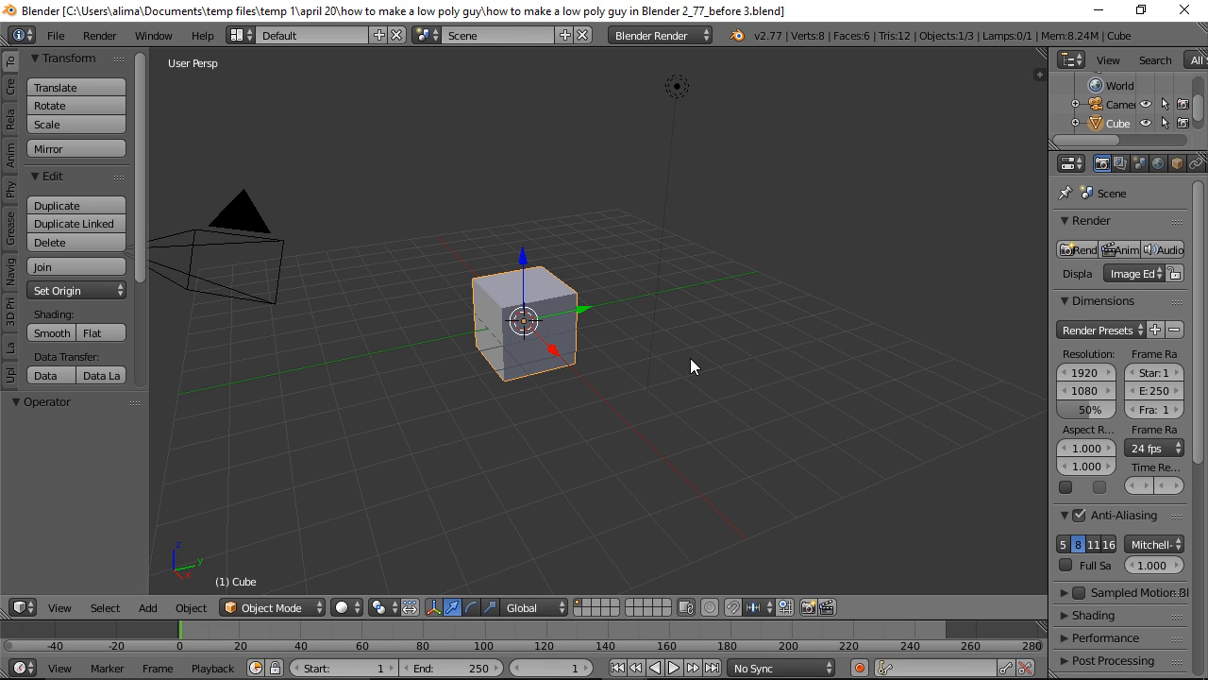
Step: Enter Edit Mode on the cube and align the view to the front in orthographic projection
click(9, 276)
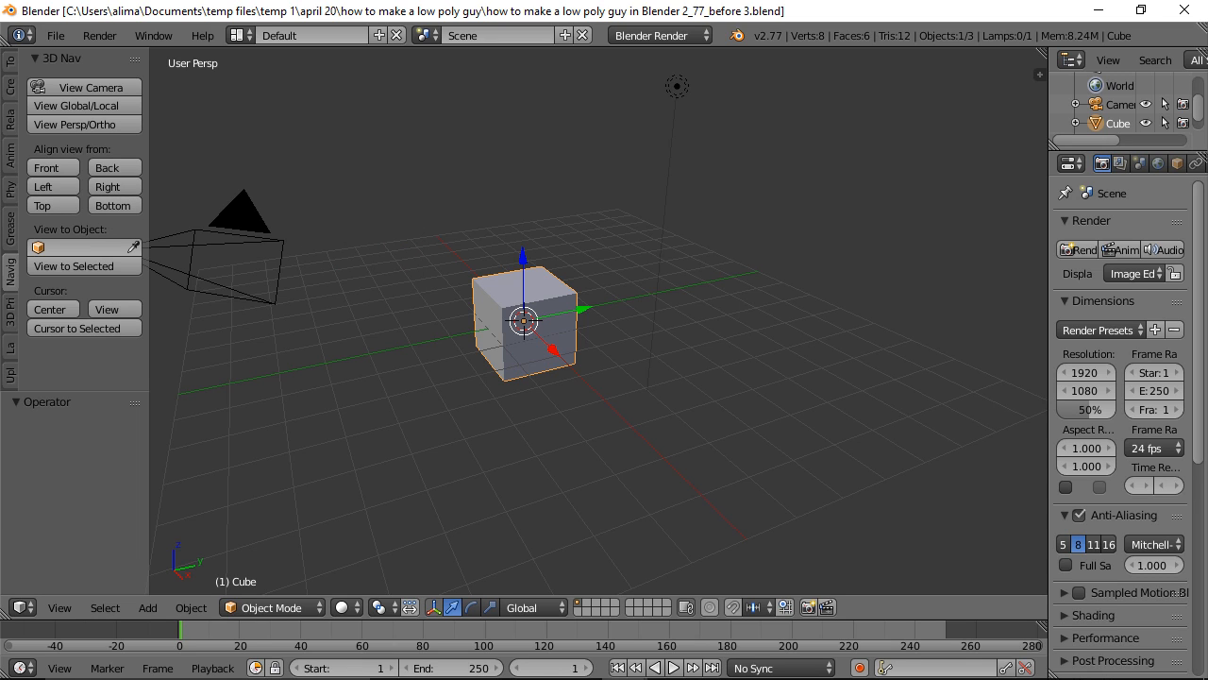
click(873, 159)
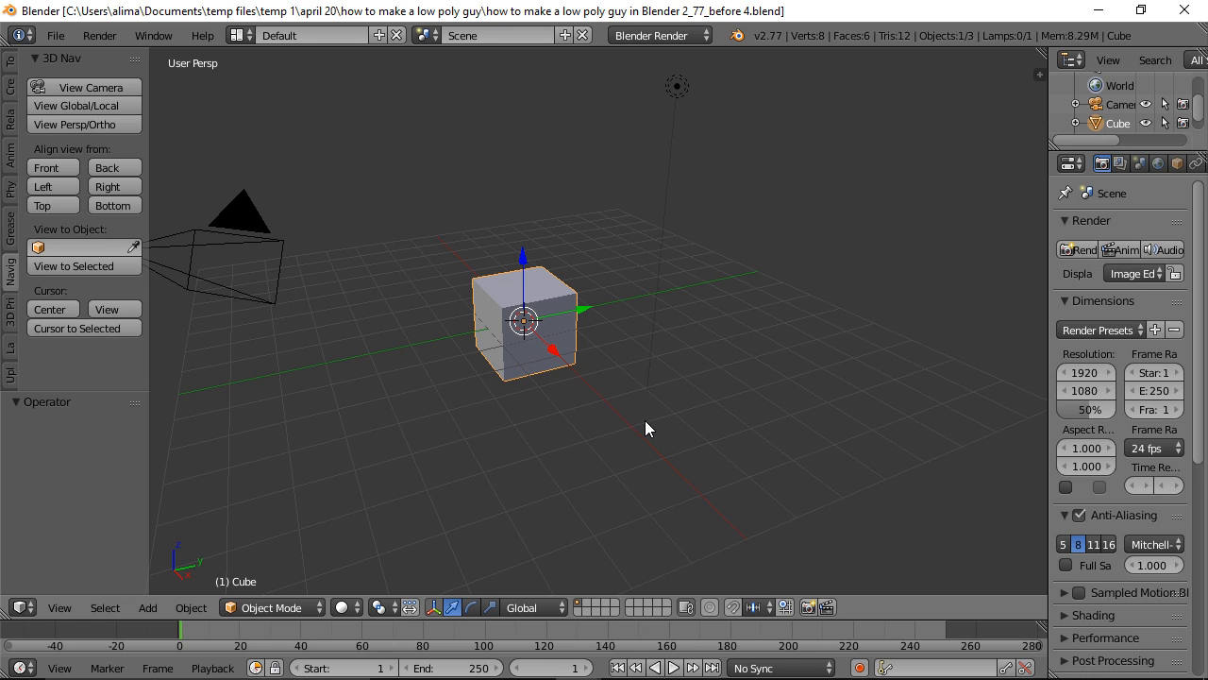
click(311, 610)
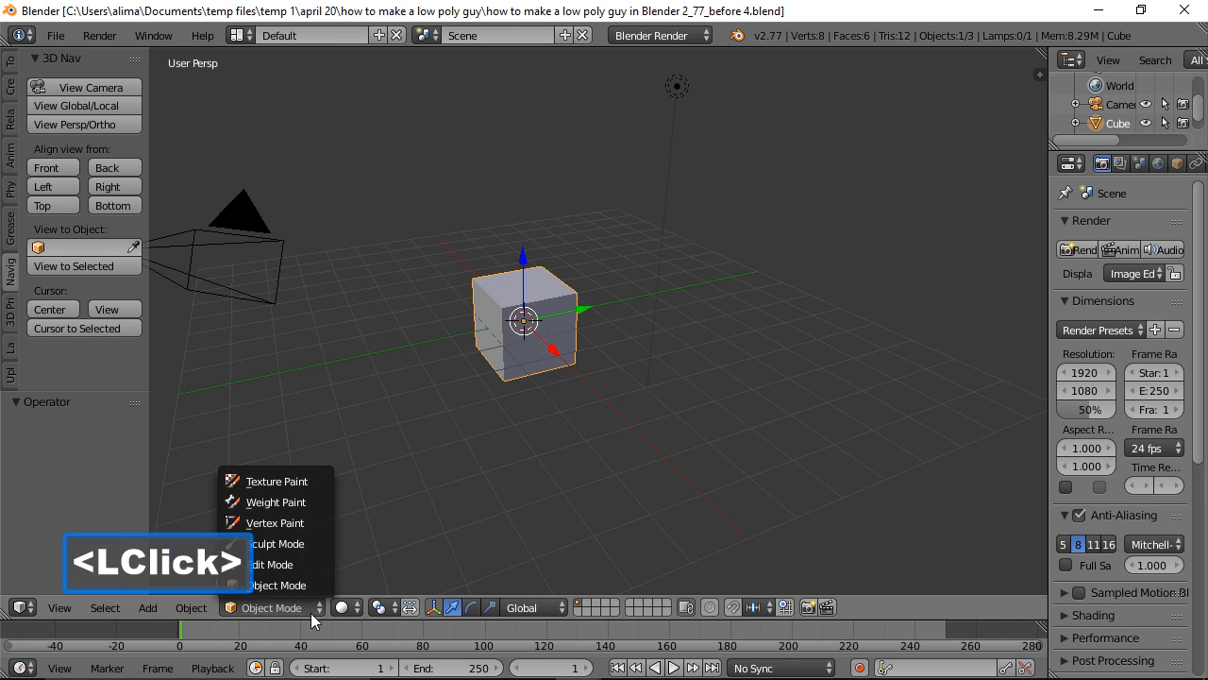
click(303, 568)
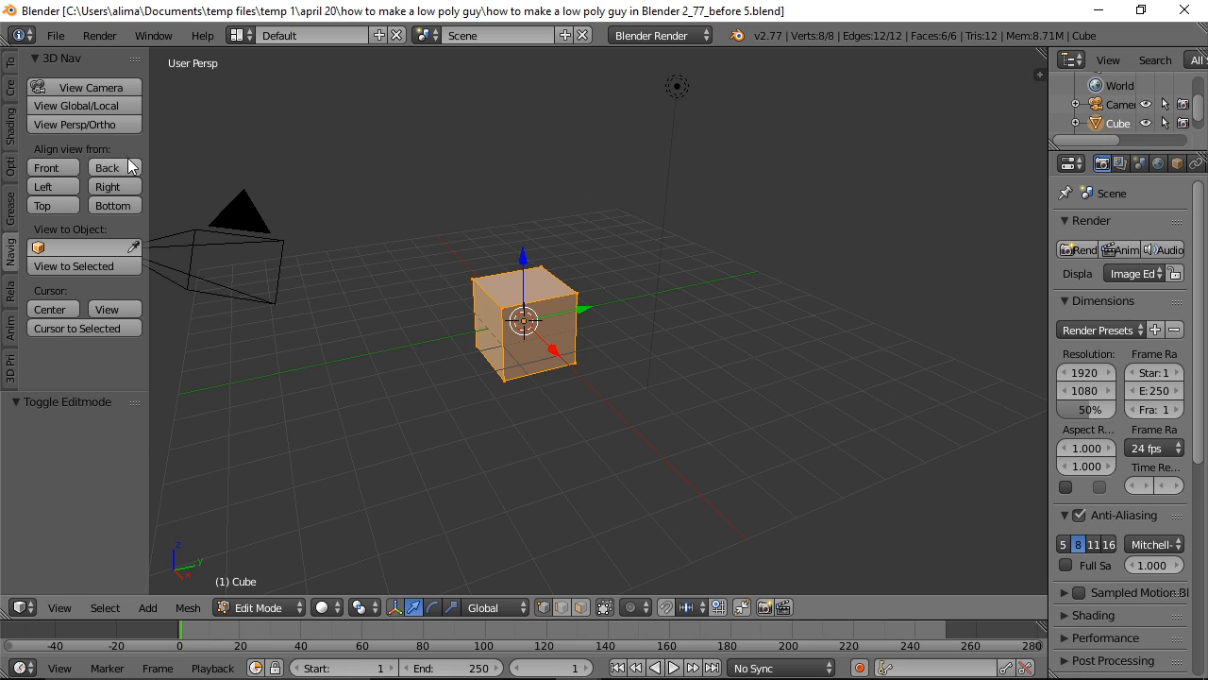
click(54, 166)
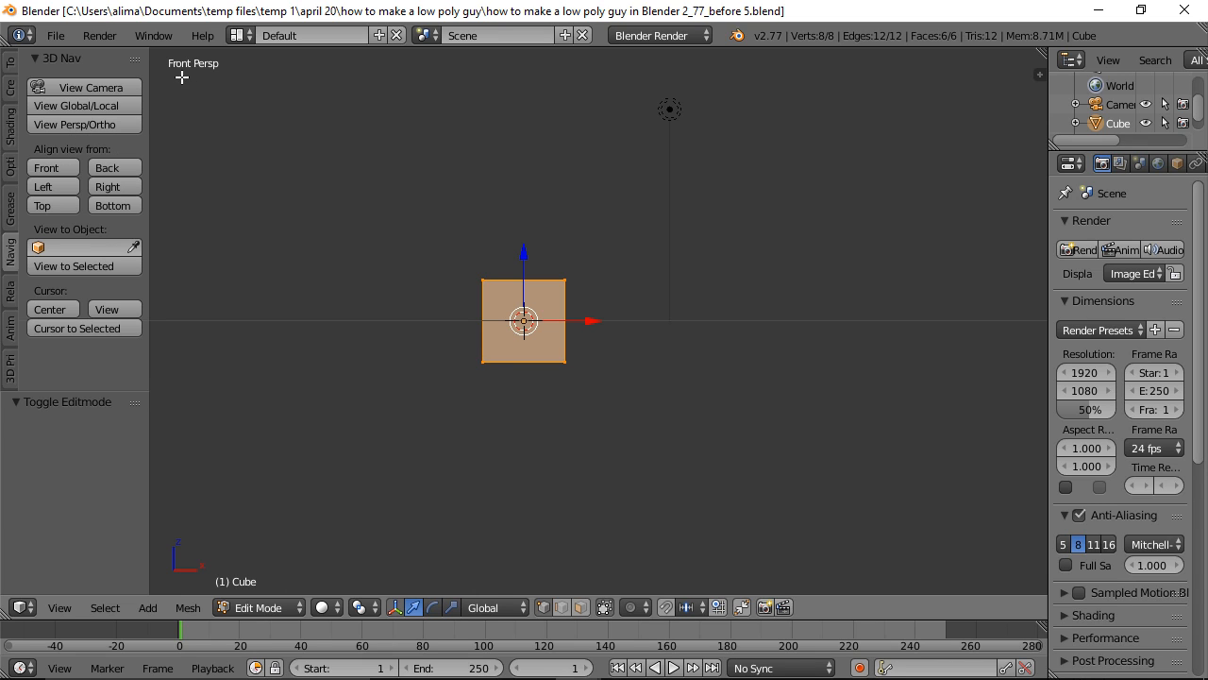
click(92, 126)
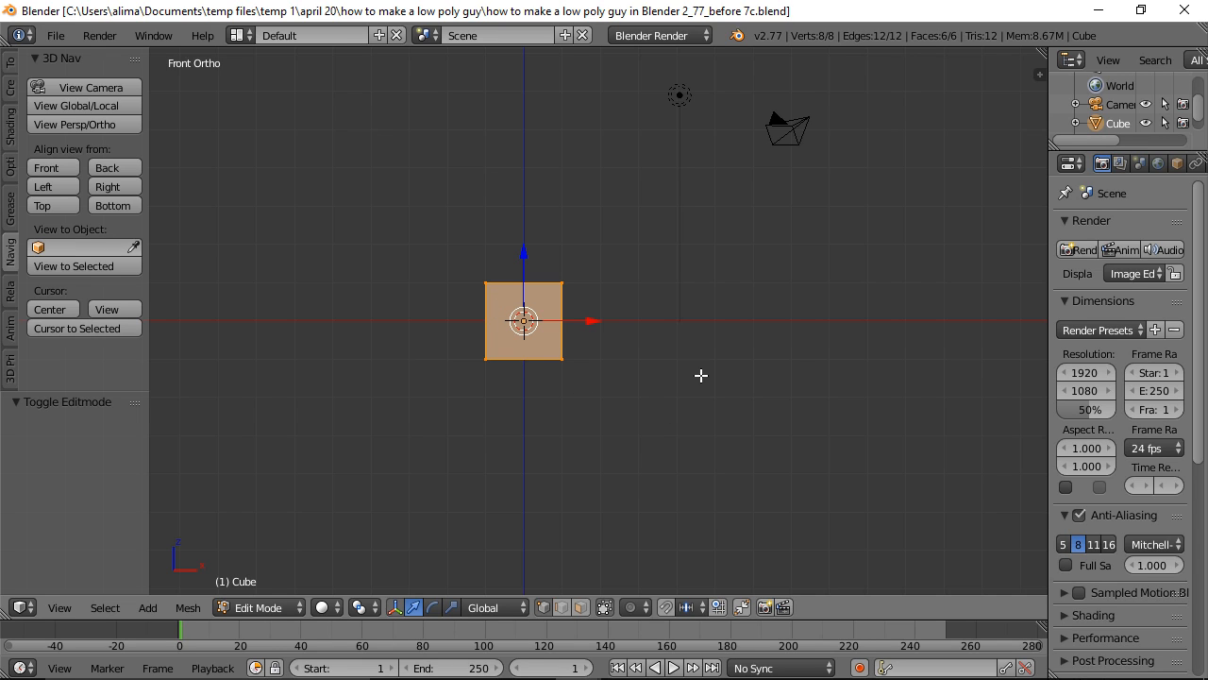
Step: Scale the cube along the global Z axis by about 1.91 to form a tall torso block
middle_drag(766, 315, 718, 368)
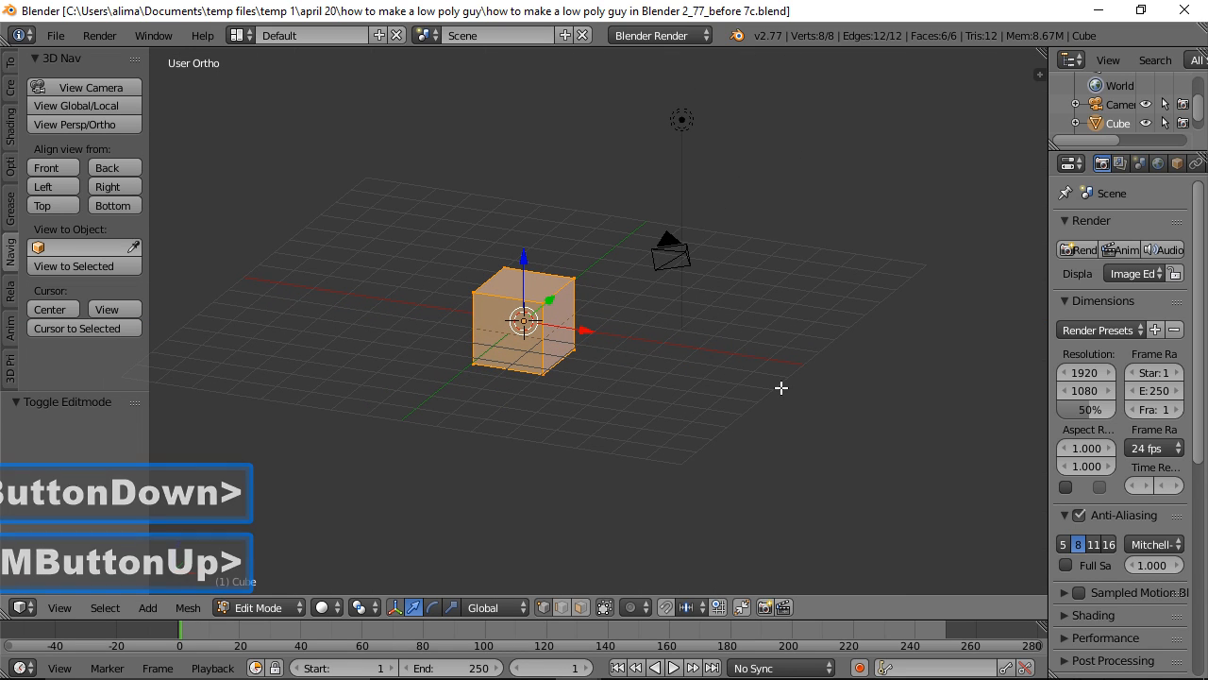
key(s)
key(z)
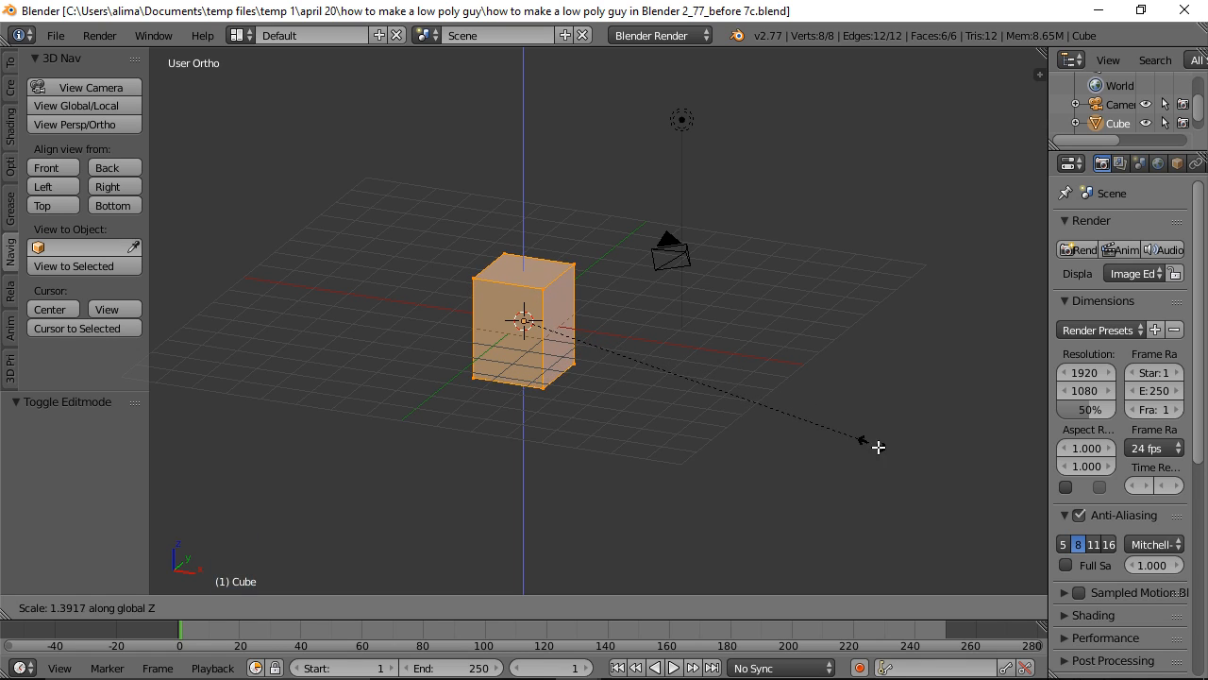
click(988, 523)
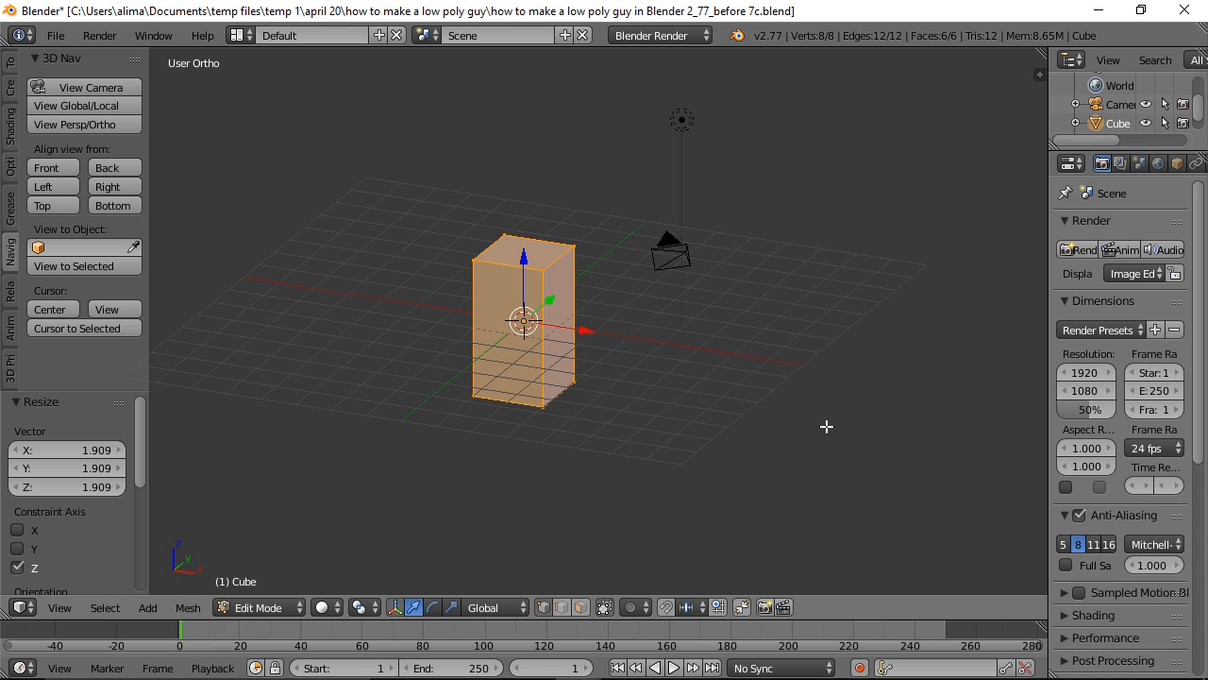
Step: Thin the torso block by scaling it along the global Y axis by about 0.52
middle_drag(859, 340, 753, 363)
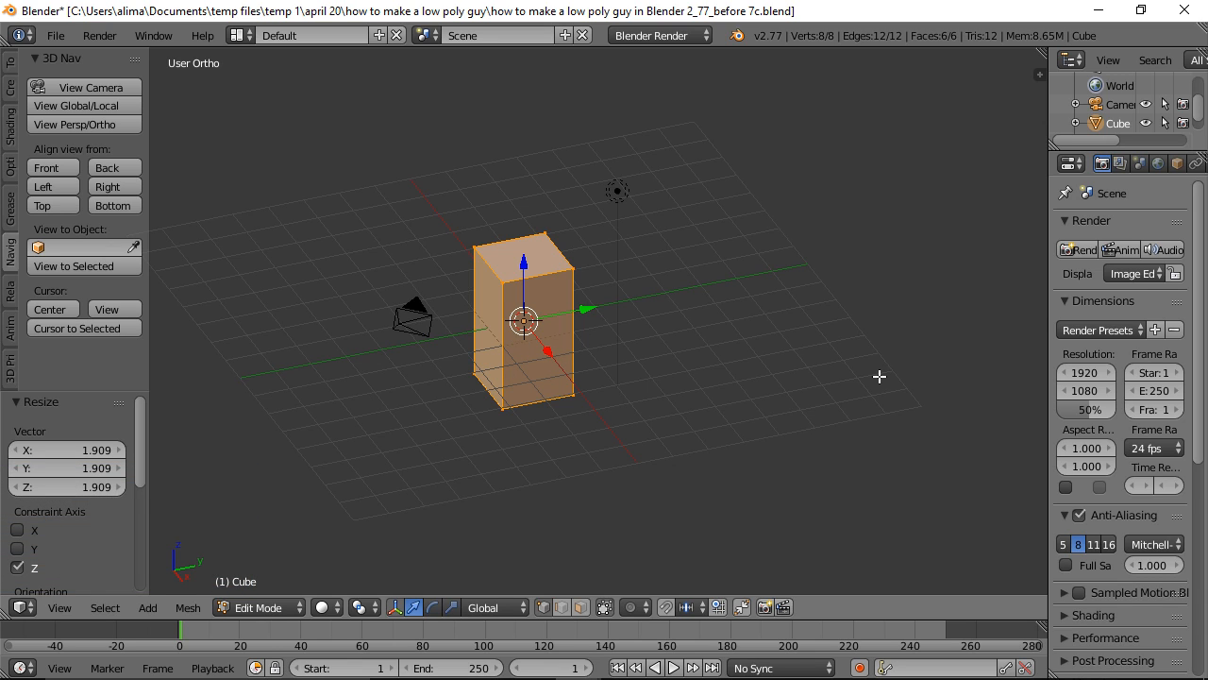
key(s)
key(y)
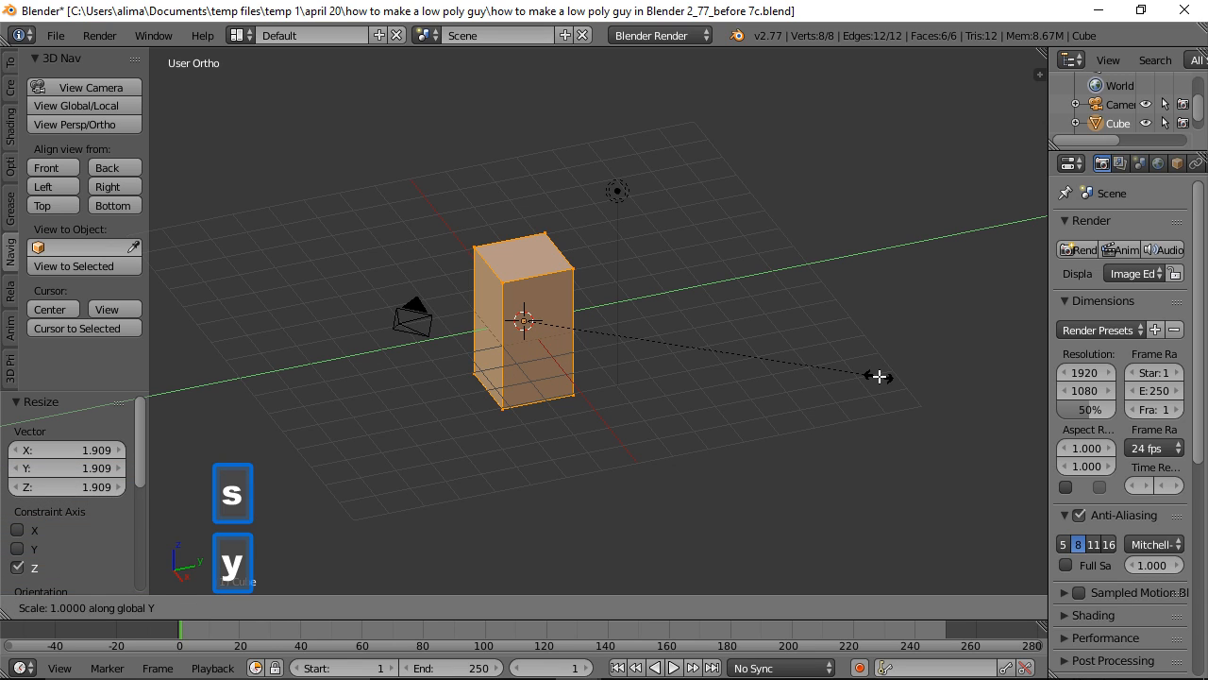
click(710, 353)
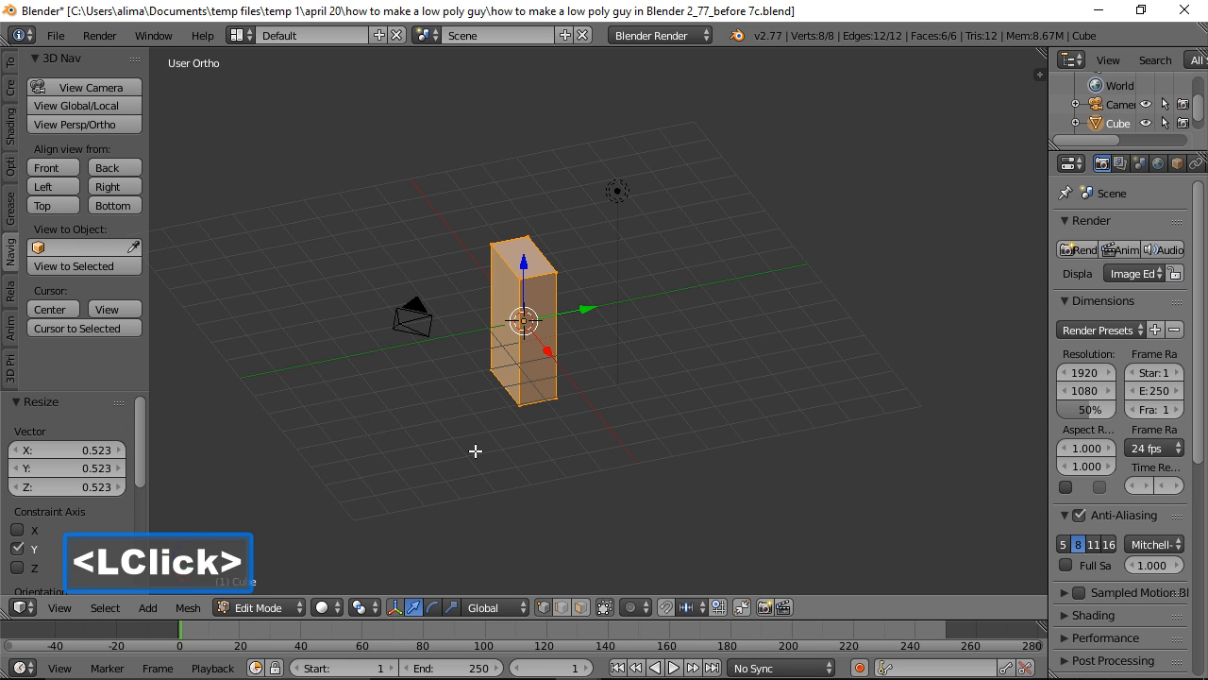
Step: Duplicate the torso block and move the copy about 2.68 along X and -4.14 along Z, below the torso
middle_drag(457, 453, 616, 397)
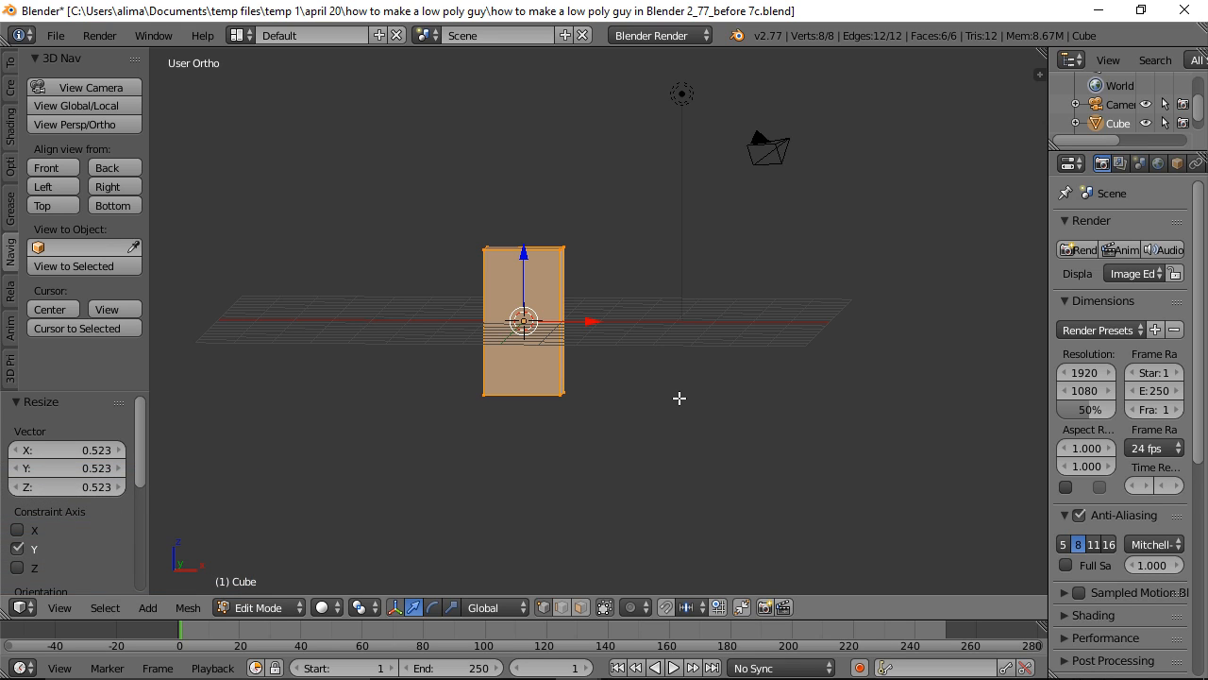
key(shift+d)
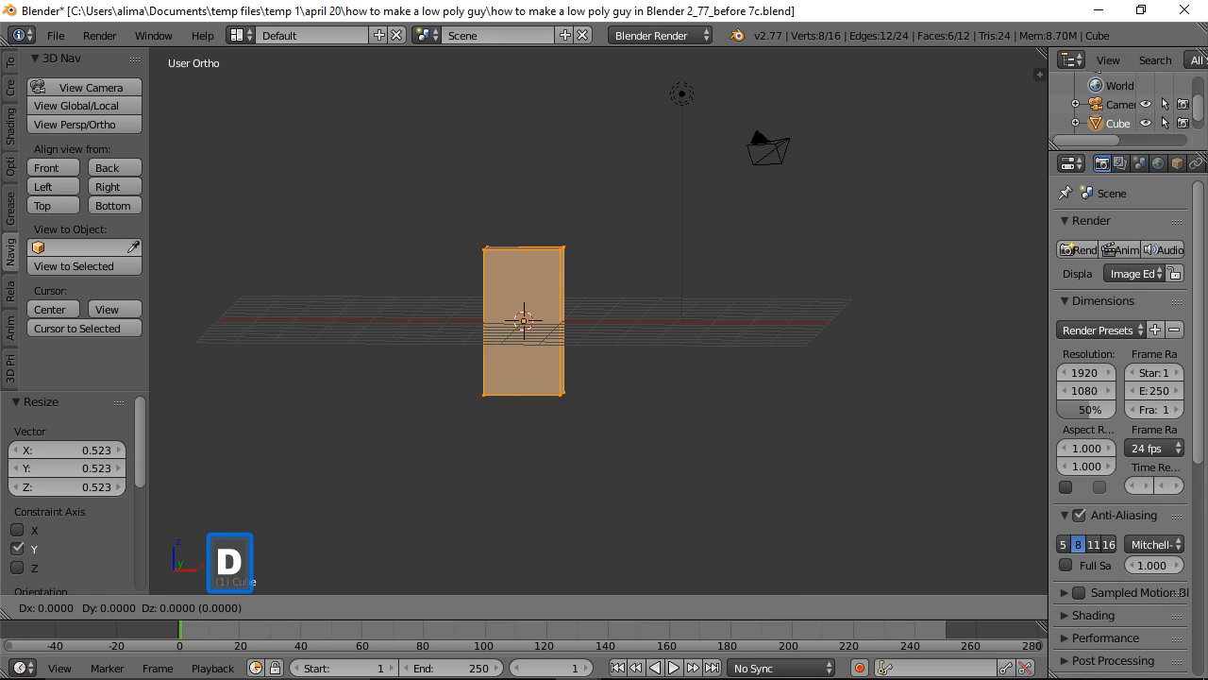
click(524, 321)
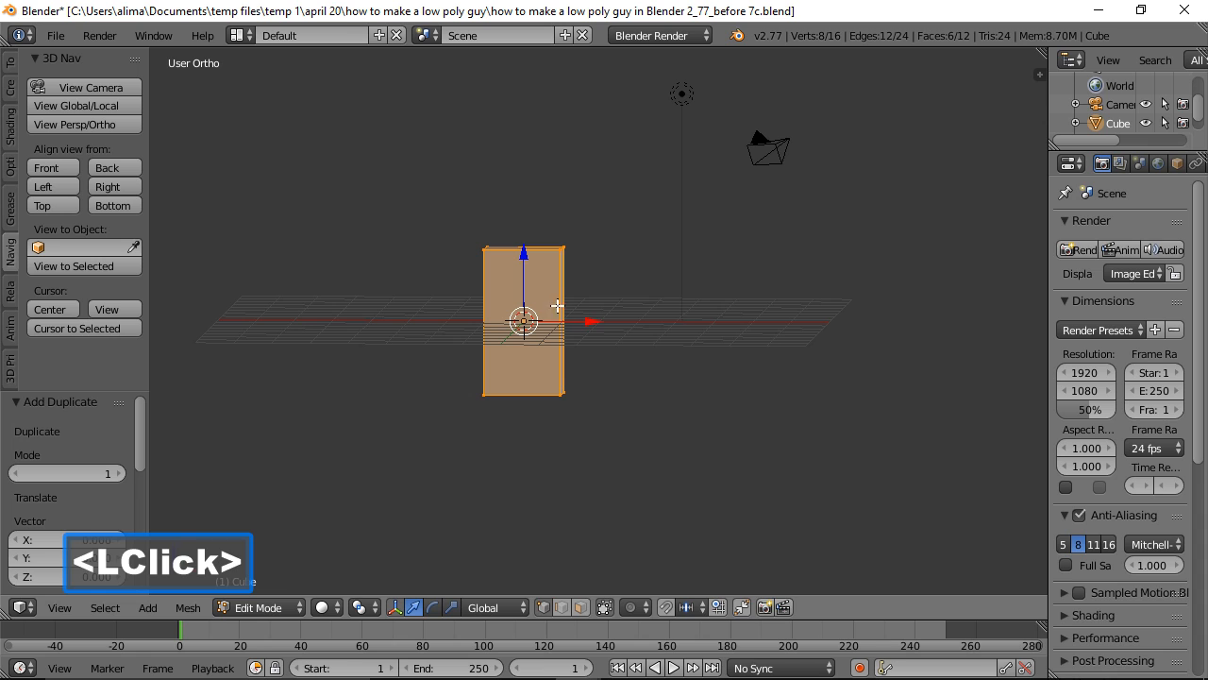
drag(579, 321, 682, 332)
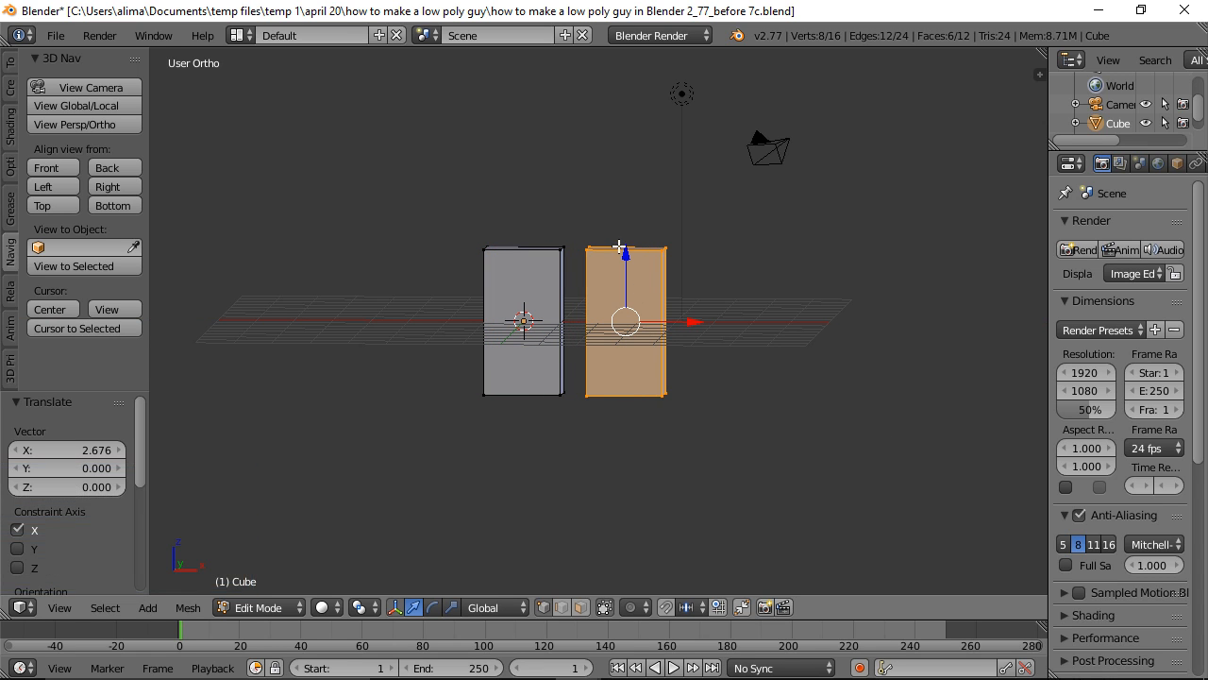
drag(626, 250, 625, 407)
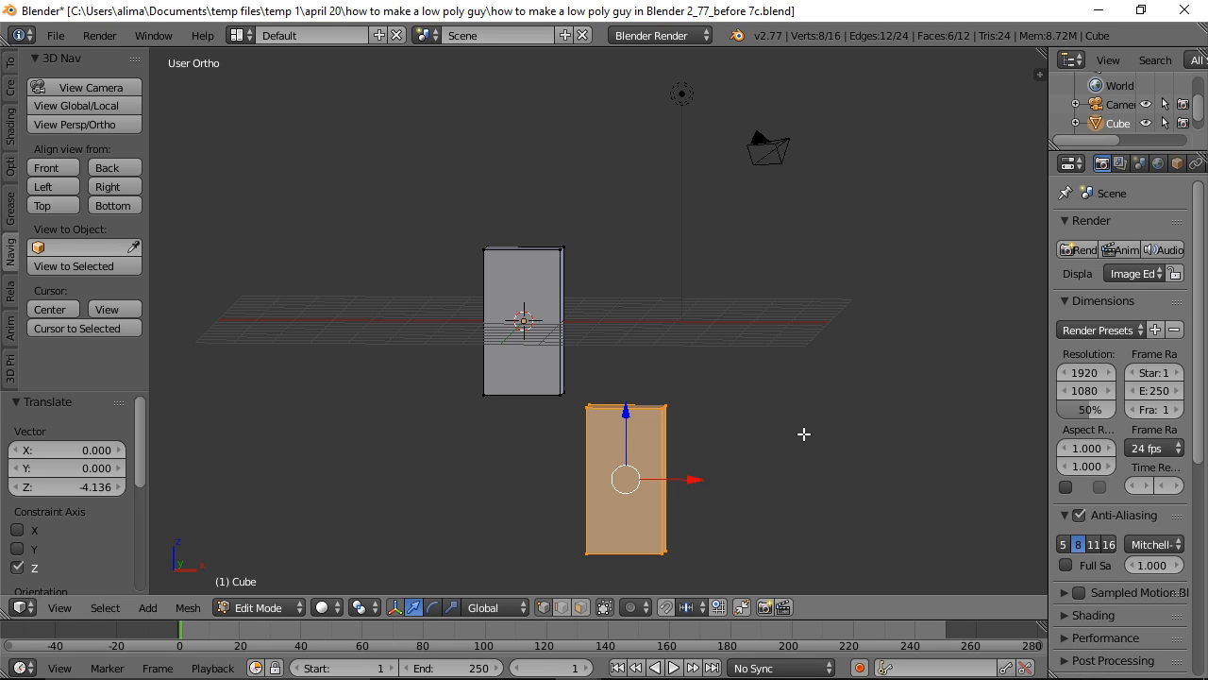
Step: Narrow the duplicated block to about 0.285 along X and move it about -2.03 along X, under the torso
key(s)
key(x)
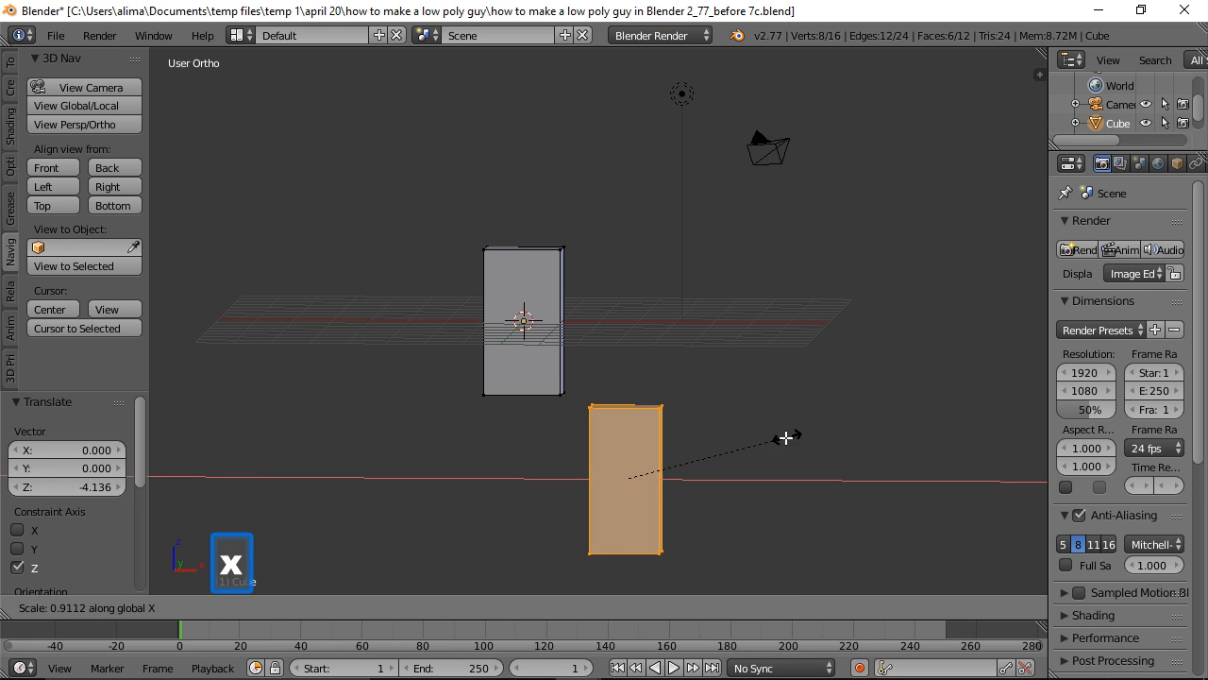
click(676, 464)
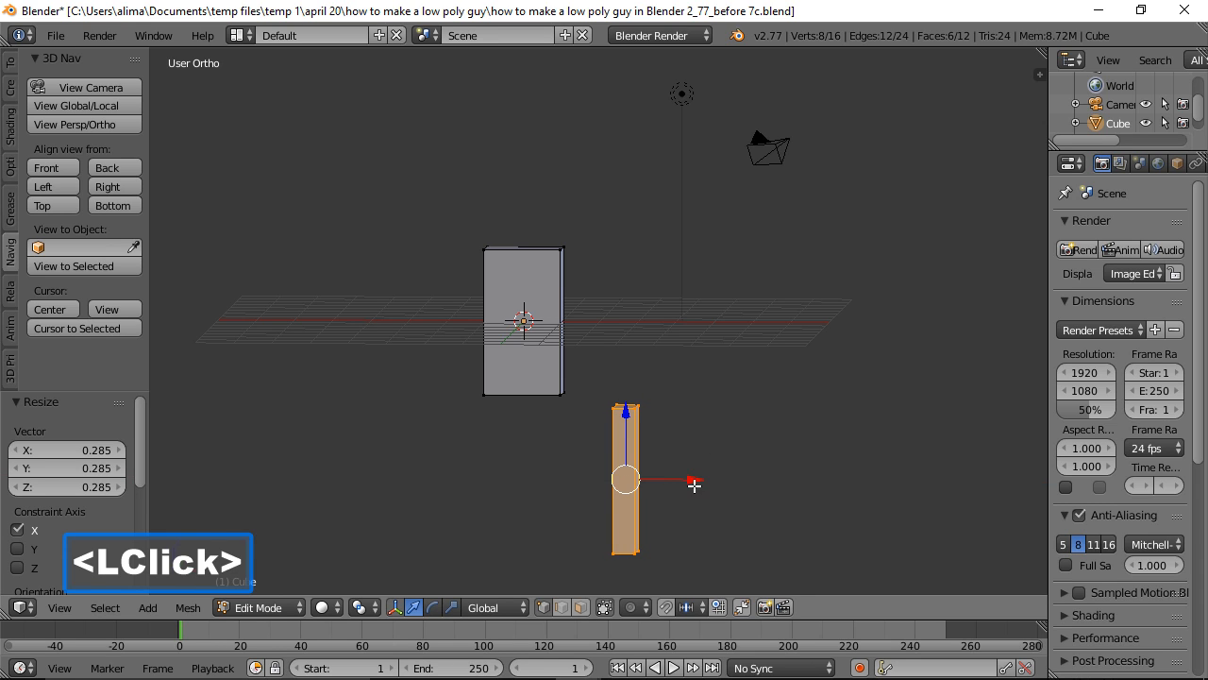
drag(695, 483, 619, 485)
Step: Scale the leg block along the global Y axis by about 0.54
middle_drag(775, 408, 627, 393)
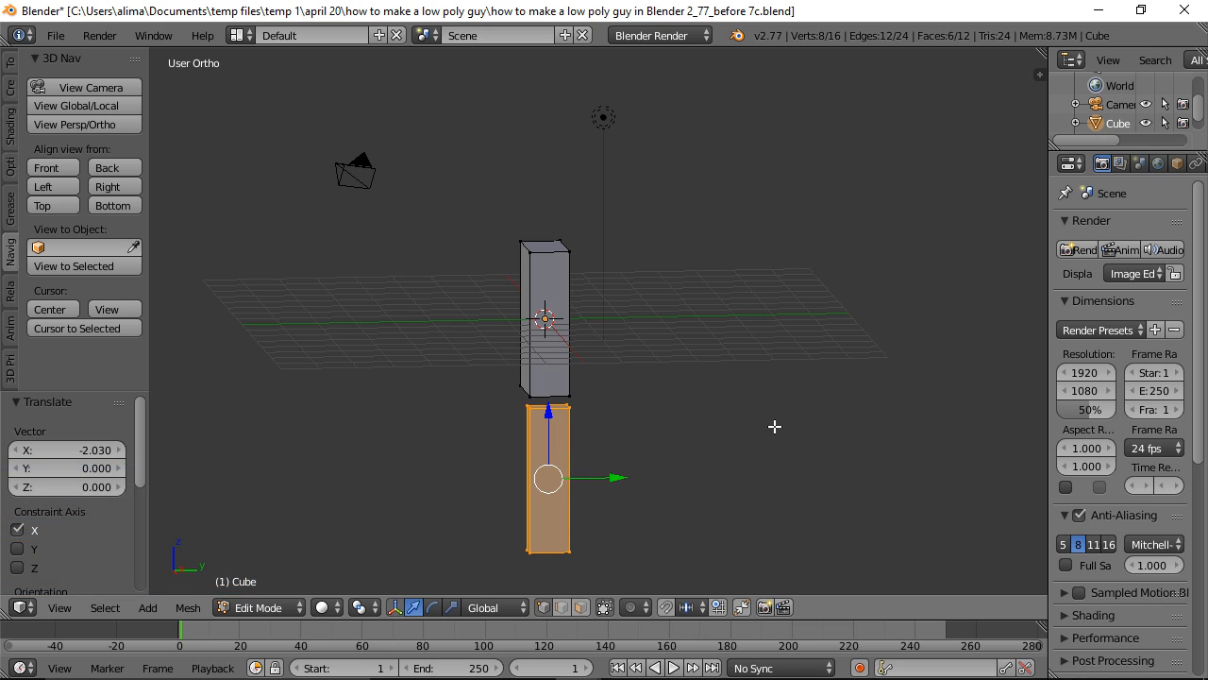
key(s)
key(y)
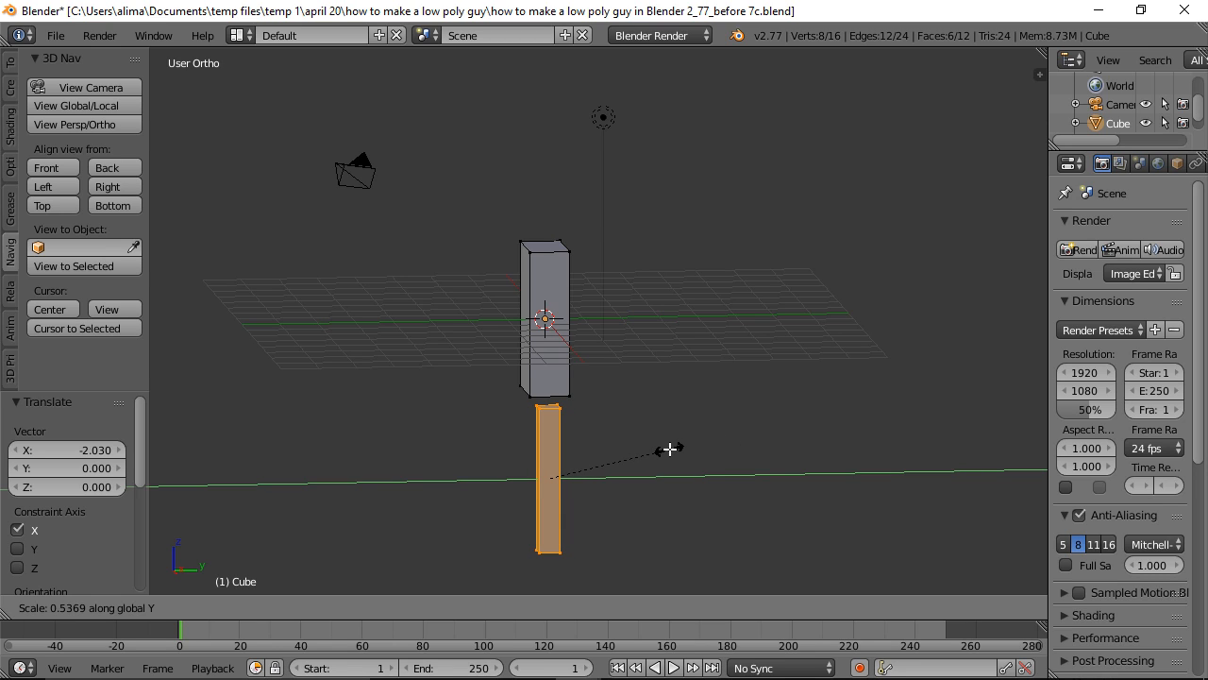
click(669, 450)
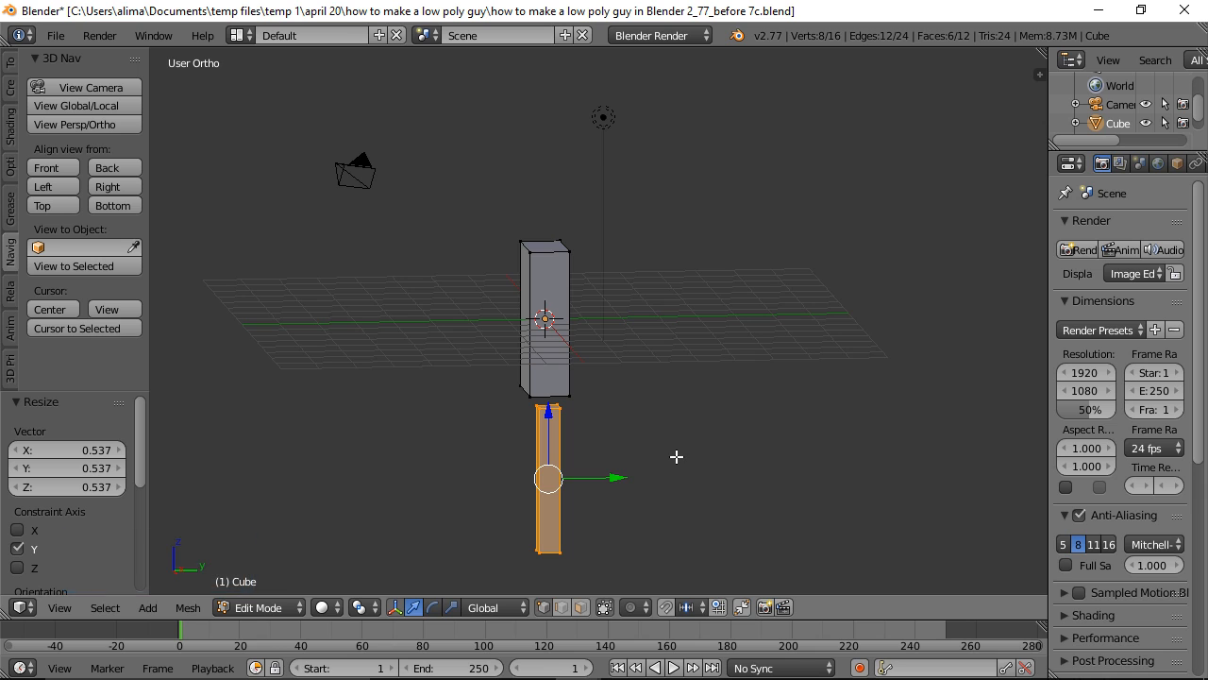
middle_drag(644, 397, 845, 380)
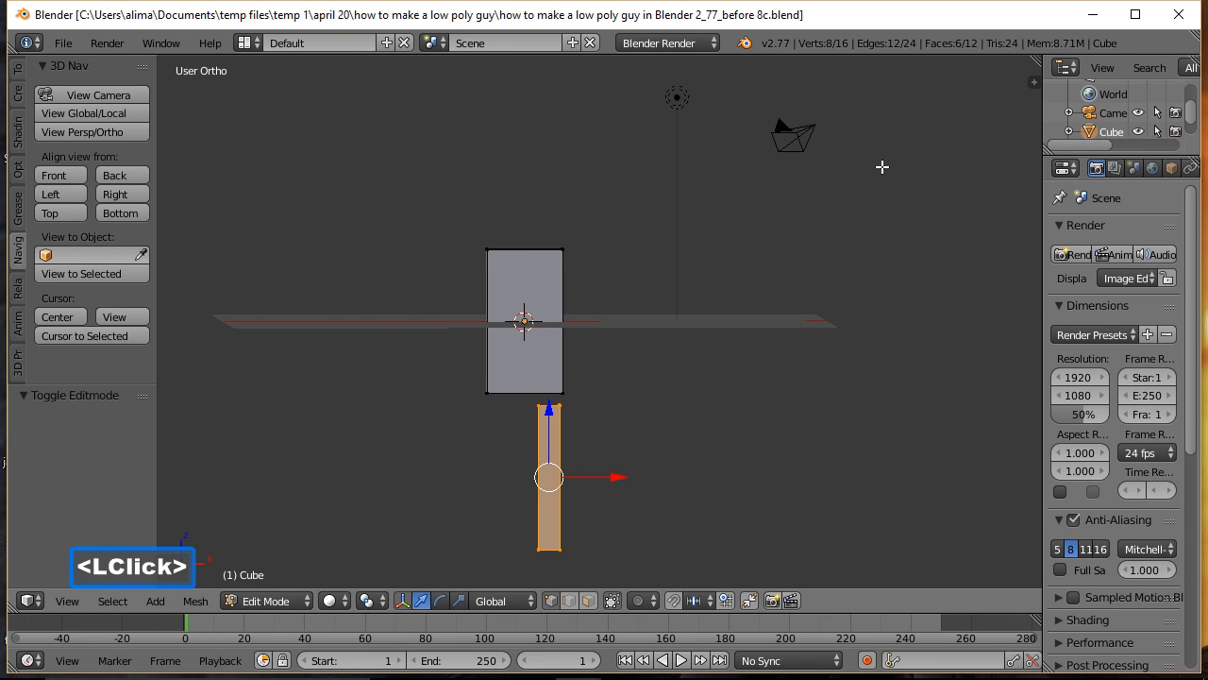
click(71, 175)
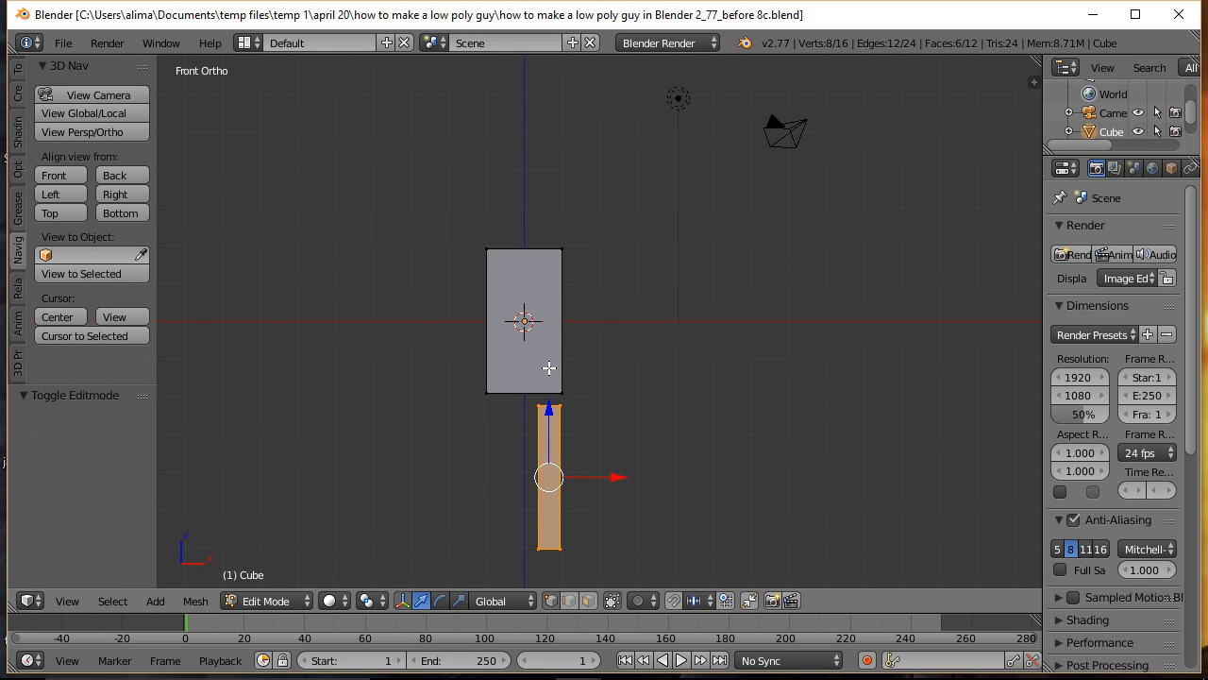
key(ctrl)
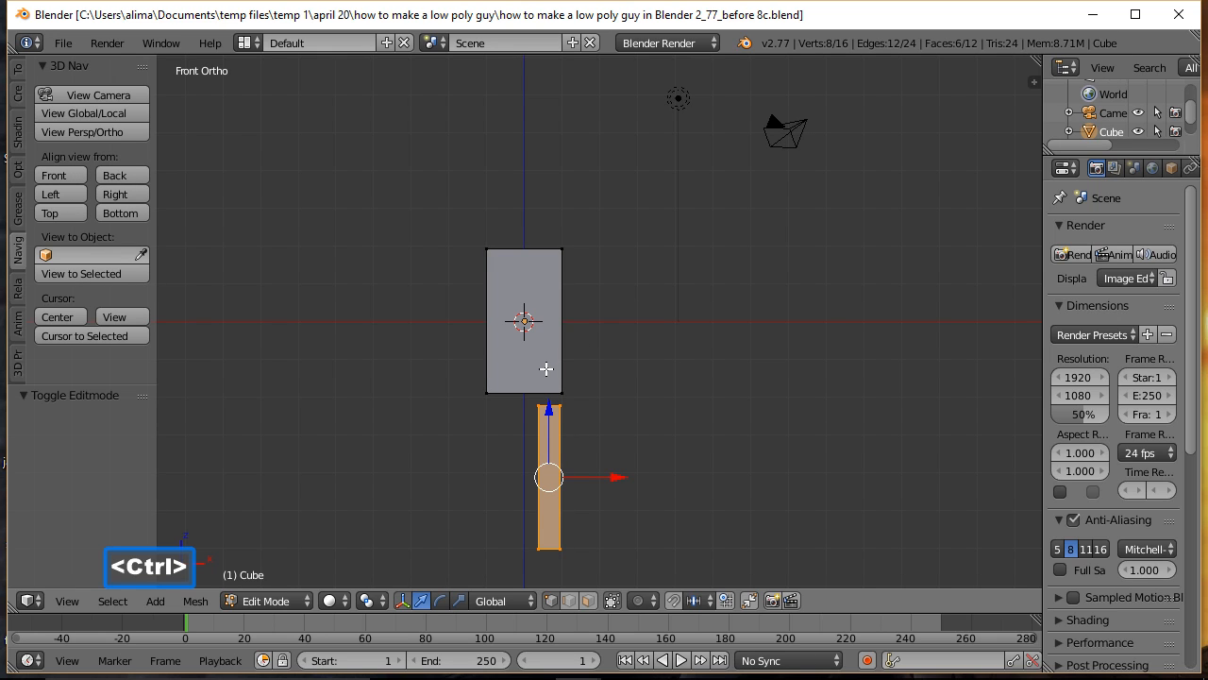
key(ctrl+r)
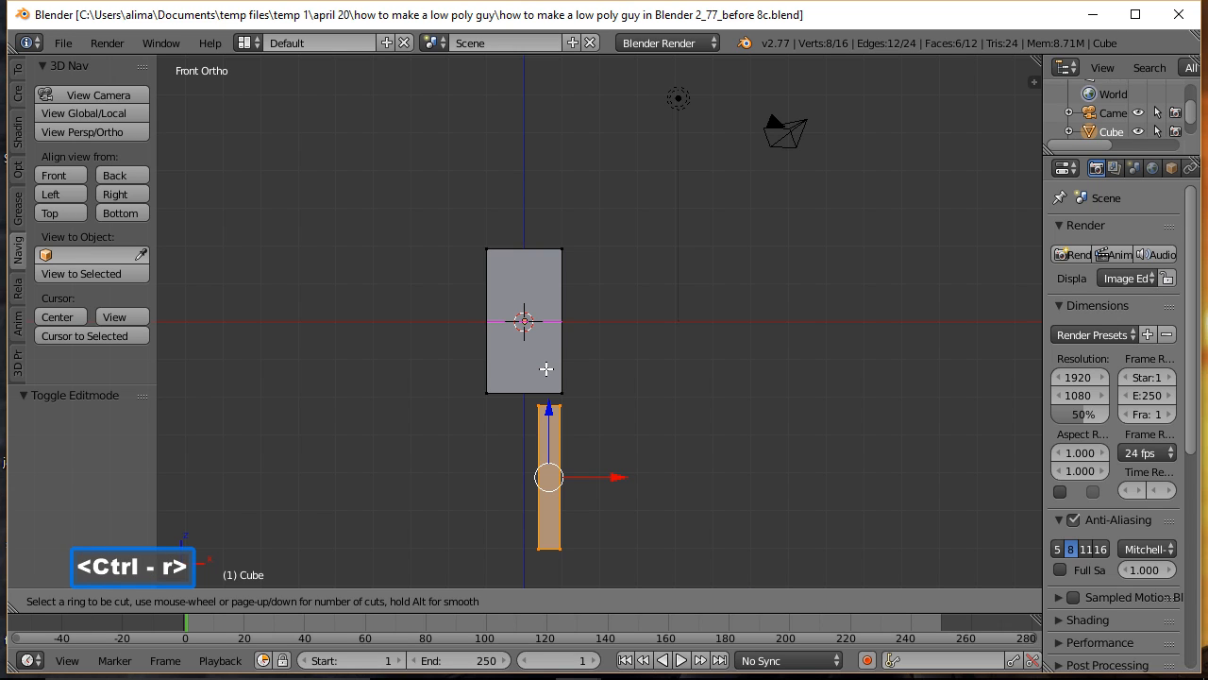
click(527, 263)
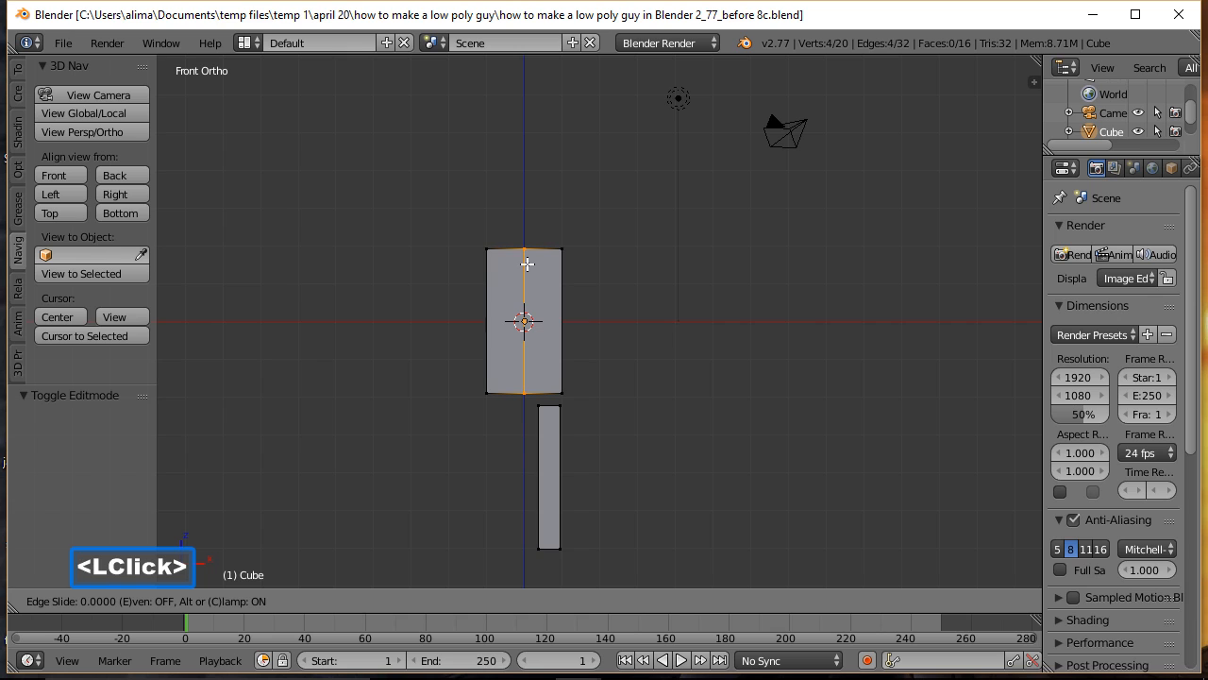
click(526, 263)
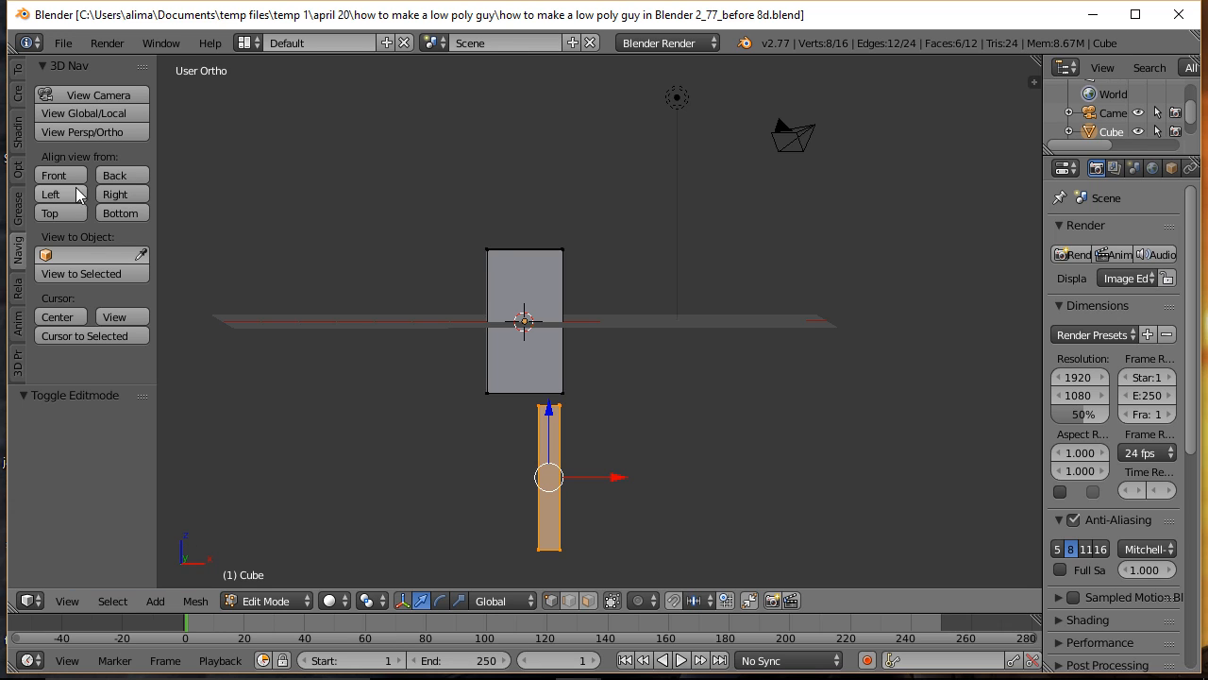
Step: From the front view, add one vertical loop cut down the centre of the torso block
click(61, 175)
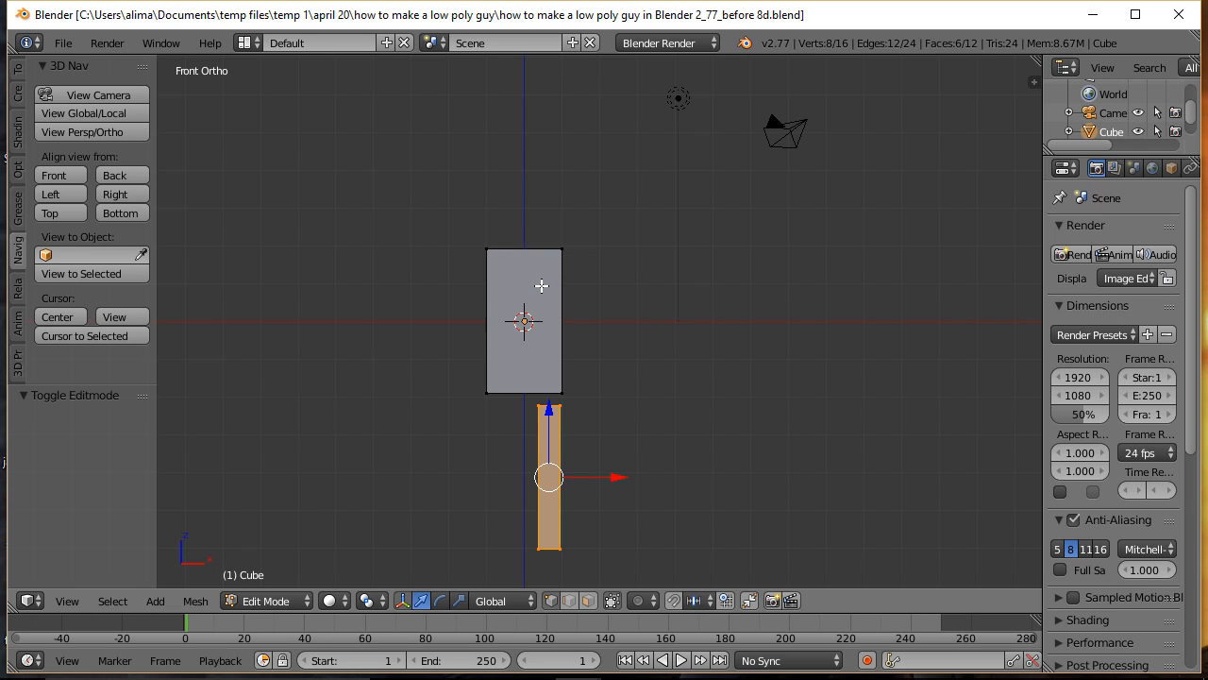
key(ctrl)
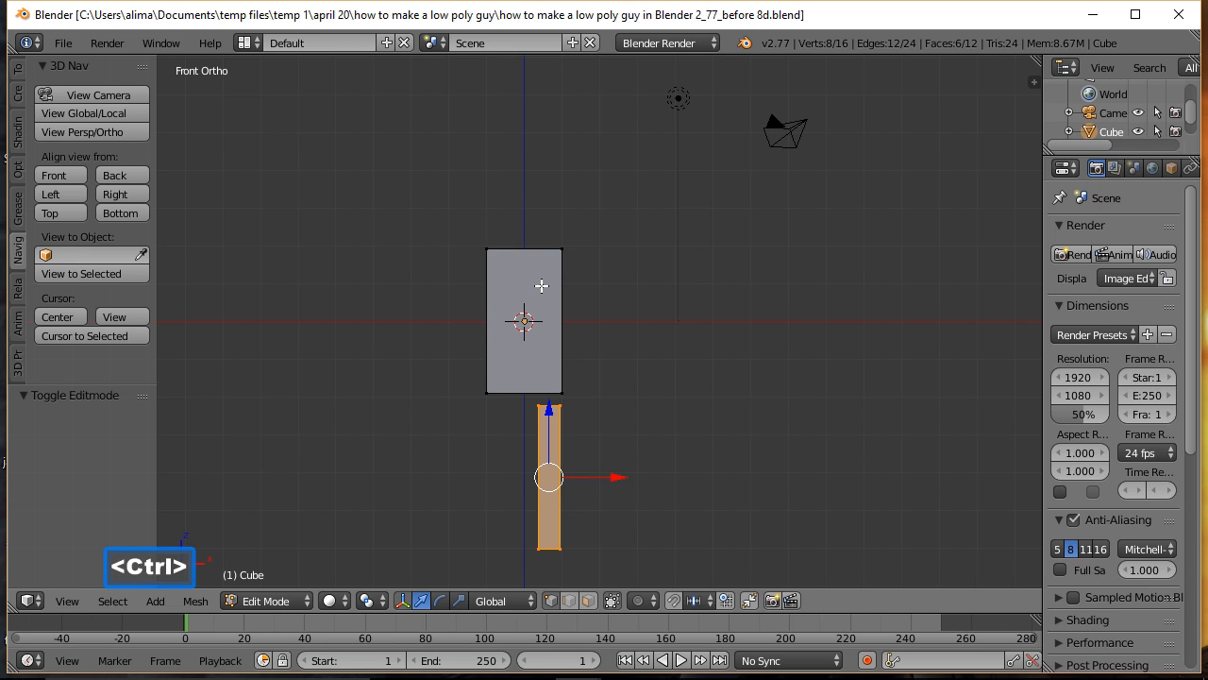
key(ctrl+r)
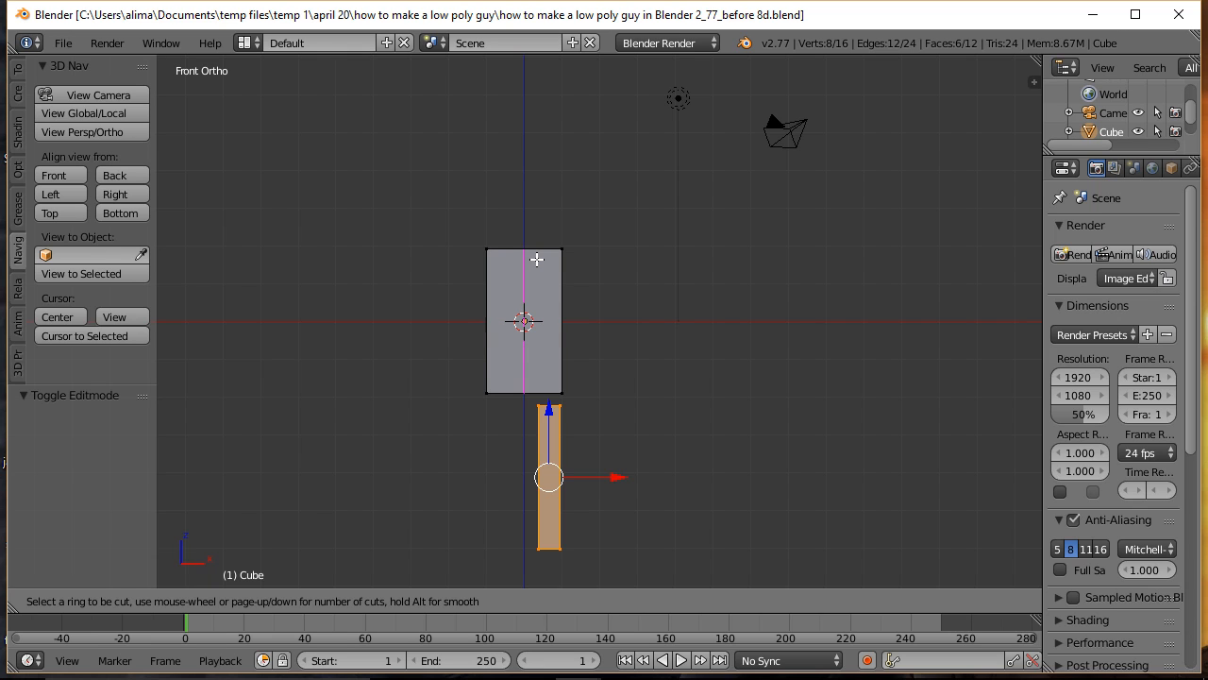
click(536, 259)
click(536, 259)
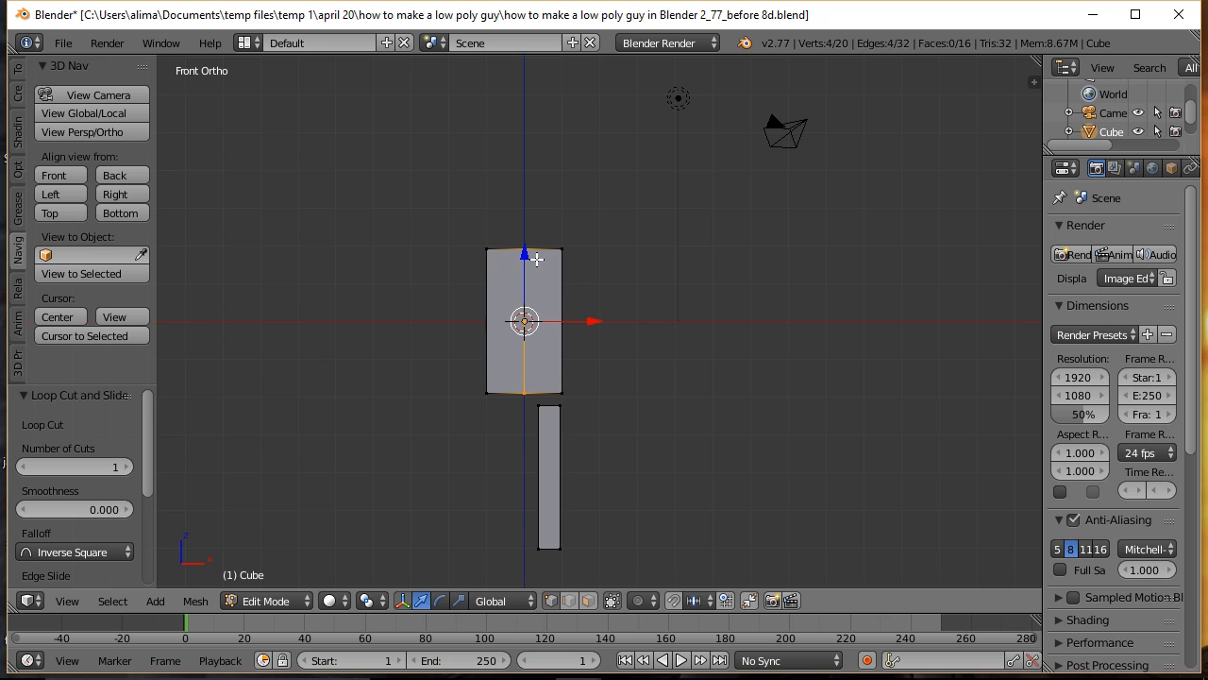
Step: In wireframe display with face selection, box-select the torso's half on the negative X side and delete its faces
key(z)
click(680, 262)
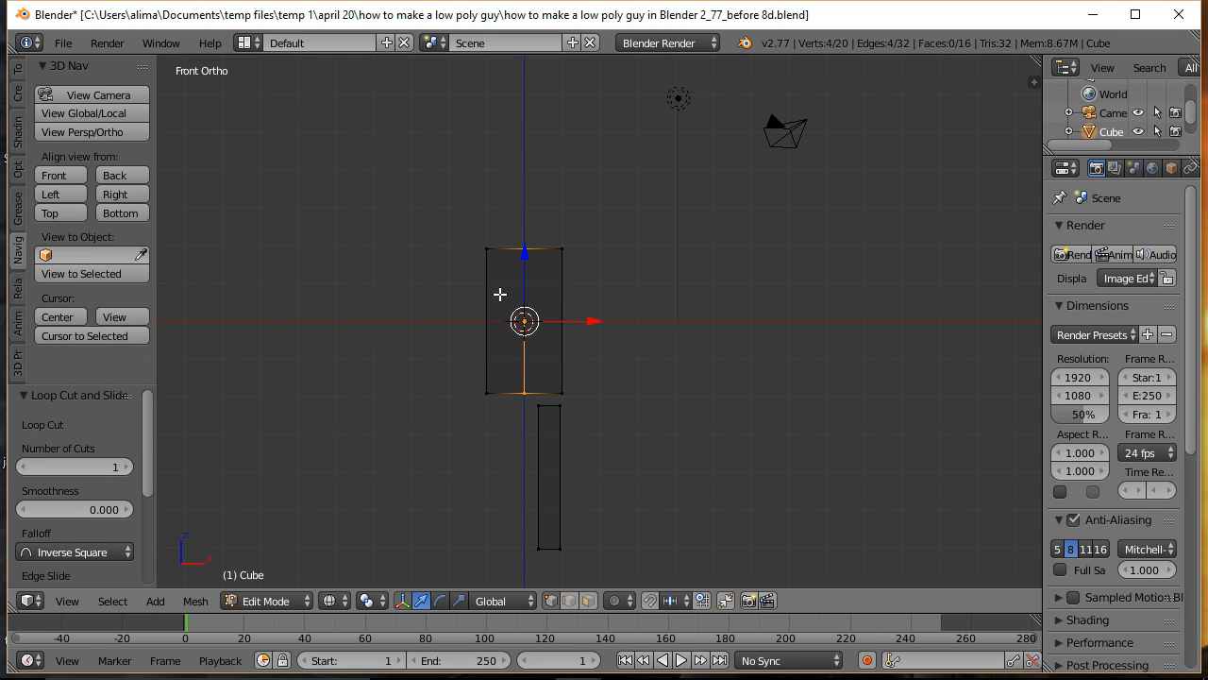
key(a)
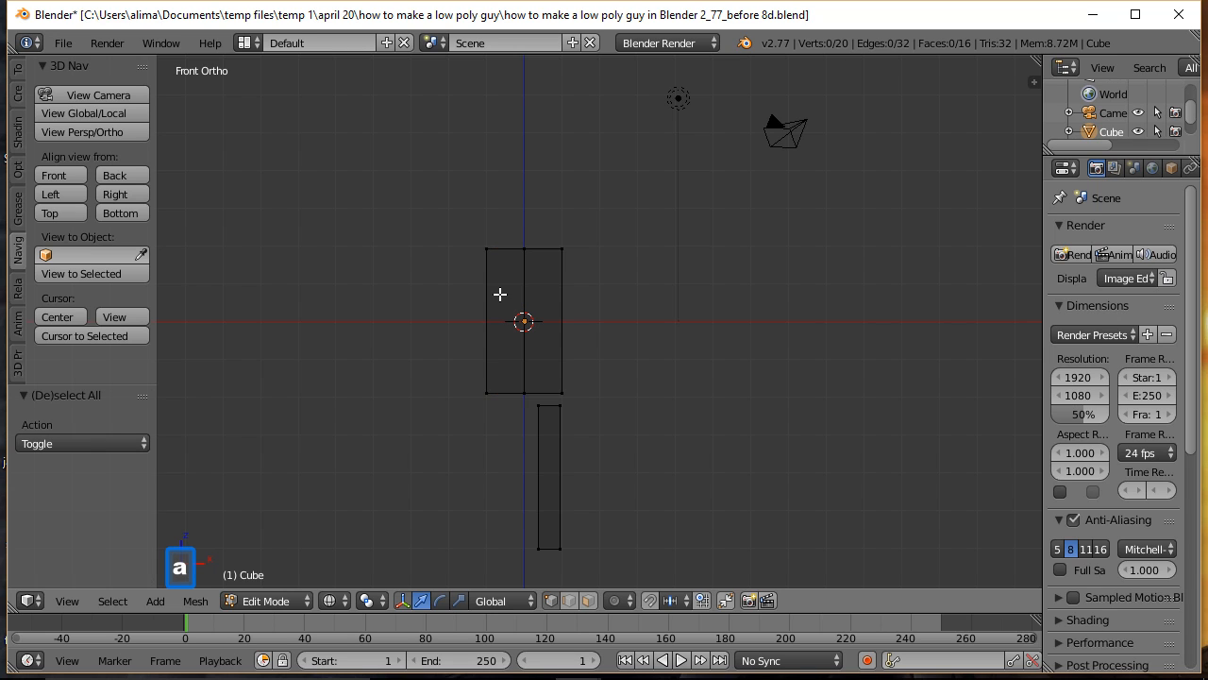
click(590, 599)
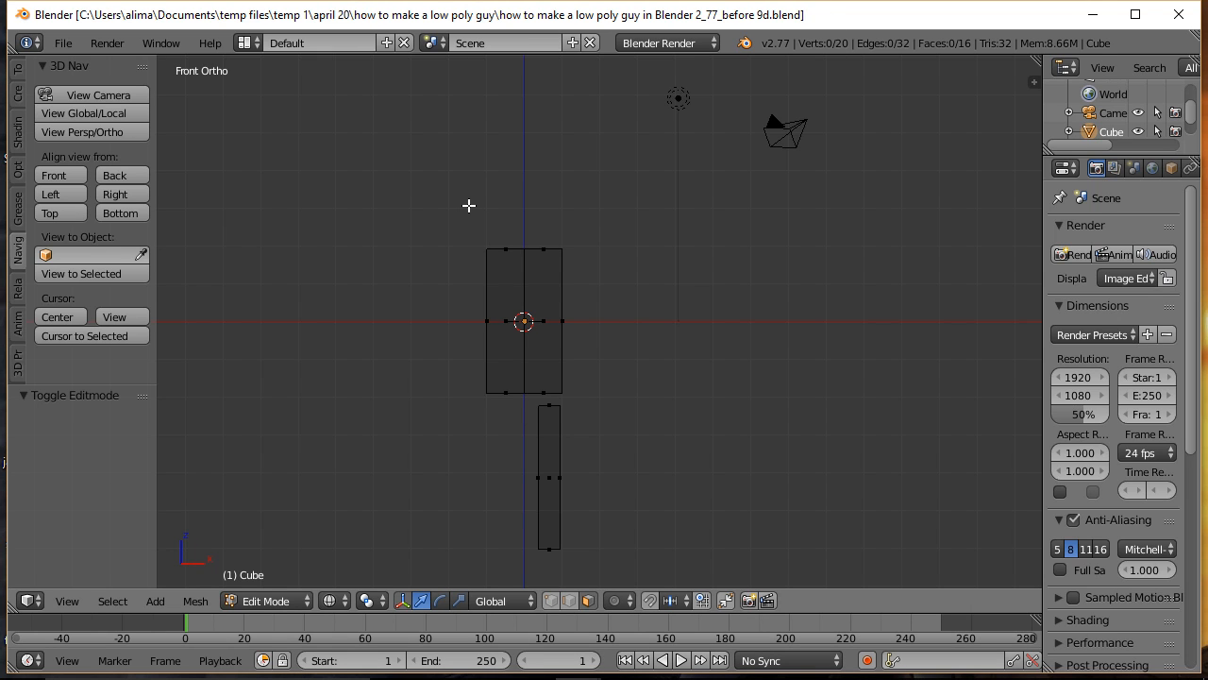
key(b)
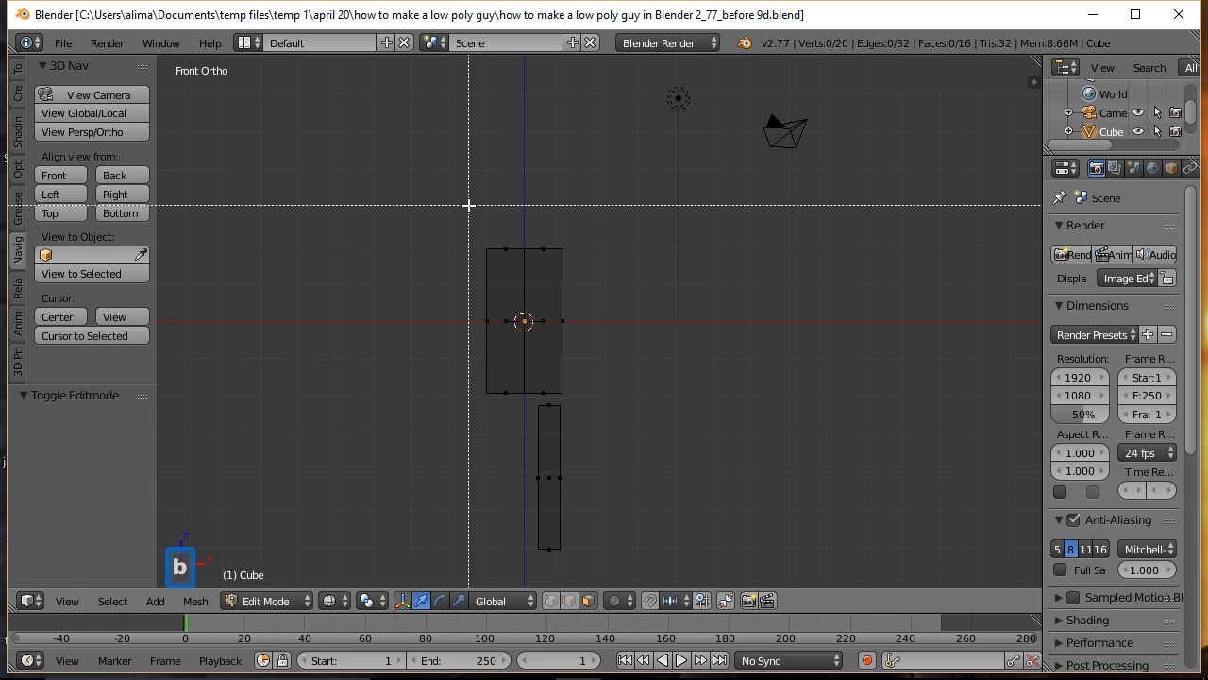
drag(469, 205, 529, 419)
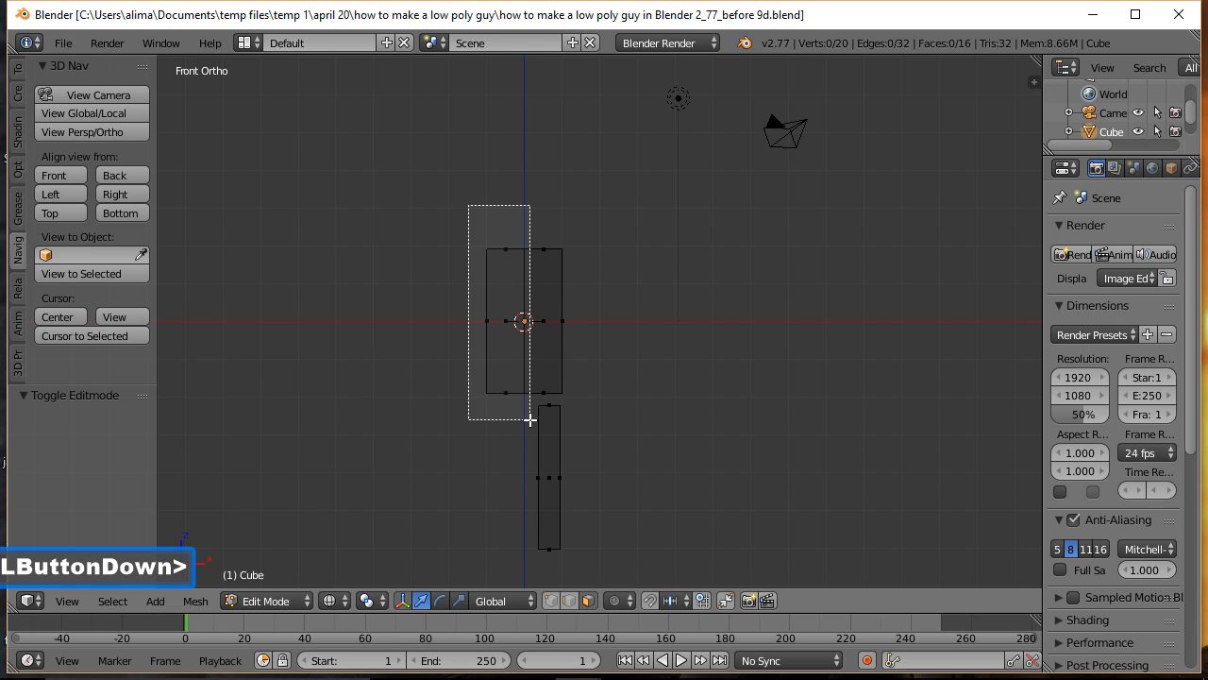
drag(529, 419, 530, 419)
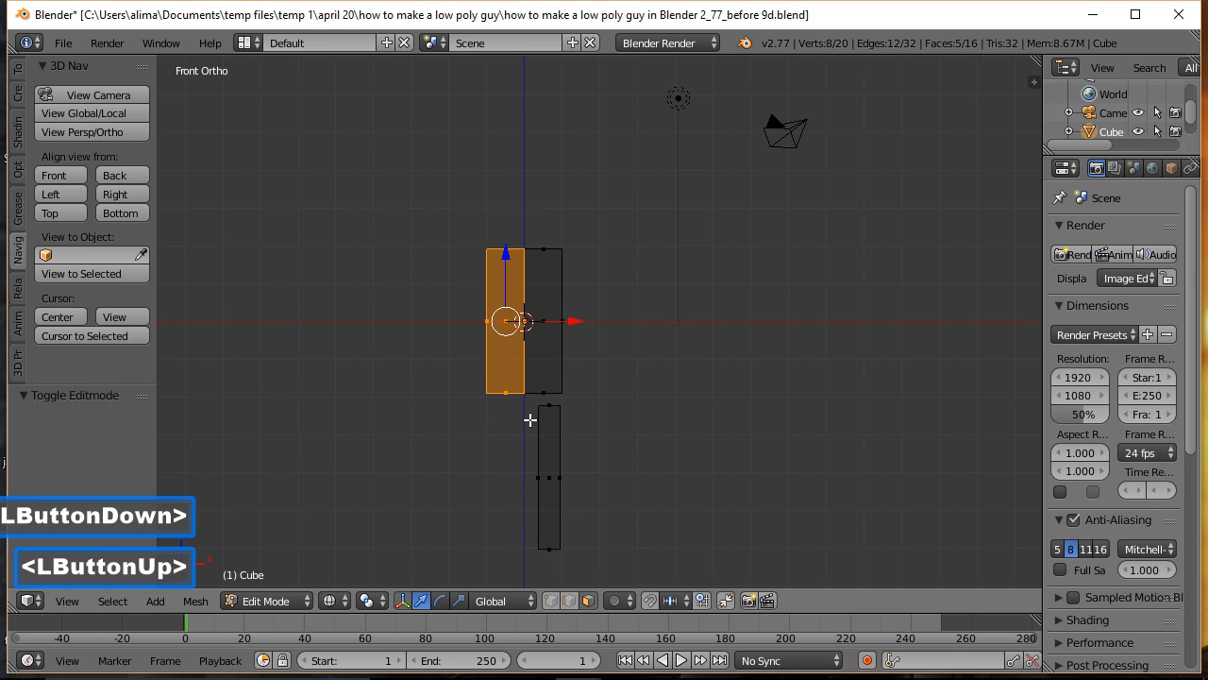
key(x)
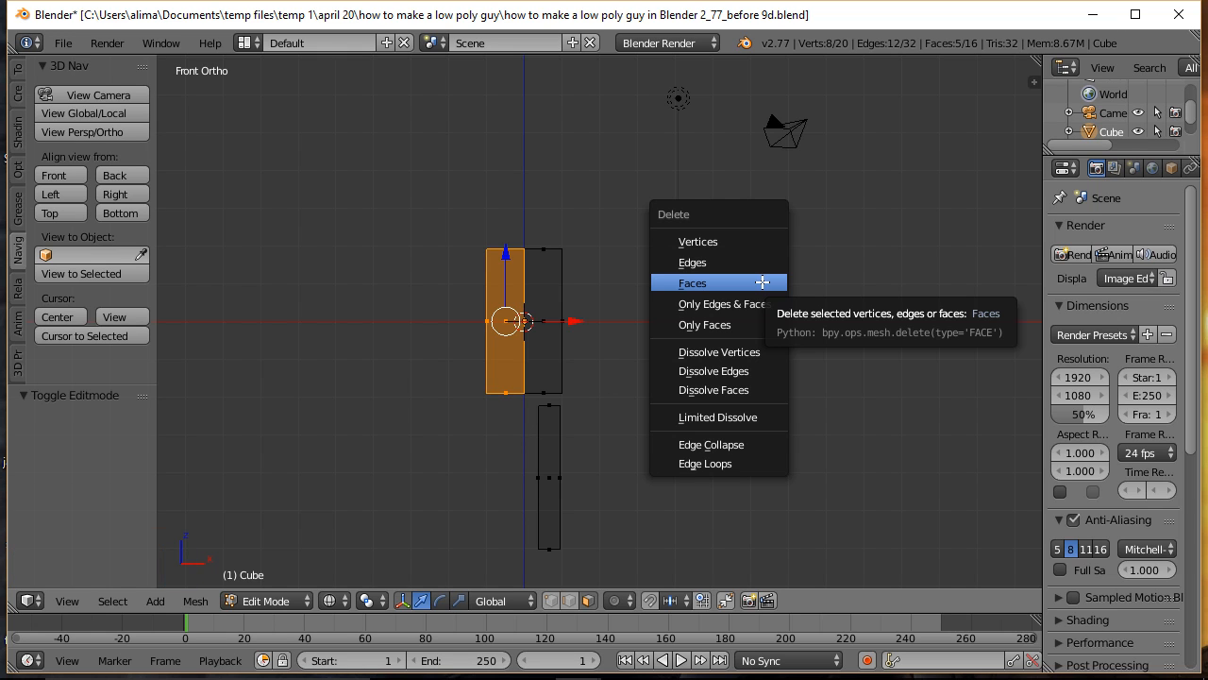
click(762, 281)
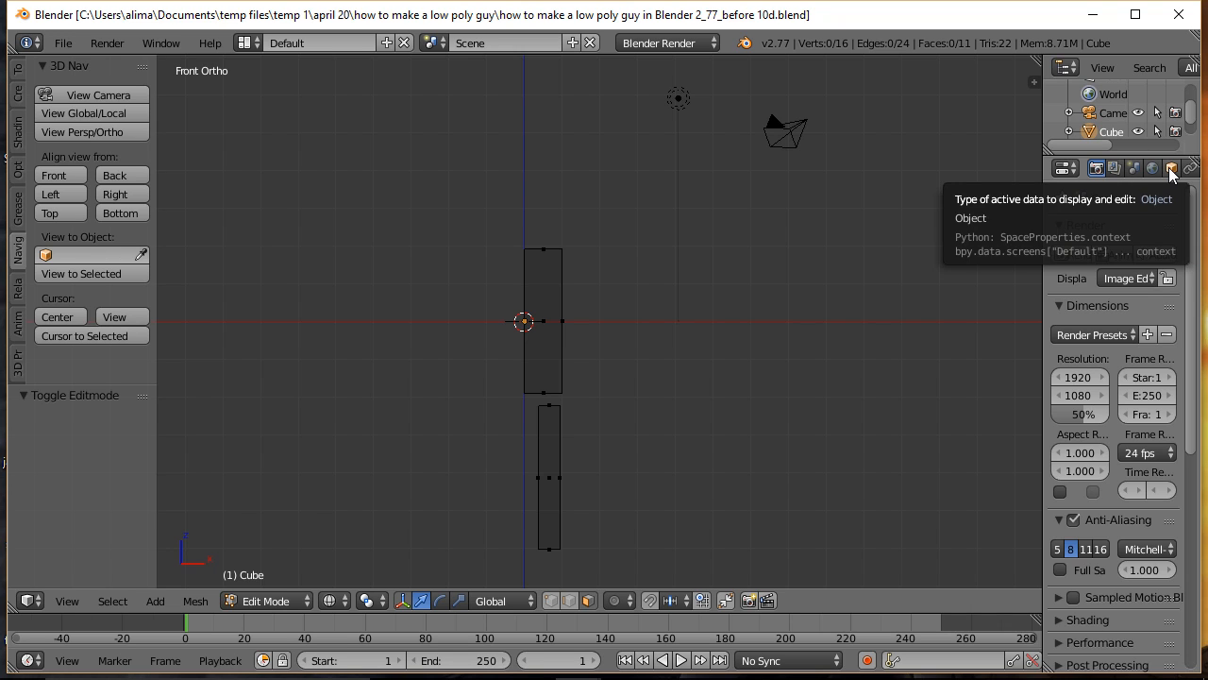
Step: Add a Mirror modifier to the body mesh
middle_drag(1170, 170, 1113, 170)
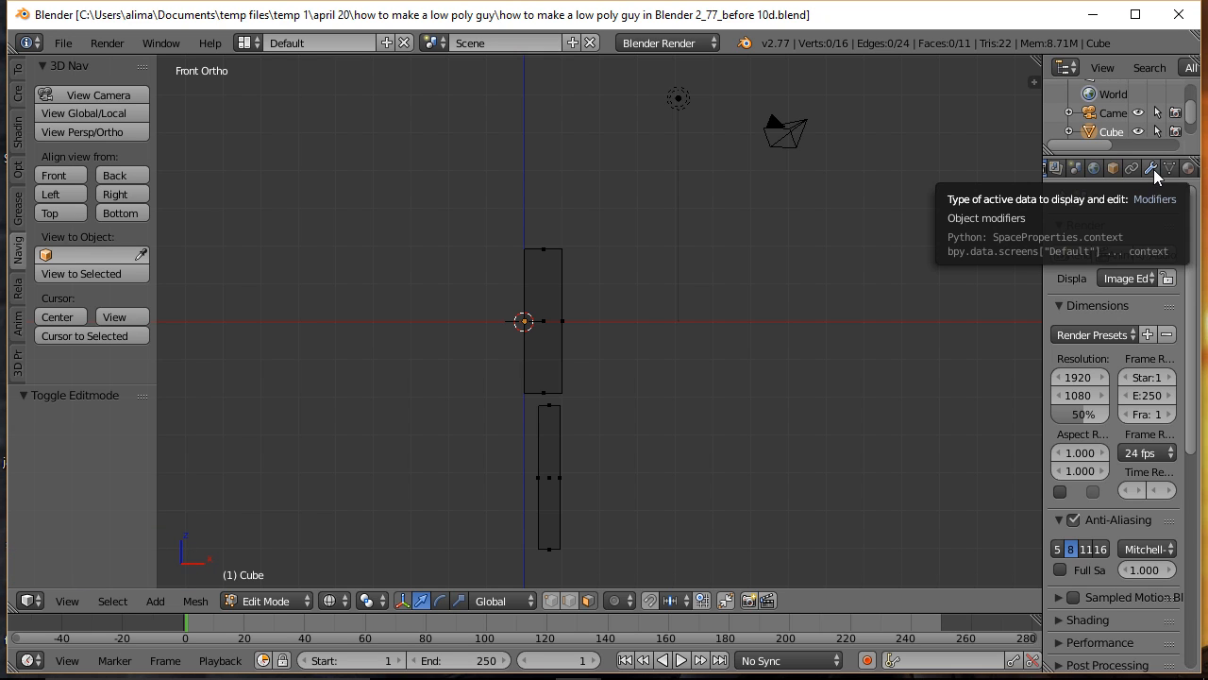
click(1153, 170)
click(1185, 233)
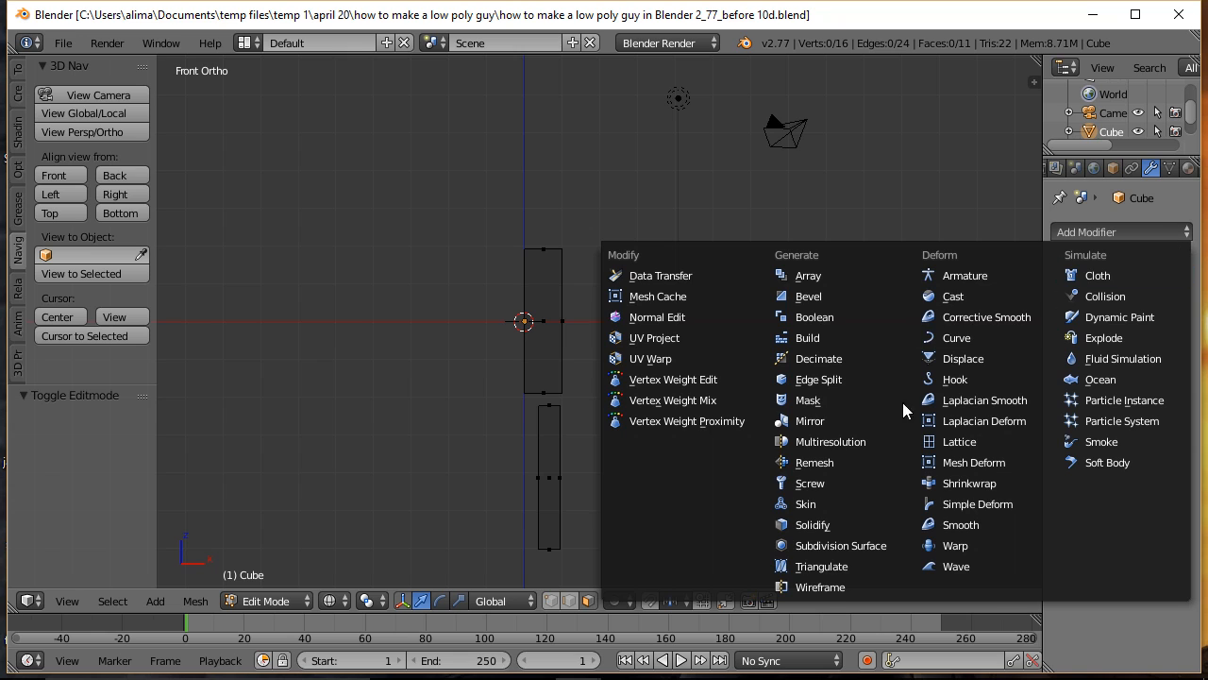
click(847, 422)
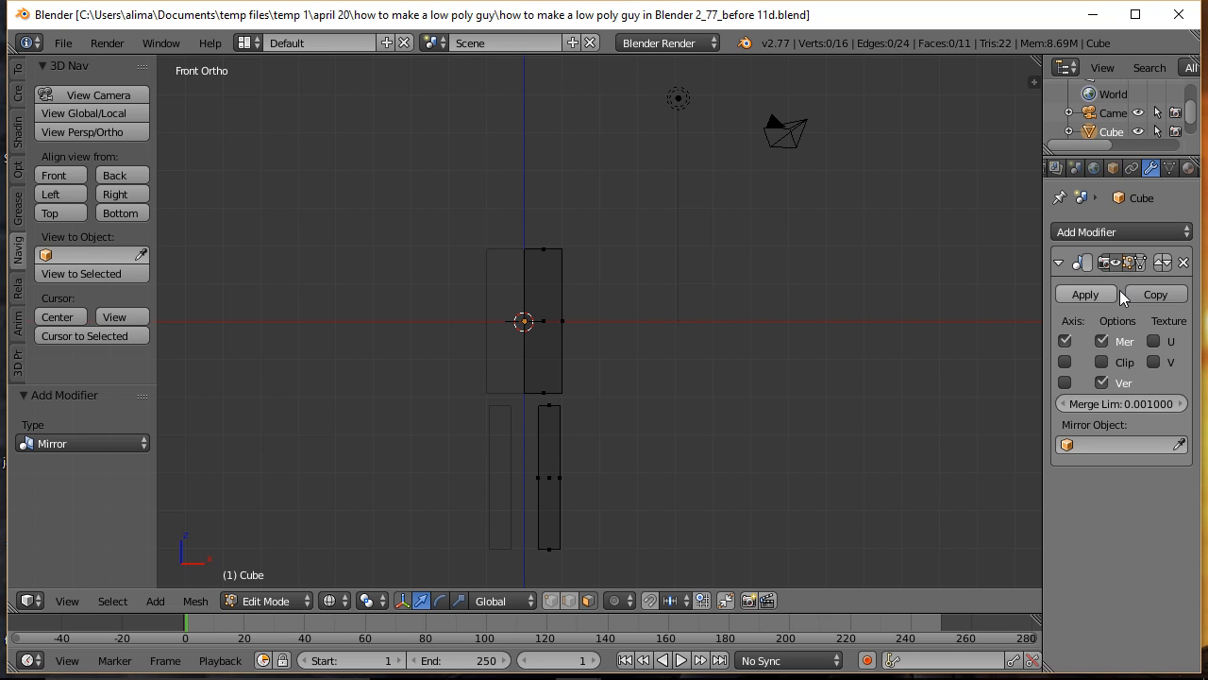
Step: Set the Mirror modifier to adjust the edit cage to its result and enable Clipping
click(1142, 265)
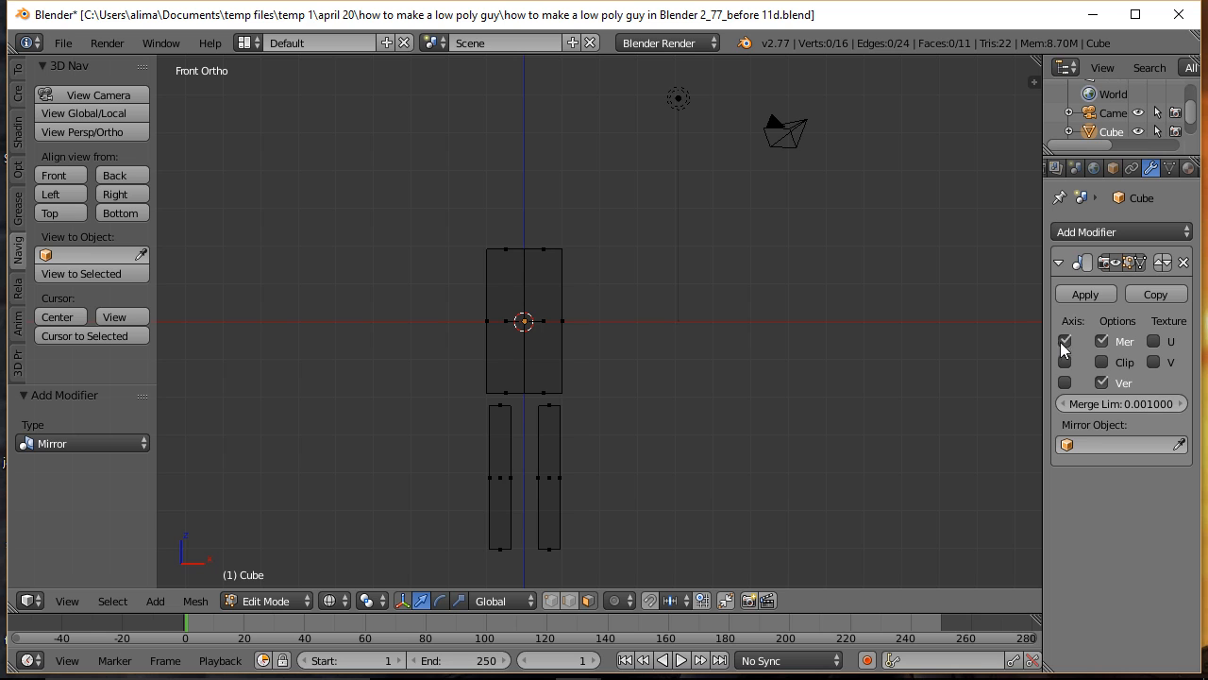
drag(1043, 328, 951, 327)
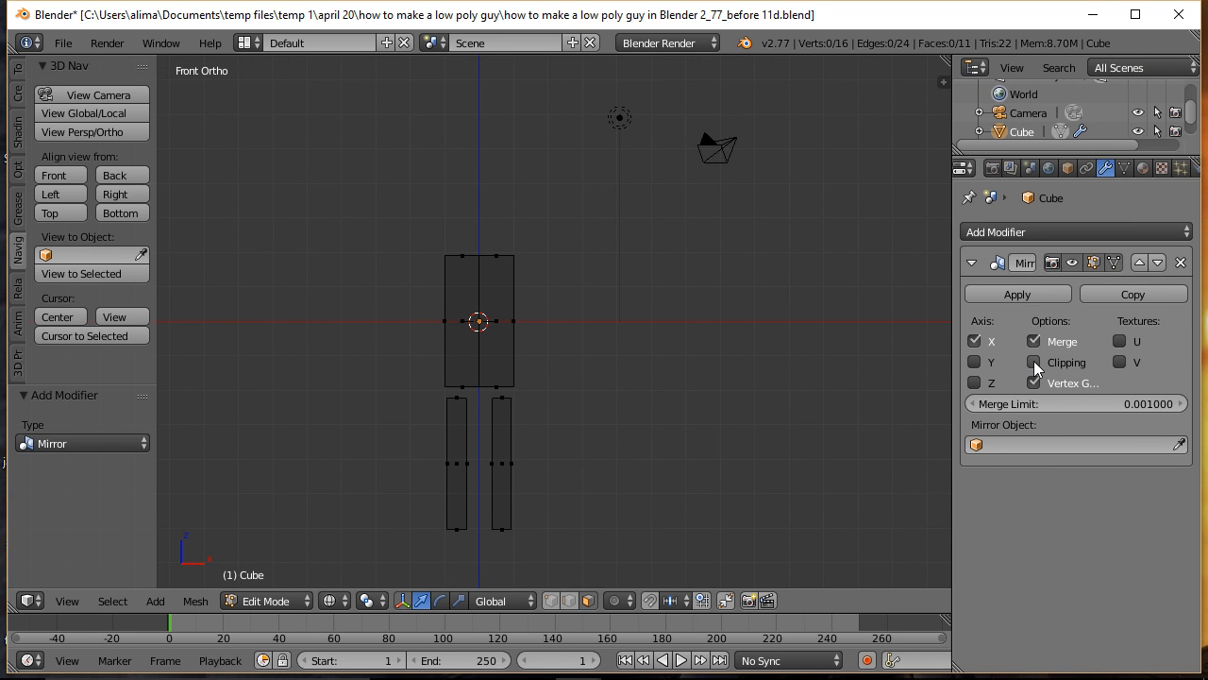
click(1039, 365)
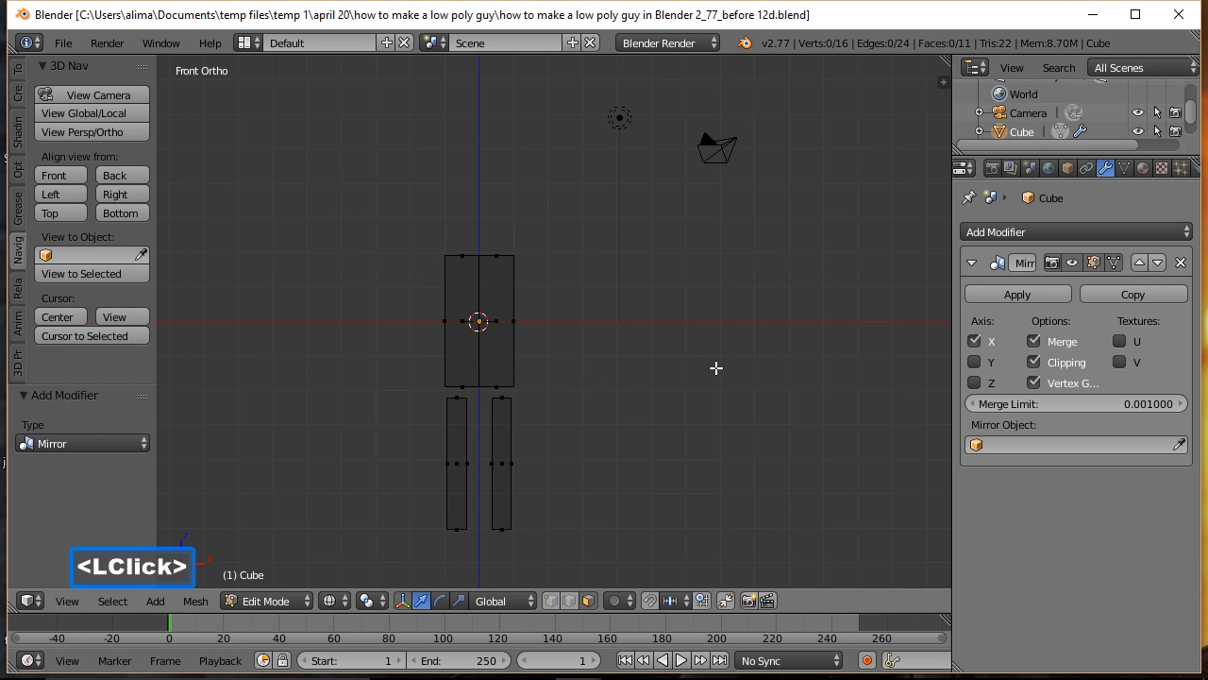
Step: Return the viewport to solid shading and hide the grid floor
key(z)
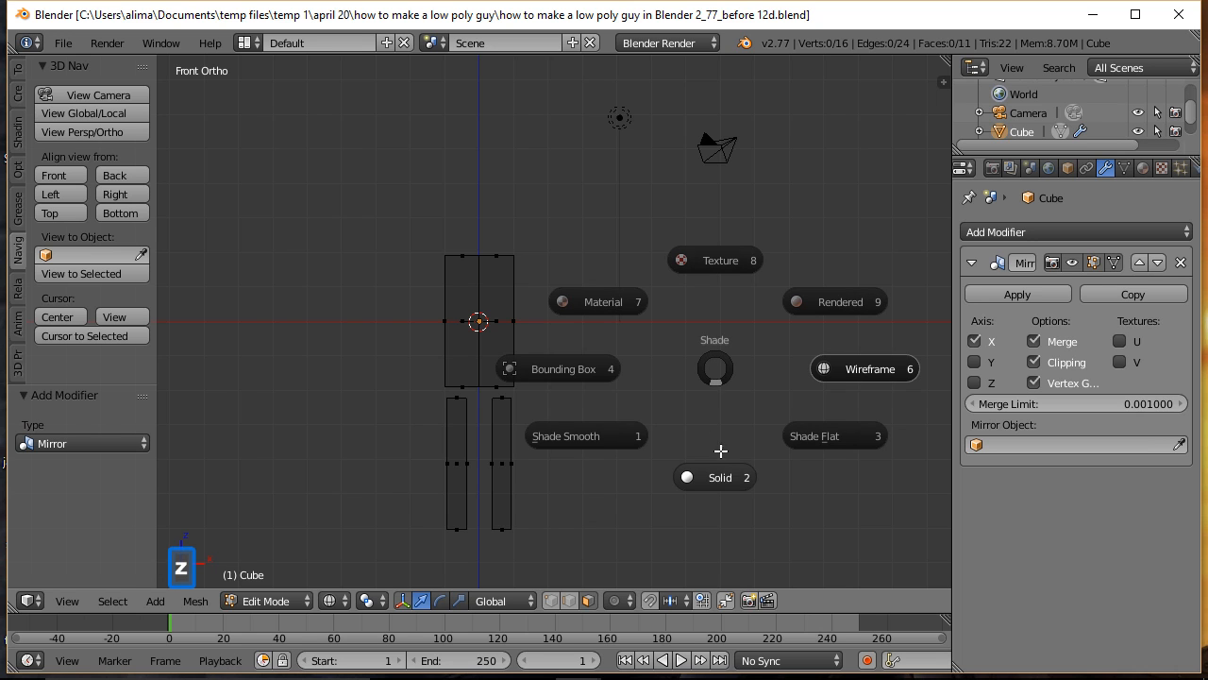
click(726, 481)
middle_drag(750, 337, 658, 367)
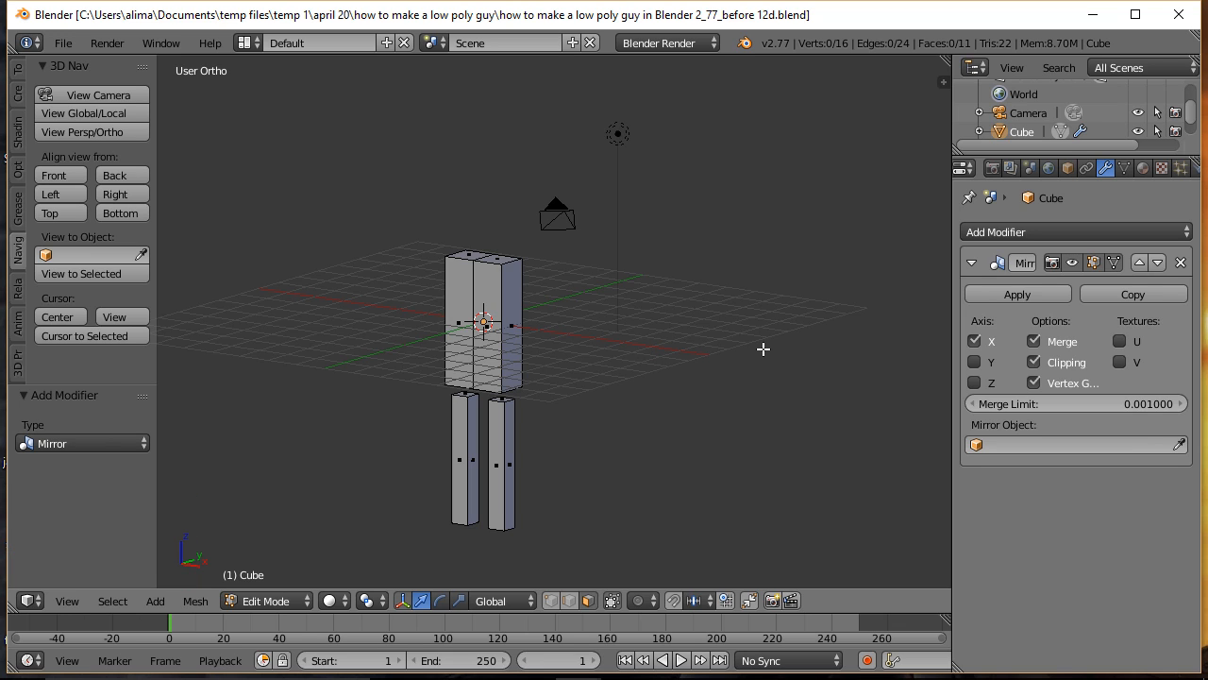
key(n)
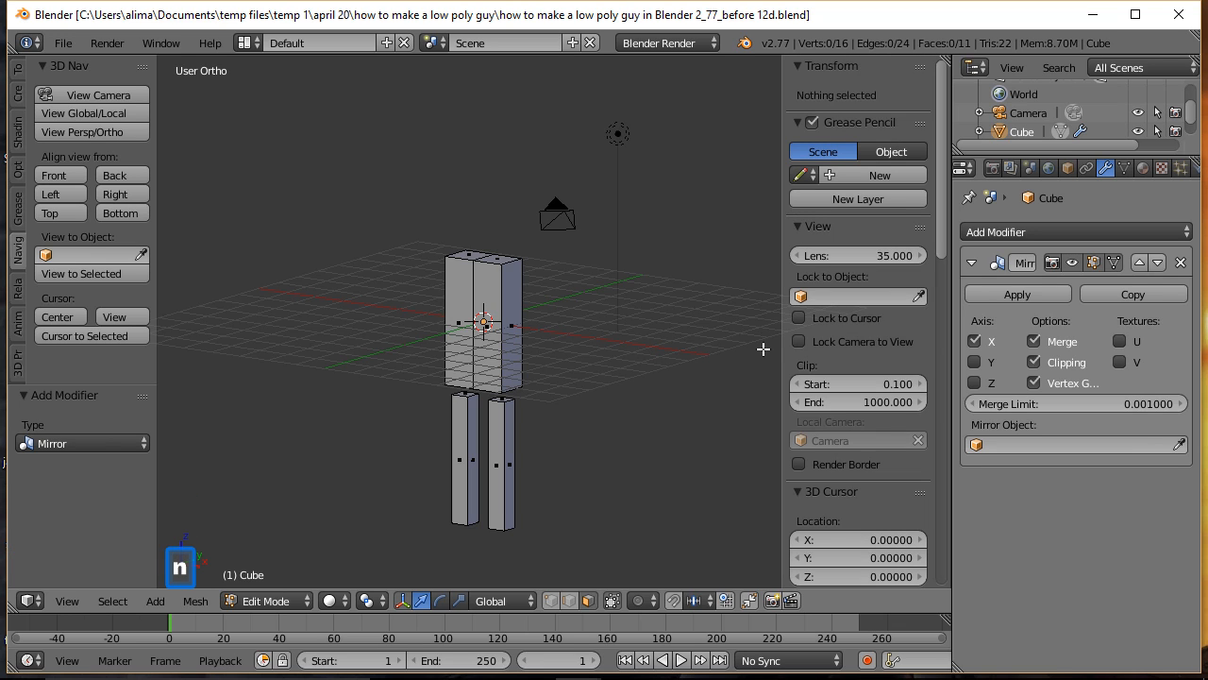
drag(939, 243, 936, 377)
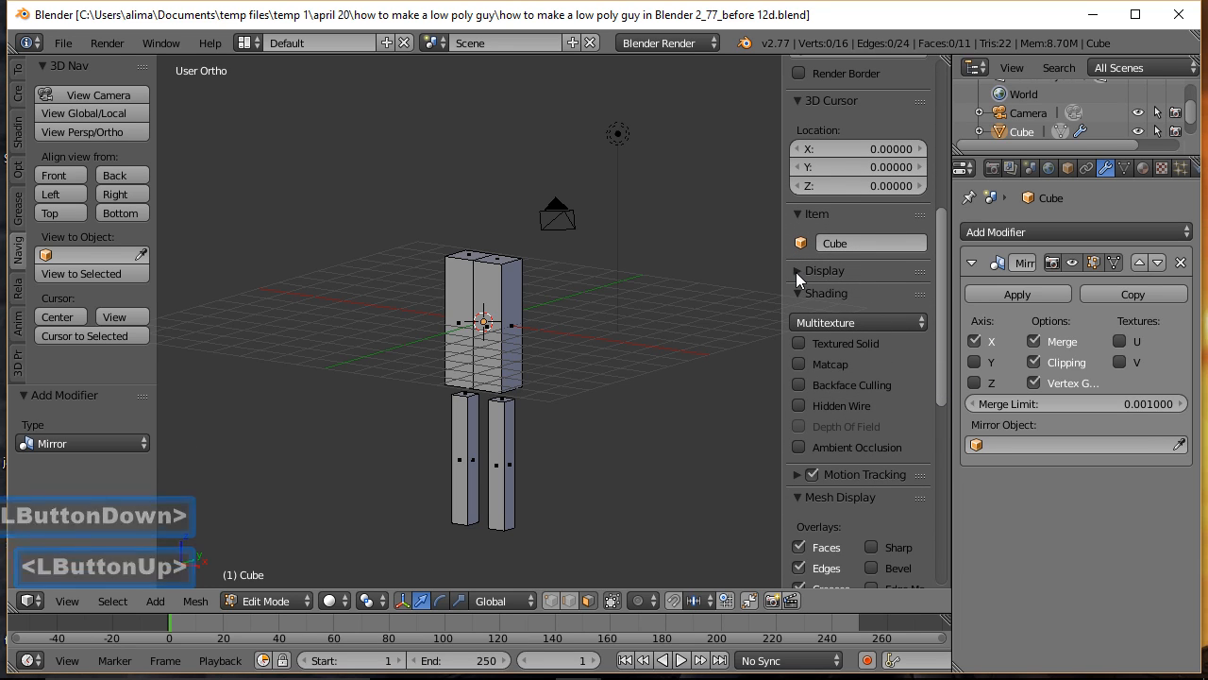
click(796, 271)
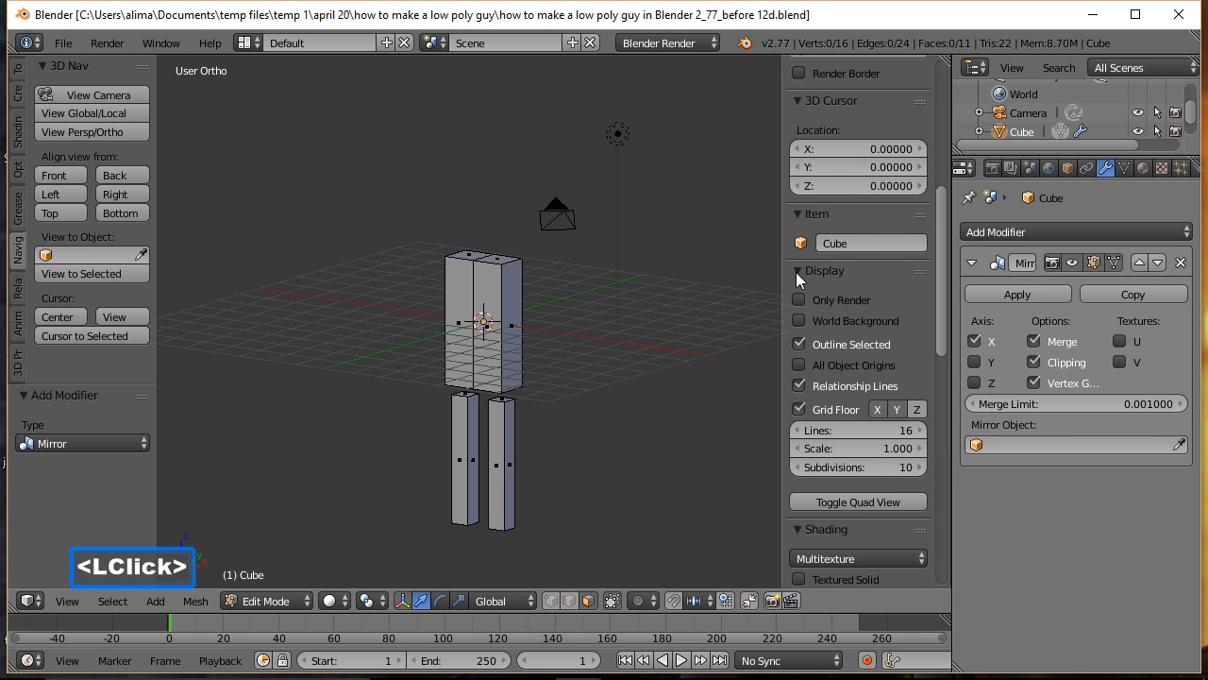
click(798, 408)
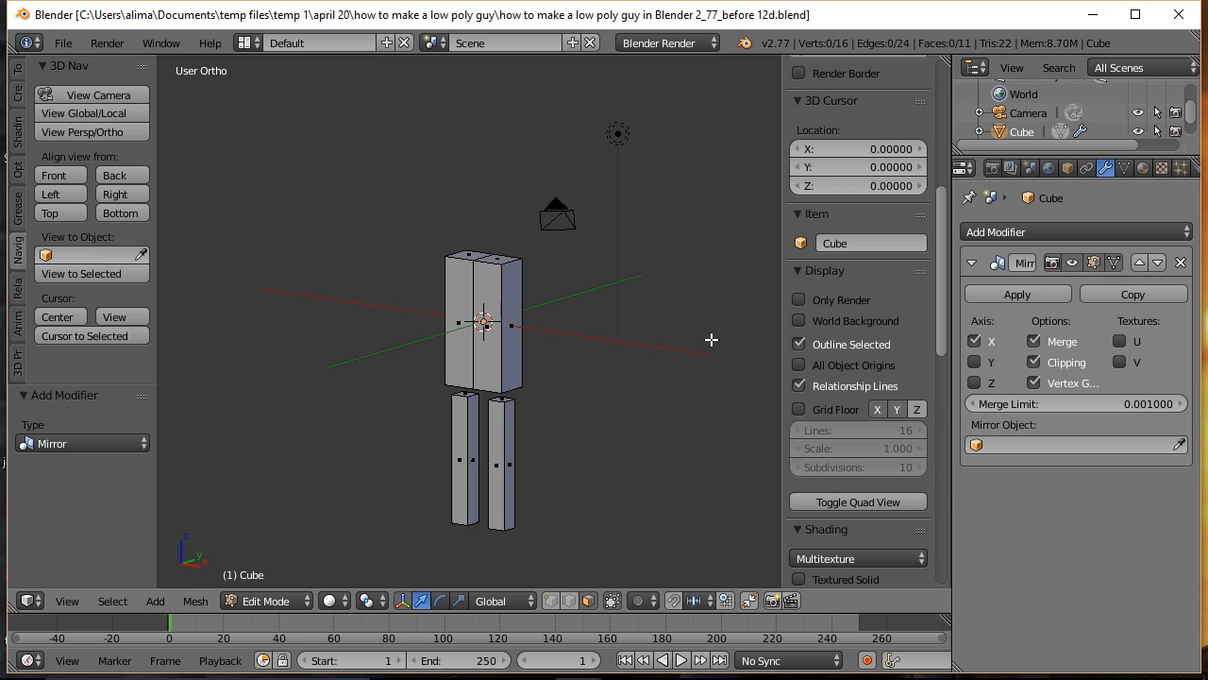
key(n)
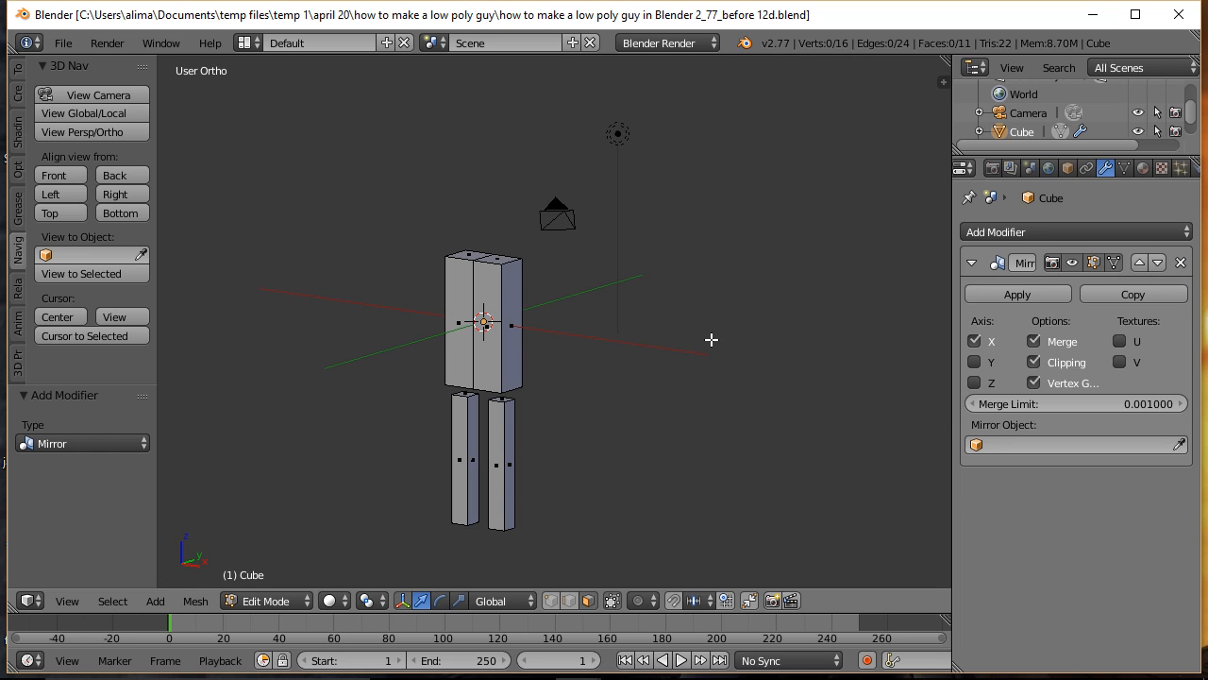
click(809, 167)
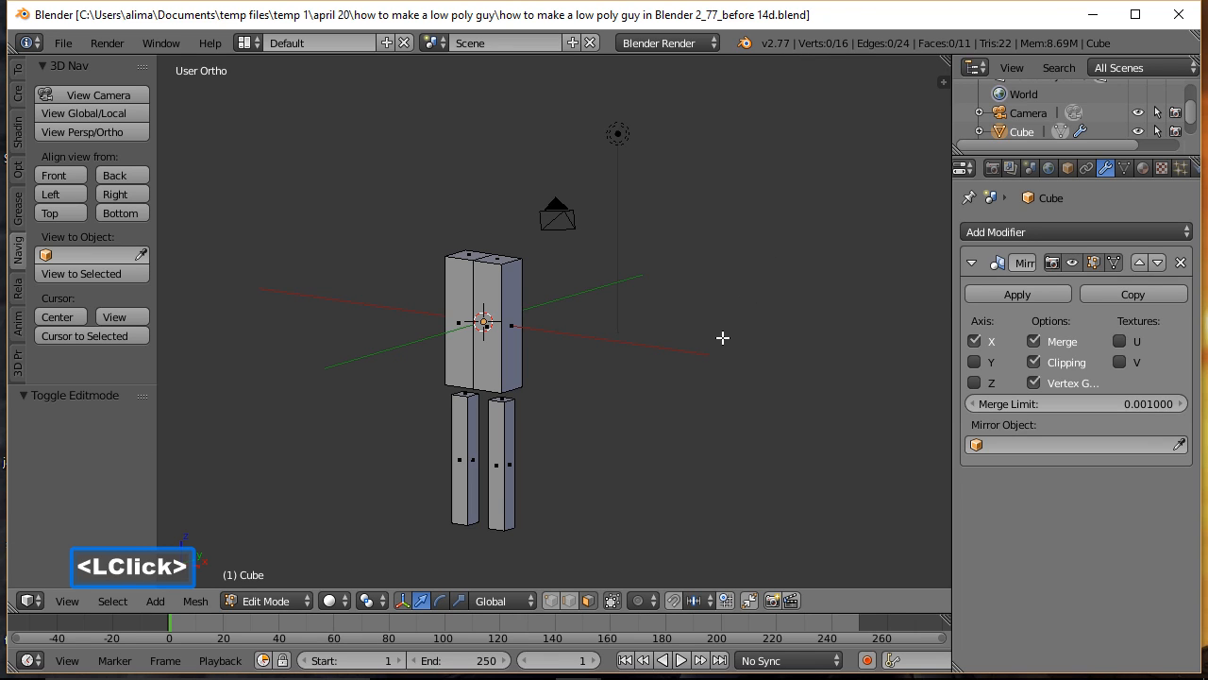
Step: Extrude the leg's bottom face and move it a short distance straight down to form the ankle block
middle_drag(577, 472, 605, 378)
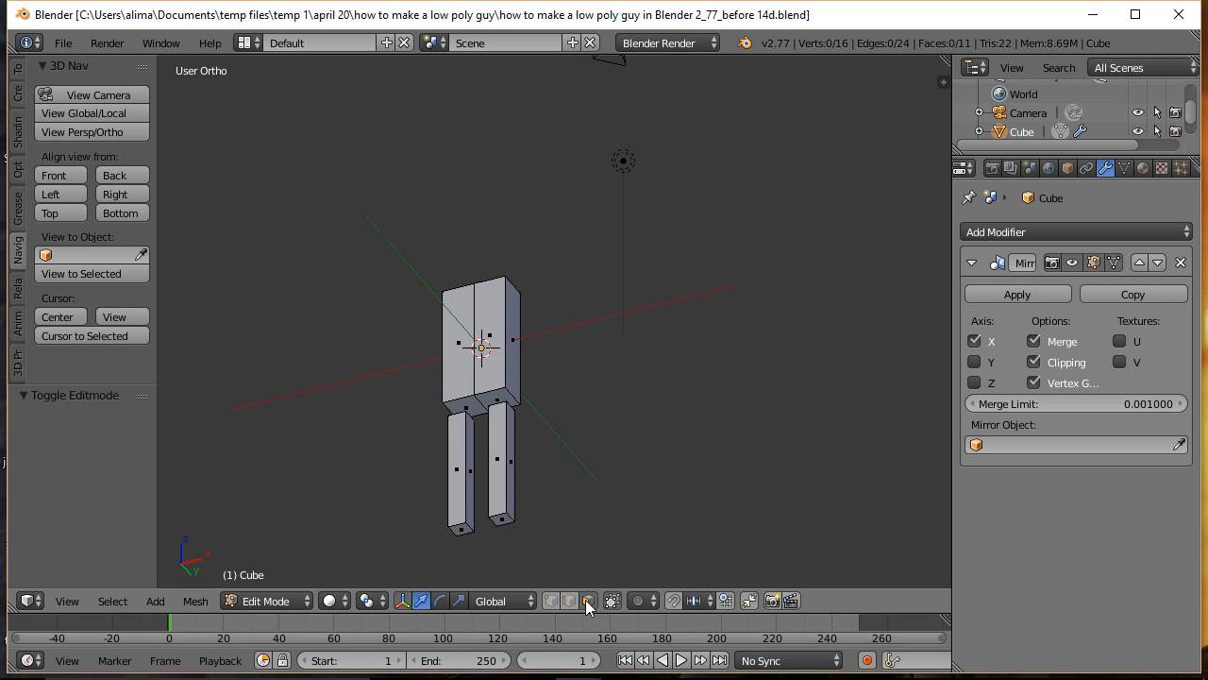
click(503, 520)
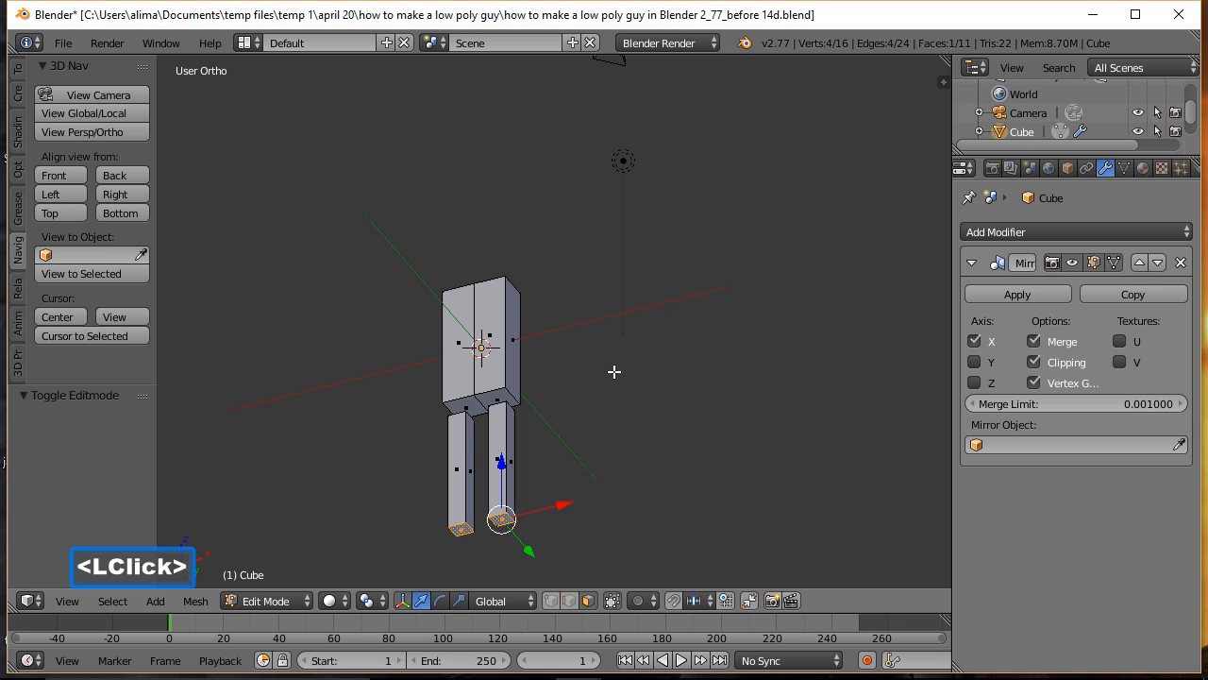
middle_drag(597, 246, 601, 396)
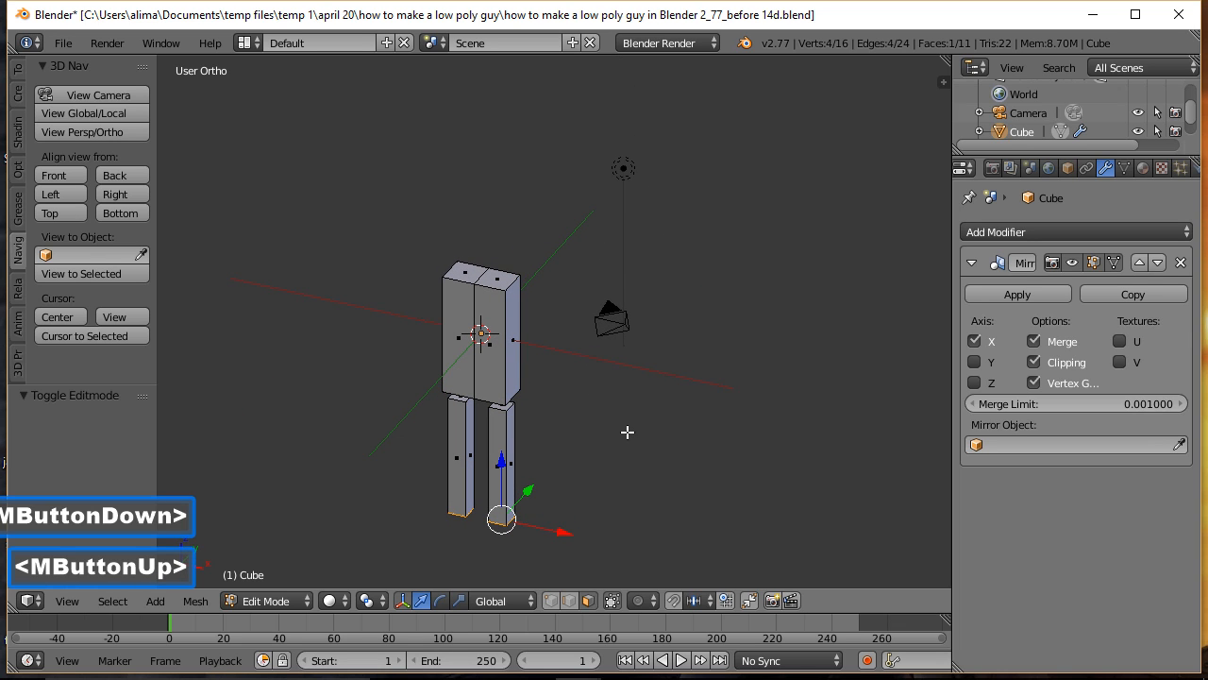
key(e)
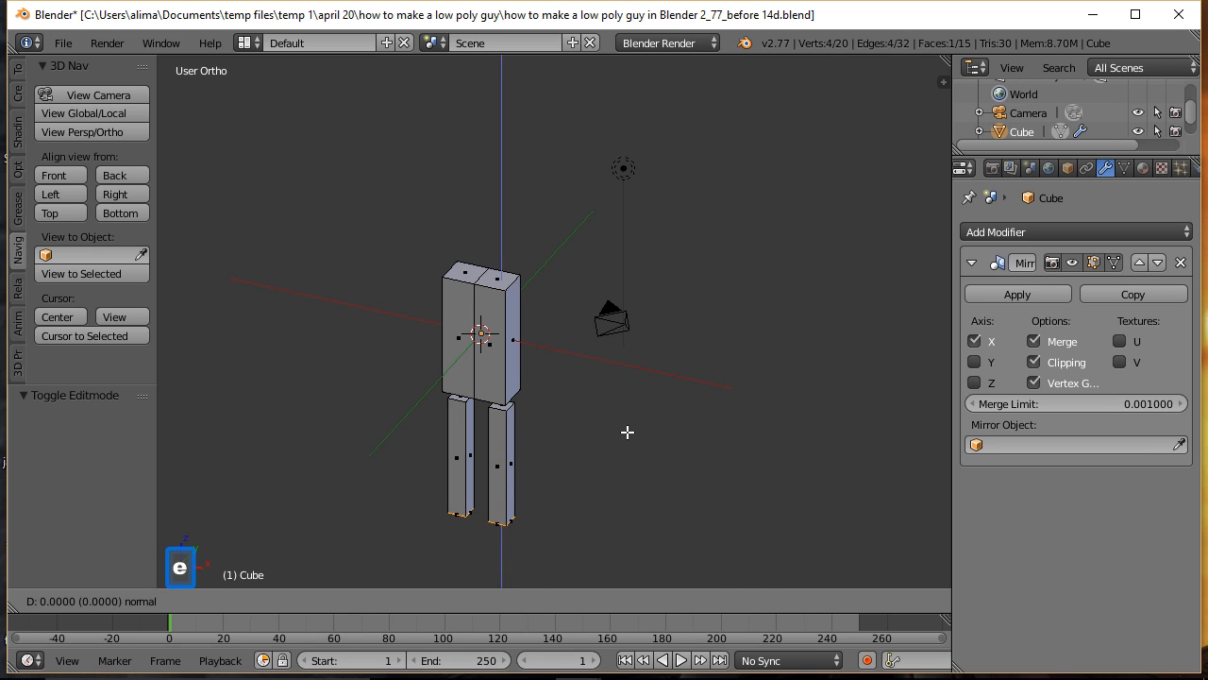
click(627, 431)
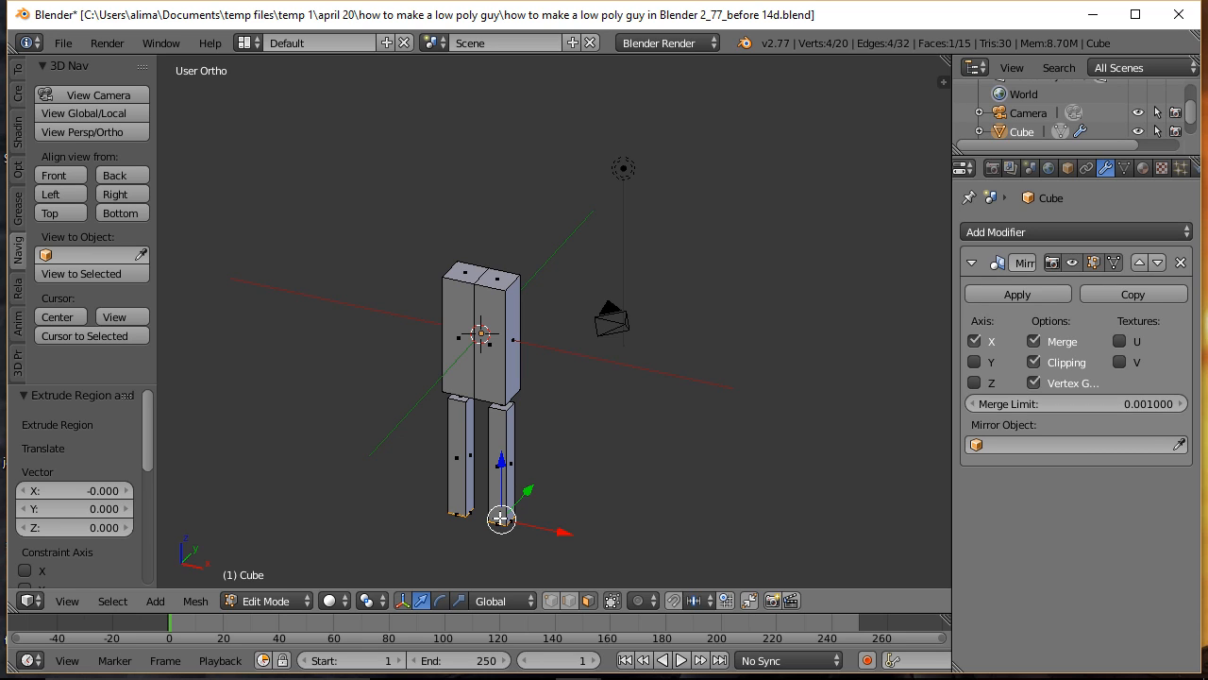
drag(501, 462, 501, 482)
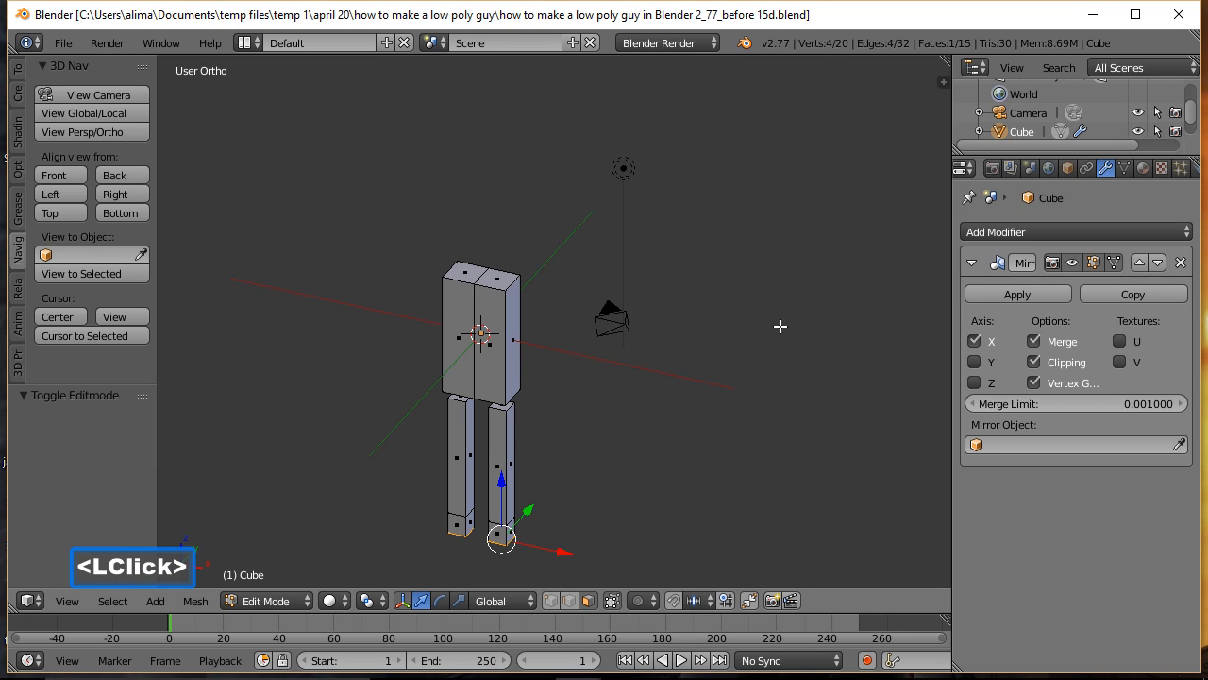
key(a)
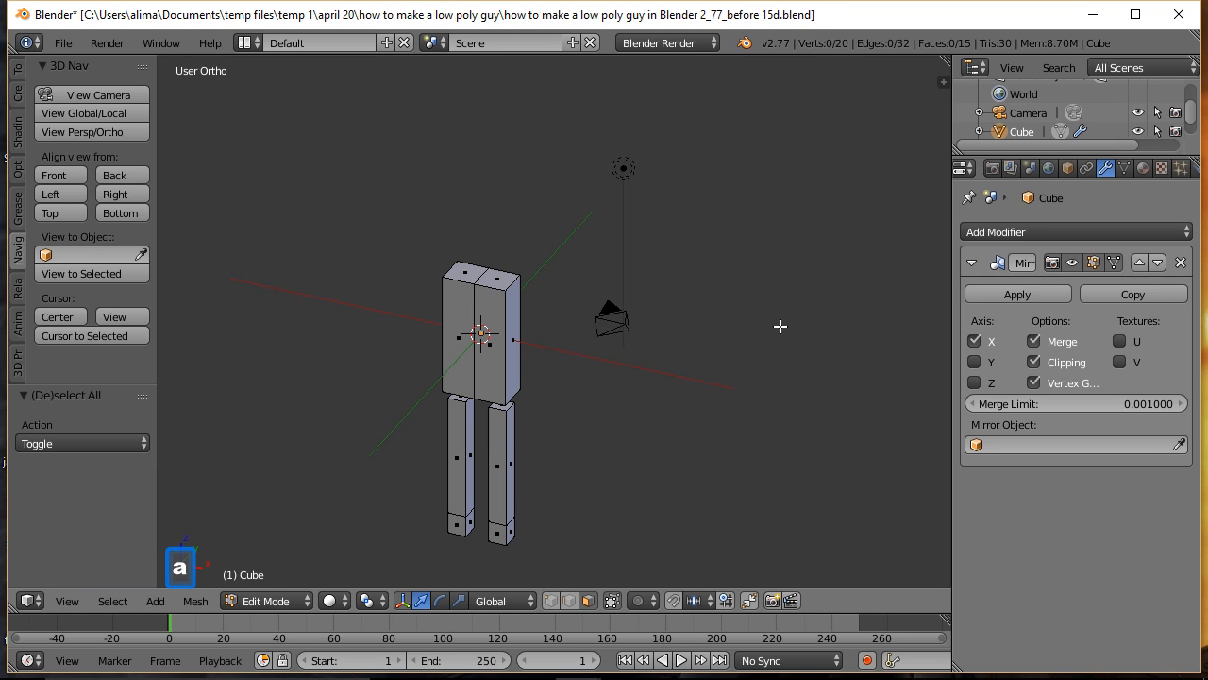
Step: Extrude the front face of the ankle block forward by -0.927 along Y to form the foot
key(b)
drag(409, 463, 566, 559)
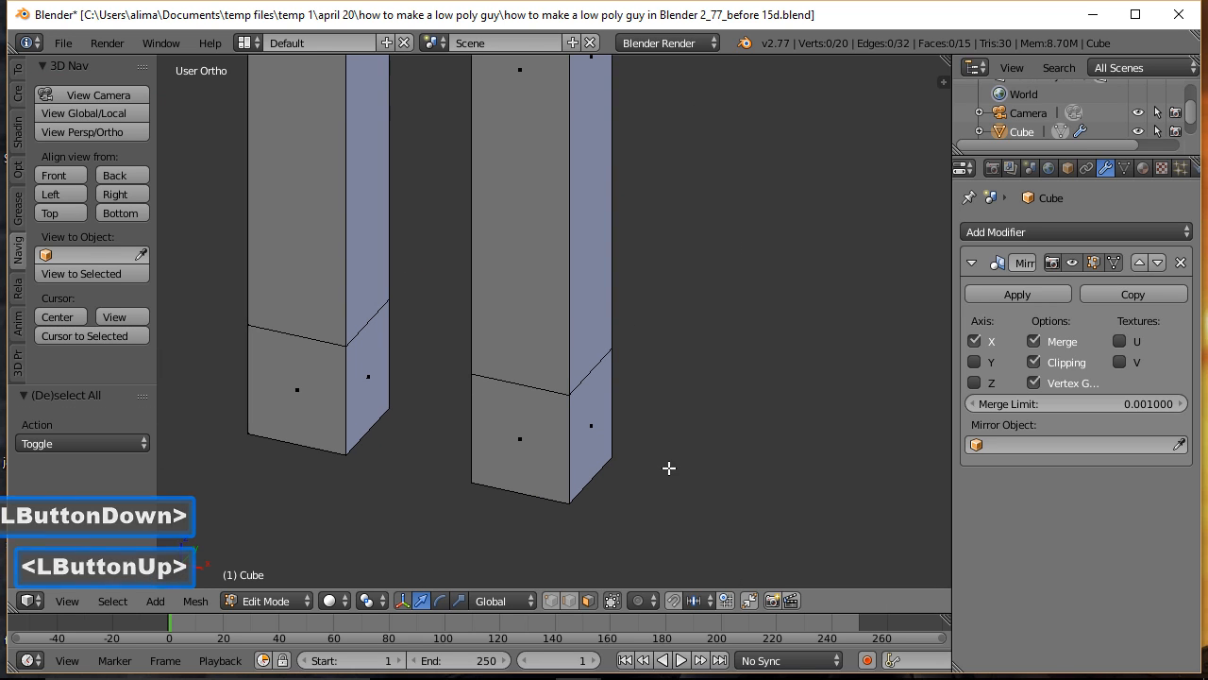
ctrl+middle_drag(746, 263, 764, 331)
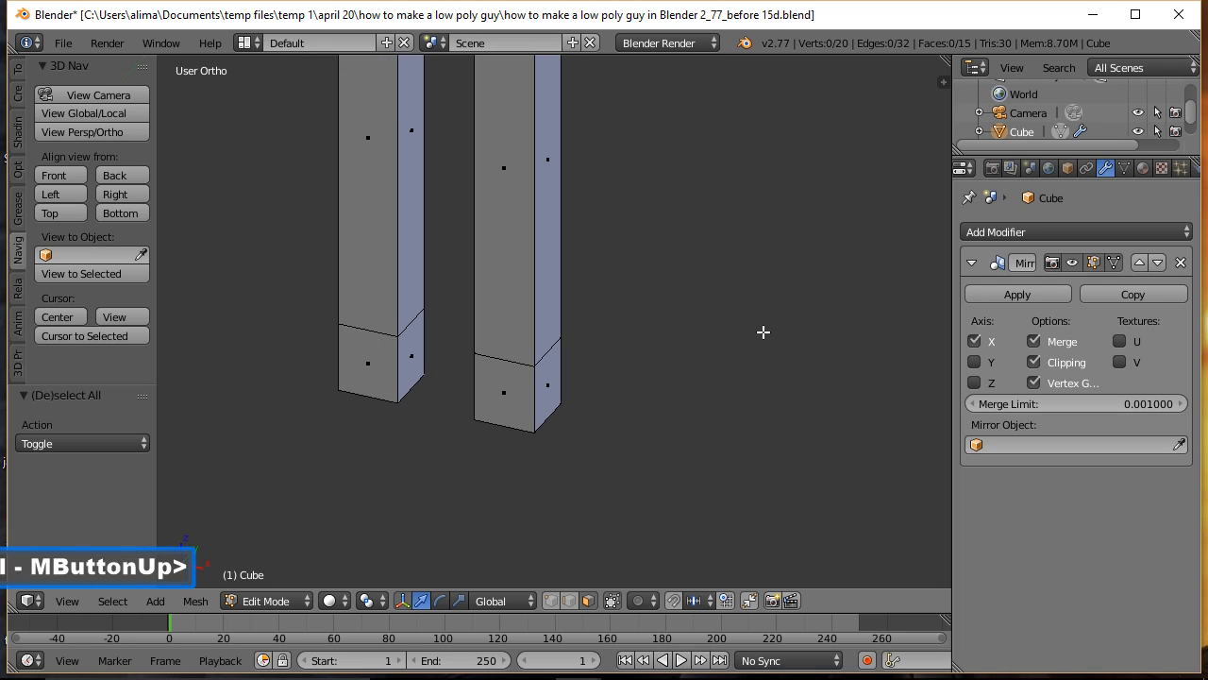
click(505, 398)
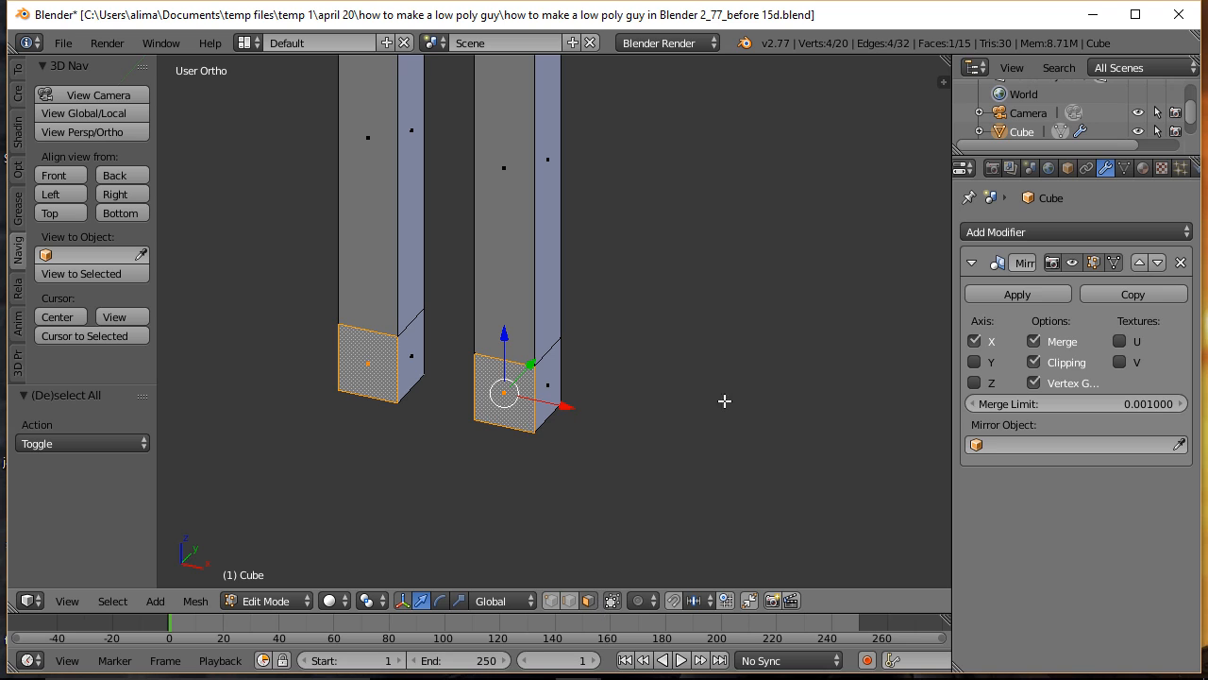
middle_drag(798, 352, 749, 379)
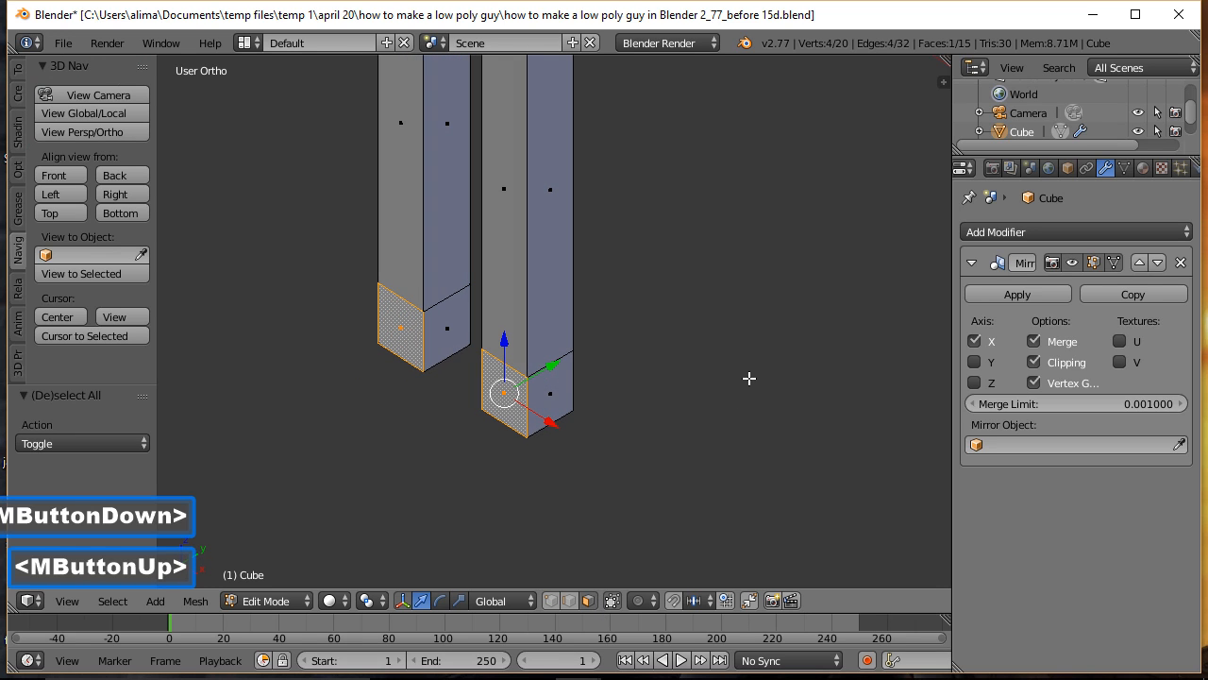
key(e)
click(750, 324)
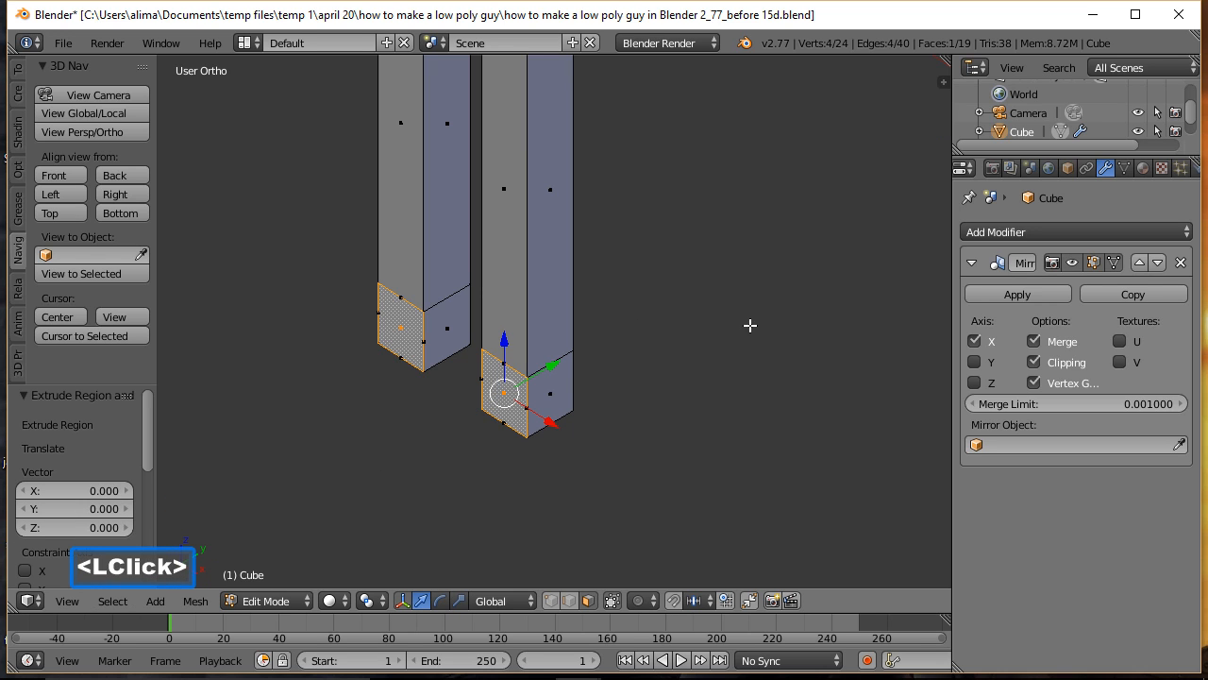
drag(556, 363, 479, 406)
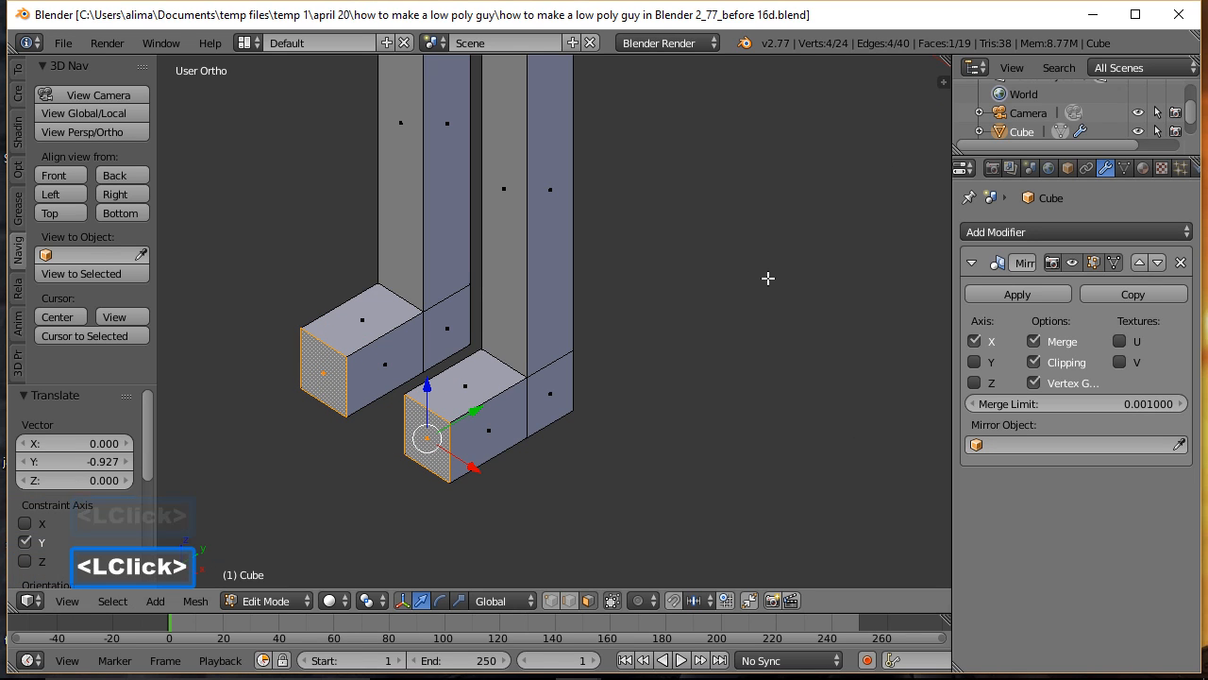
key(a)
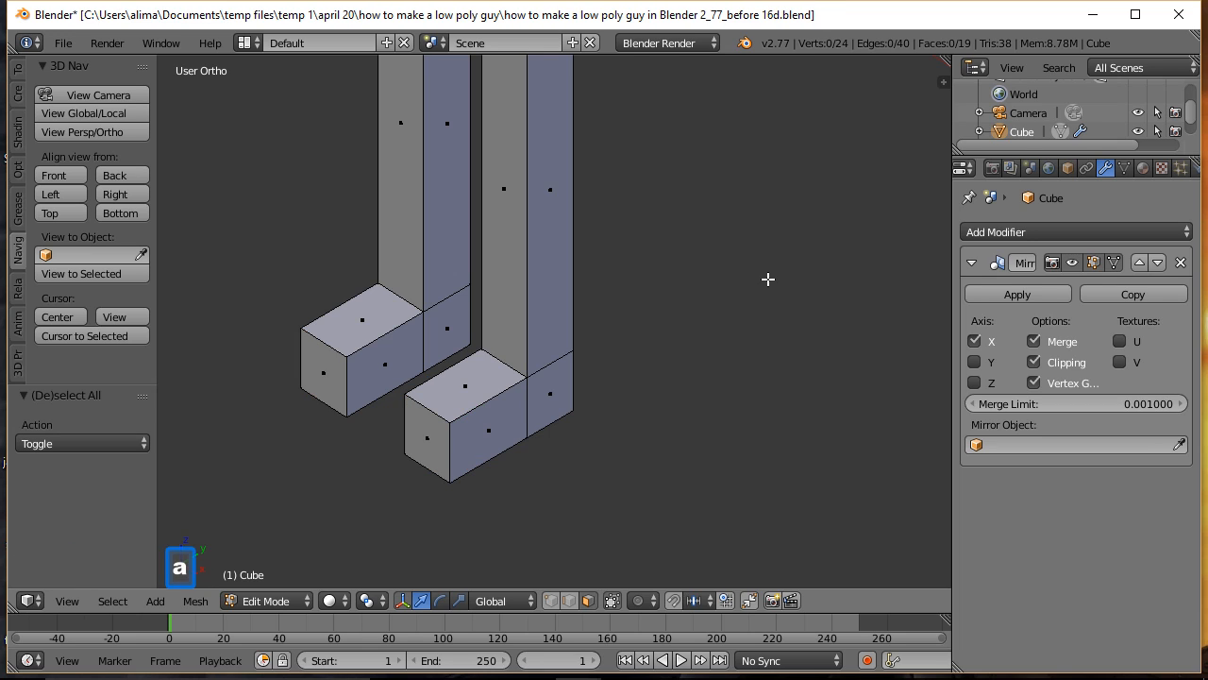
Step: In vertex selection, merge the toe's outer upper vertex into the outer lower one with Merge At Last
click(551, 602)
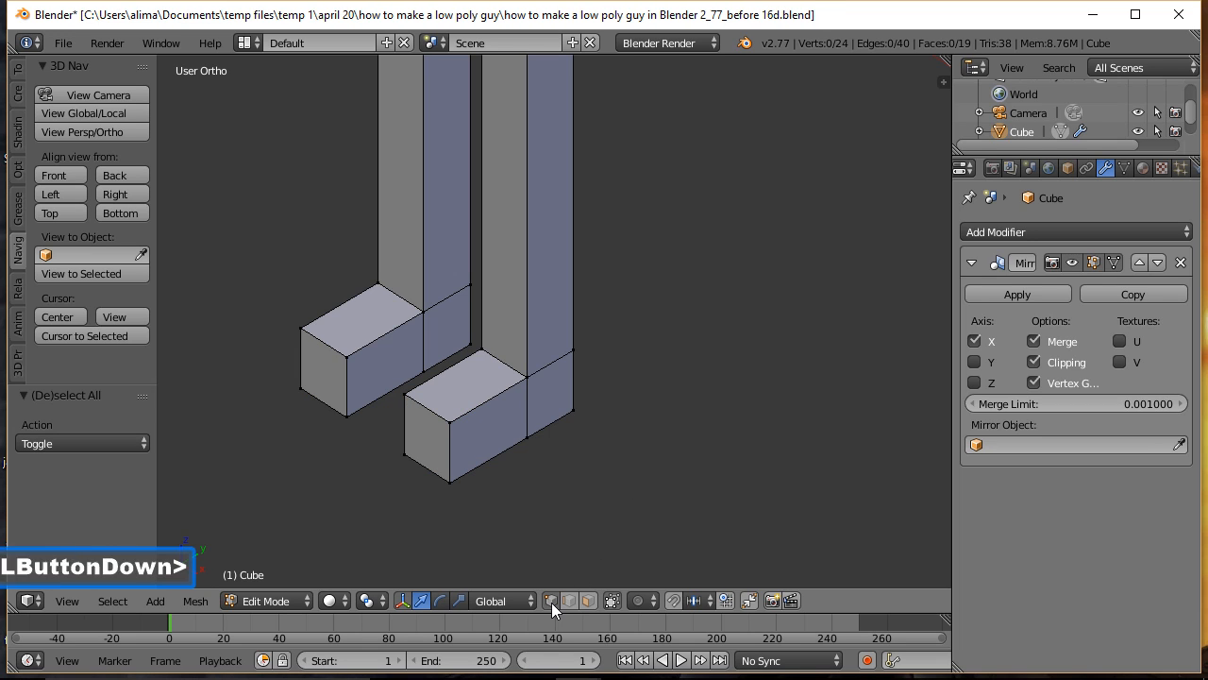
click(450, 421)
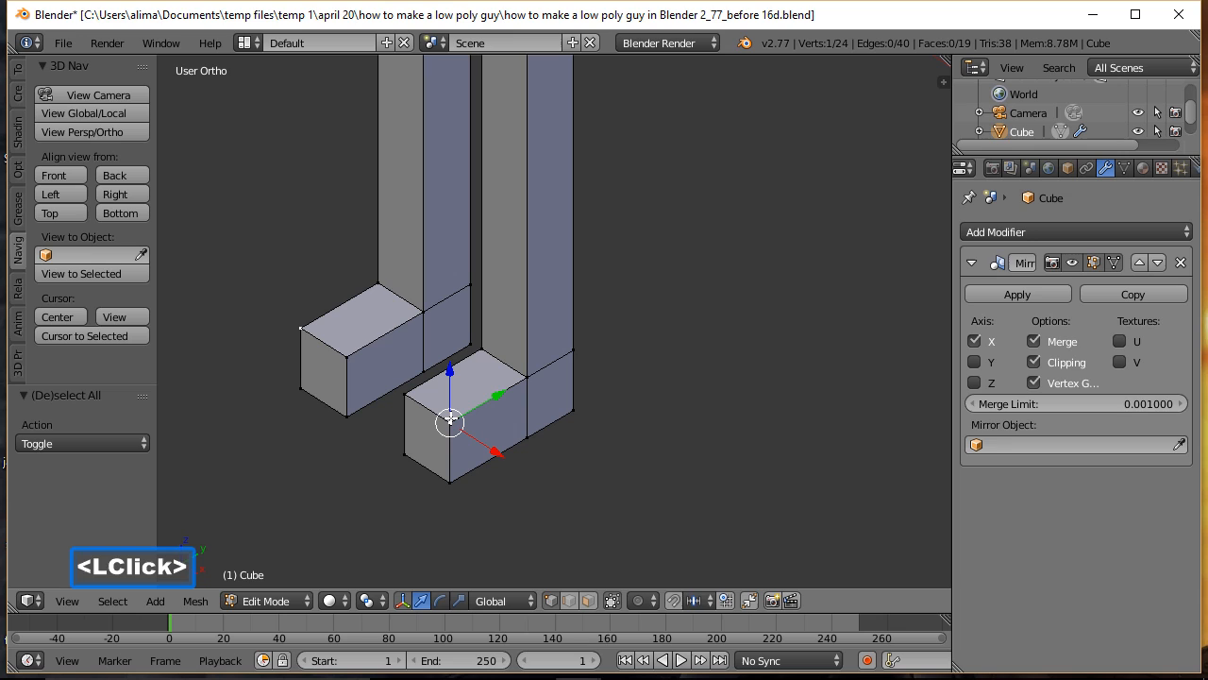
shift+click(450, 482)
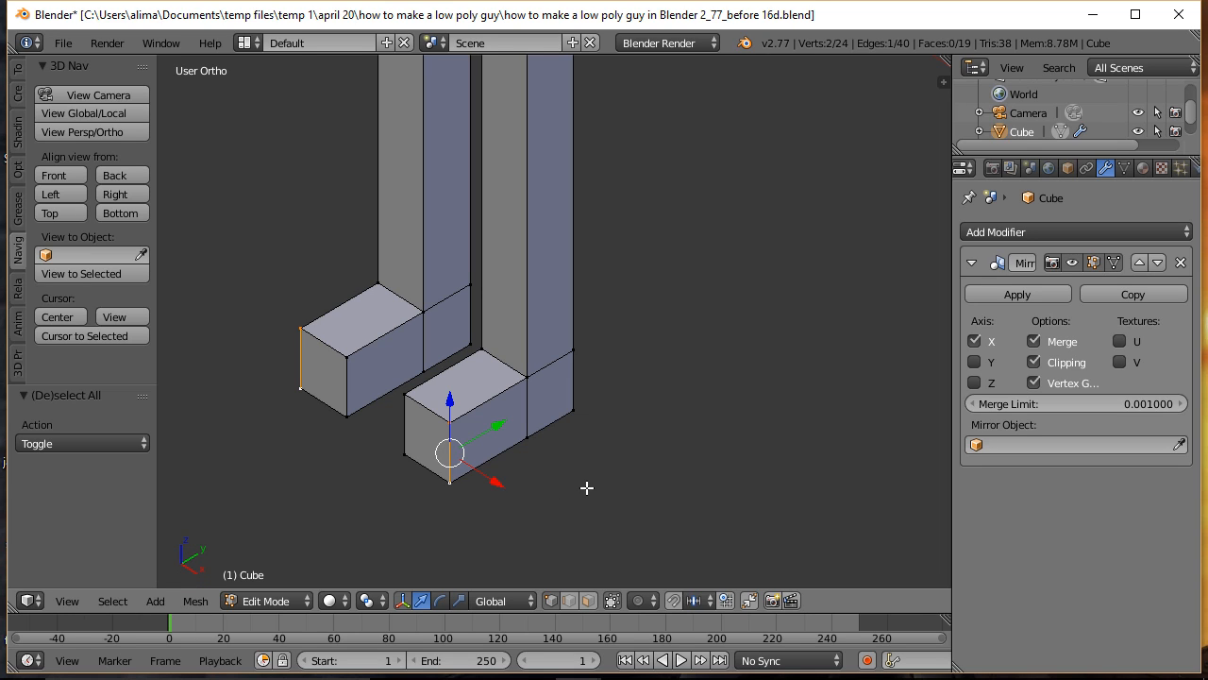
key(alt)
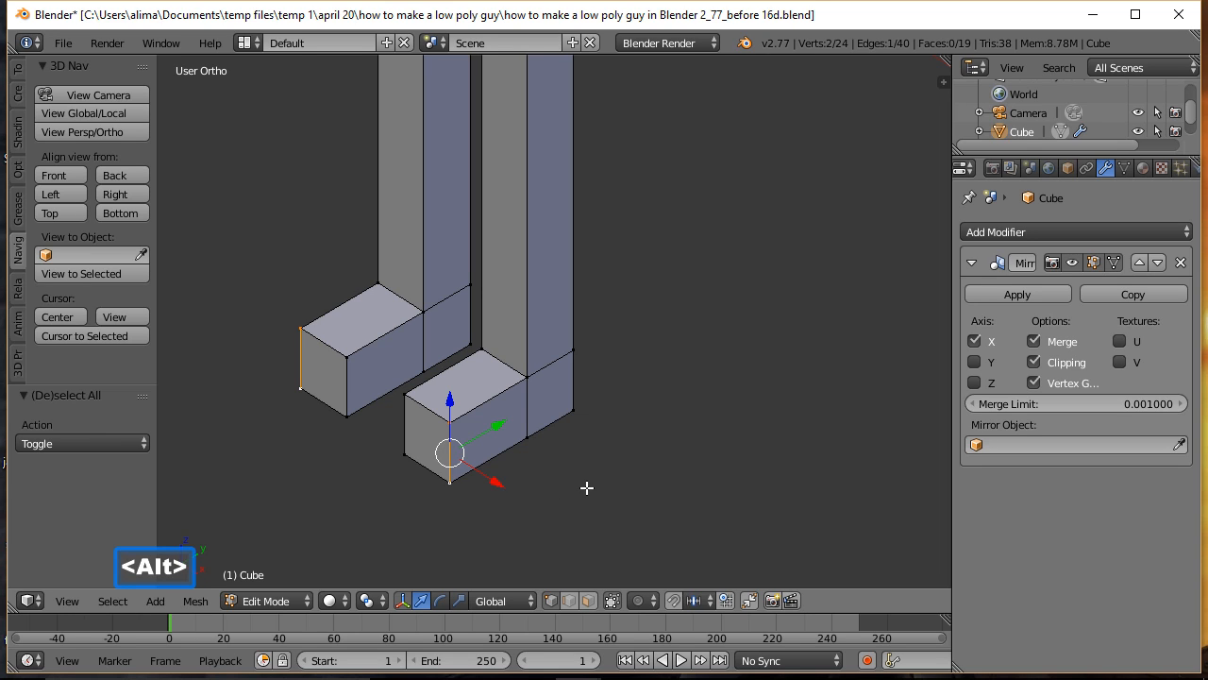
key(alt+m)
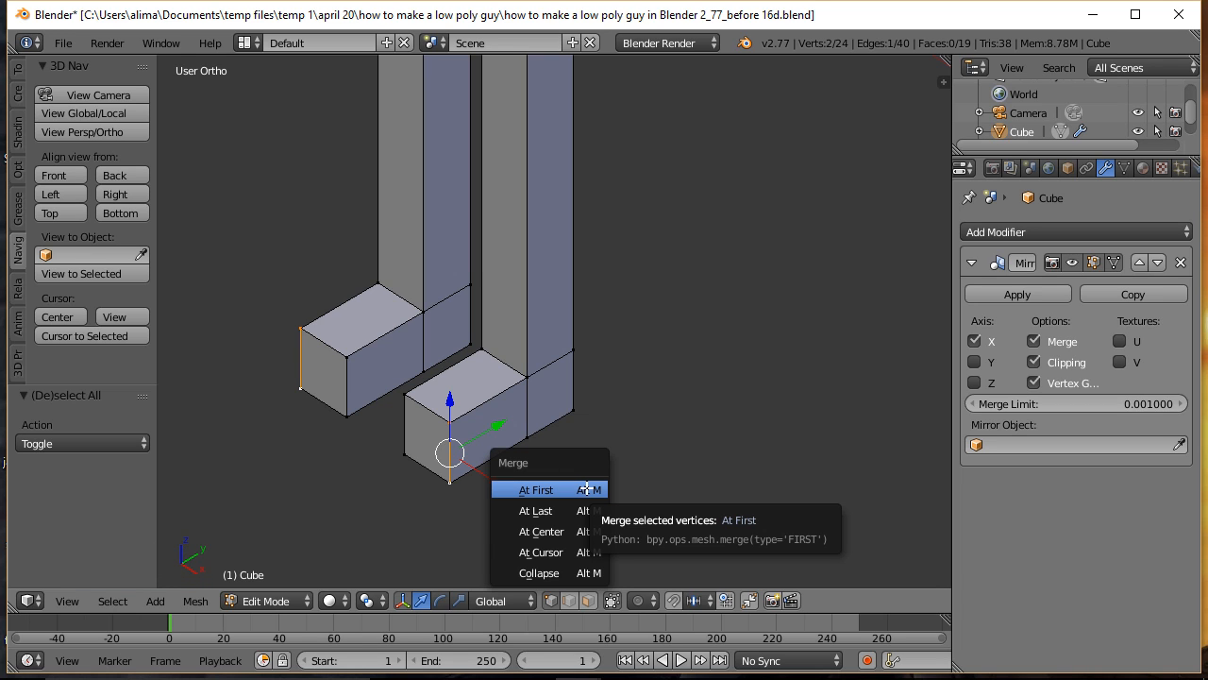
click(543, 510)
Step: Merge the toe's inner upper vertex into the inner lower one with At Last, completing the foot's wedge shape
click(403, 394)
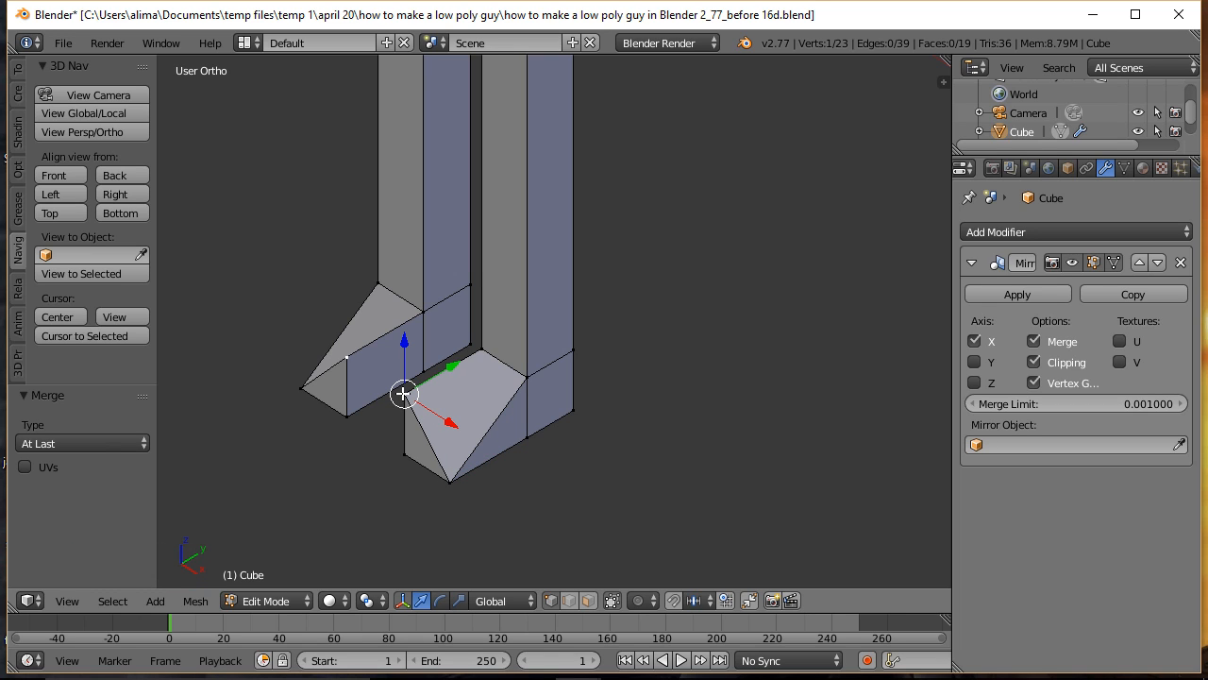
shift+click(407, 455)
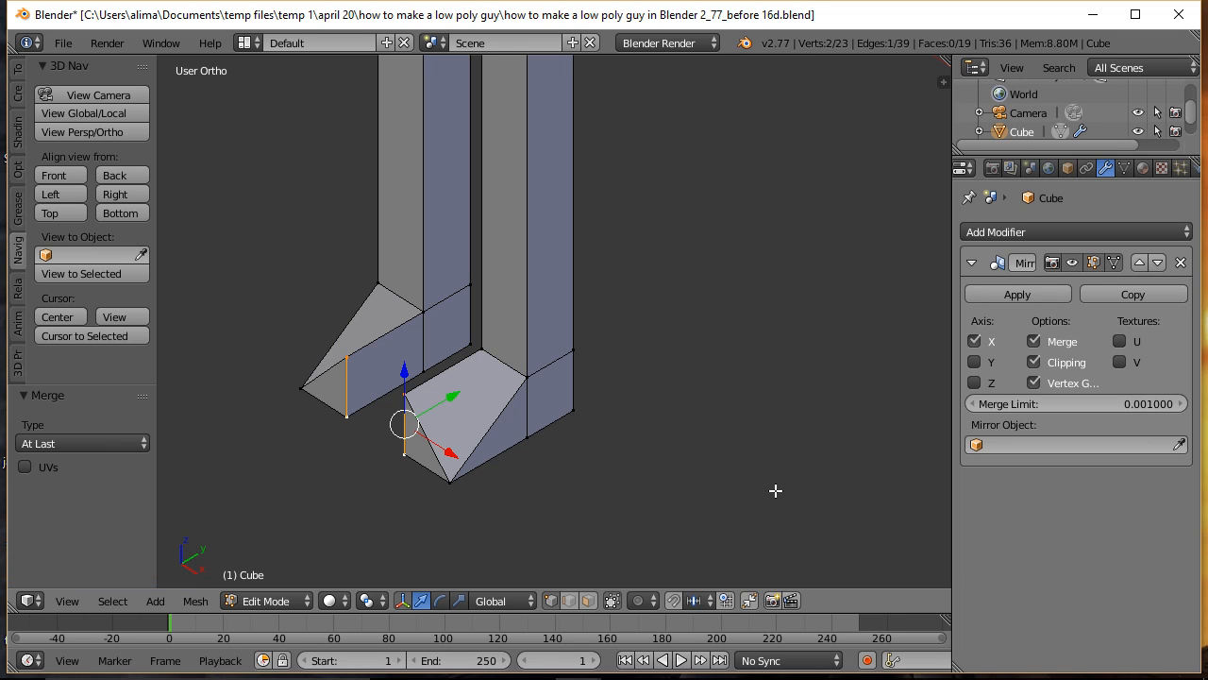
key(alt)
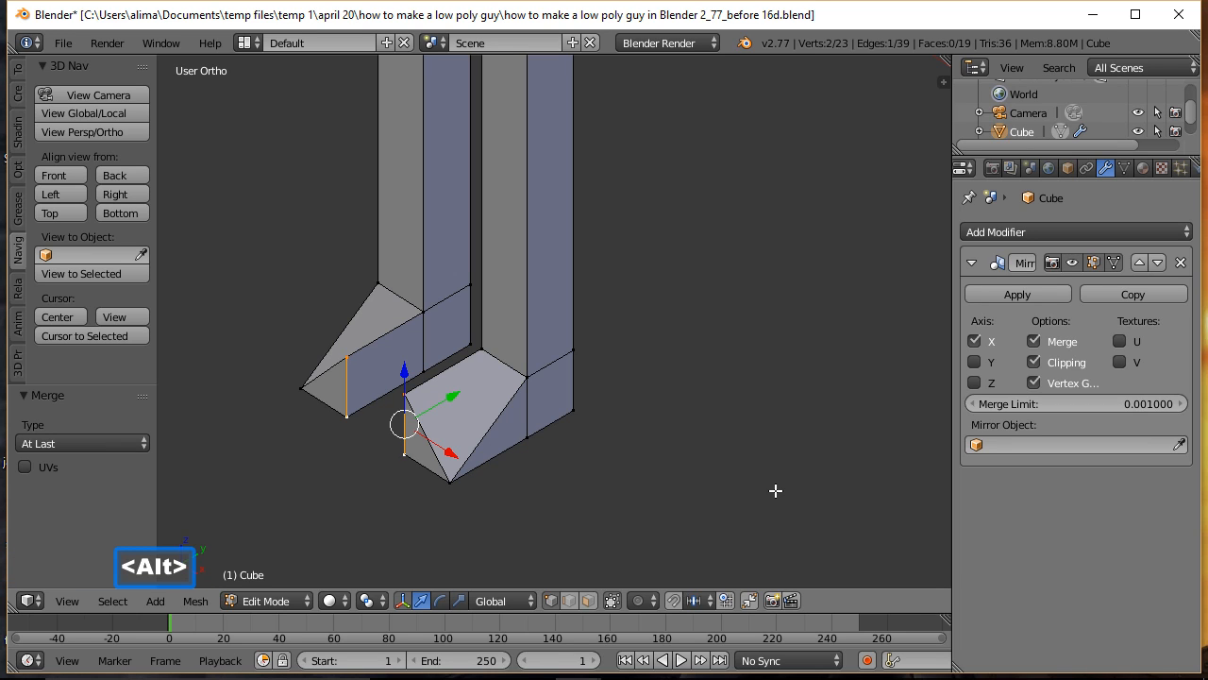
key(alt+m)
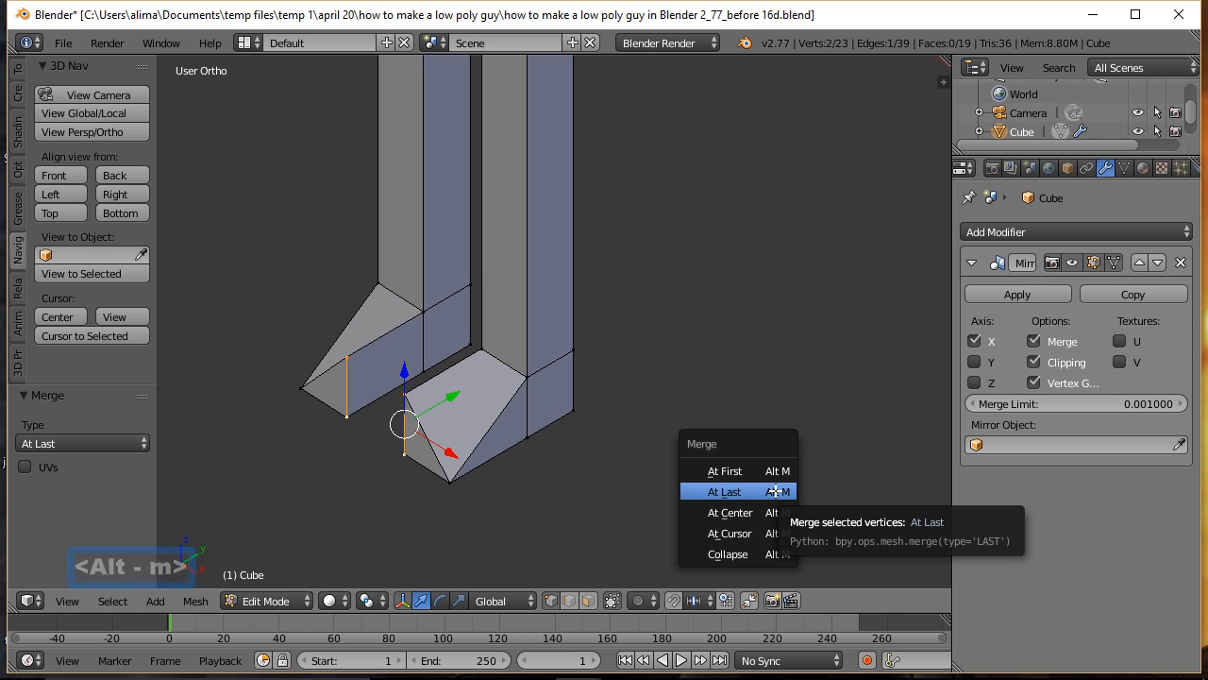
click(775, 491)
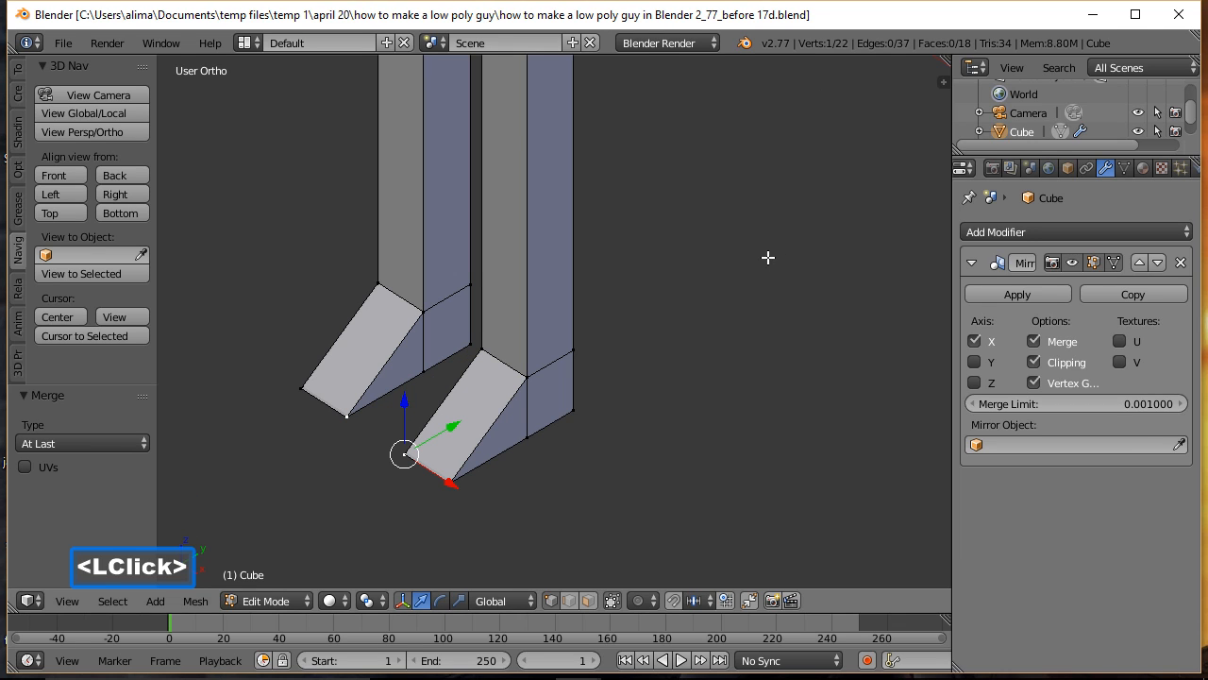
key(a)
Step: Add a horizontal loop cut around the leg and slide it down by about 0.26, below mid-leg
key(ctrl)
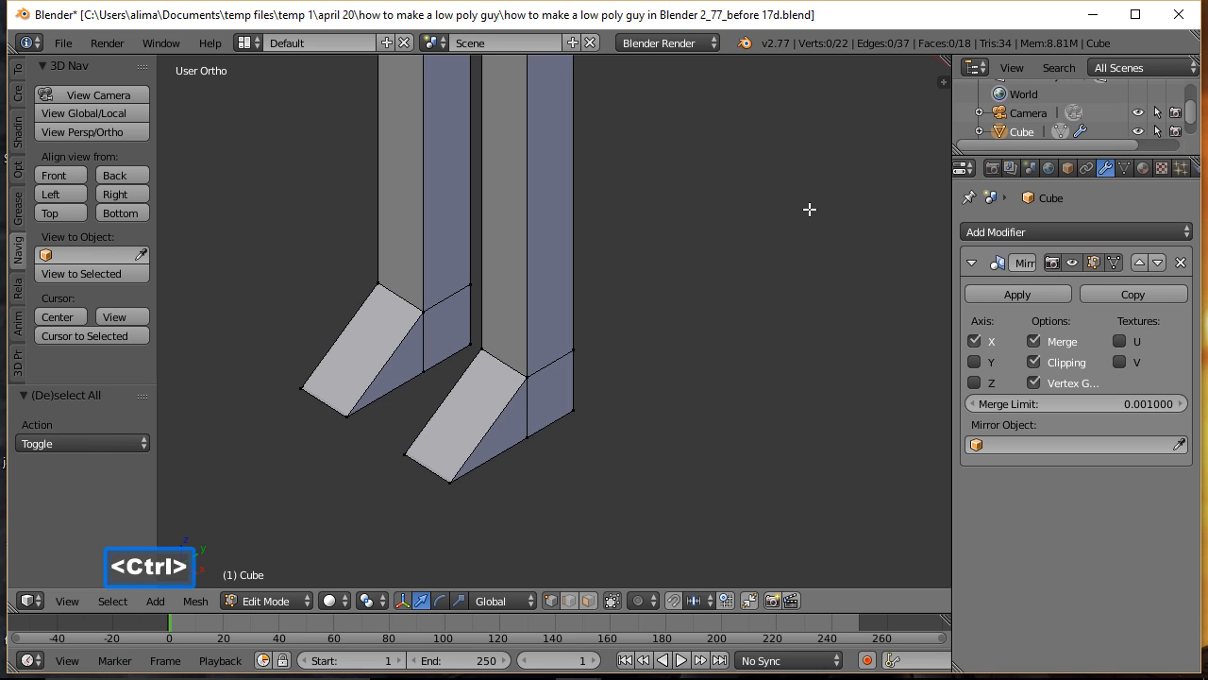
ctrl+middle_drag(815, 205, 822, 283)
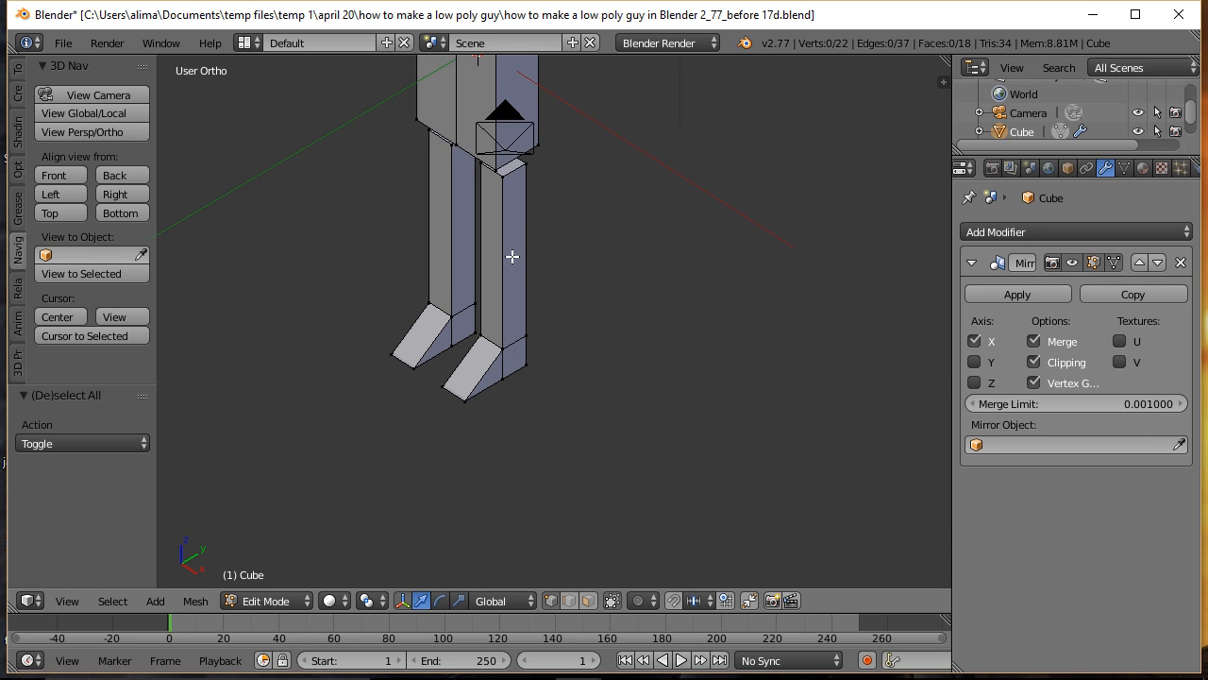
key(ctrl)
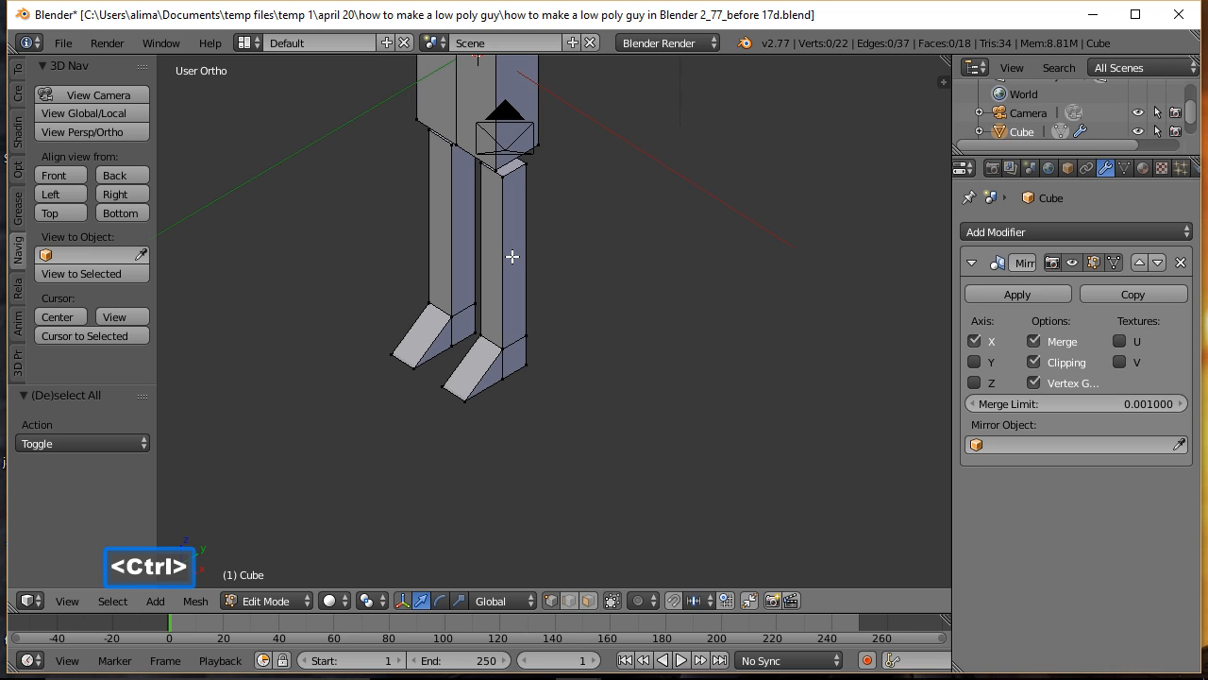
key(ctrl+r)
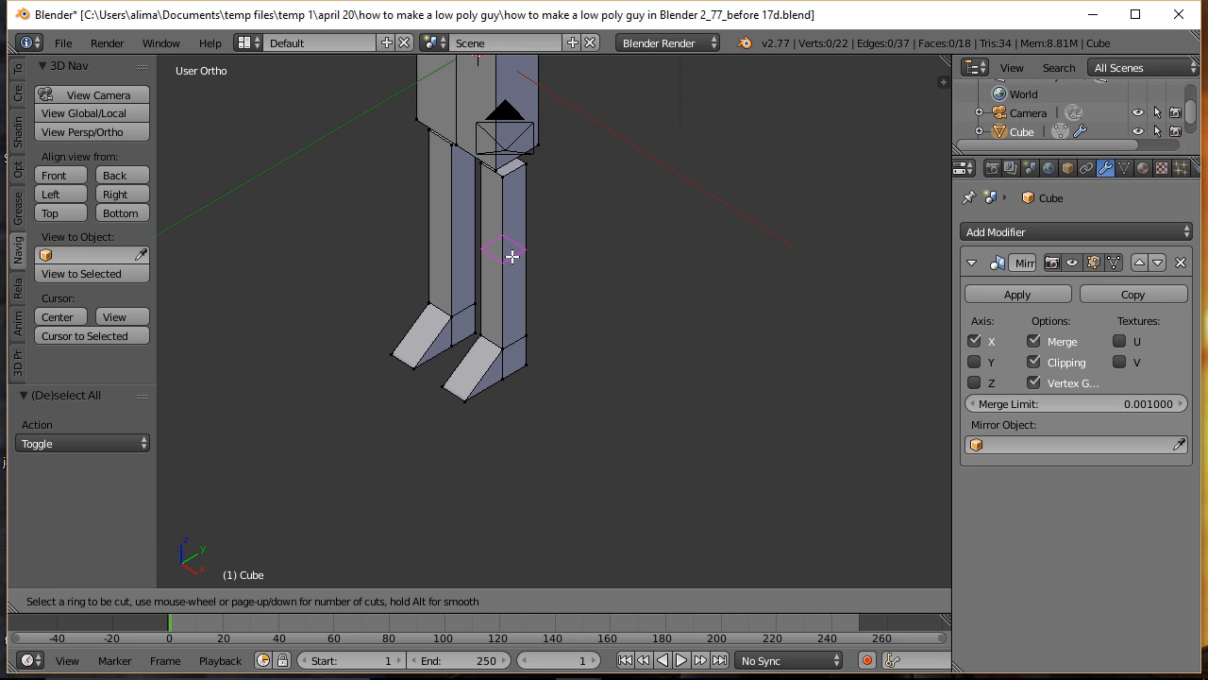
click(512, 255)
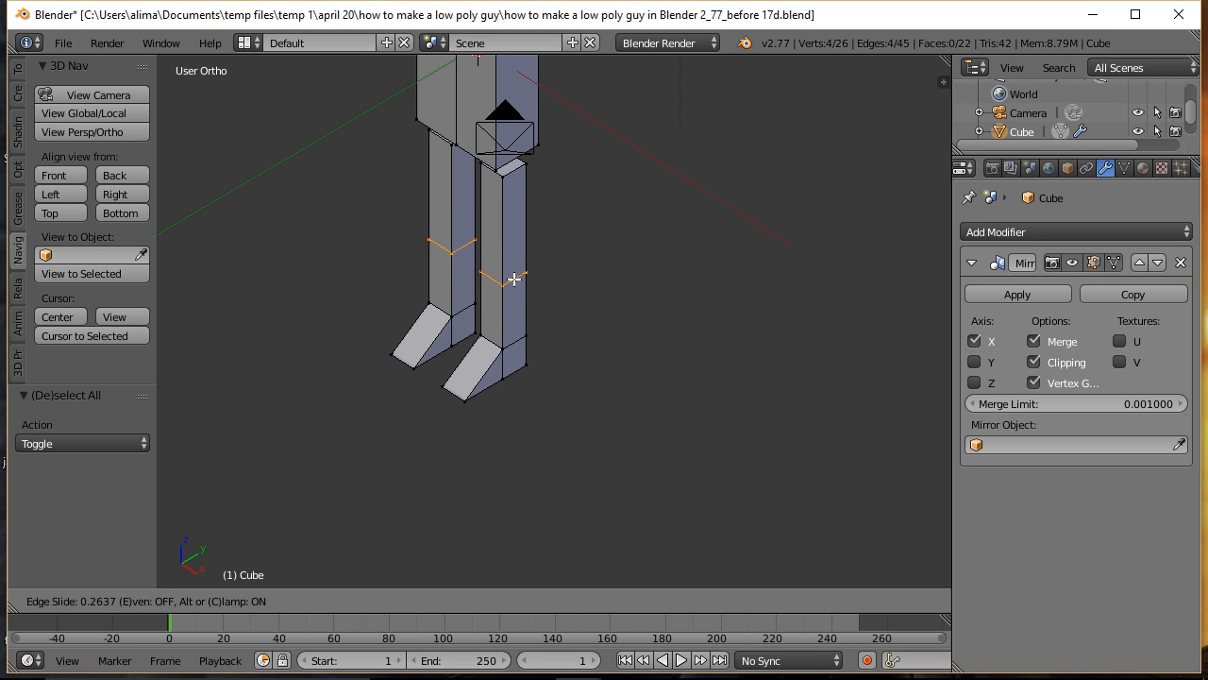
click(513, 279)
Step: Add a second loop cut around the upper leg and slide it down by about 0.63, just above the first cut
middle_drag(475, 425, 571, 391)
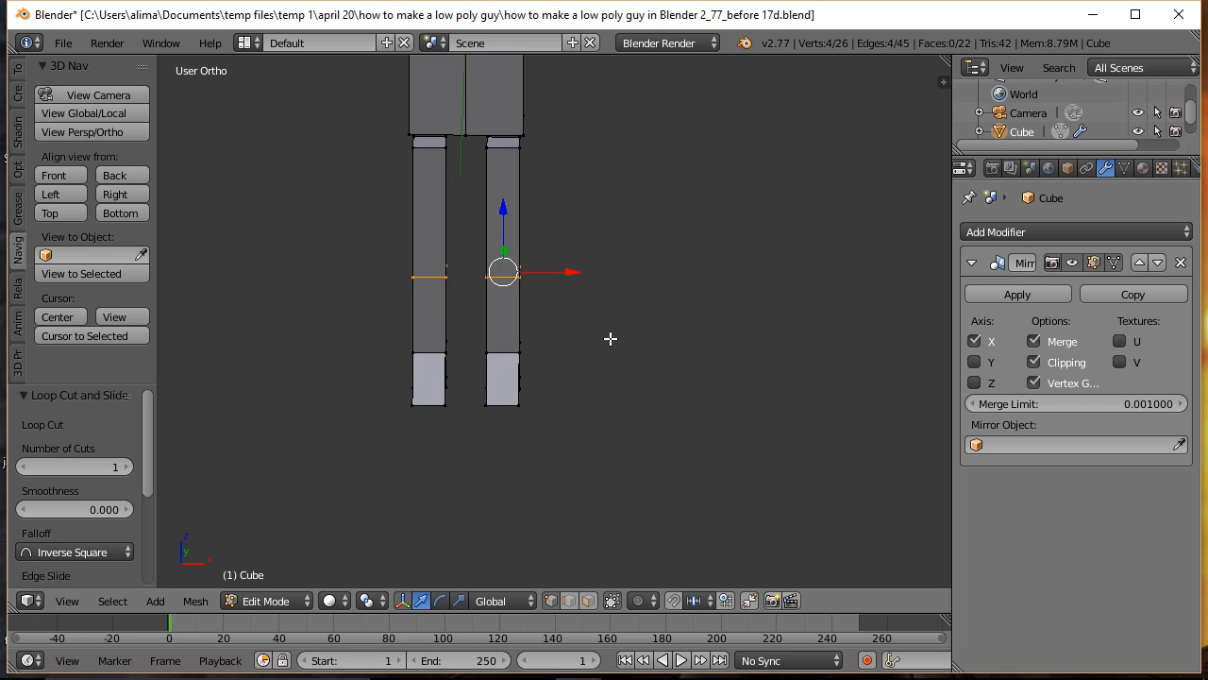
key(a)
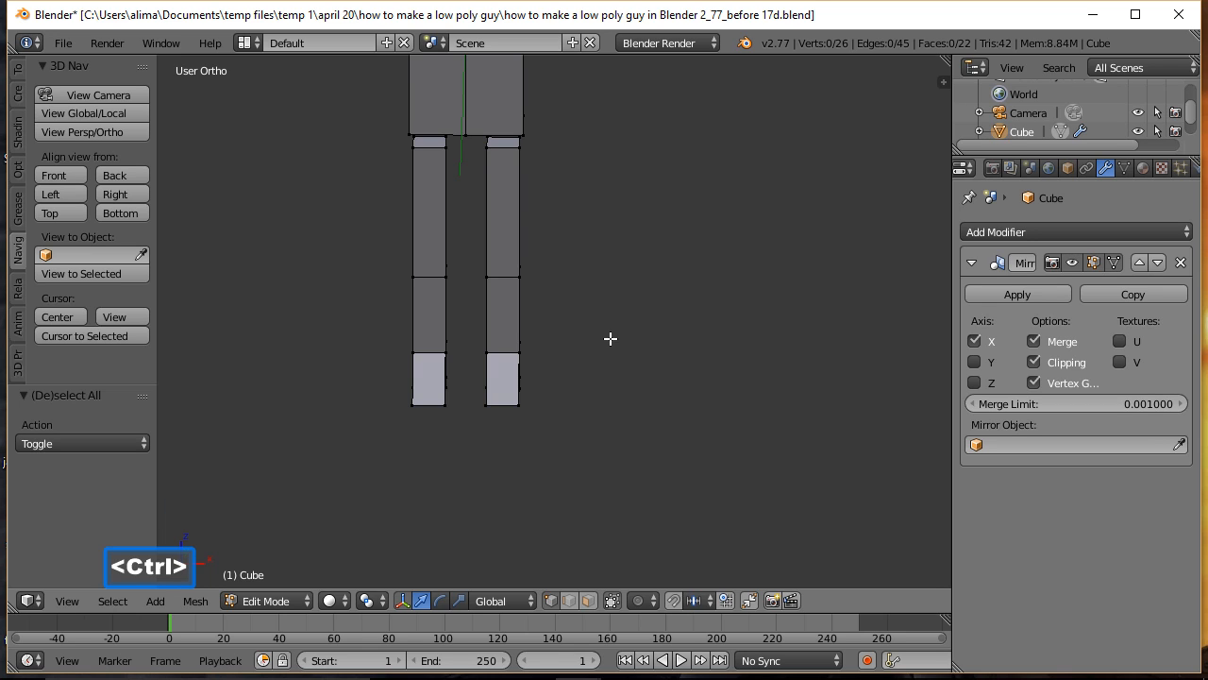
key(ctrl+r)
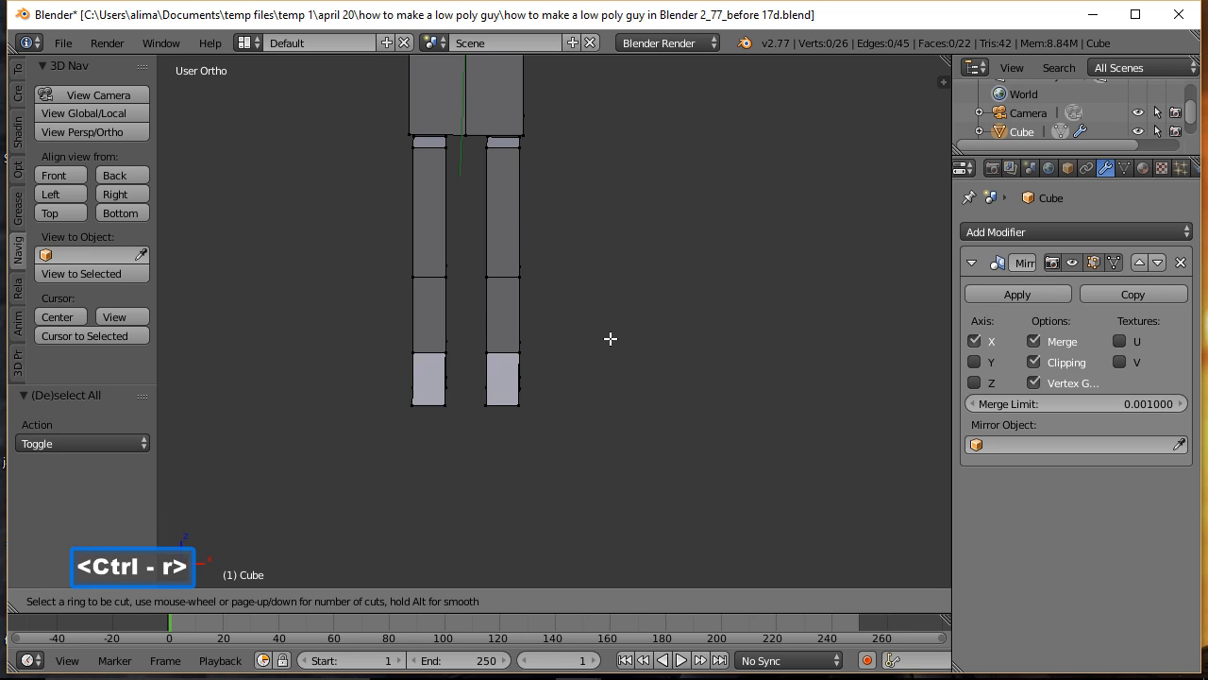
click(518, 255)
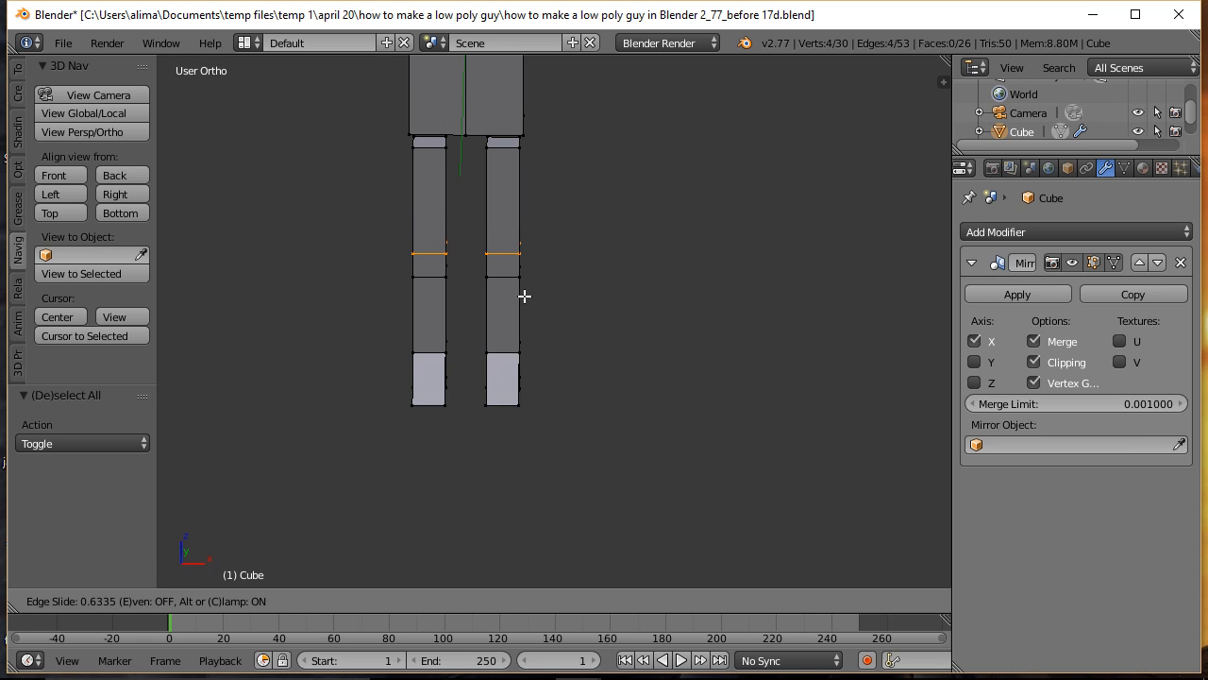
click(525, 296)
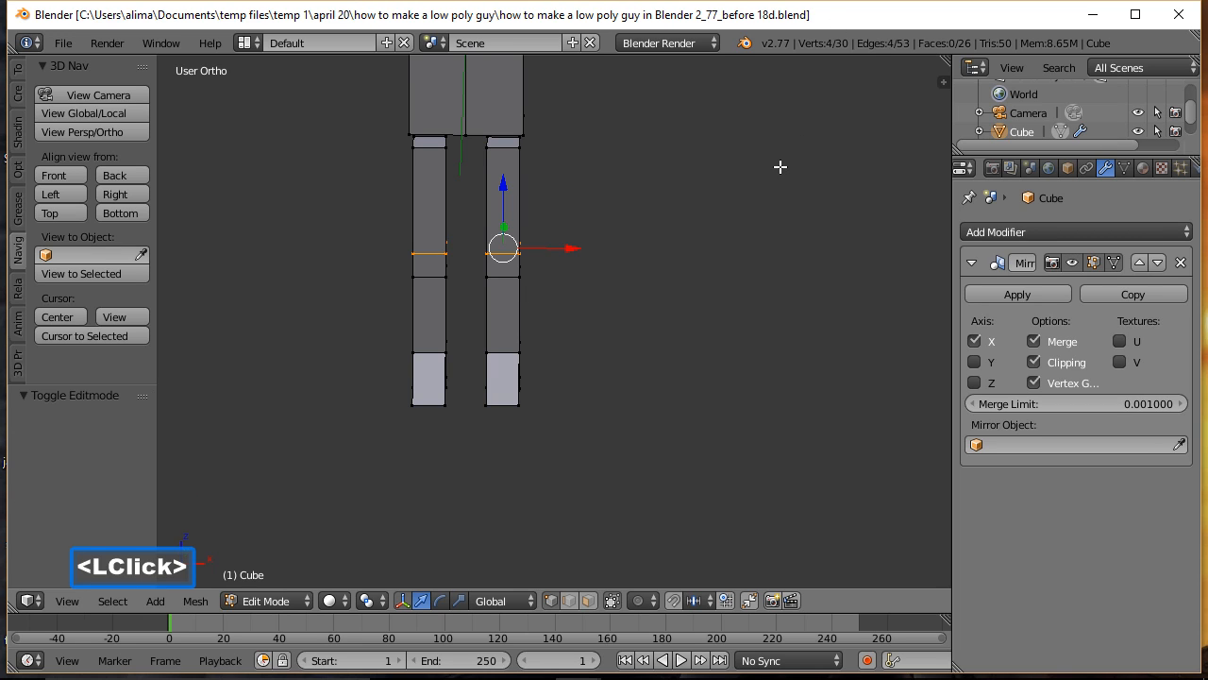
middle_drag(814, 191, 724, 217)
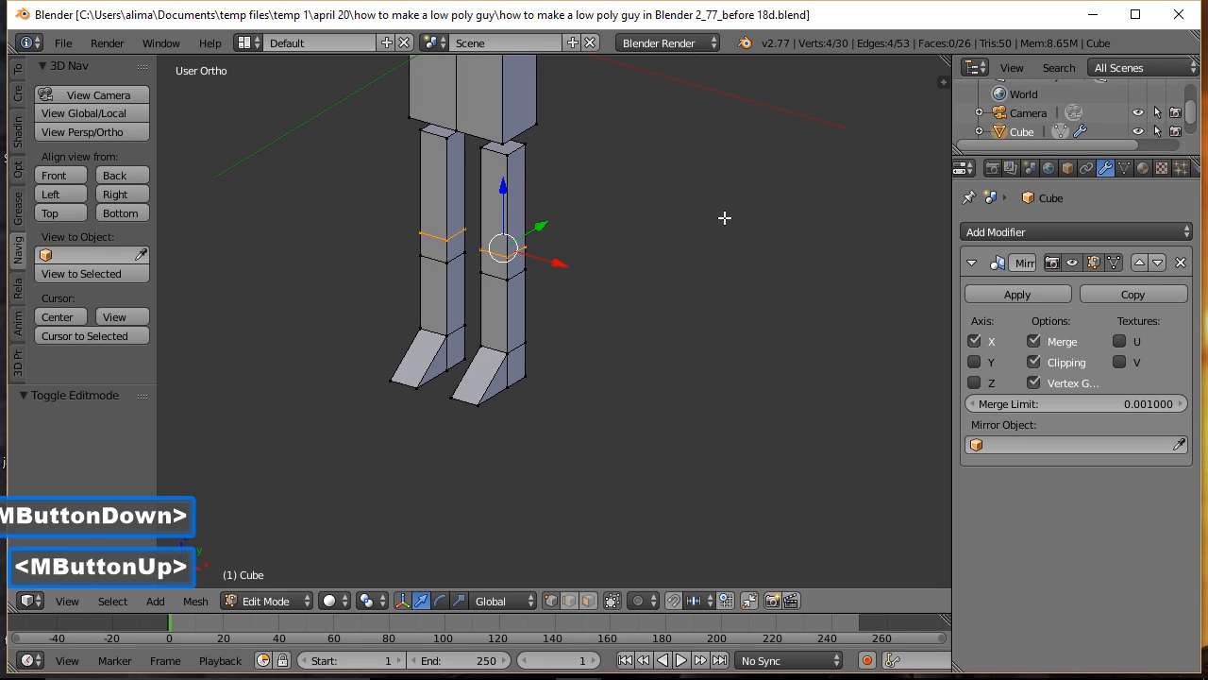
Step: Add a third horizontal loop cut midway between the leg's two knee loops, leaving it centred without sliding
key(a)
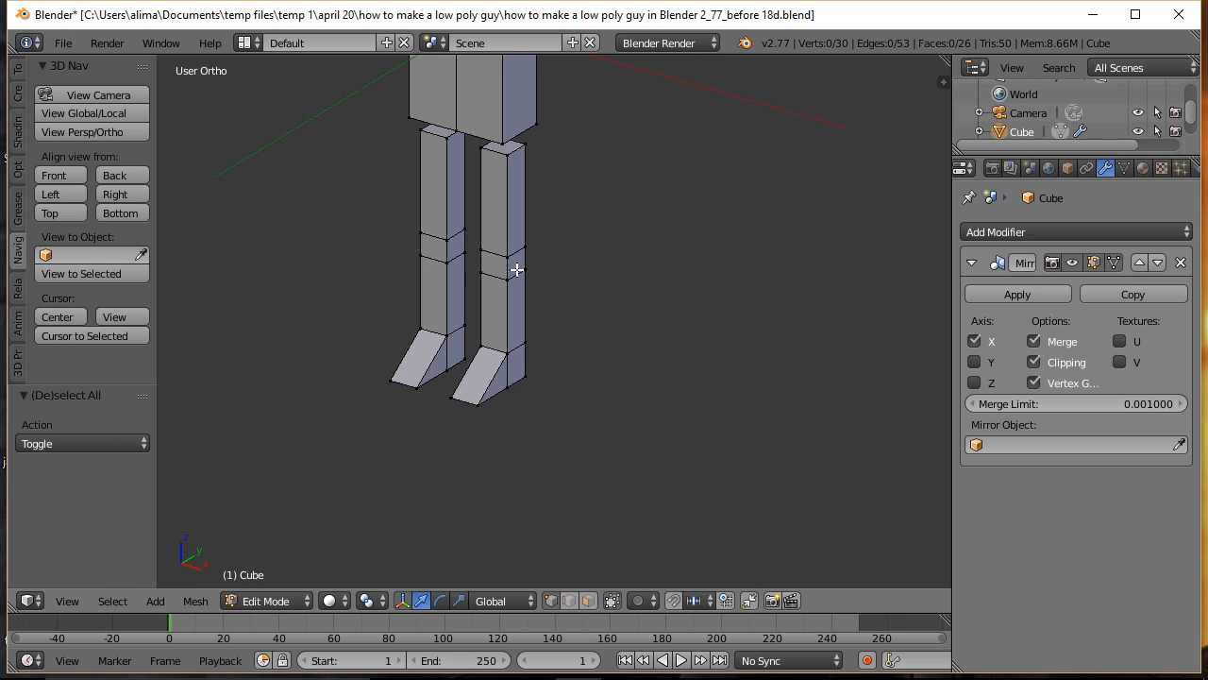
key(ctrl)
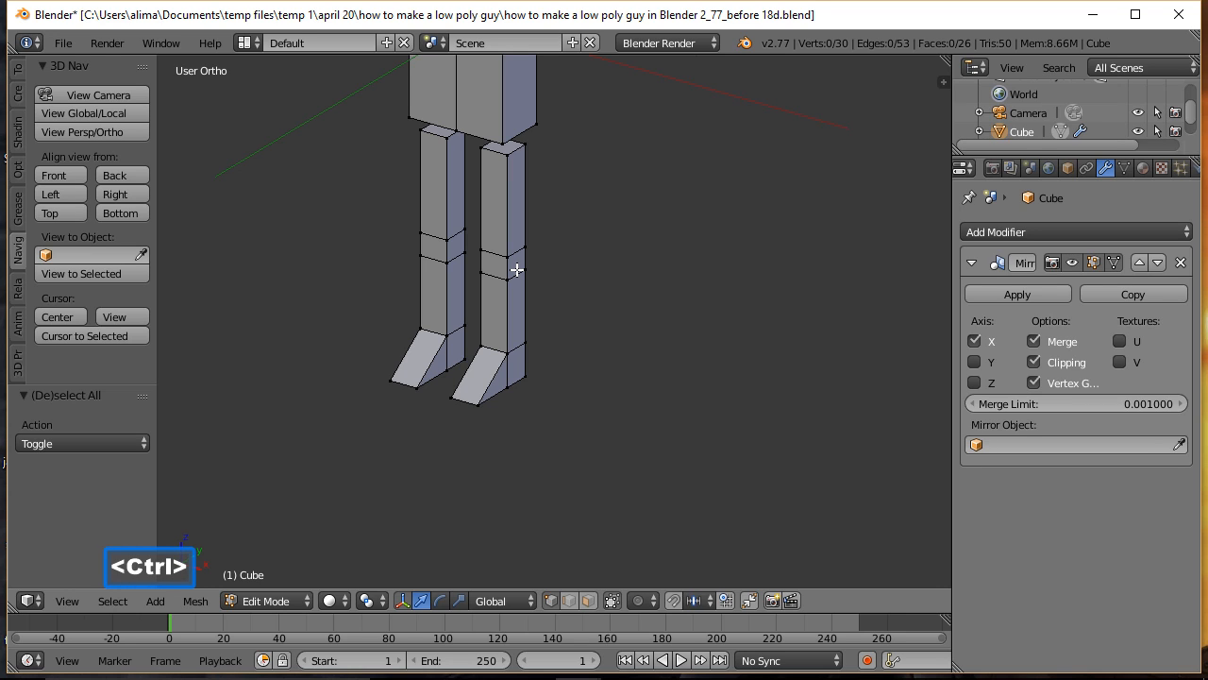
key(ctrl+r)
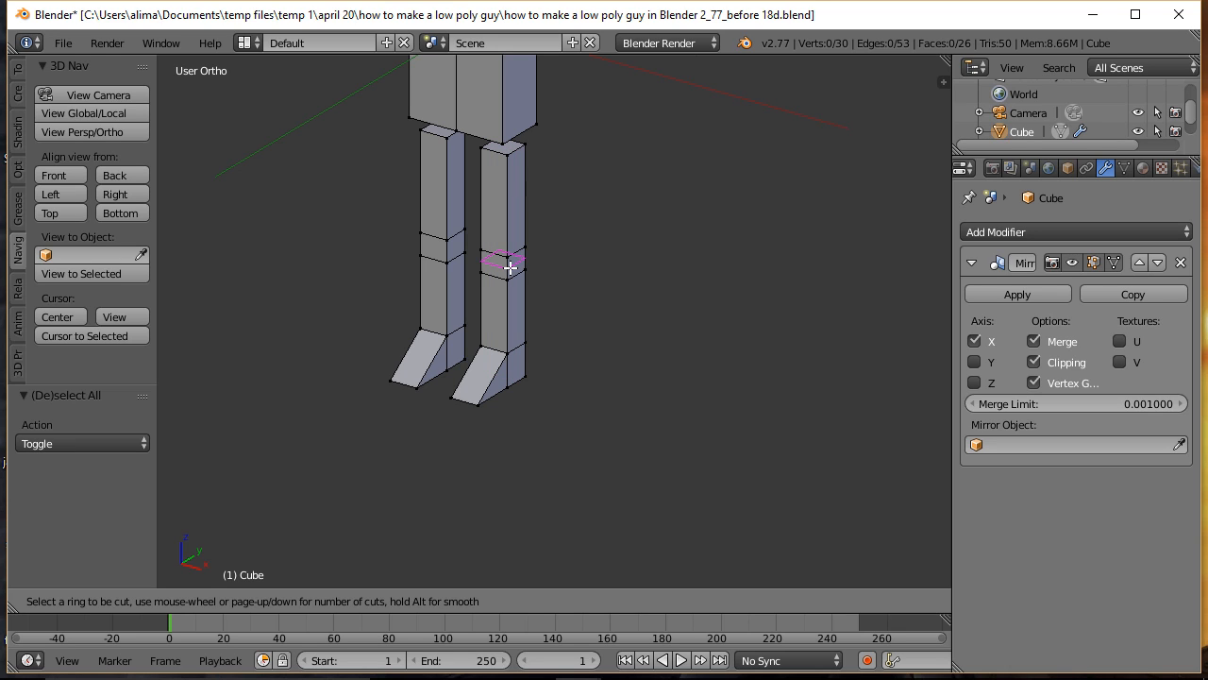
click(509, 268)
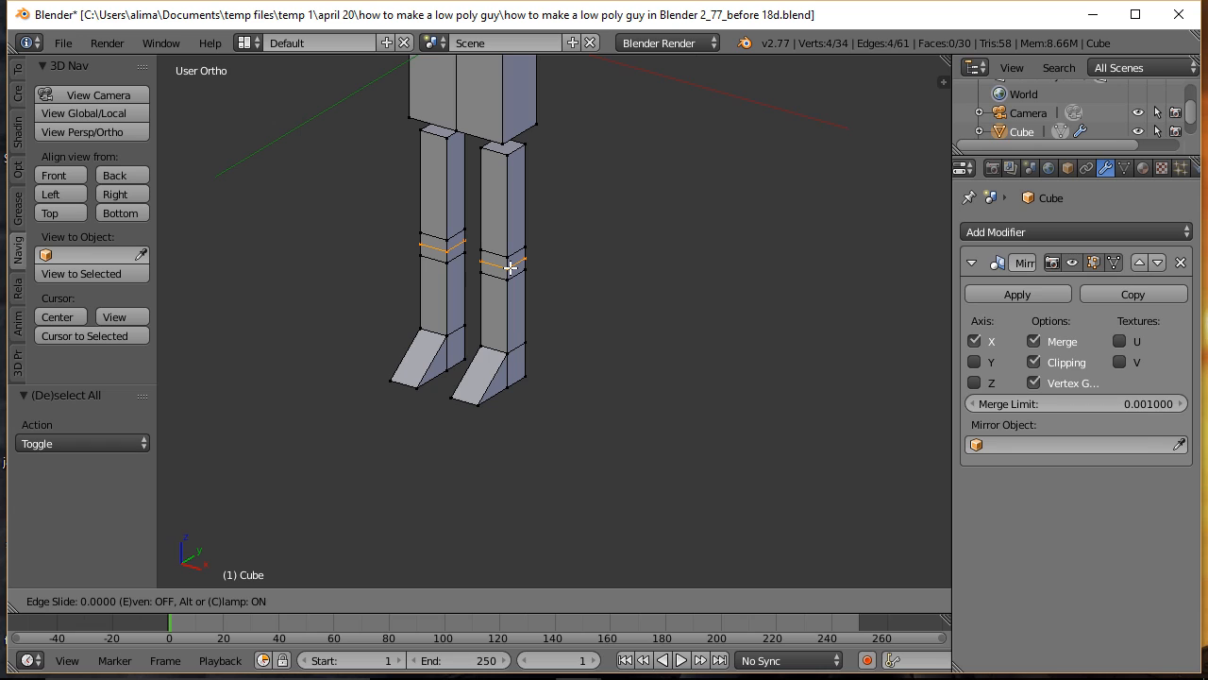
click(510, 268)
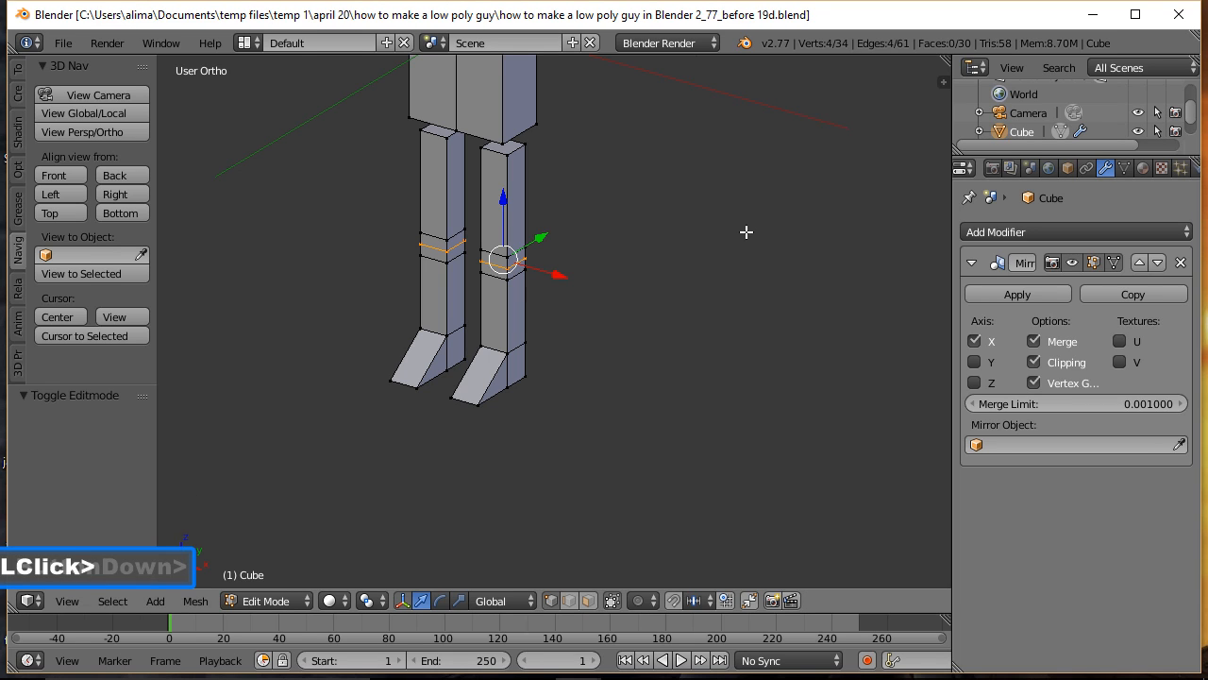
Step: Add a centred lengthwise loop cut down the inner and outer sides of the leg, through its top and sole
key(a)
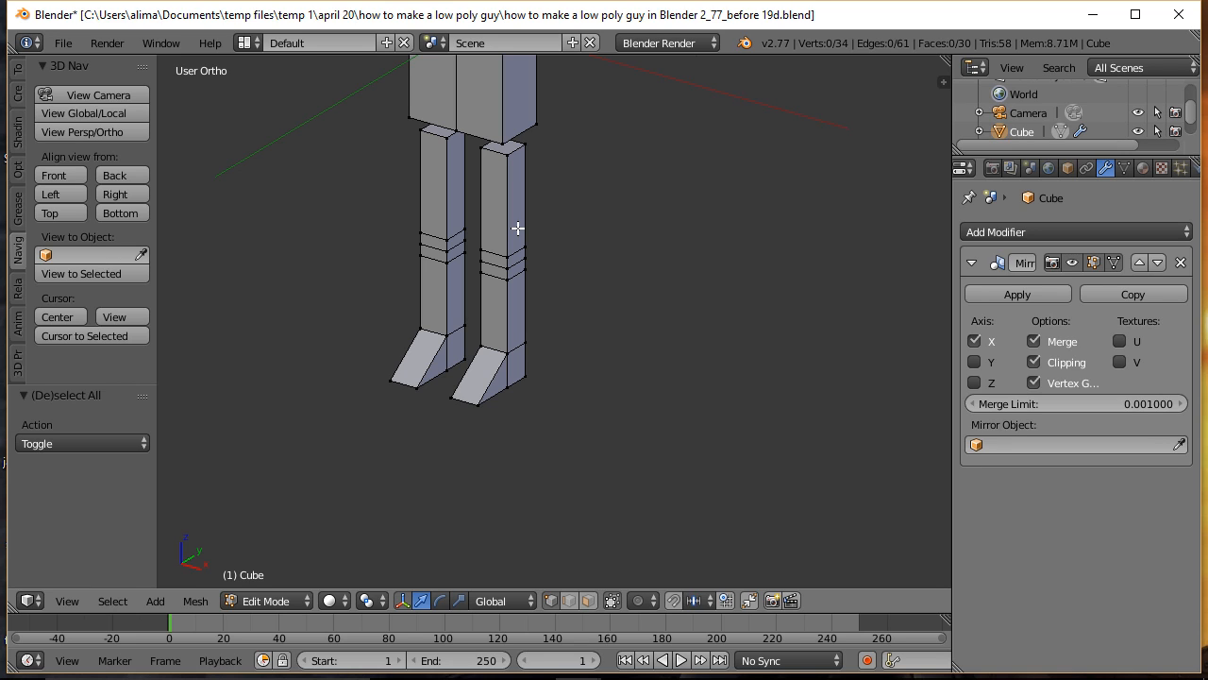
key(ctrl)
key(ctrl+r)
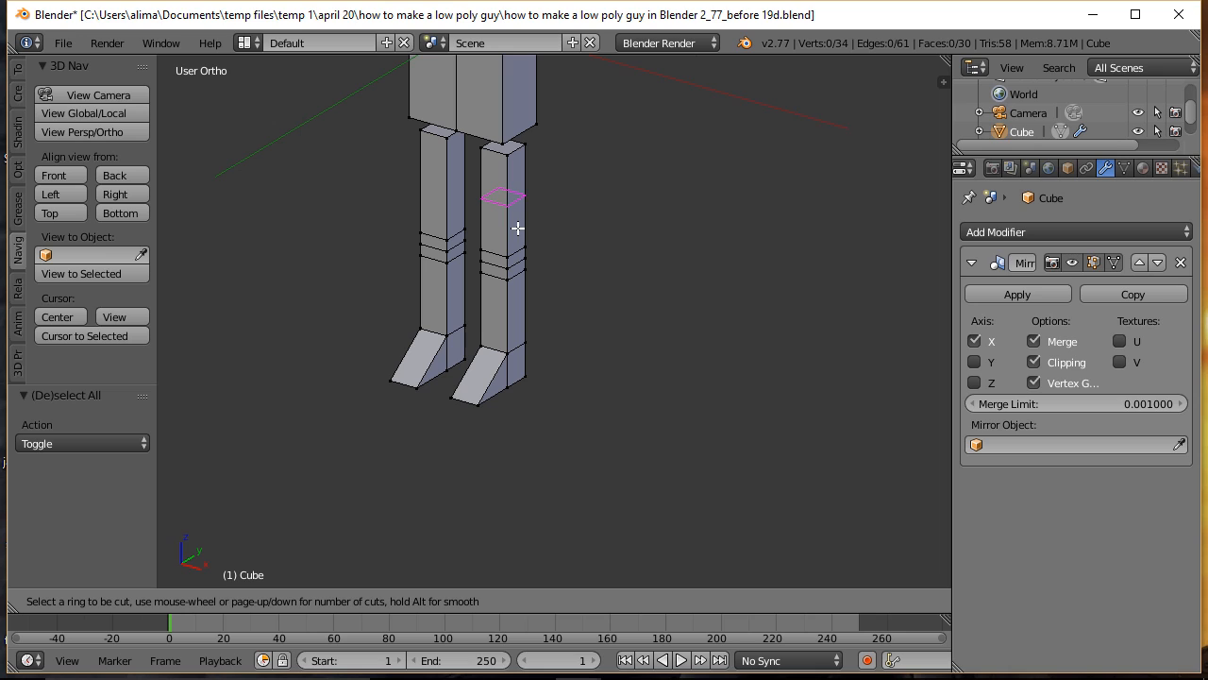
click(518, 152)
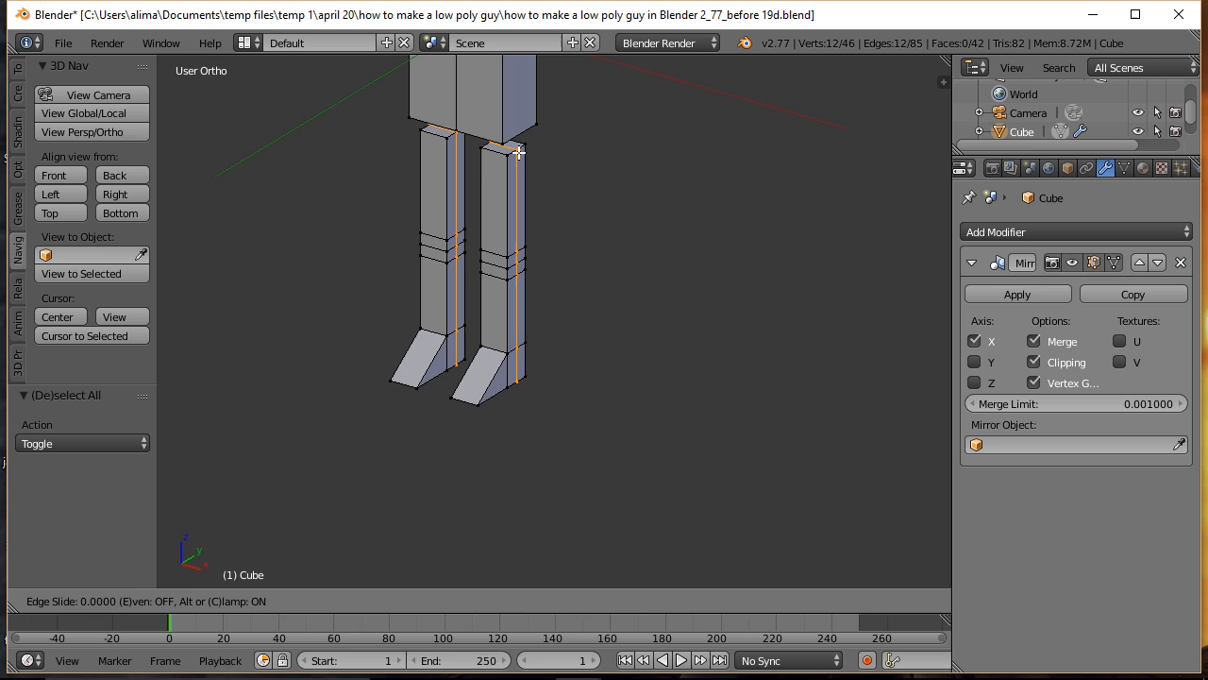
click(518, 152)
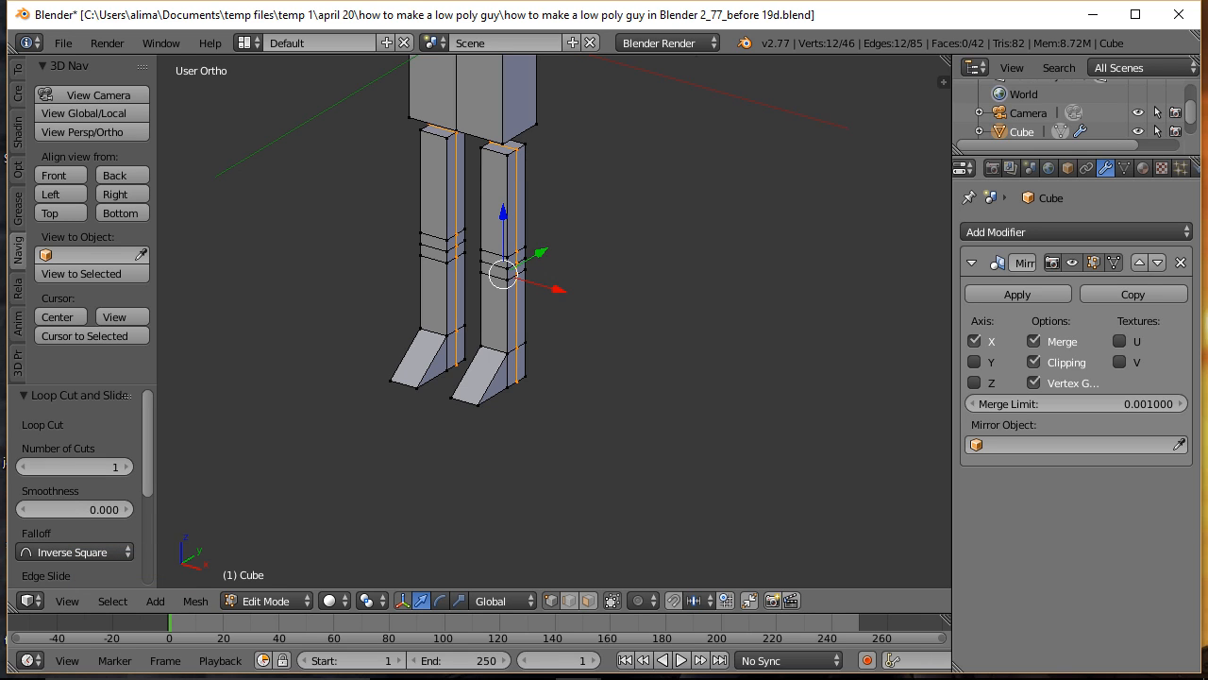
click(765, 274)
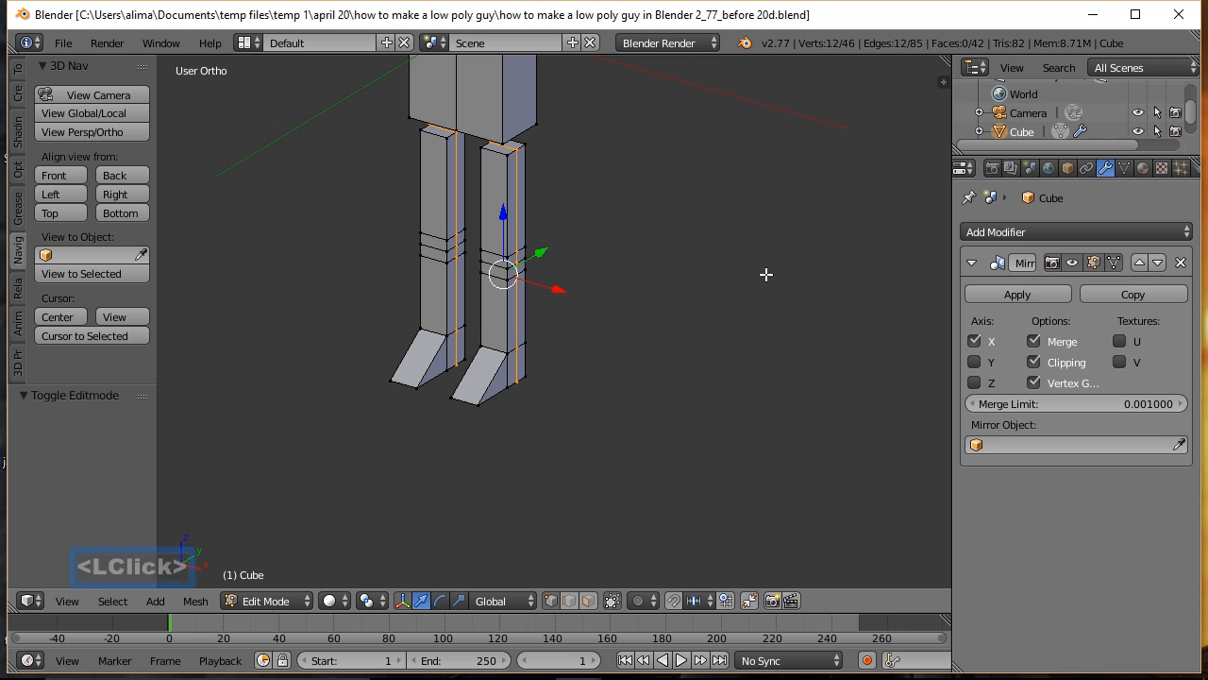
Step: Merge the three middle knee vertices on the leg's outer side into one point with Merge At Center
key(a)
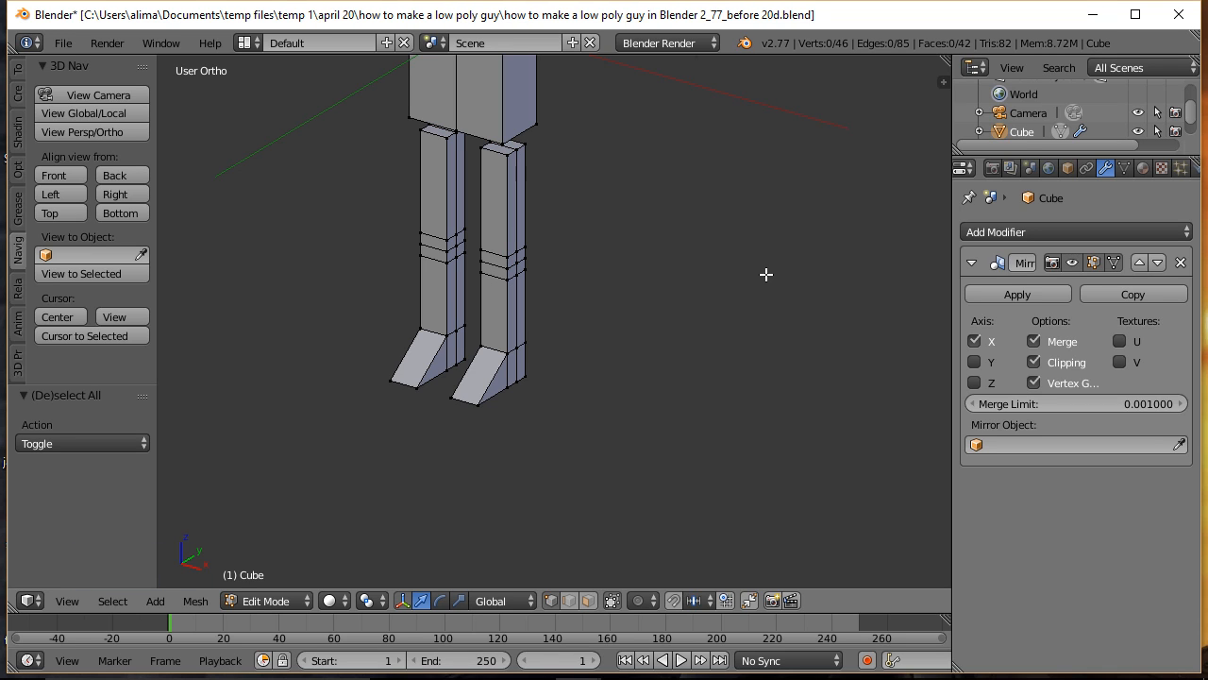
key(b)
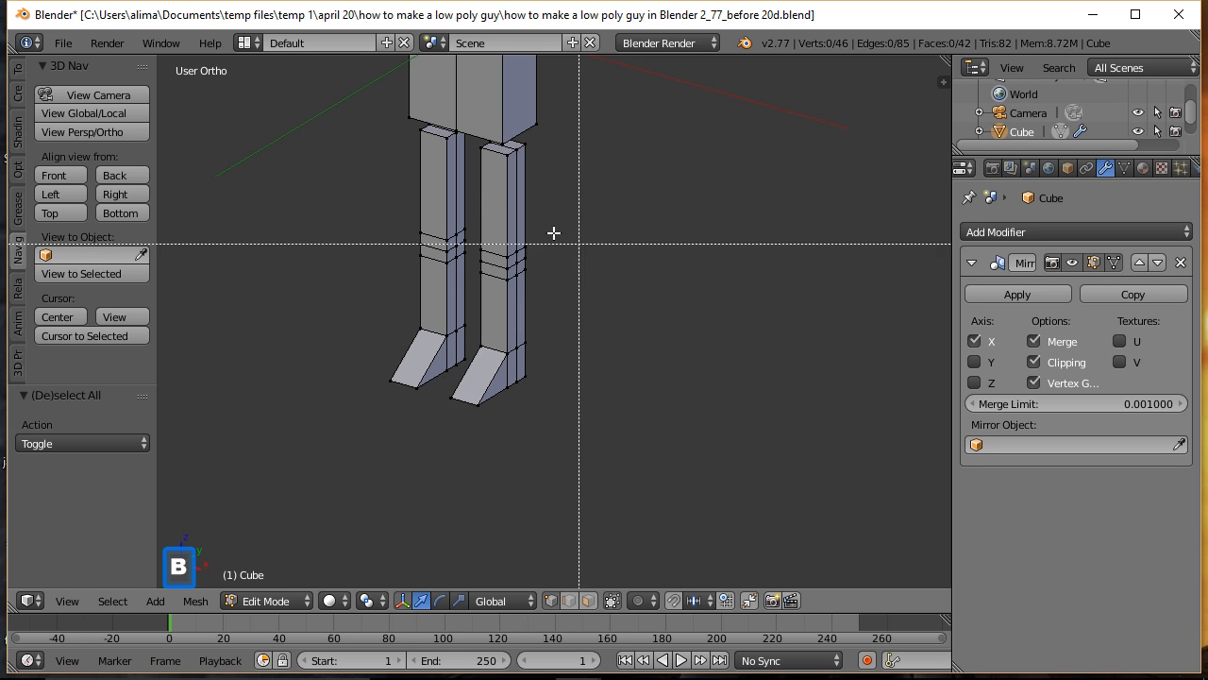
drag(394, 196, 557, 309)
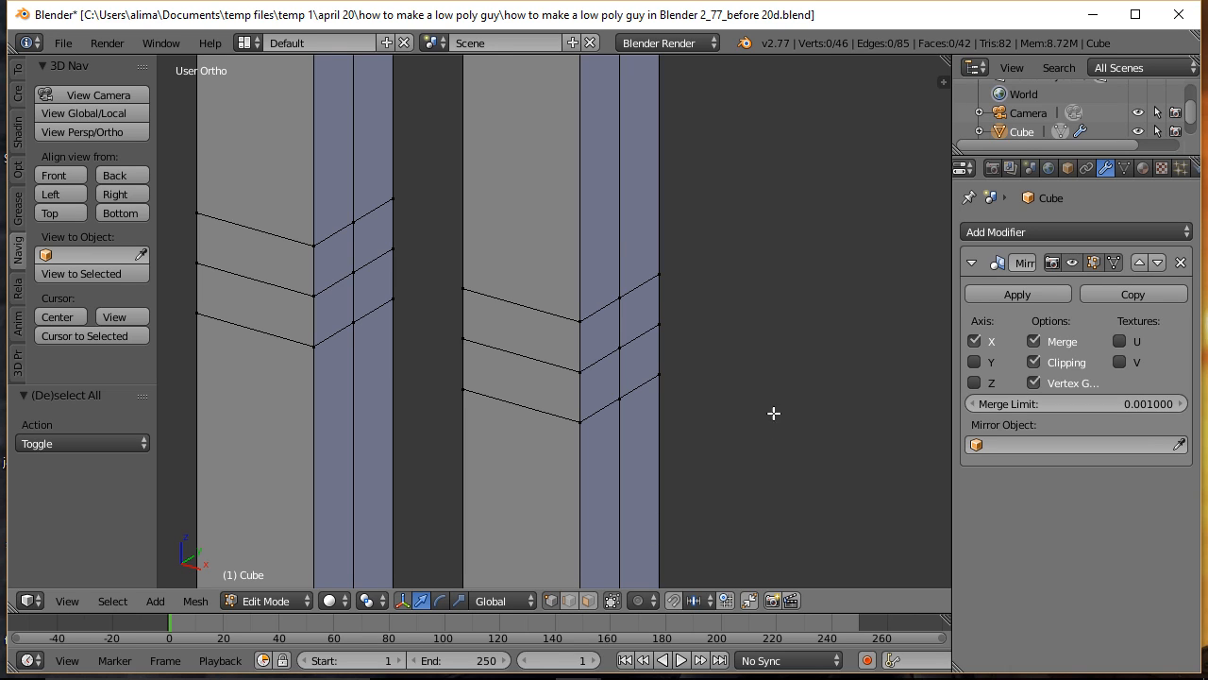
click(622, 295)
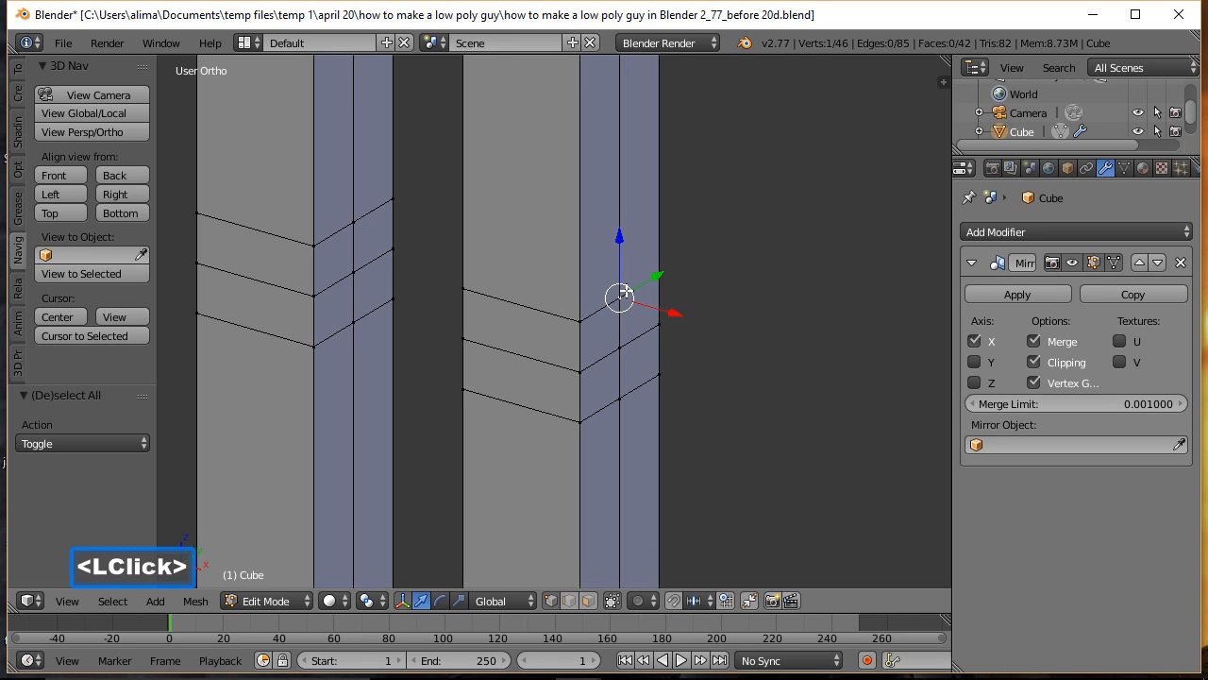
shift+click(622, 348)
shift+click(619, 398)
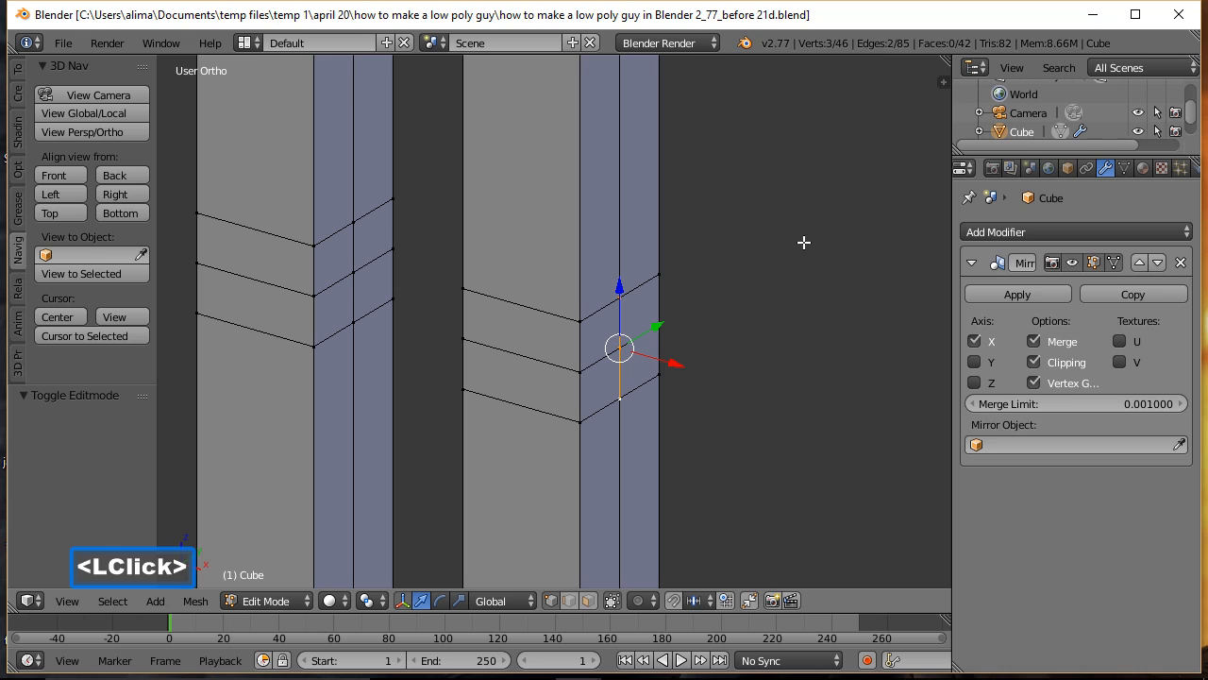
key(alt)
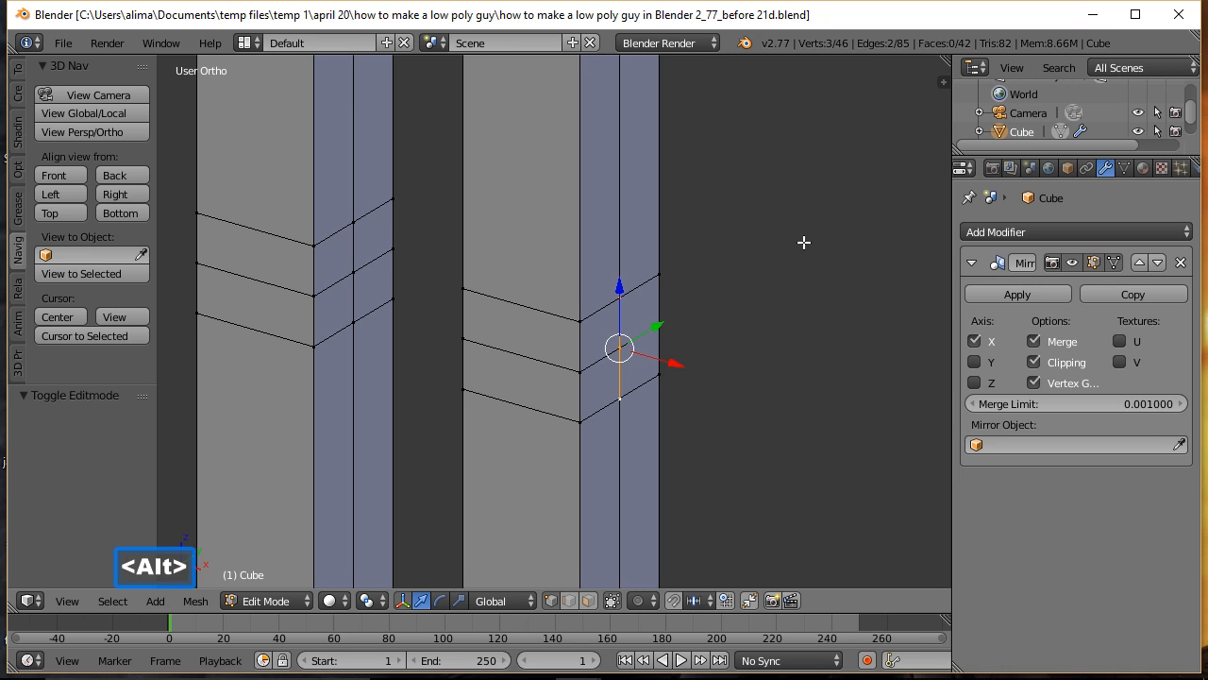
key(alt+m)
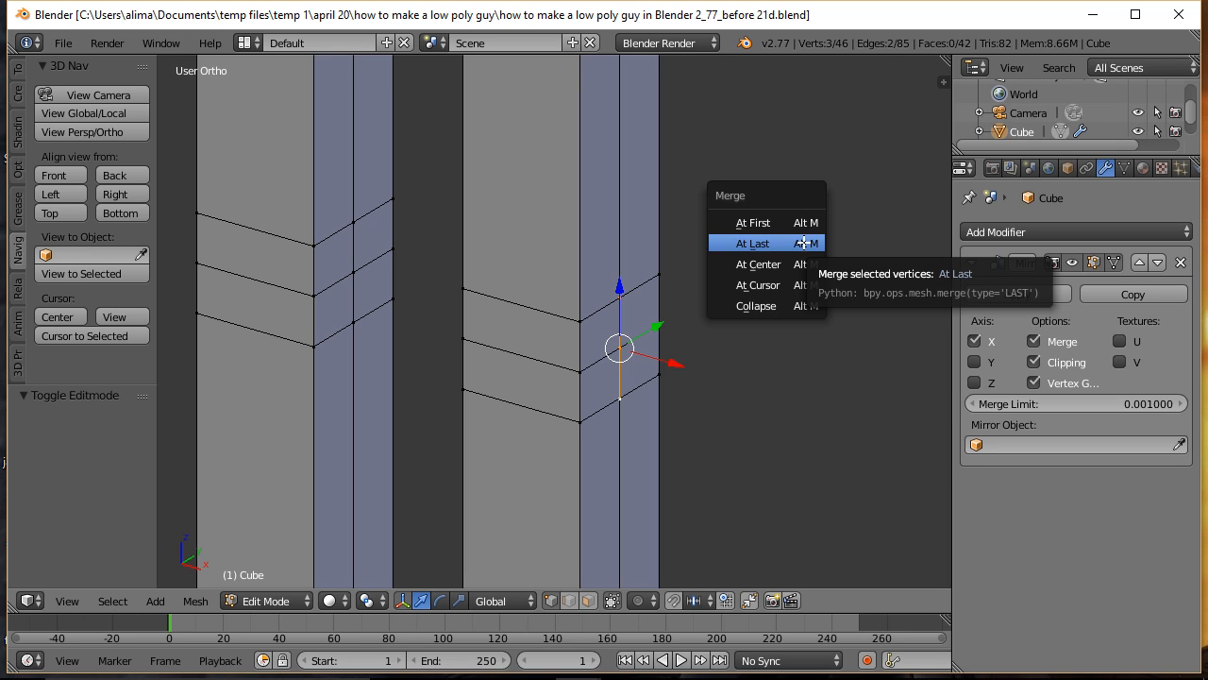
click(776, 264)
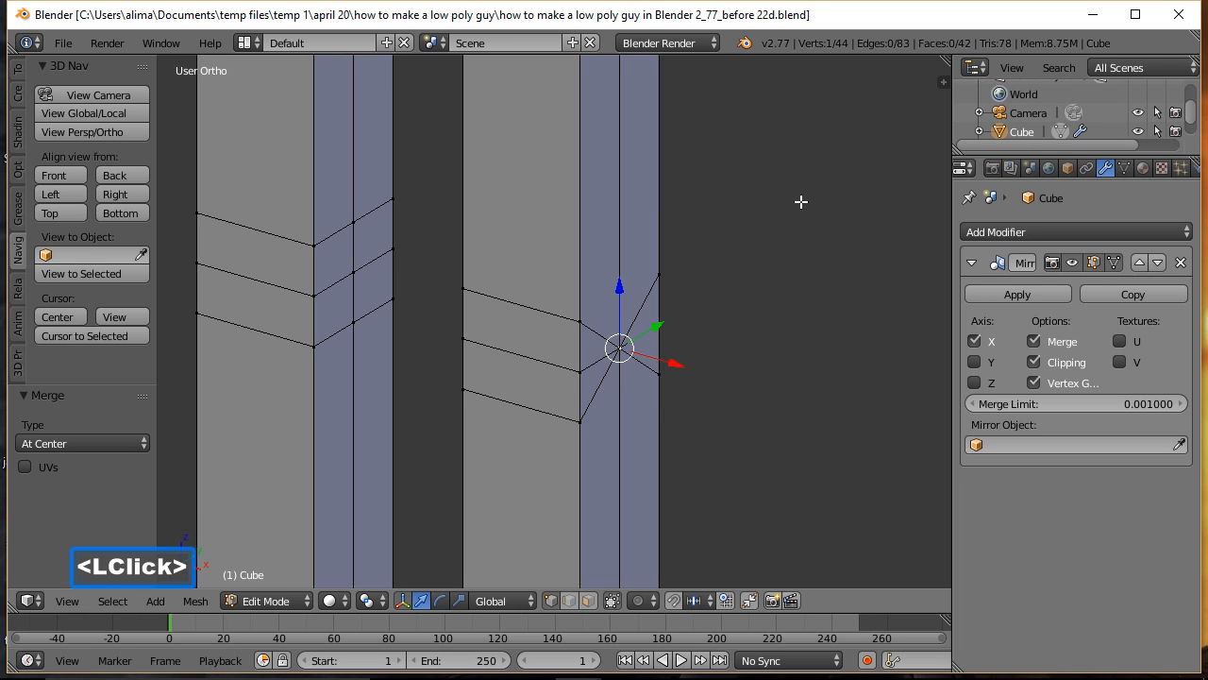
Step: Merge the three middle knee vertices on the leg's inner side with At Center, then clear the selection
key(a)
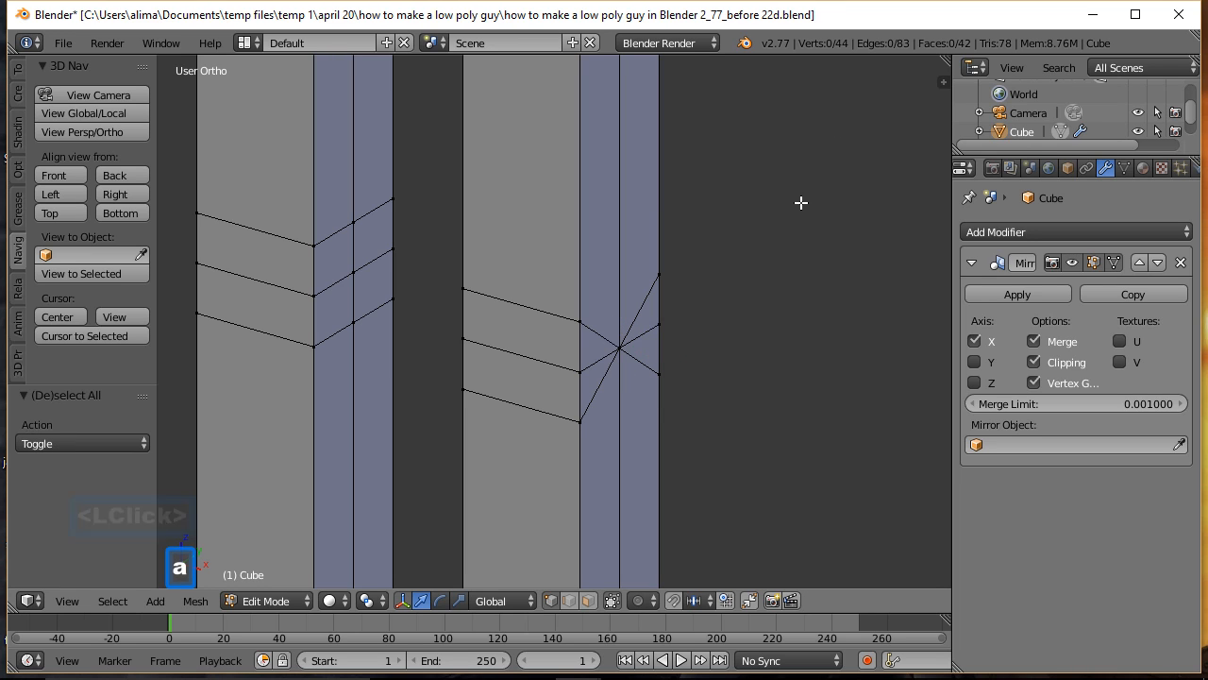
middle_drag(507, 293, 677, 291)
click(501, 253)
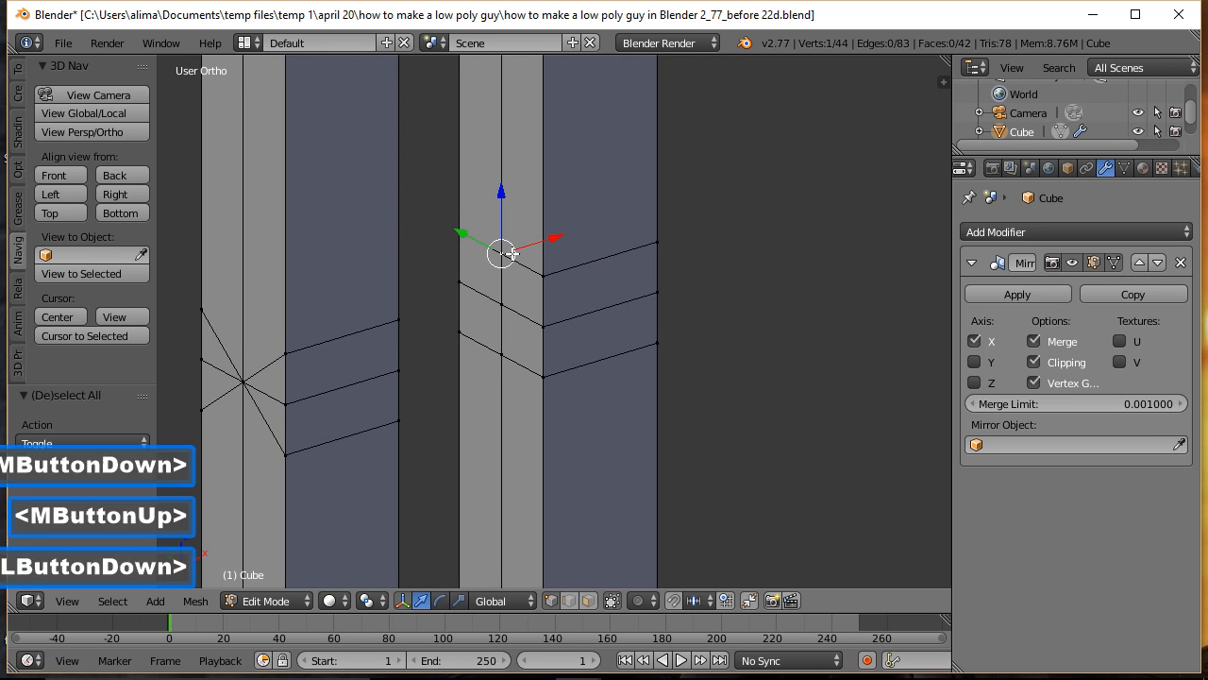
shift+click(504, 301)
shift+click(502, 352)
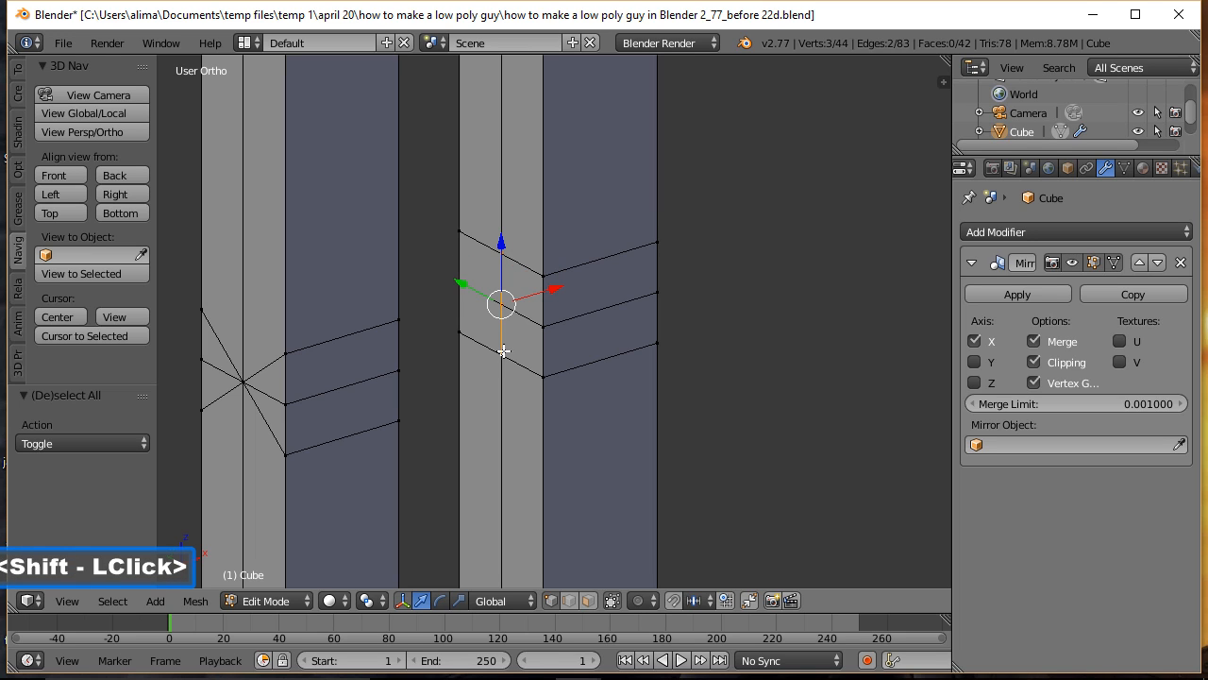
key(alt)
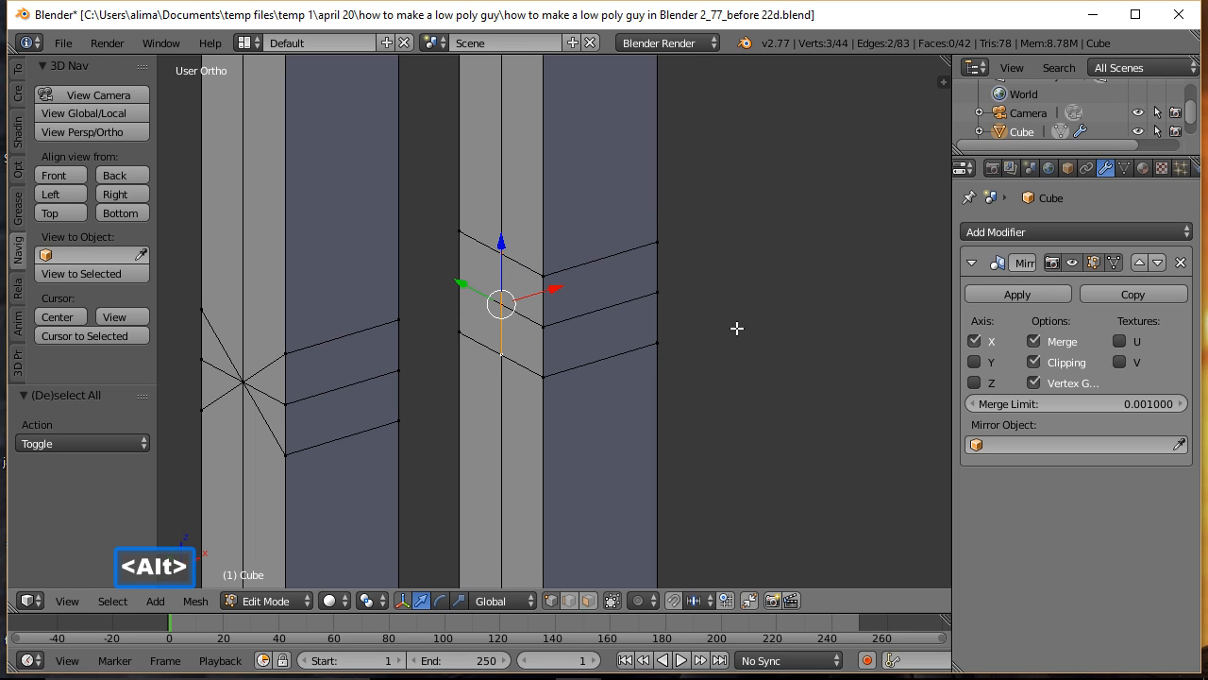
key(alt+m)
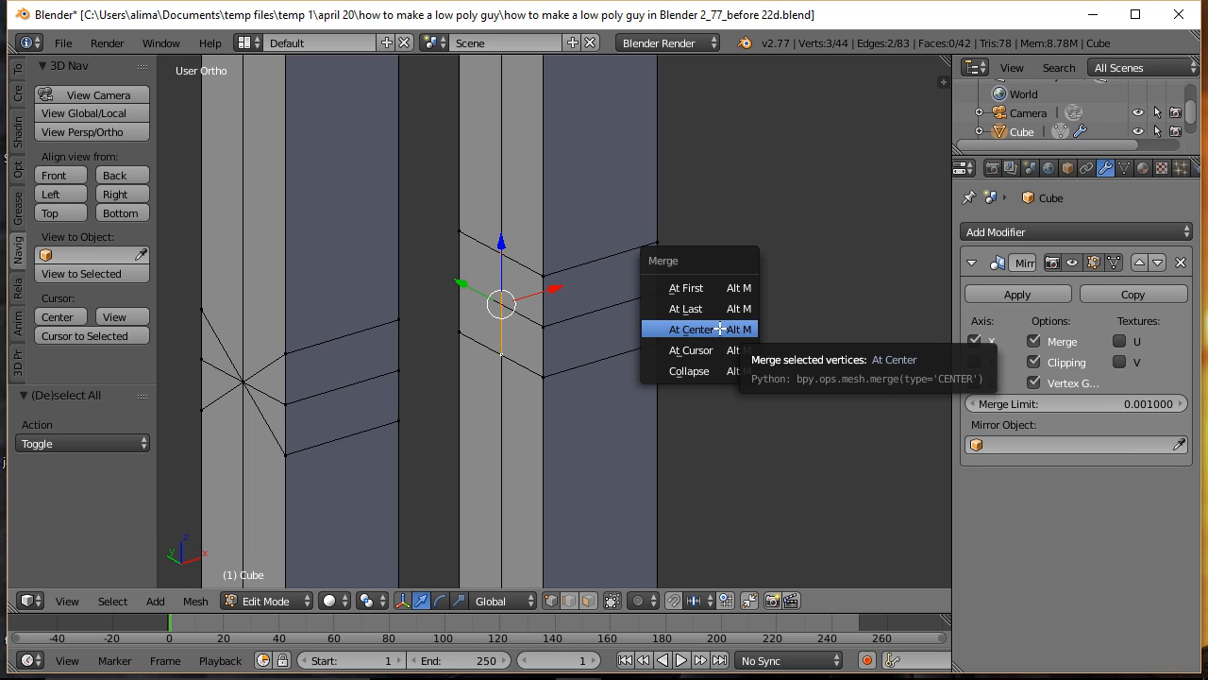
click(703, 330)
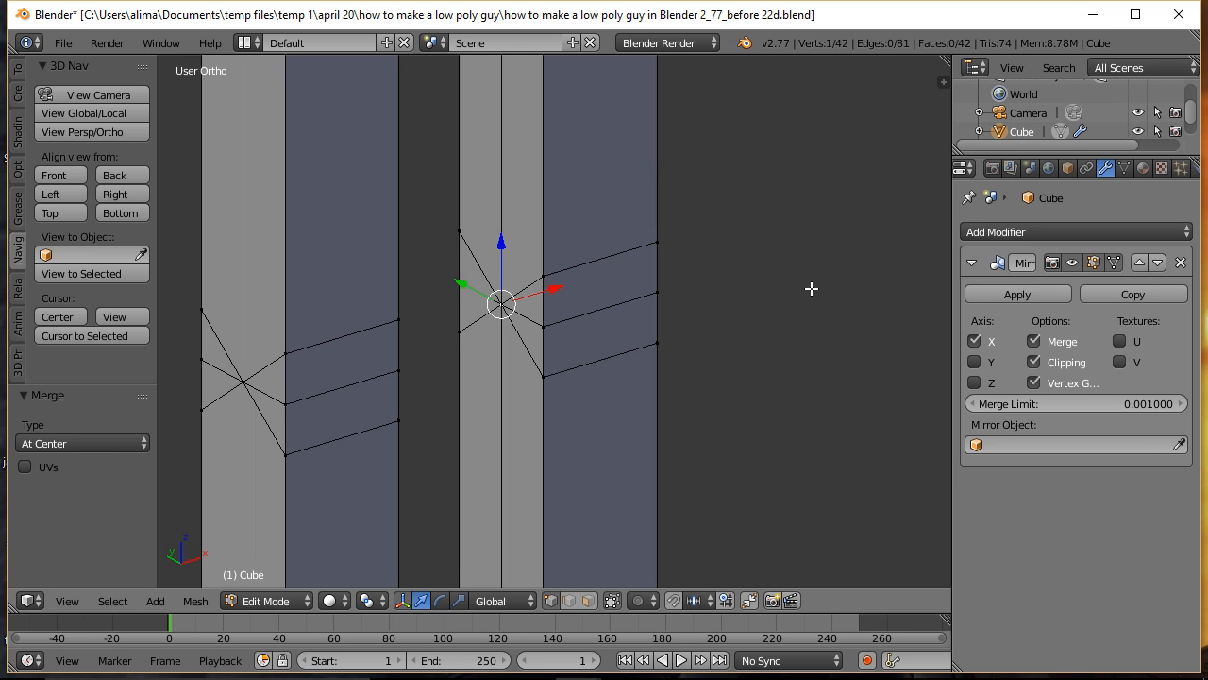
key(a)
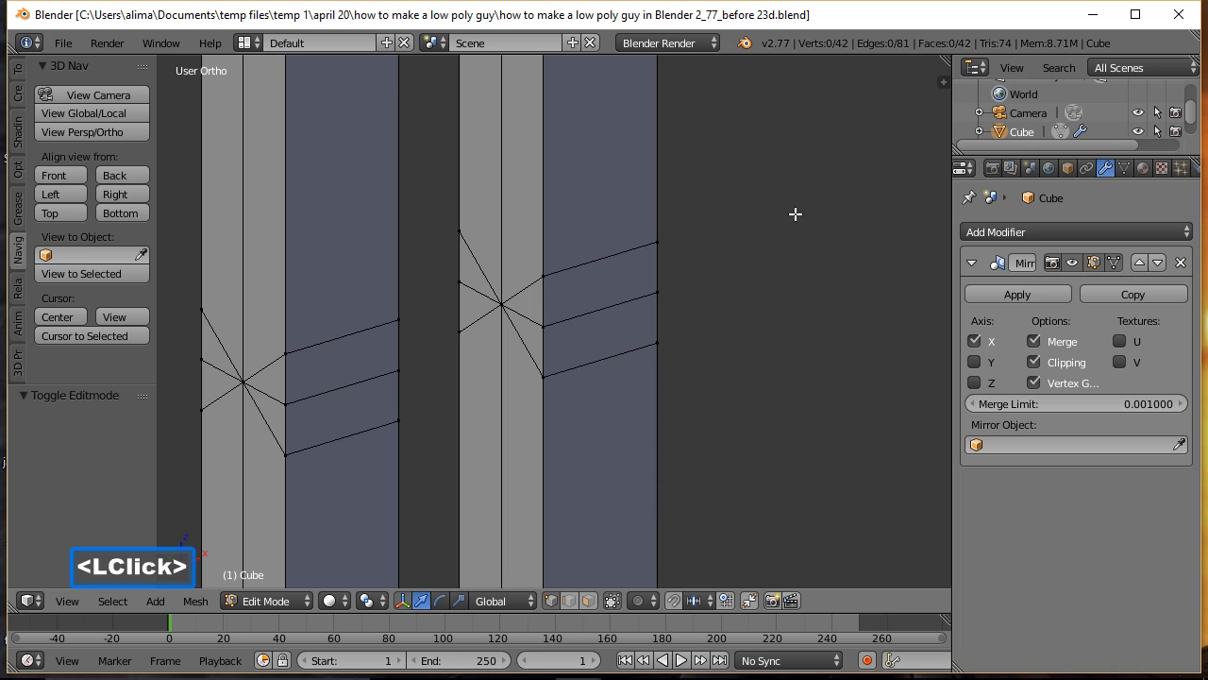
Step: Add three evenly spaced horizontal loop cuts around the torso block without sliding them
middle_drag(796, 211, 814, 443)
shift+middle_drag(794, 202, 795, 348)
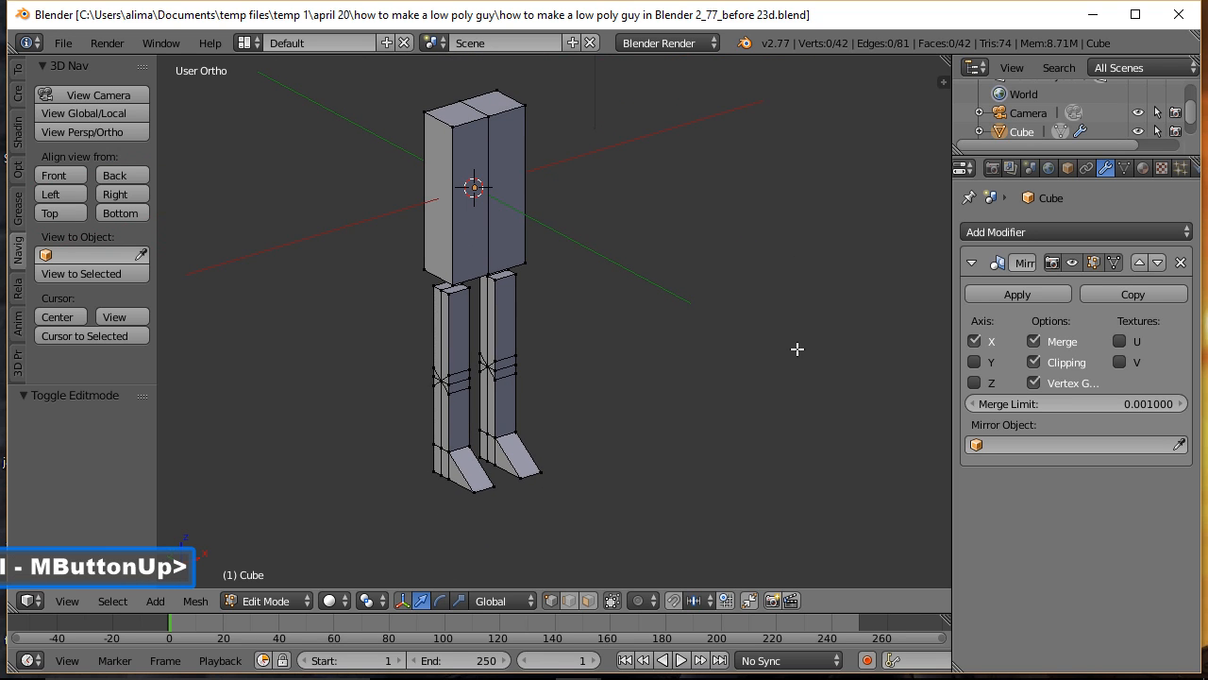
middle_drag(831, 306, 653, 316)
click(839, 18)
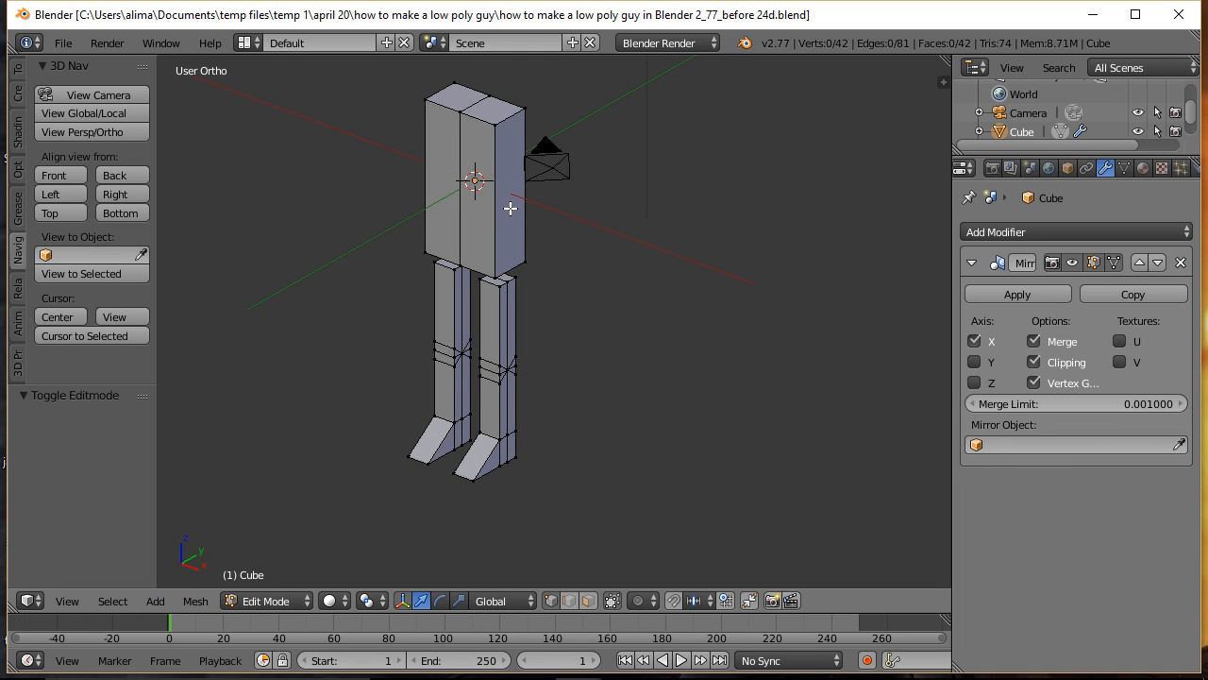
key(ctrl)
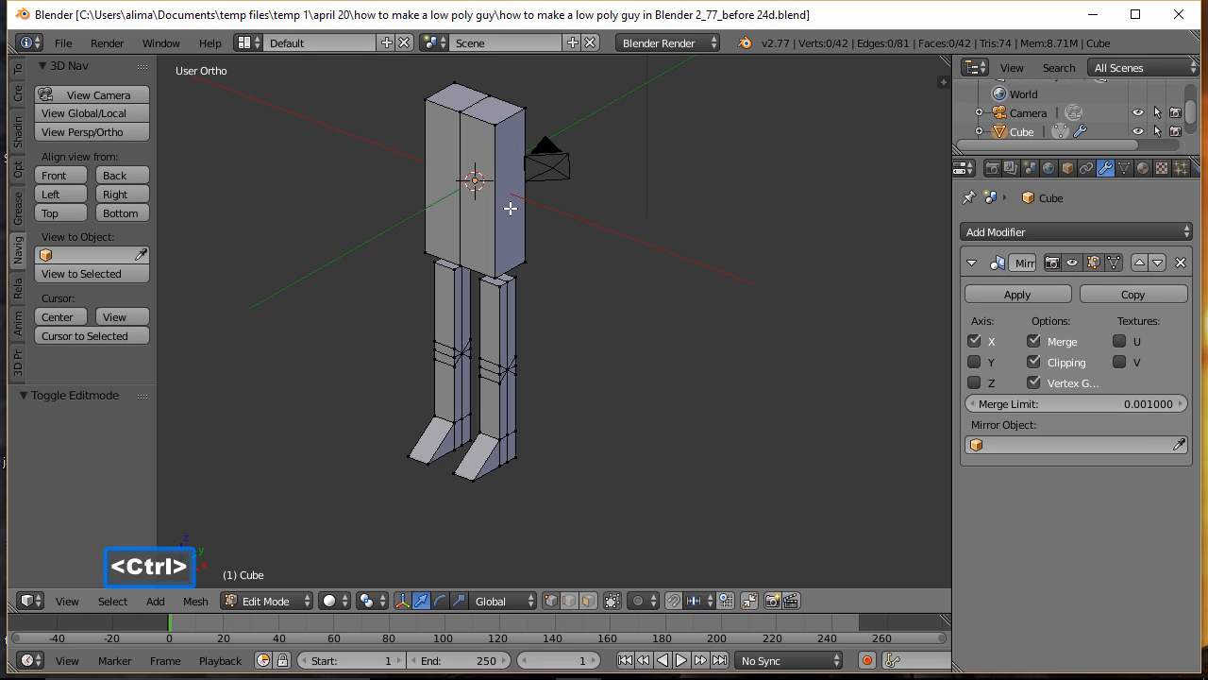
key(ctrl+r)
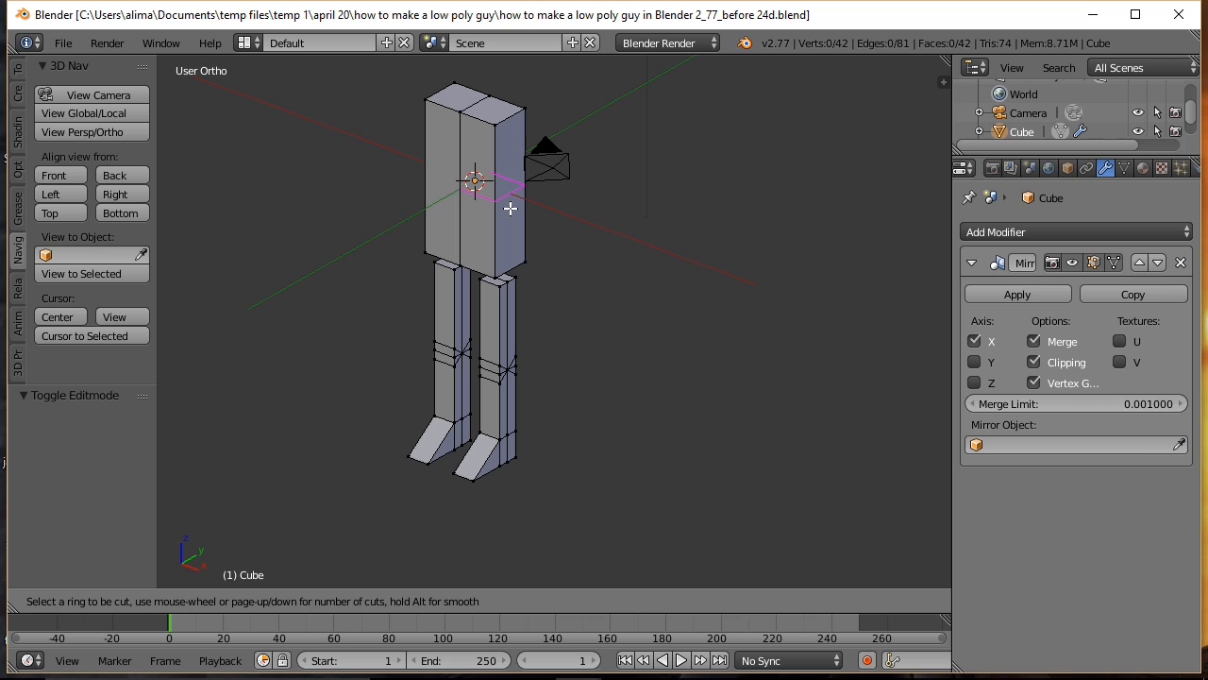
scroll(509, 208, up, 1)
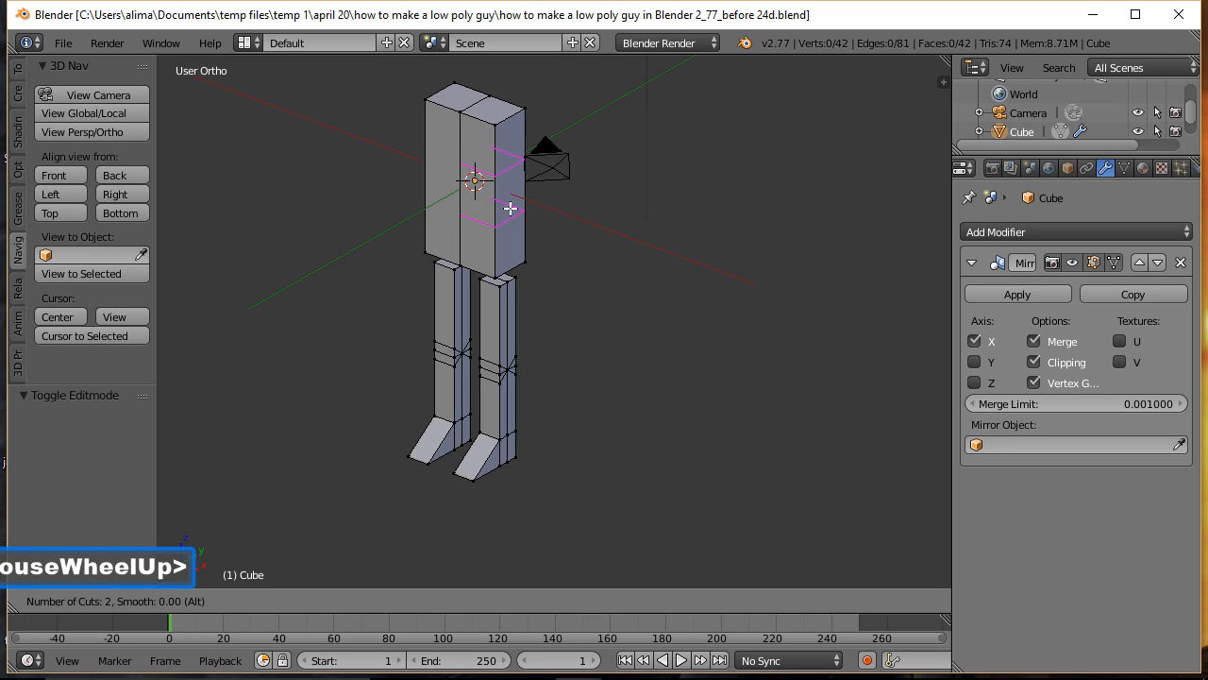
scroll(510, 208, up, 1)
click(510, 208)
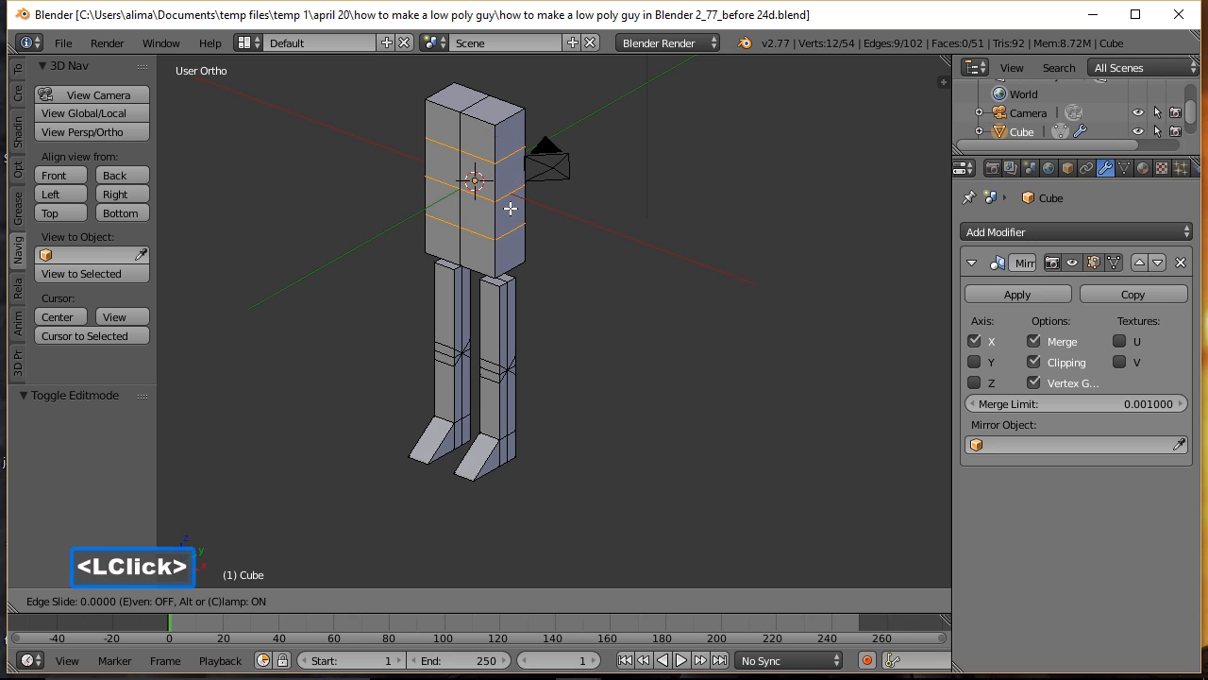
click(509, 208)
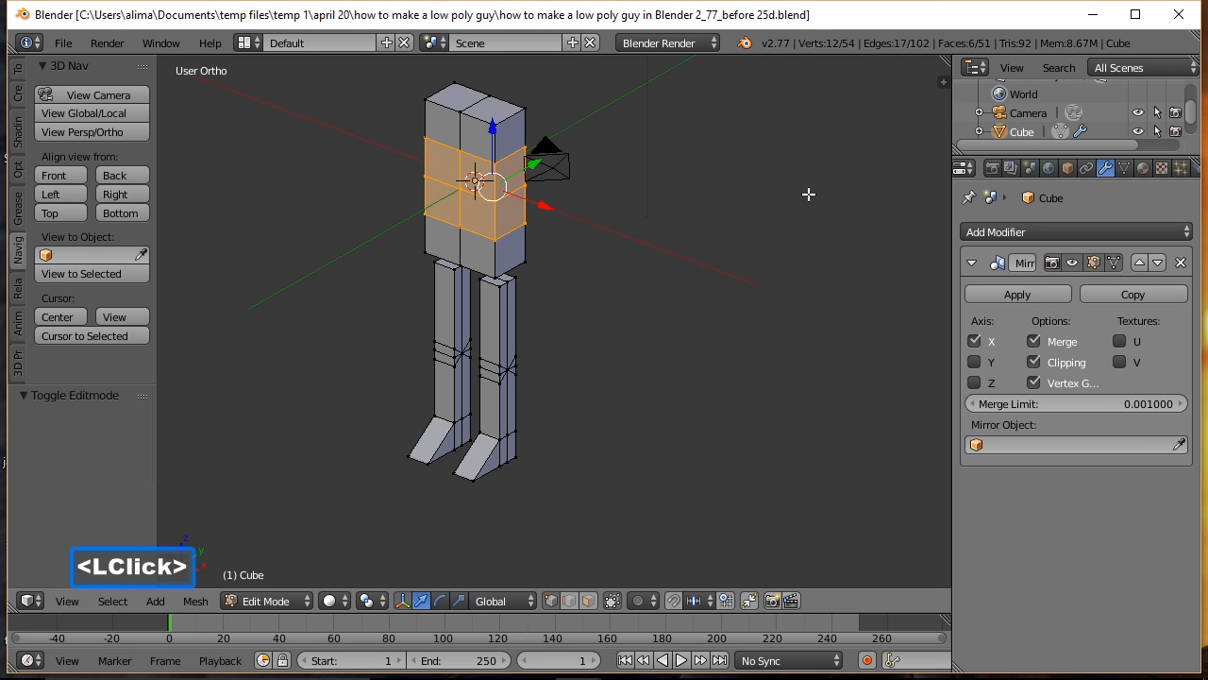
Step: In face selection, lower the torso's top face along Z by about 0.35
key(a)
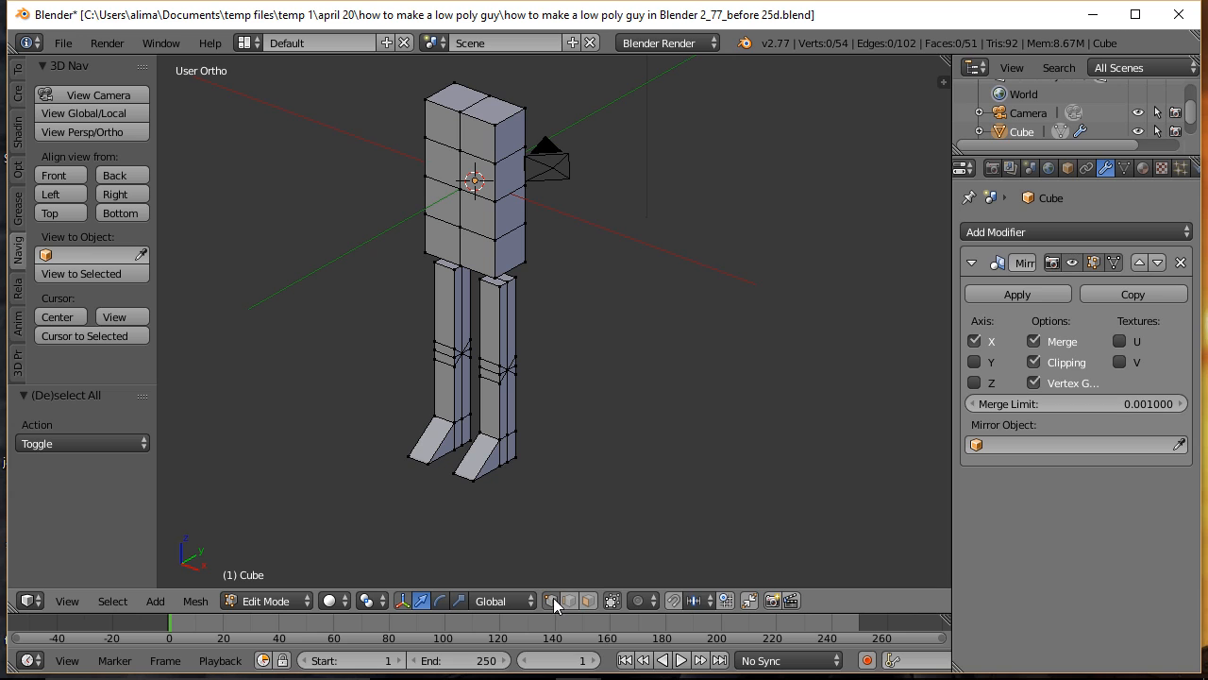
click(587, 601)
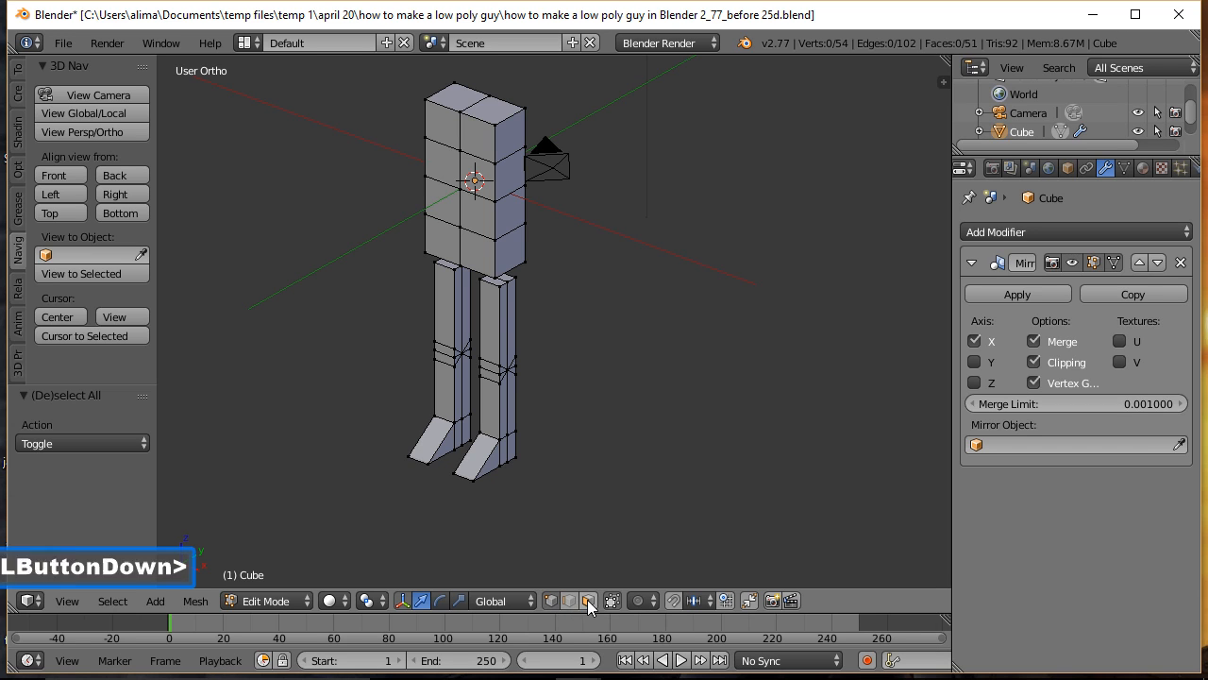
click(492, 109)
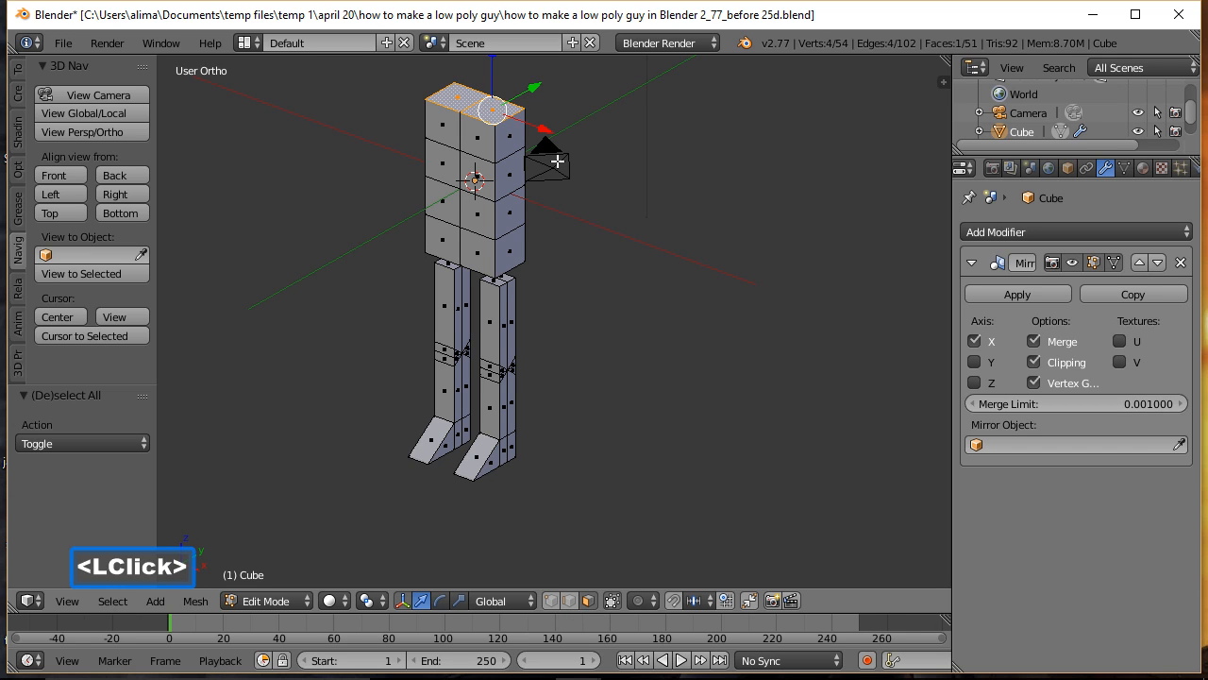
key(ctrl)
mouse_move(648, 174)
ctrl+middle_down()
mouse_move(650, 186)
mouse_move(626, 172)
ctrl+middle_up()
drag(491, 84, 487, 97)
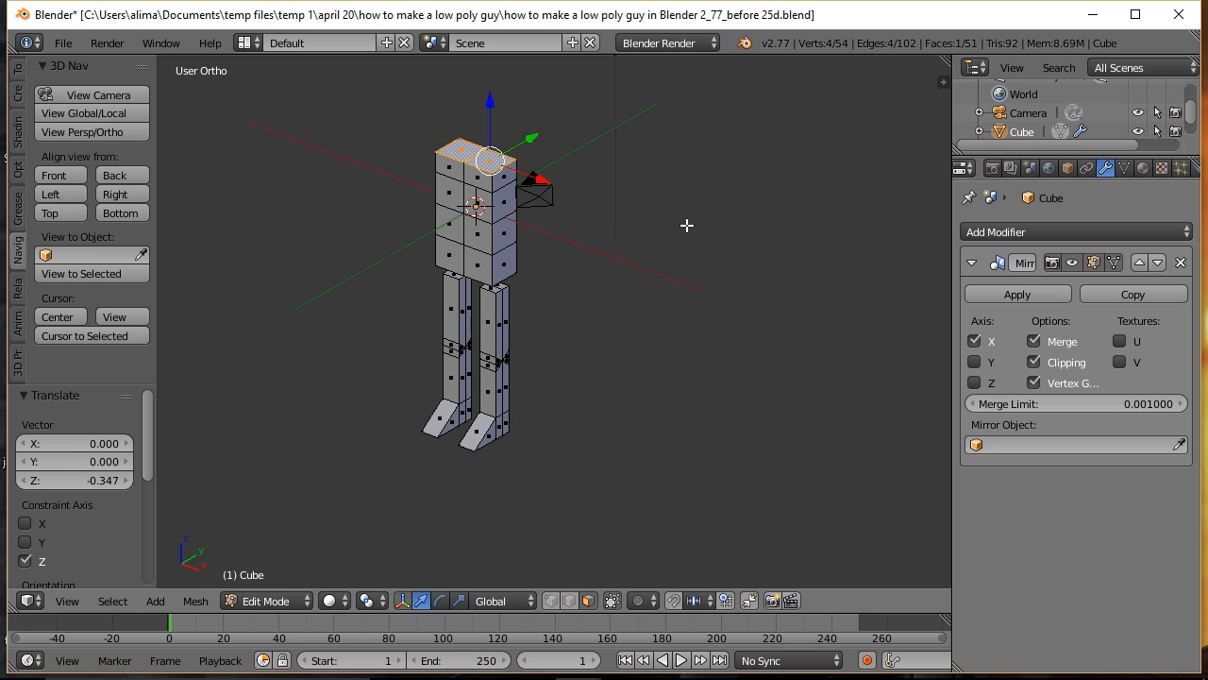
Step: In edge selection, rip the torso's lowest horizontal edge loop and lower the ripped edges by about 0.18 along Z
key(a)
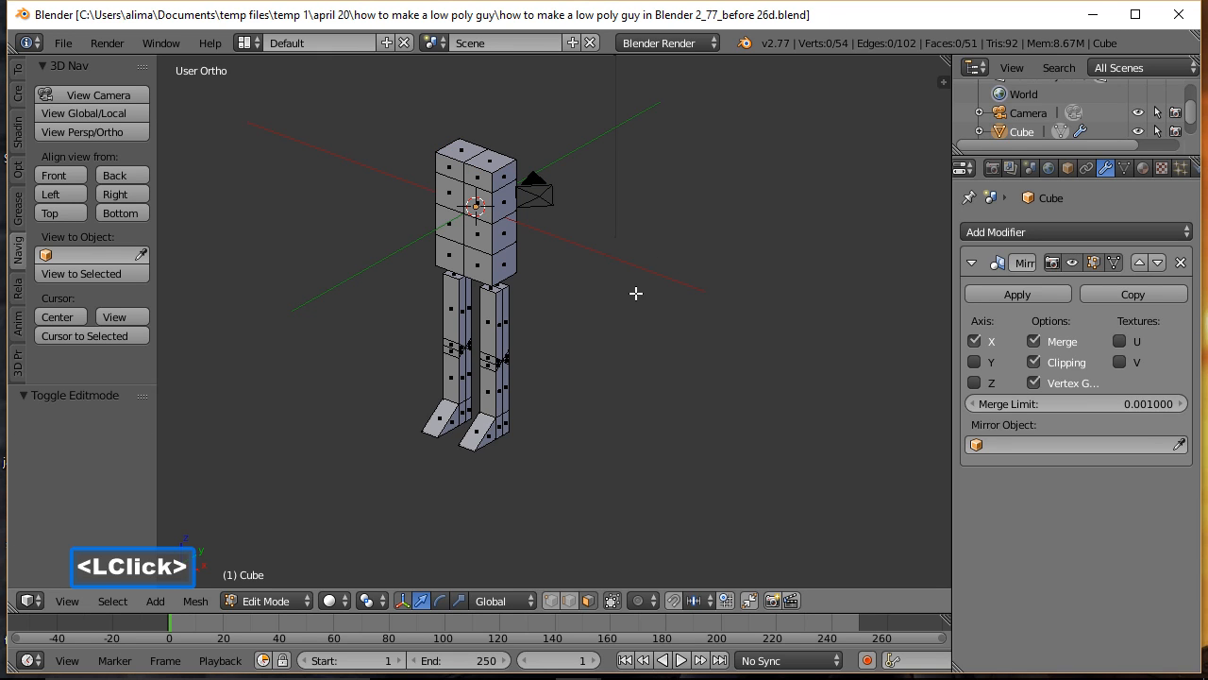
middle_drag(607, 329, 690, 299)
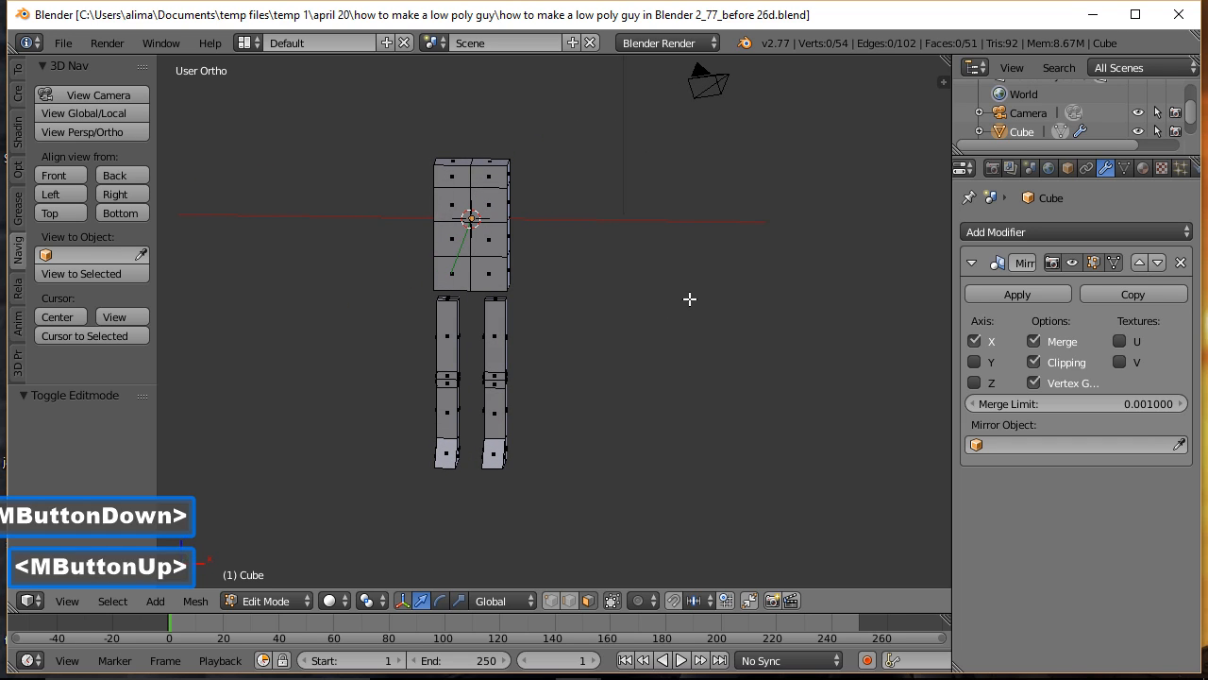
click(583, 601)
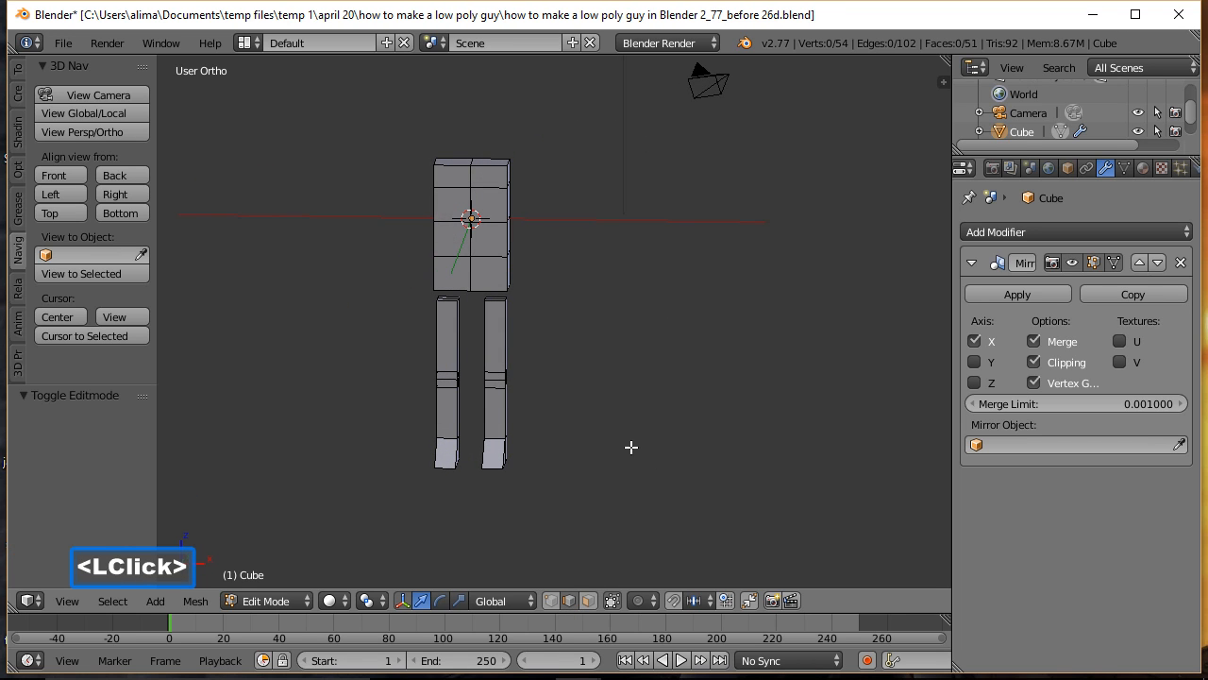
key(alt)
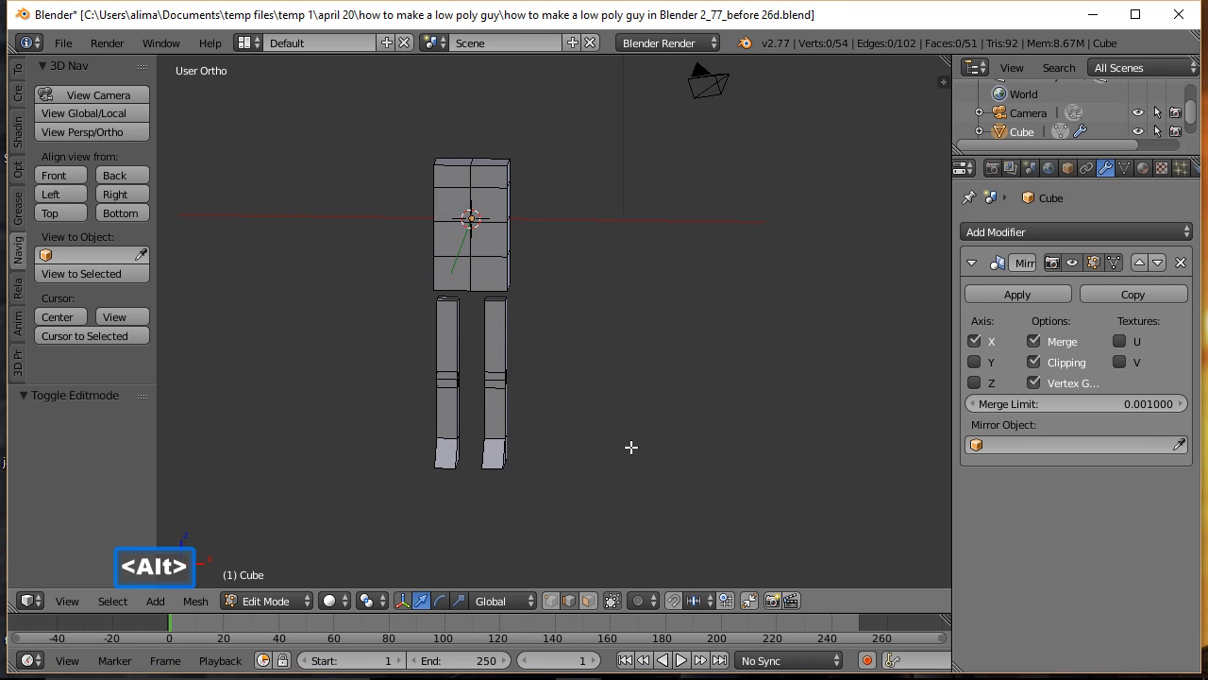
alt+click(497, 255)
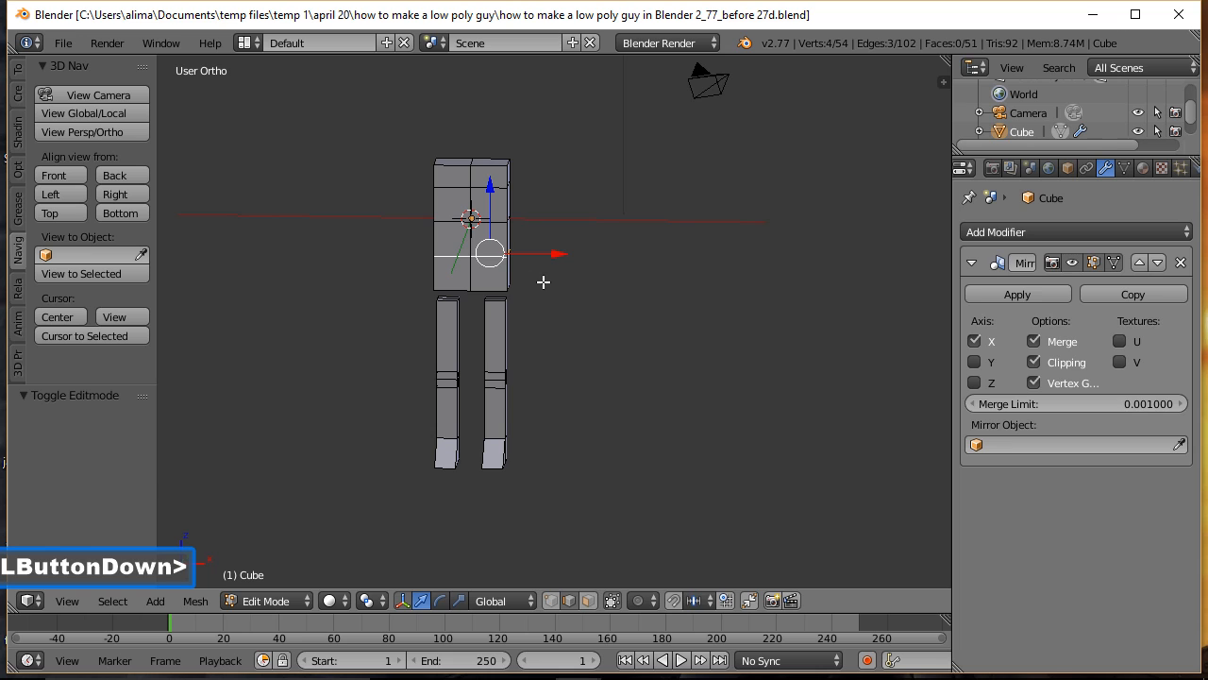
key(v)
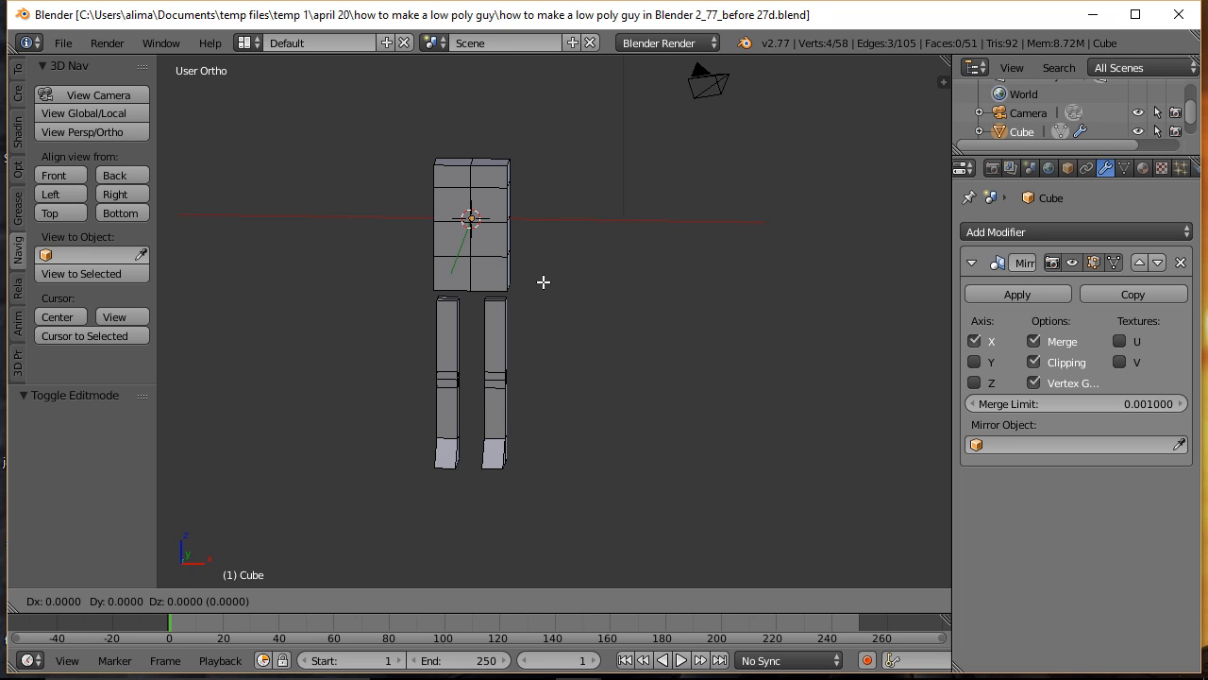
click(543, 281)
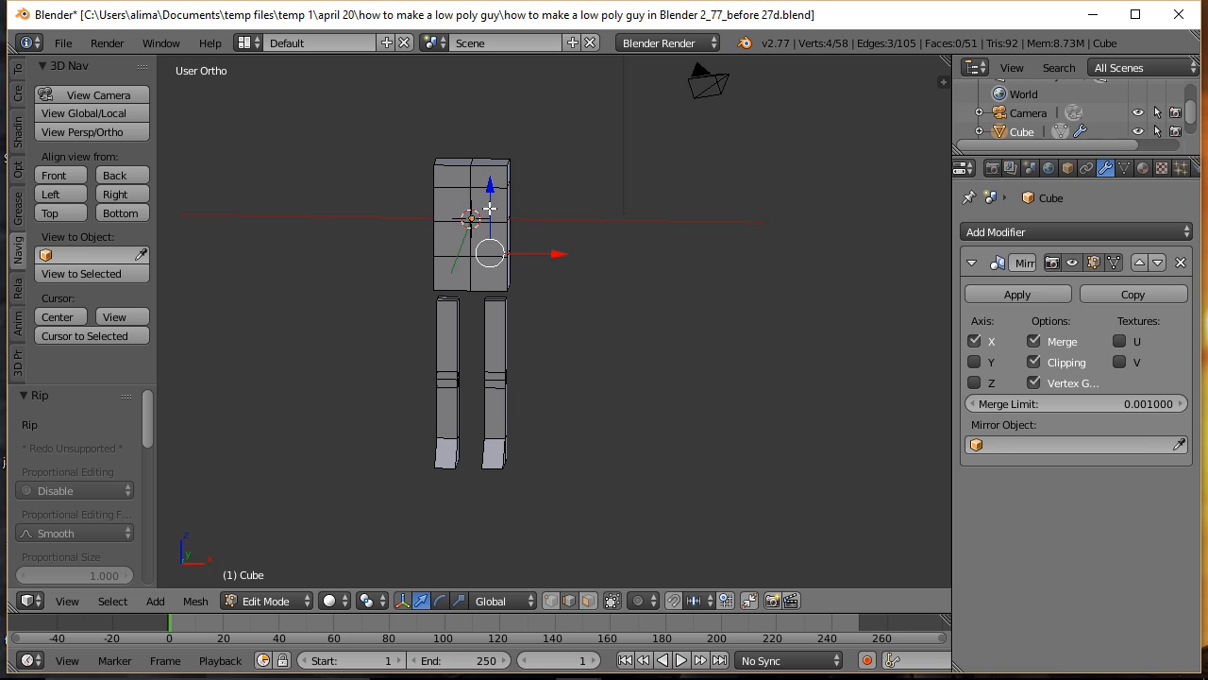
drag(490, 185, 490, 191)
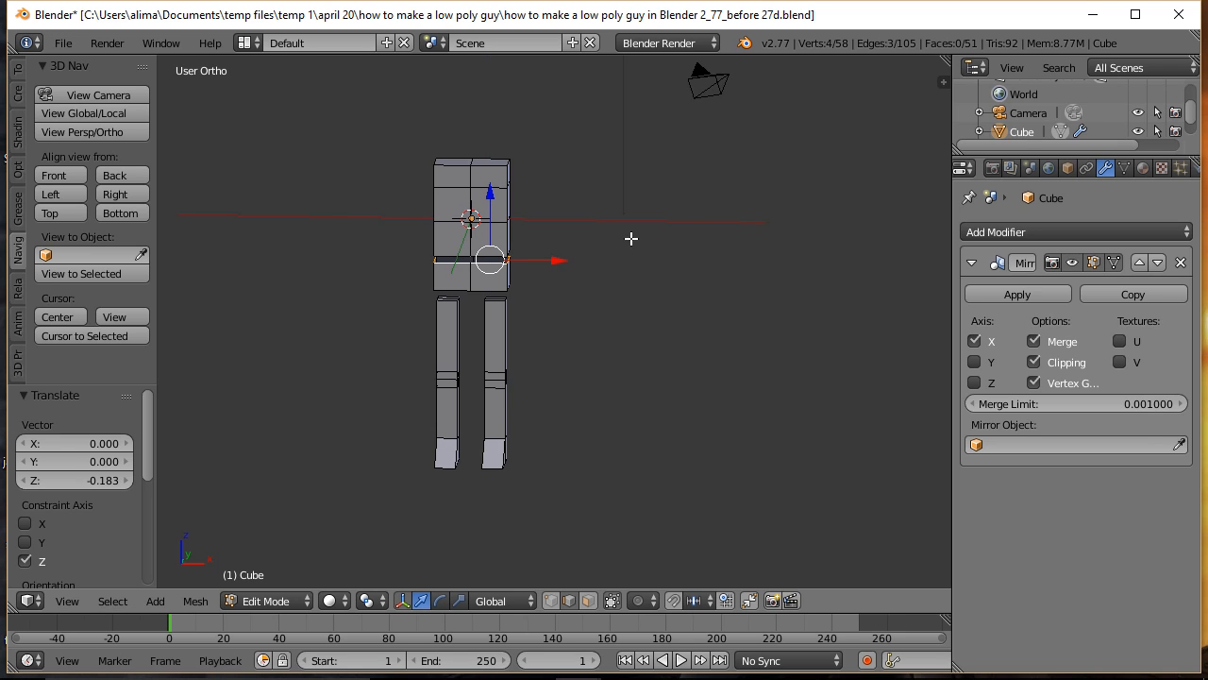
mouse_move(698, 272)
middle_down()
mouse_move(601, 295)
mouse_move(564, 287)
mouse_move(675, 275)
middle_up()
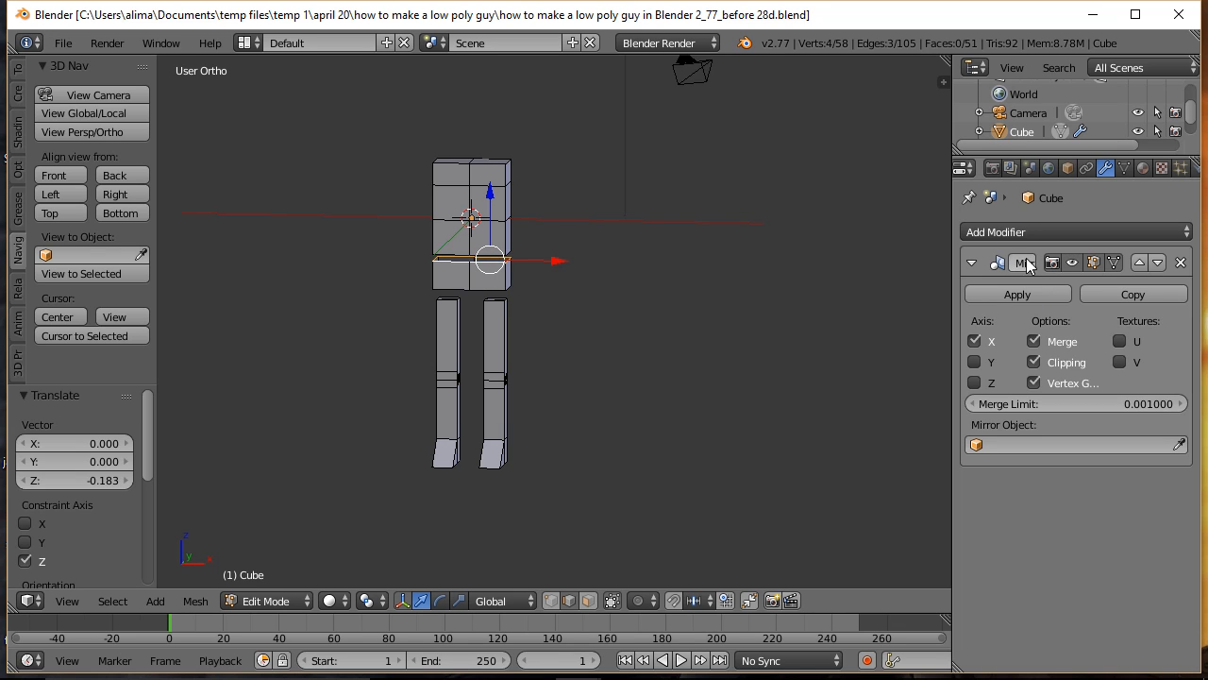
Step: Hide the Mirror modifier's result in Edit Mode, fill the open top of the lower torso block with a face, and clear the selection
click(1074, 263)
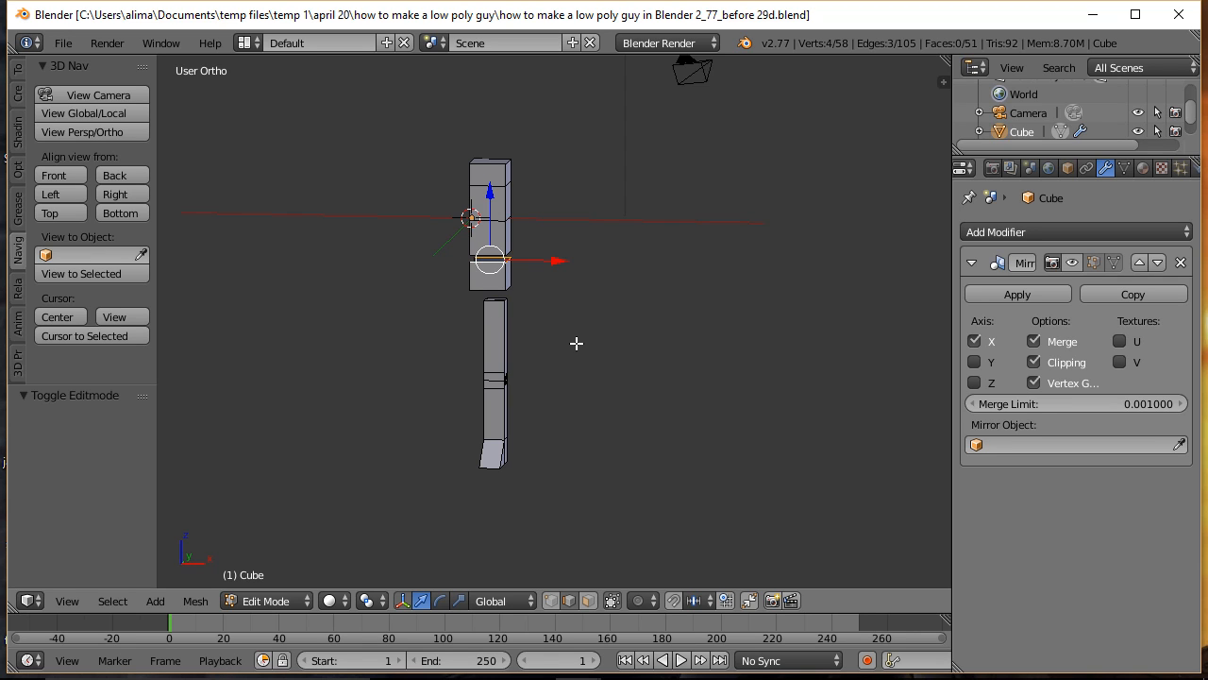
middle_drag(585, 332, 713, 359)
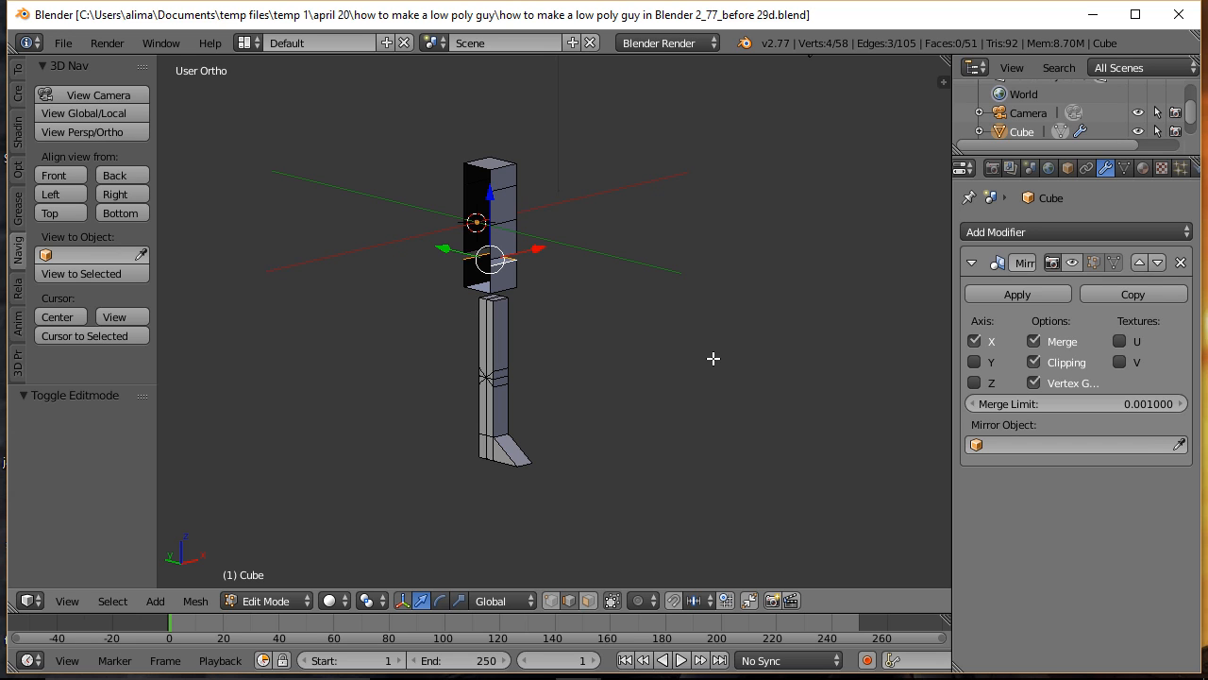
key(shift+b)
drag(425, 203, 557, 322)
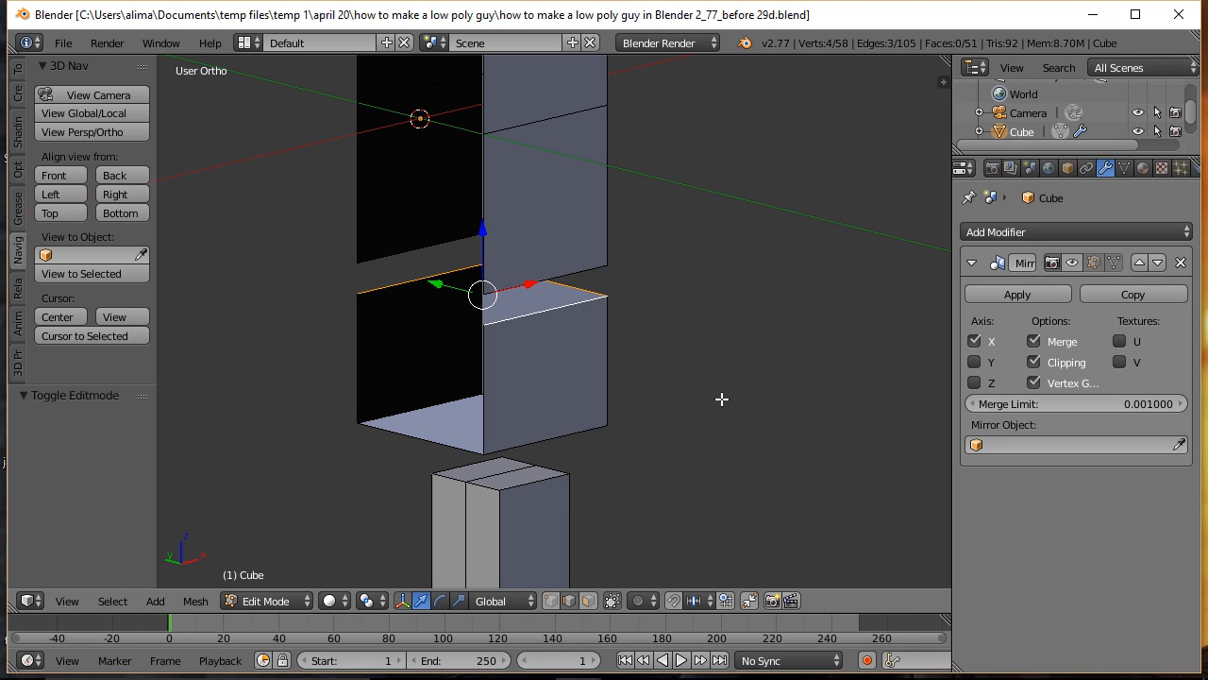
key(f)
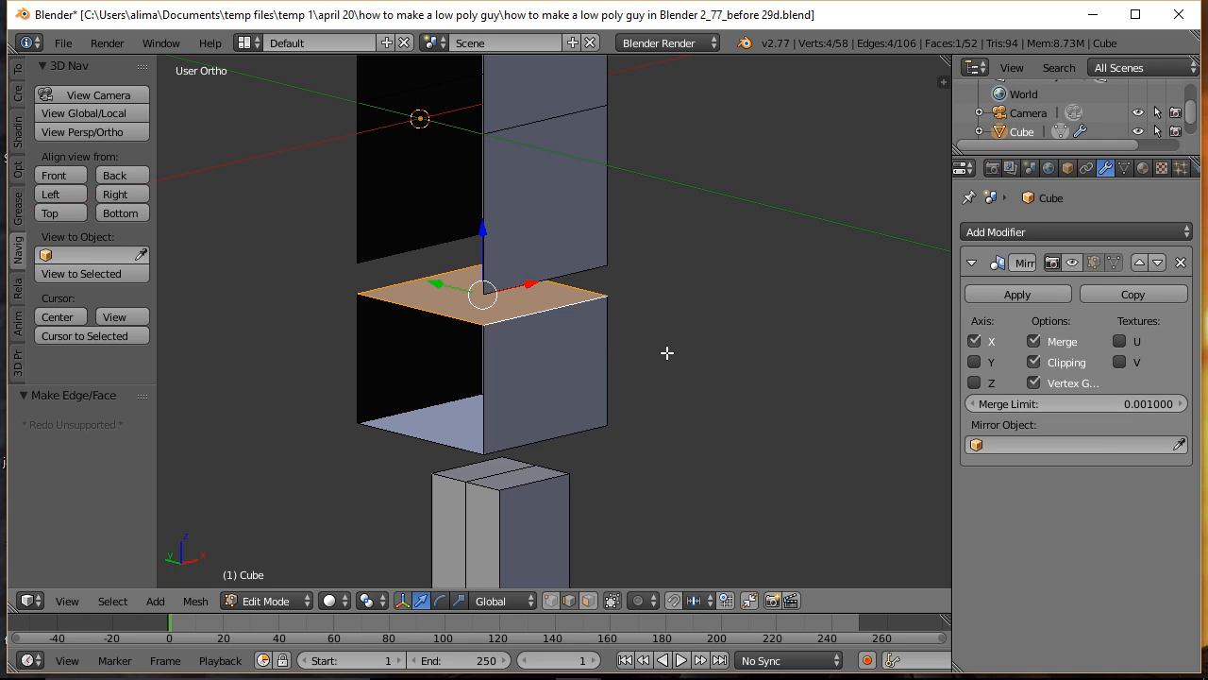
key(a)
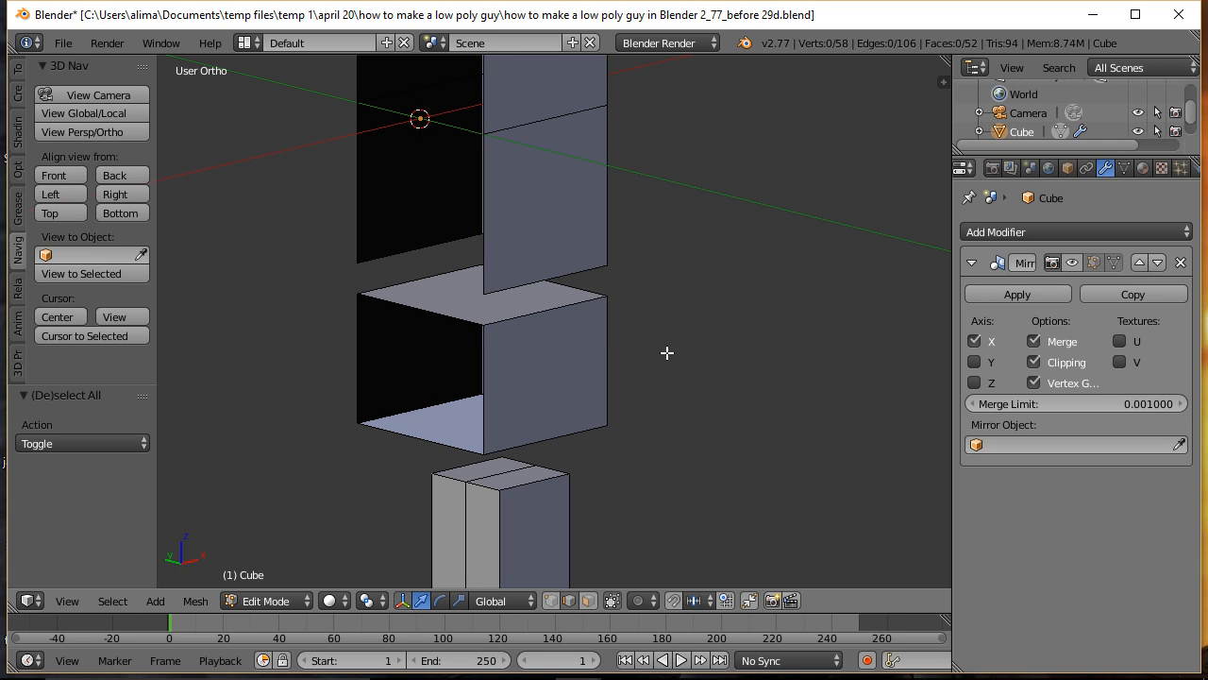
Step: Select the open bottom edge loop of the upper torso block and fill it with a face
key(alt)
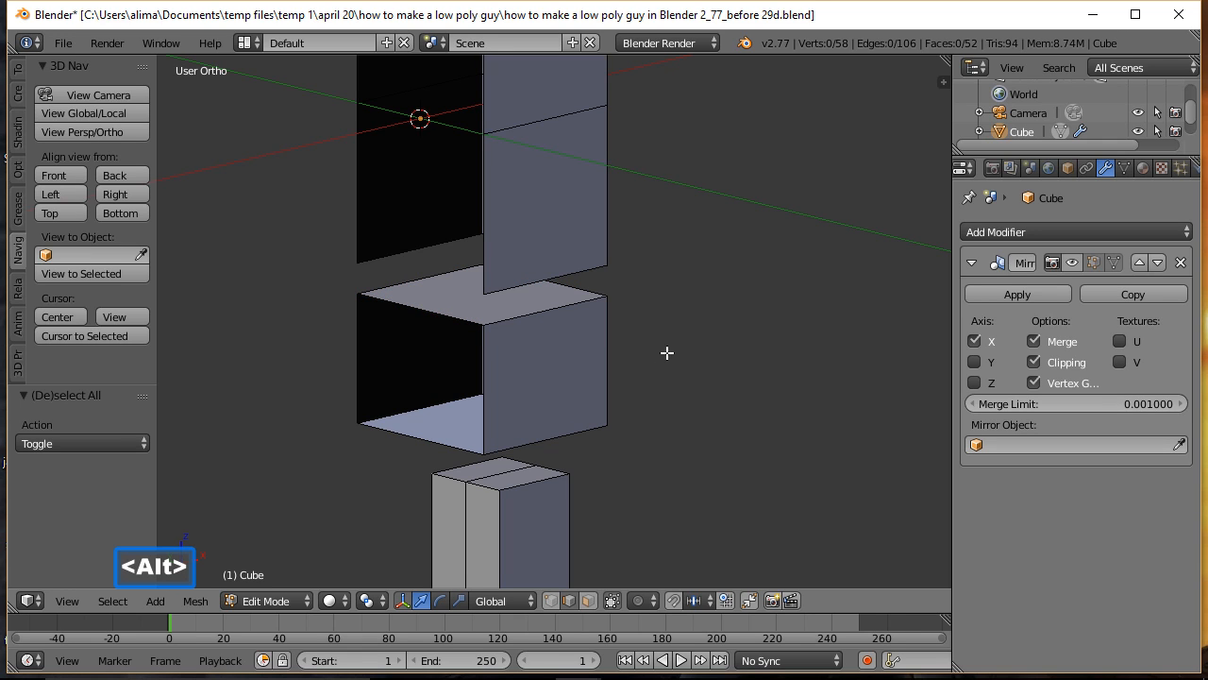
alt+right_click(576, 272)
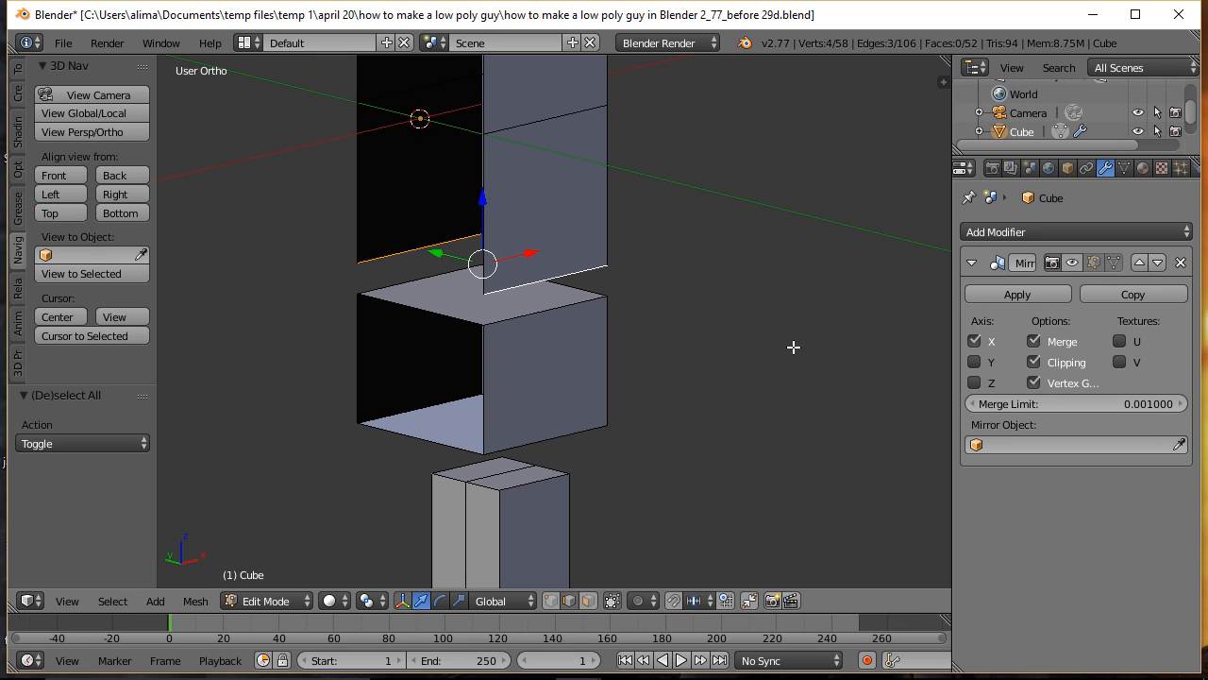
key(f)
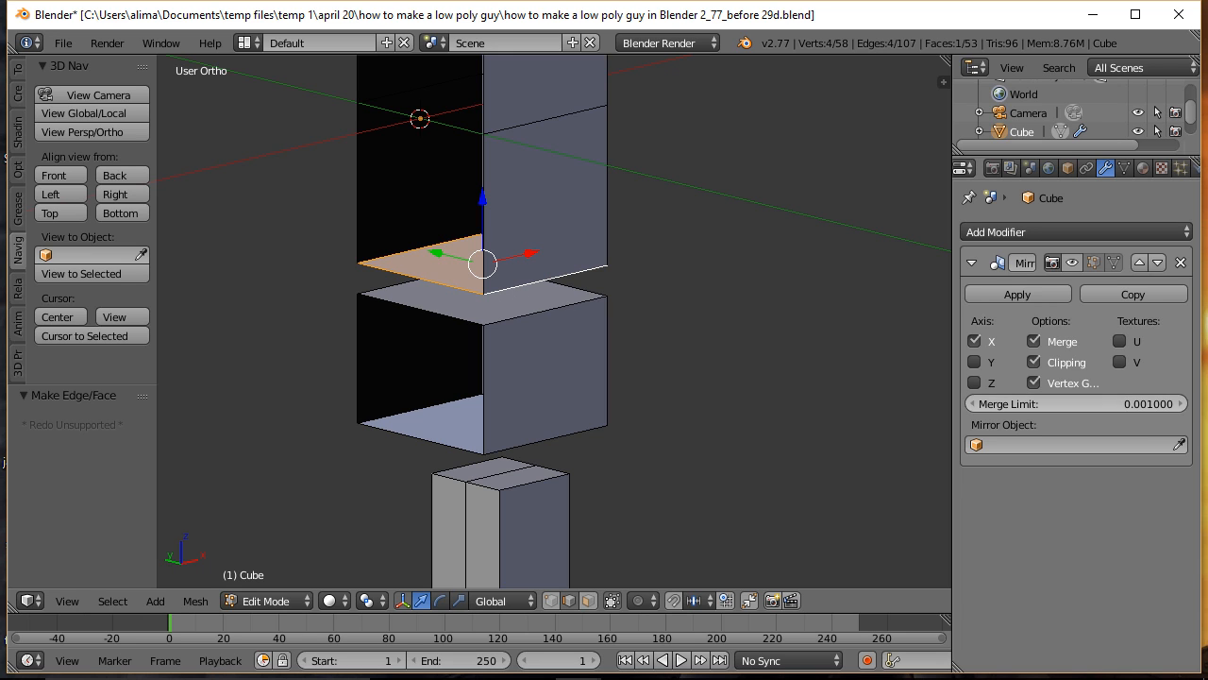
Step: Save the file as "how to make a low poly guy in Blender 2_77_before 30d.blend" and show the Mirror modifier in Edit Mode again
key(ctrl+alt+s)
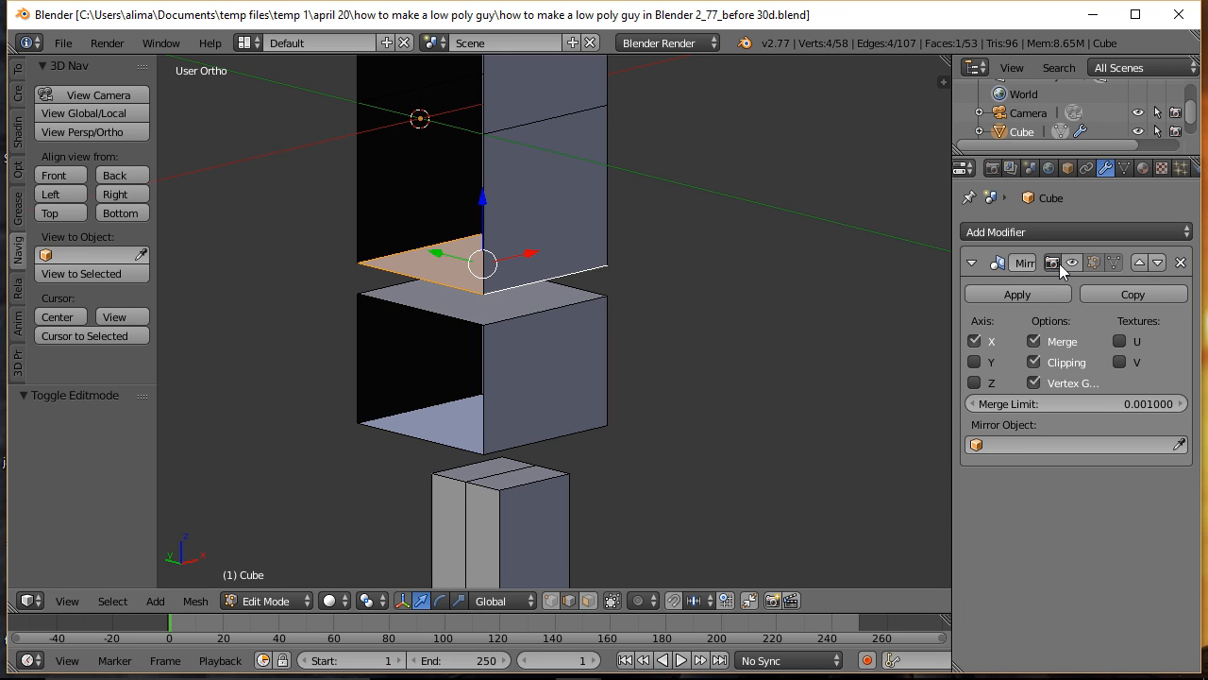
click(1093, 262)
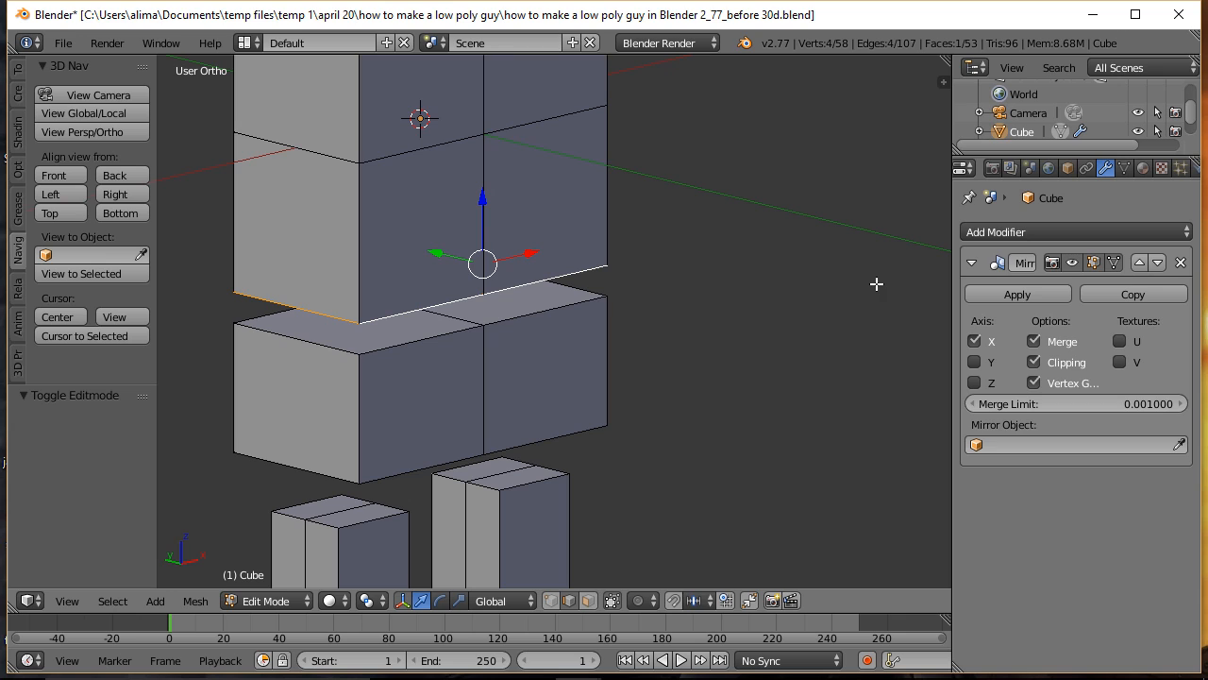
key(a)
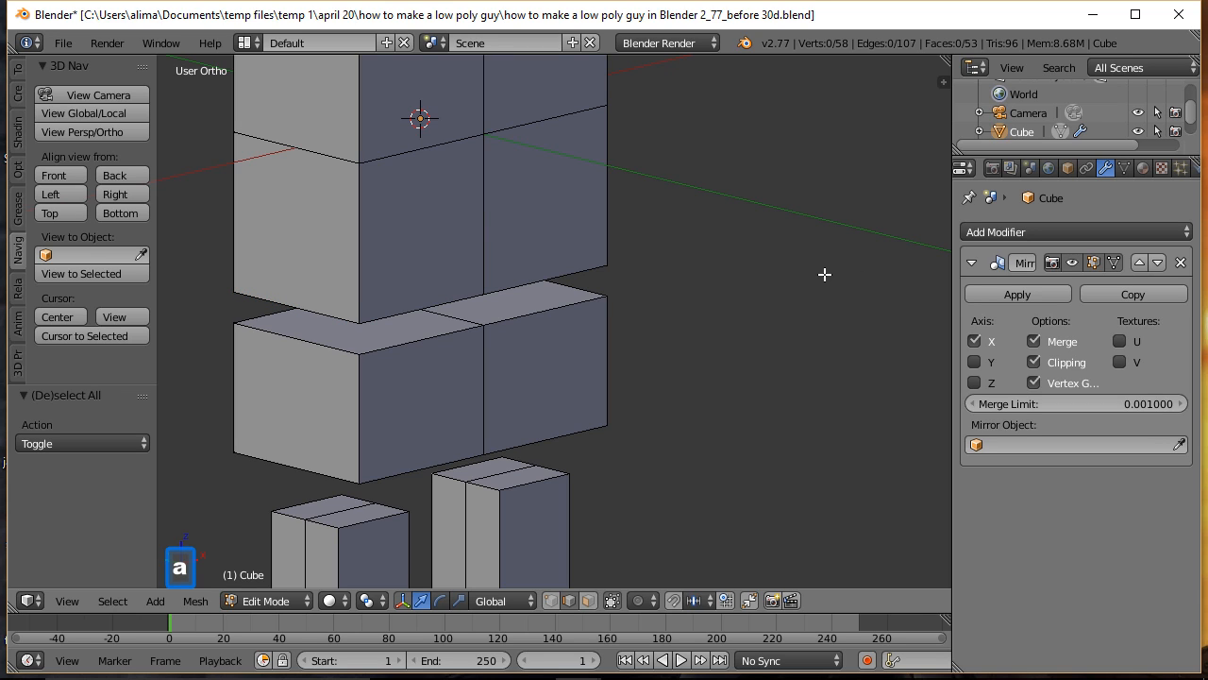
Step: In face selection, select the whole linked leg and scale it along Z to about 0.89
ctrl+middle_drag(819, 271, 857, 434)
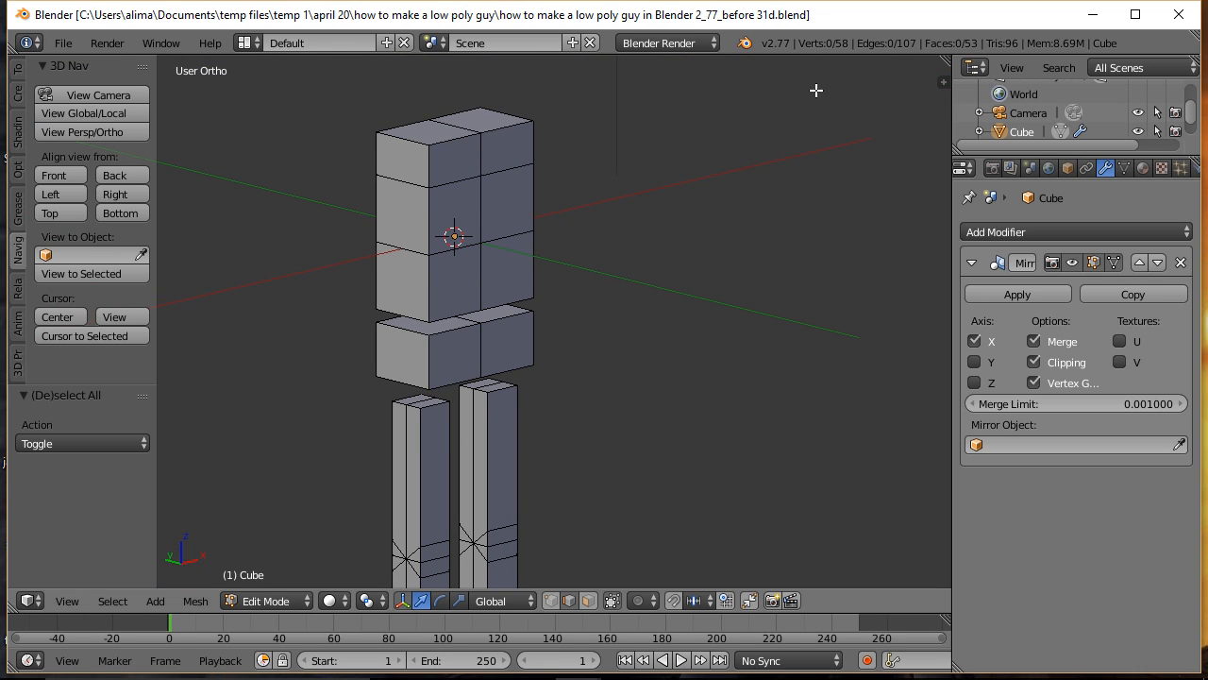
middle_drag(850, 213, 726, 235)
key(ctrl)
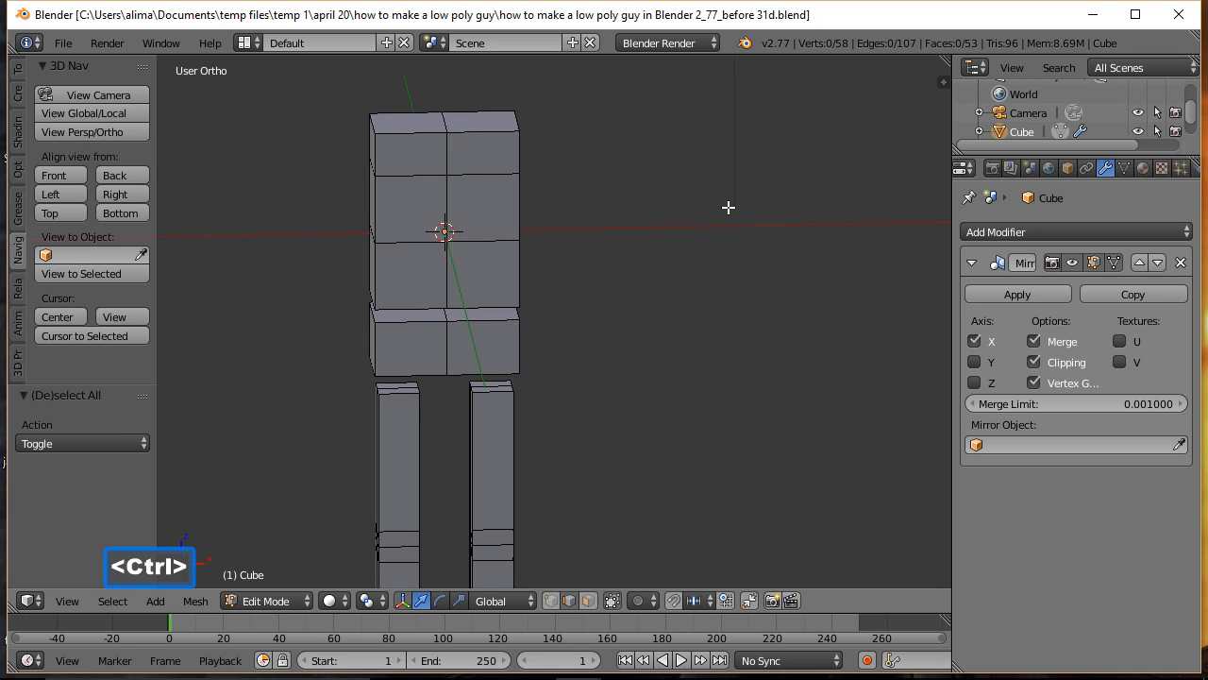
ctrl+middle_drag(728, 199, 724, 285)
shift+middle_drag(709, 359, 695, 321)
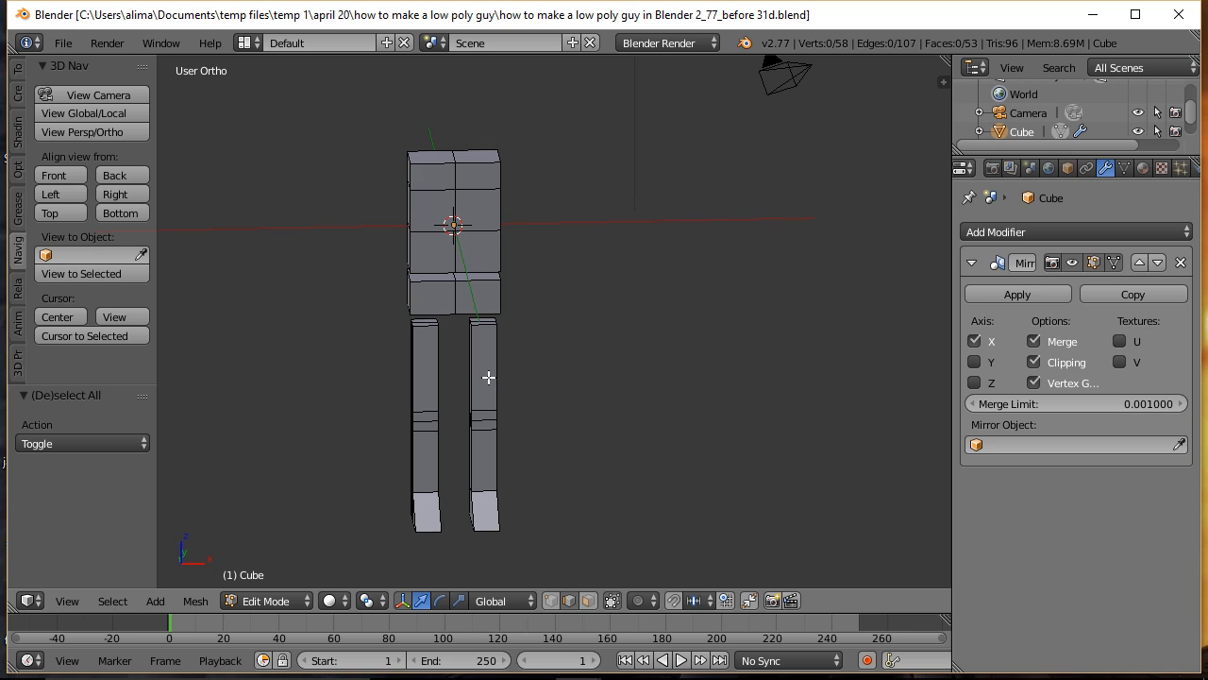
click(587, 600)
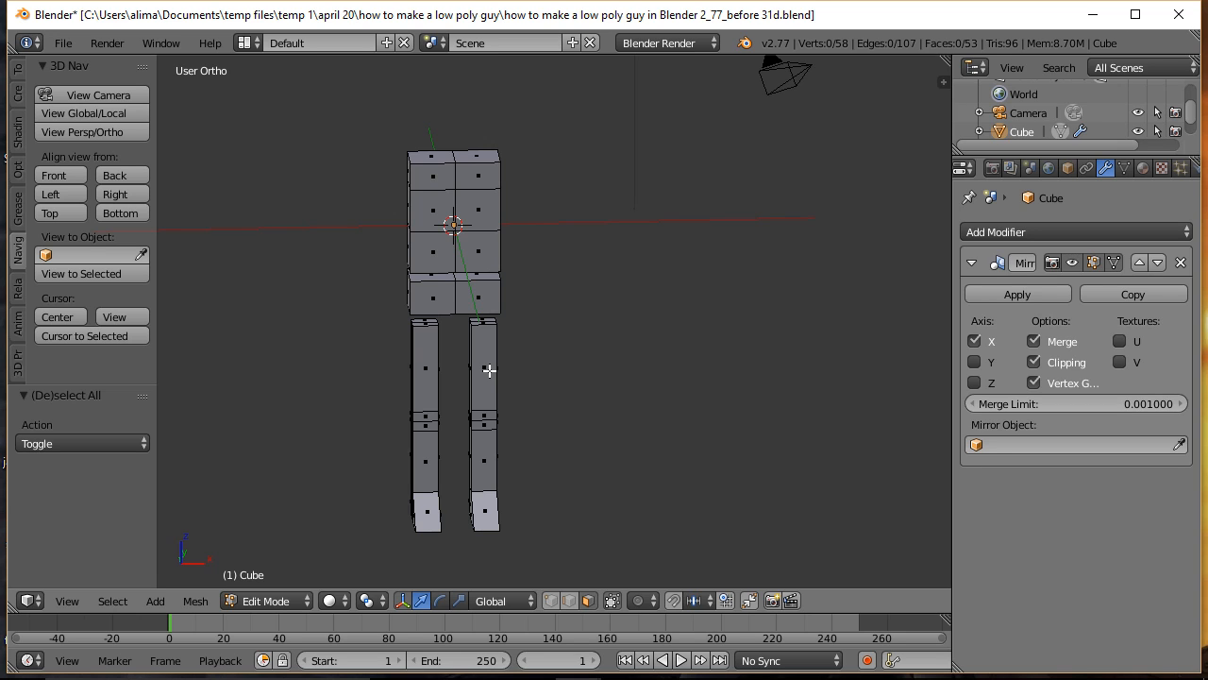
key(l)
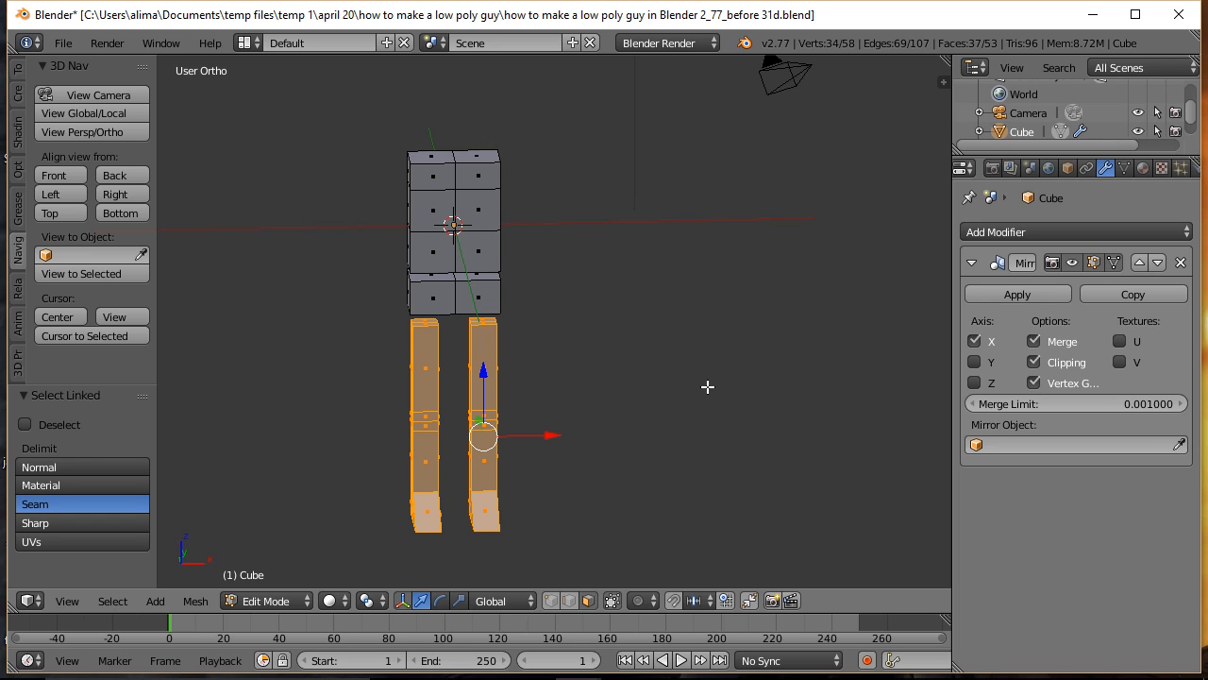
key(s)
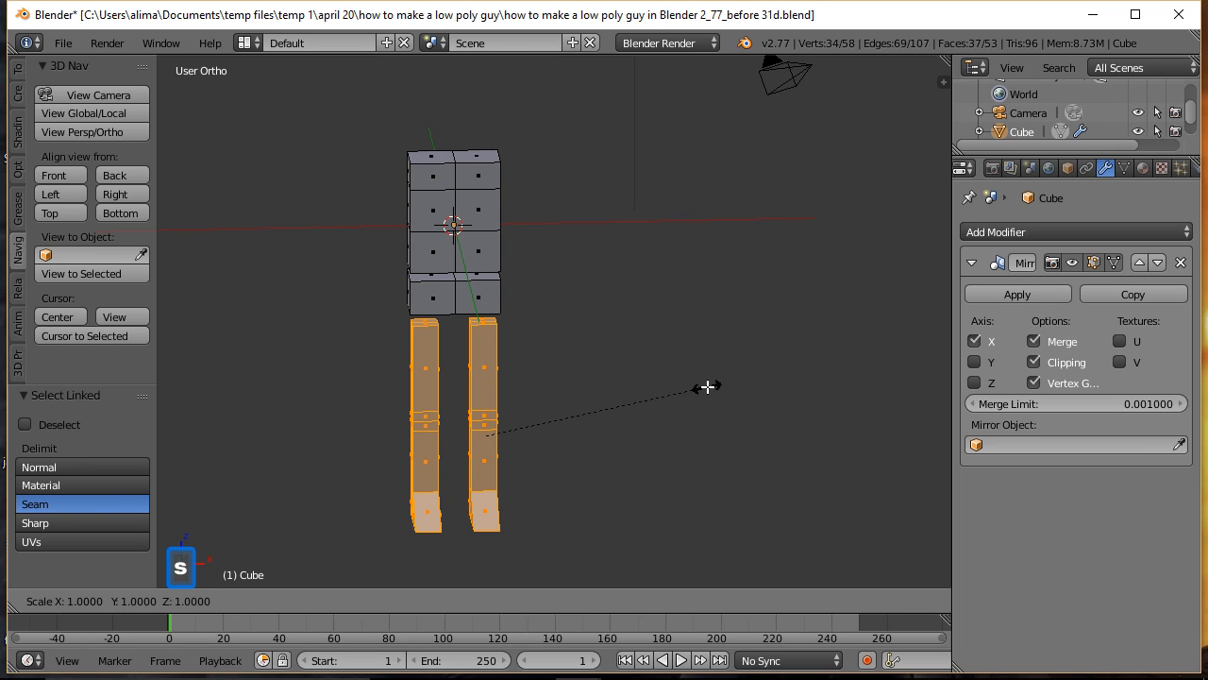
key(z)
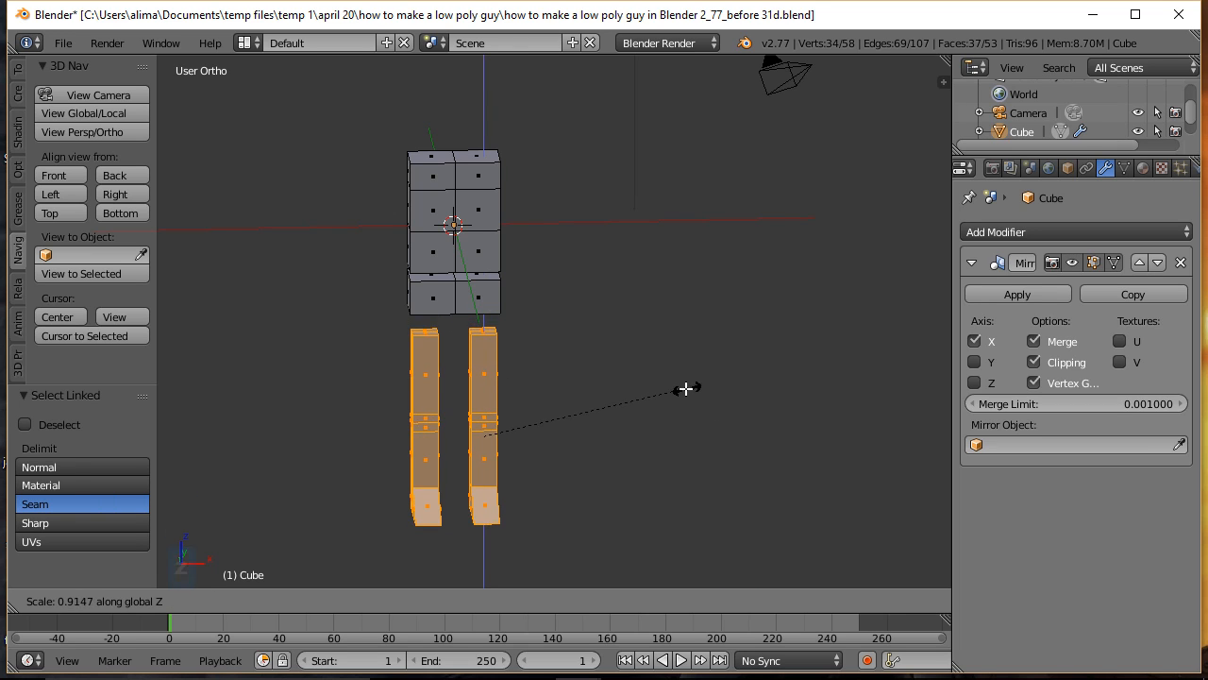
click(682, 389)
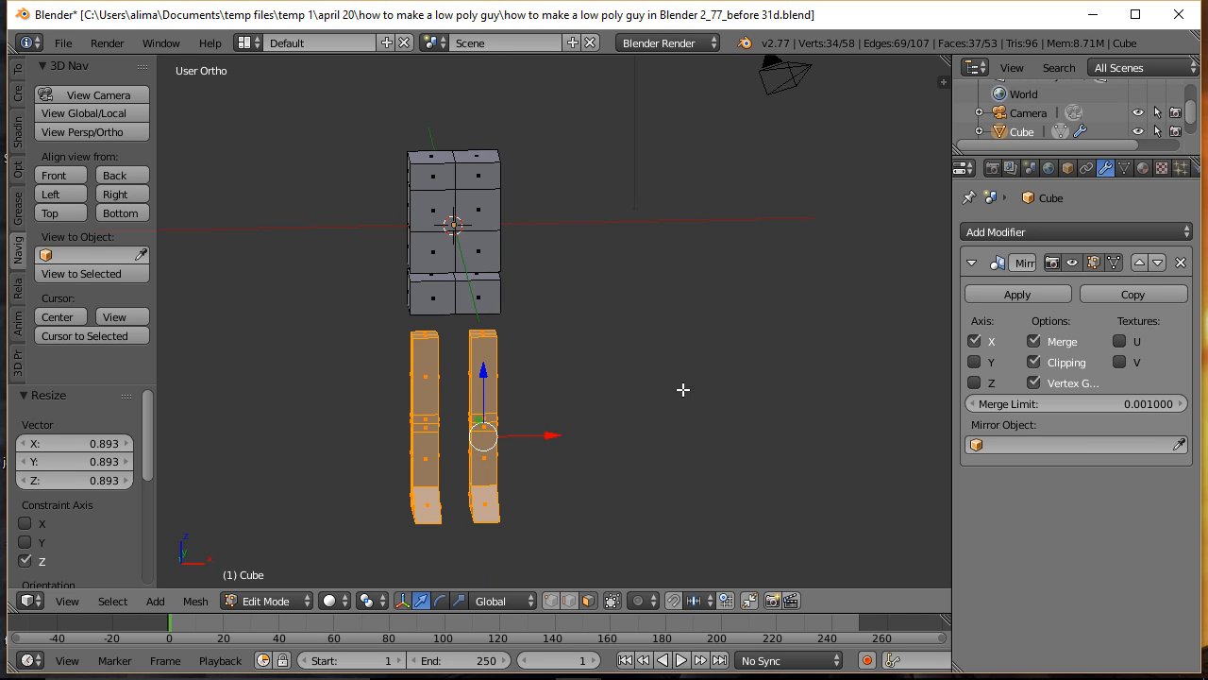
Step: Raise the legs along Z by about 0.33, closer to the torso's underside, and clear the selection
key(g)
key(z)
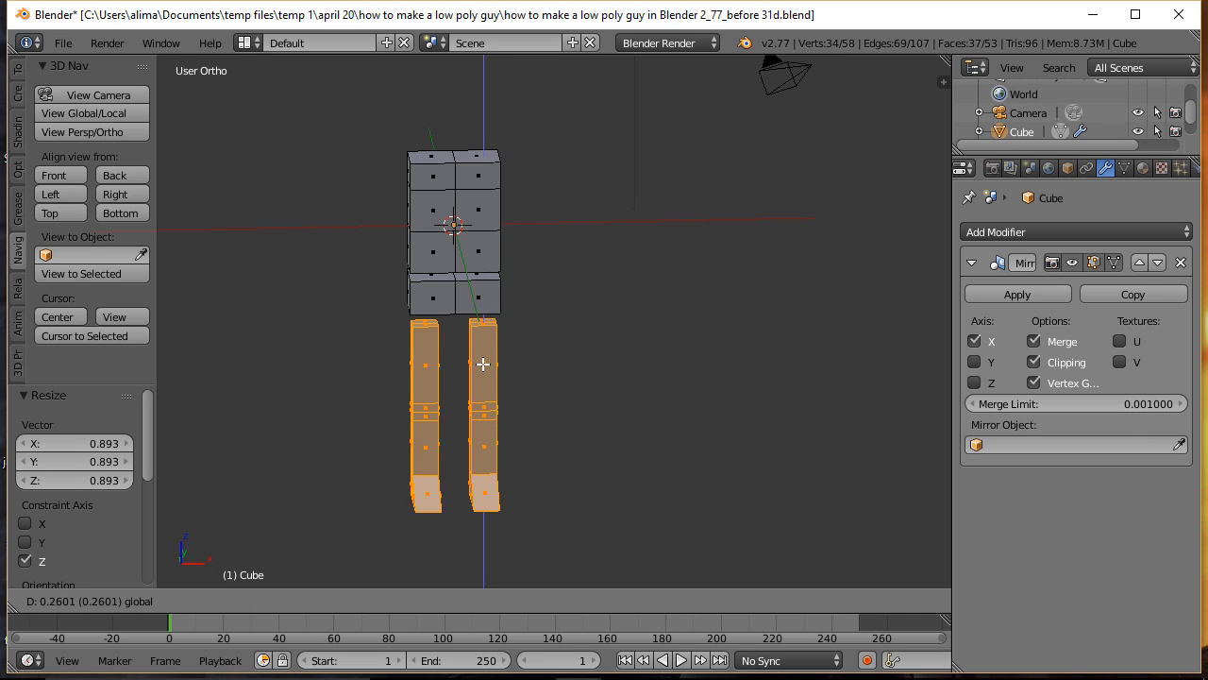
click(481, 359)
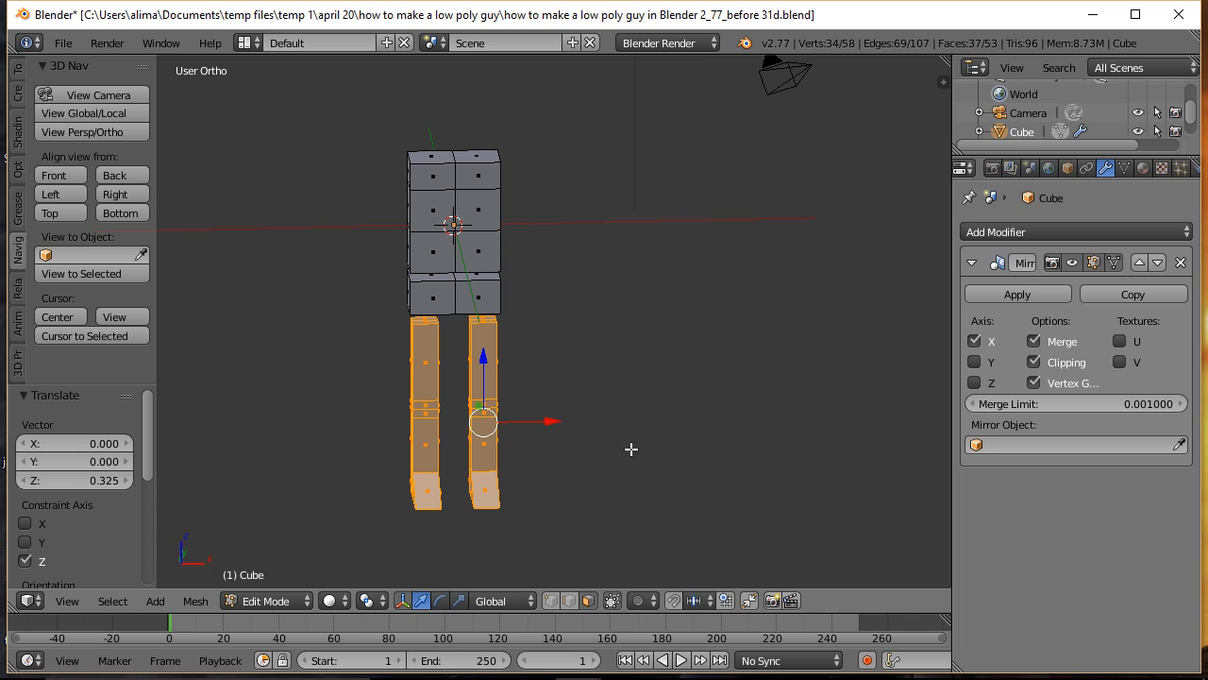
click(61, 175)
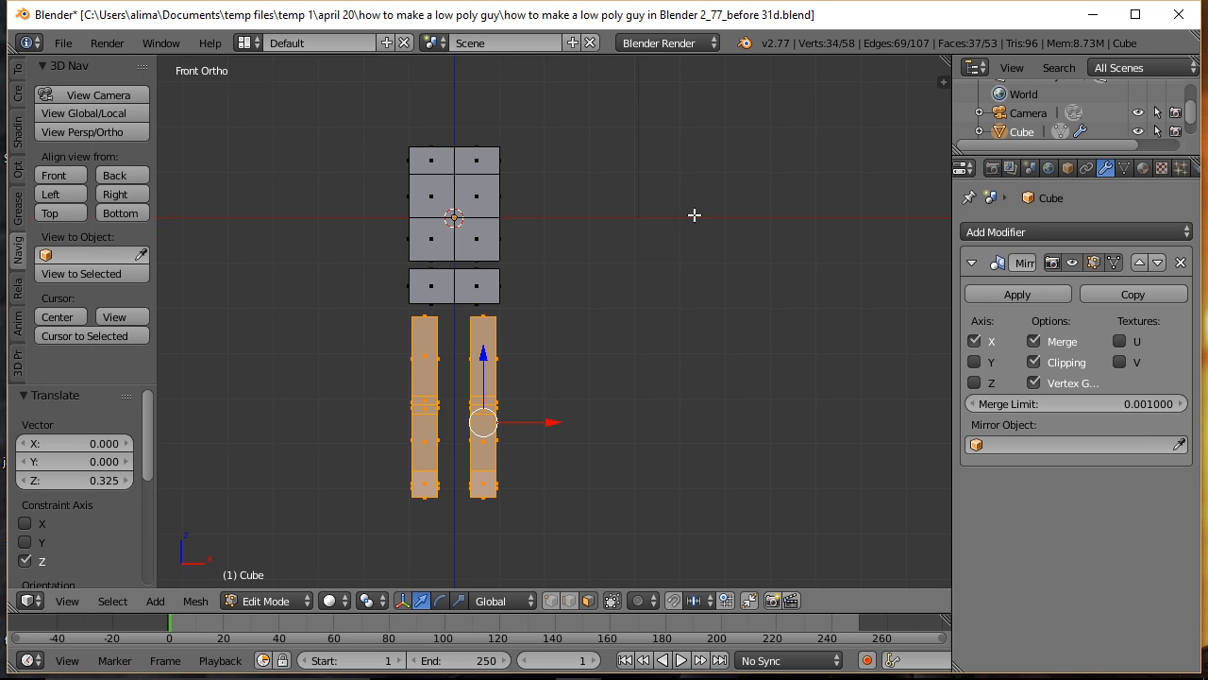
key(a)
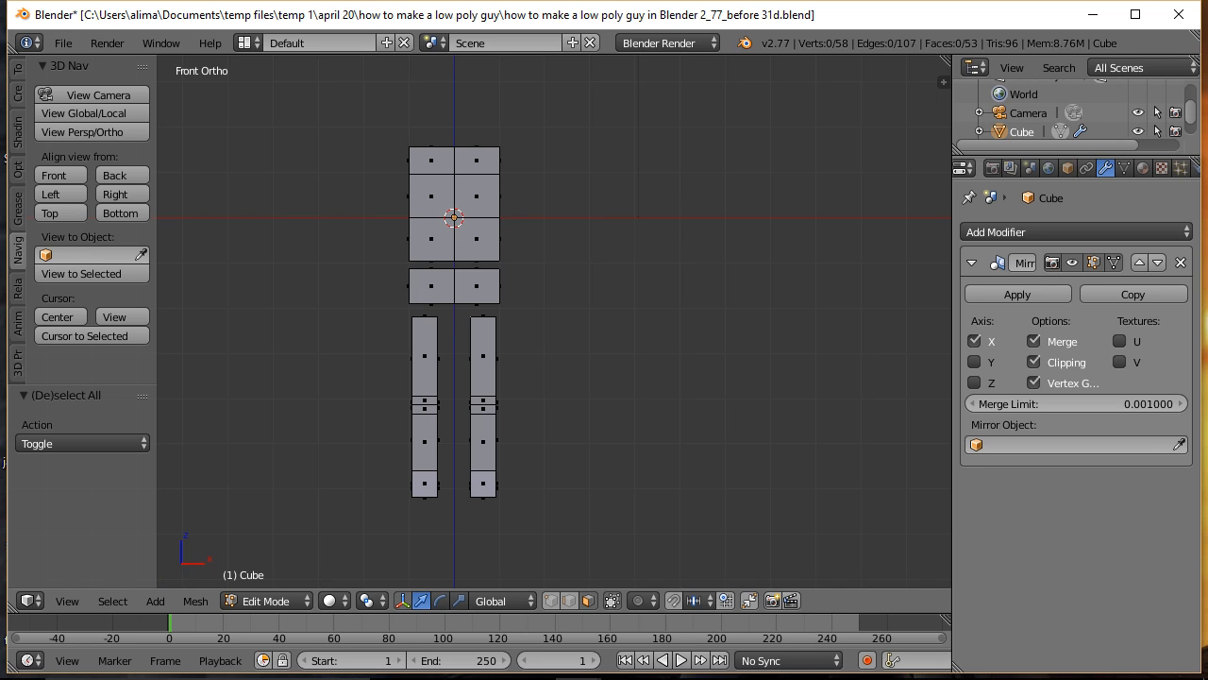
Step: Box-select both legs above the feet in wireframe display and return to solid shading
key(Tab)
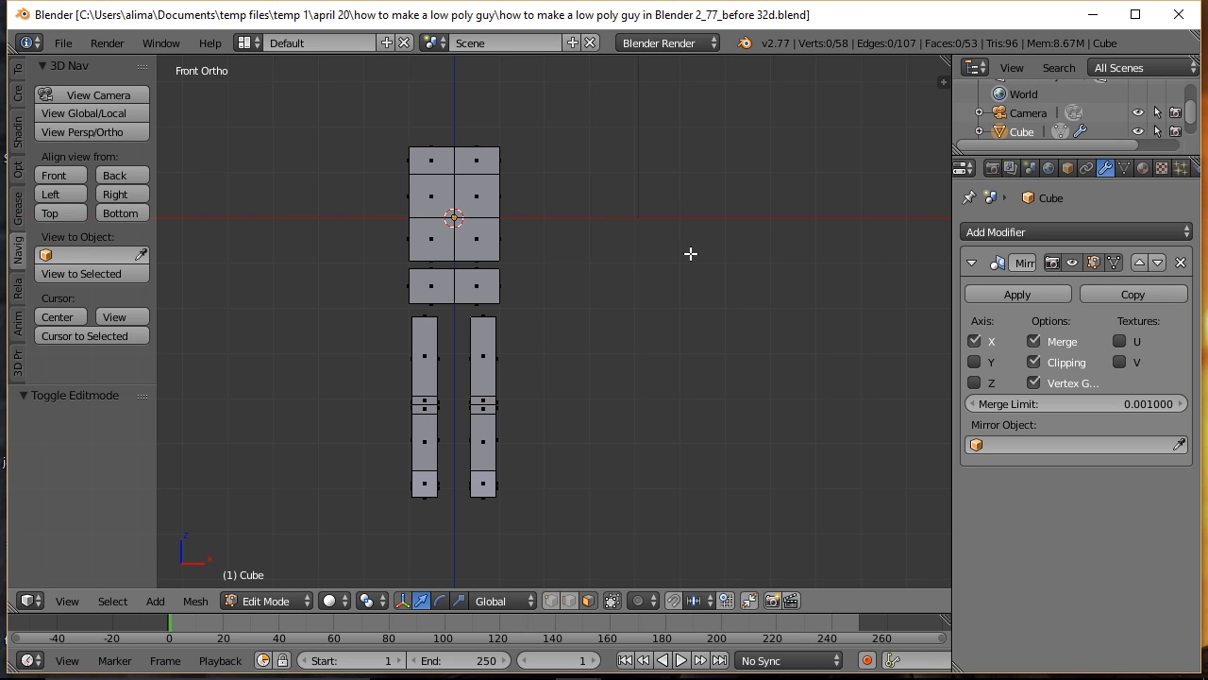
key(z)
click(850, 261)
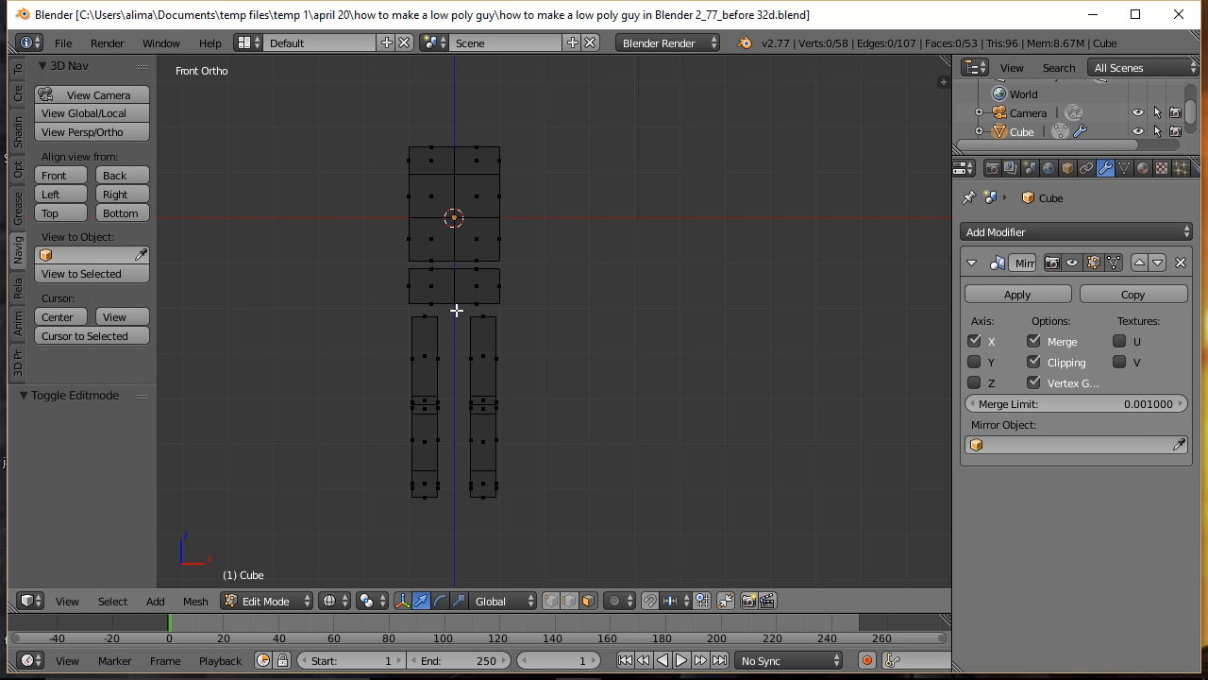
key(b)
drag(456, 309, 517, 474)
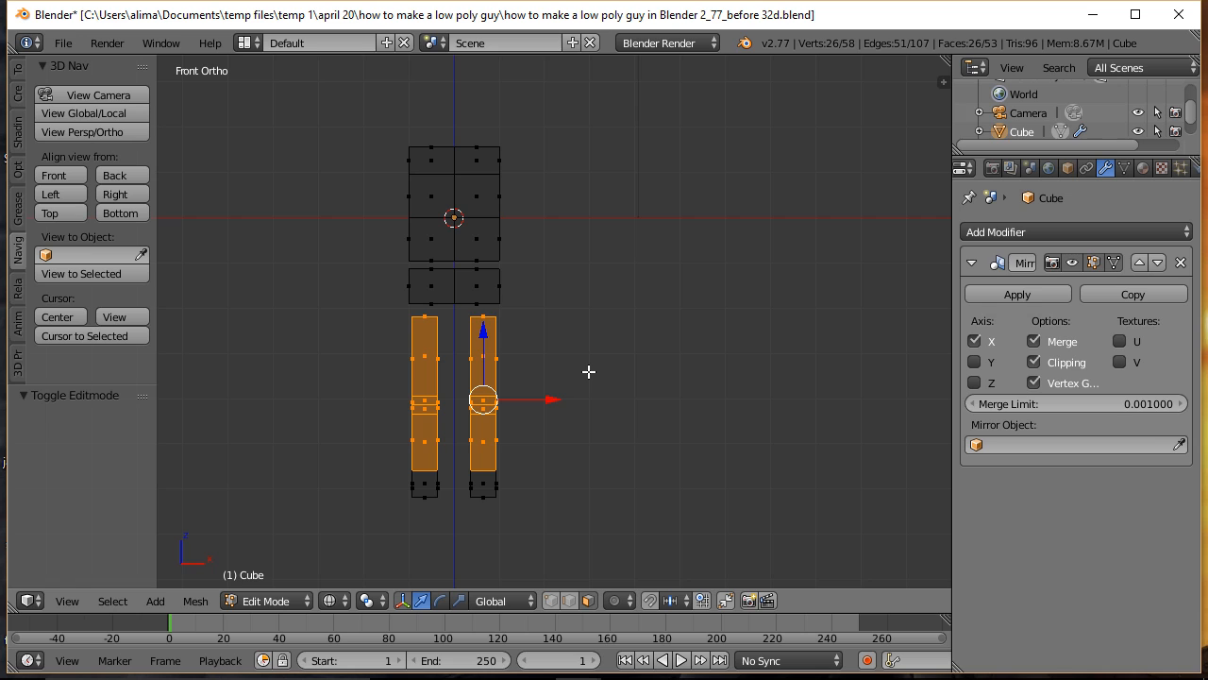
key(z)
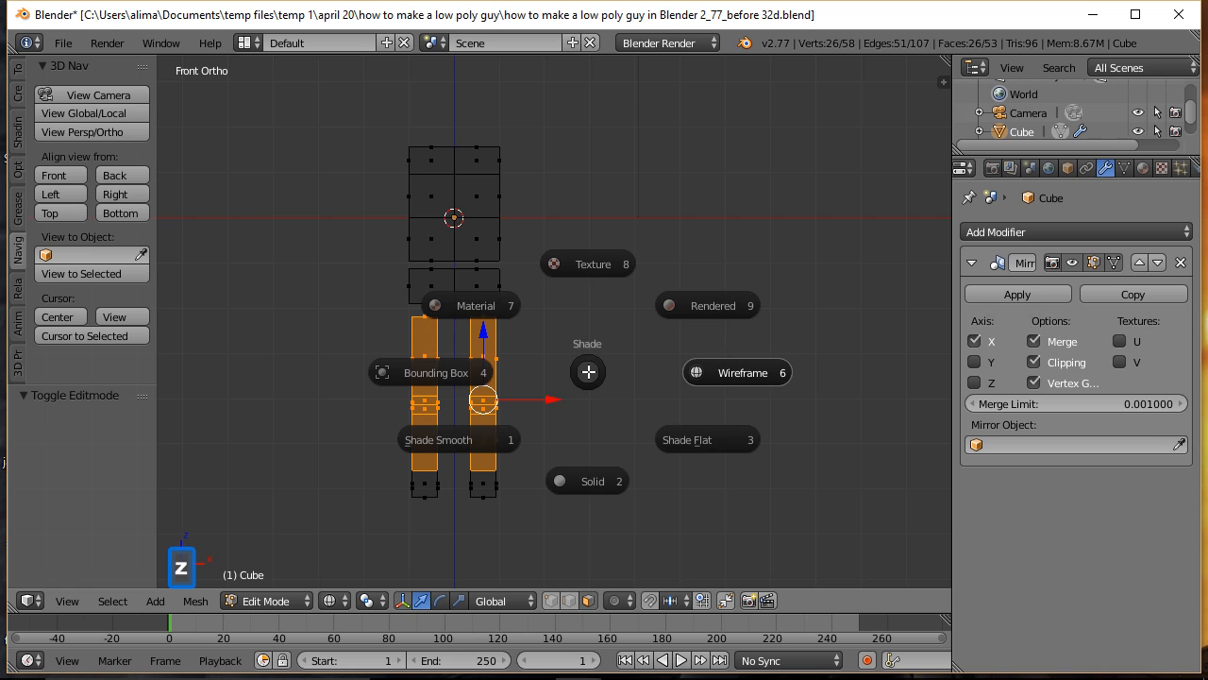
click(592, 483)
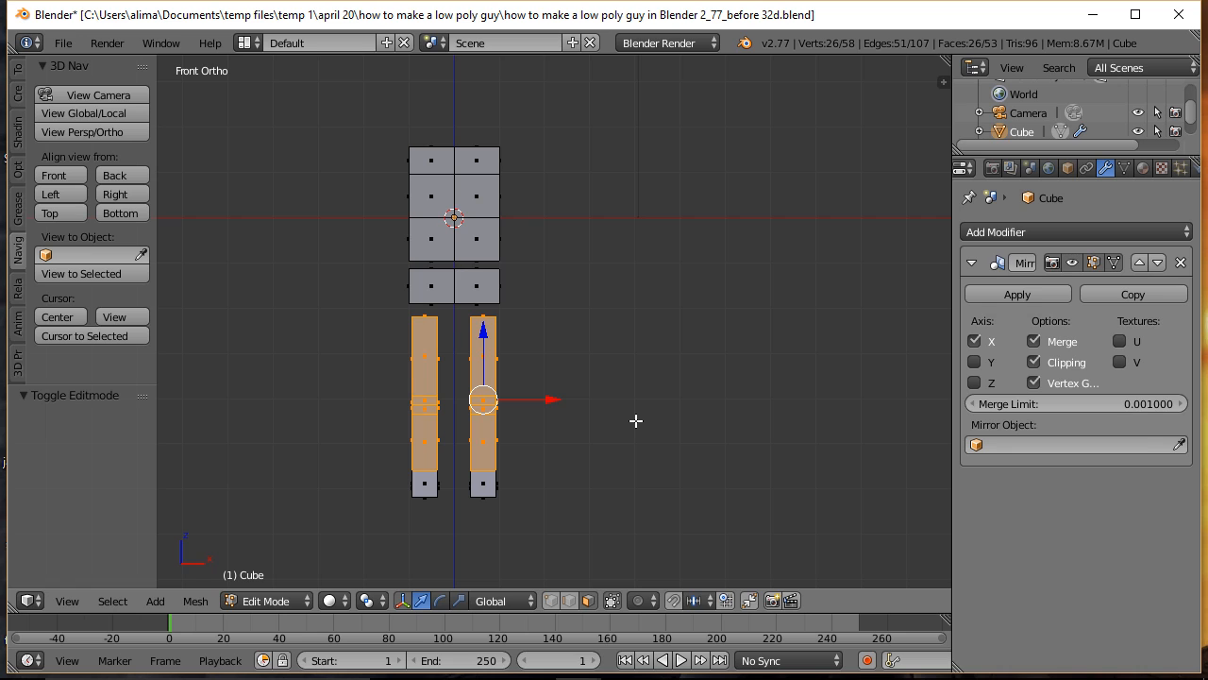
Step: Duplicate the selected leg geometry, place the copies beside the torso as arms, about 0.86 along X and 3.465 along Z, and clear the selection
key(shift+d)
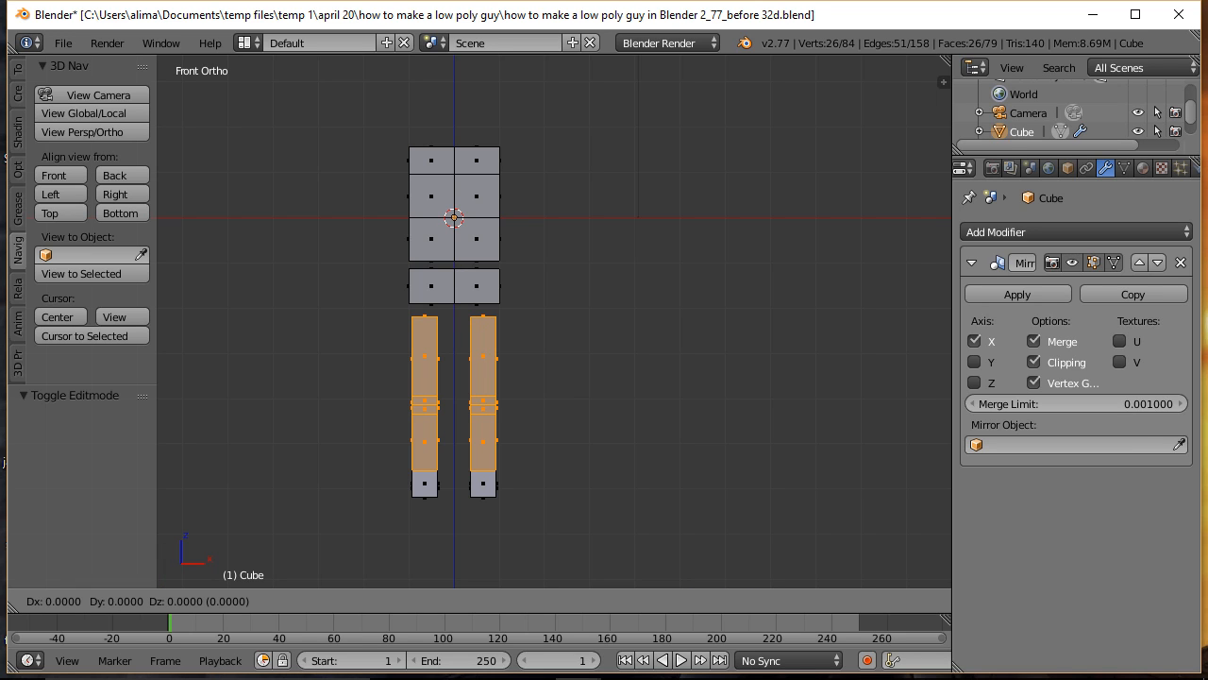
click(563, 408)
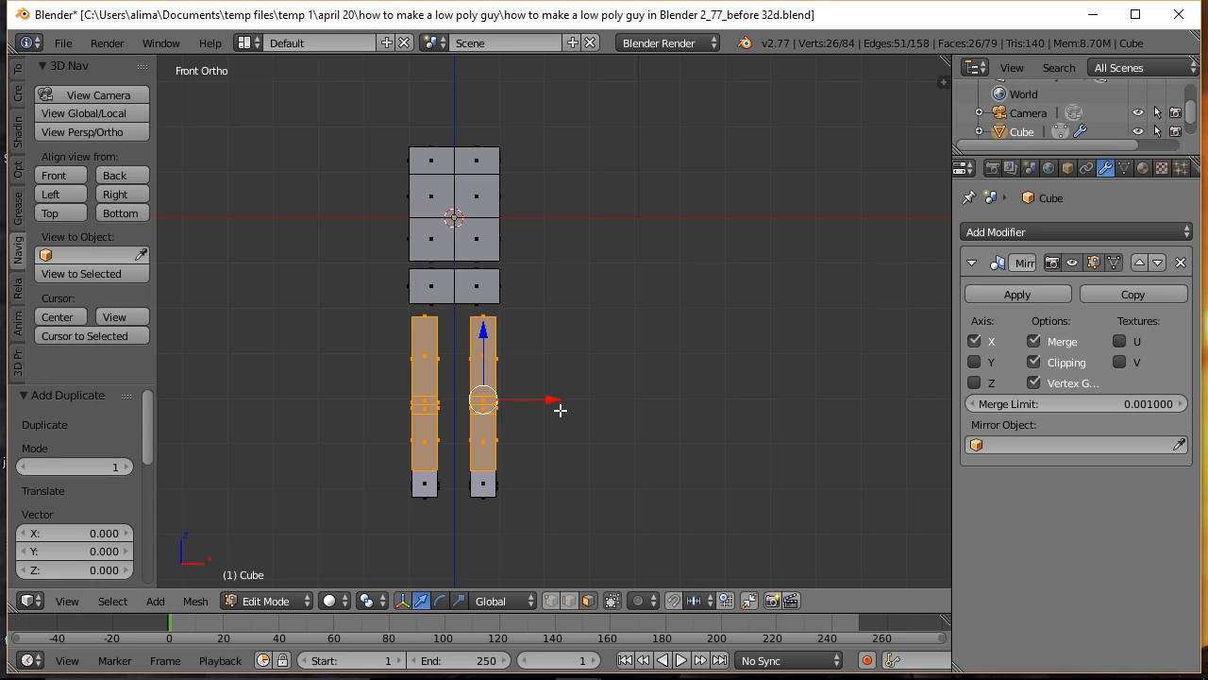
drag(552, 401, 595, 413)
drag(529, 330, 544, 181)
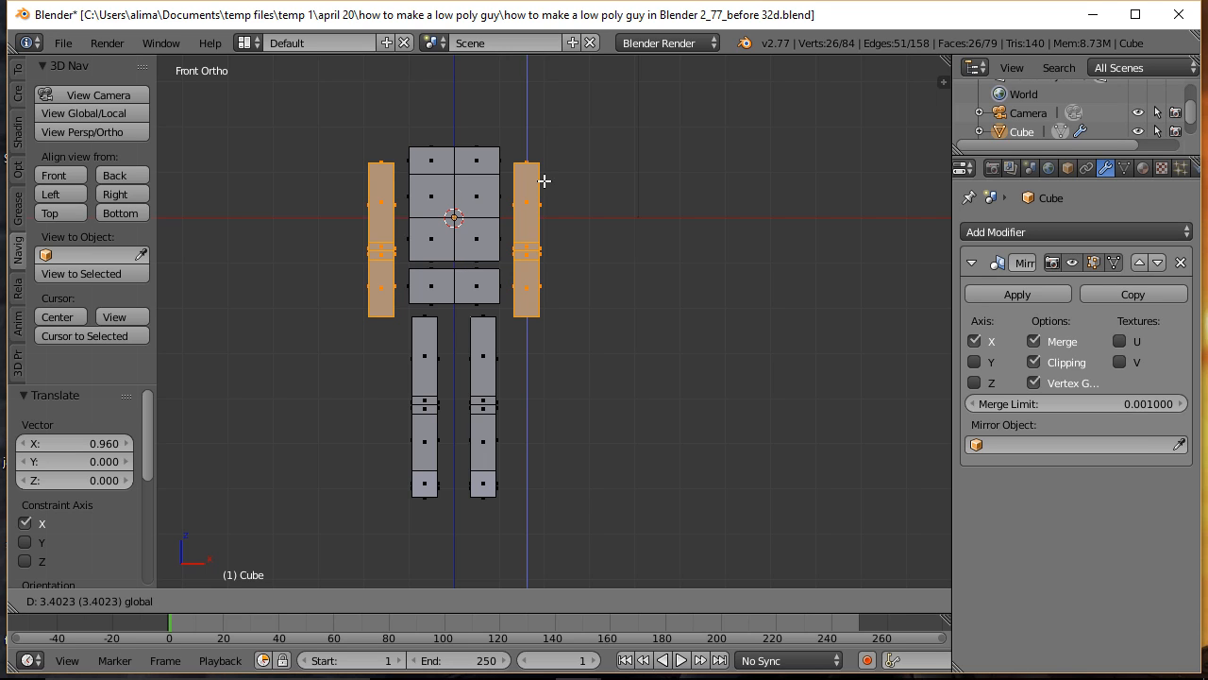
drag(544, 180, 545, 178)
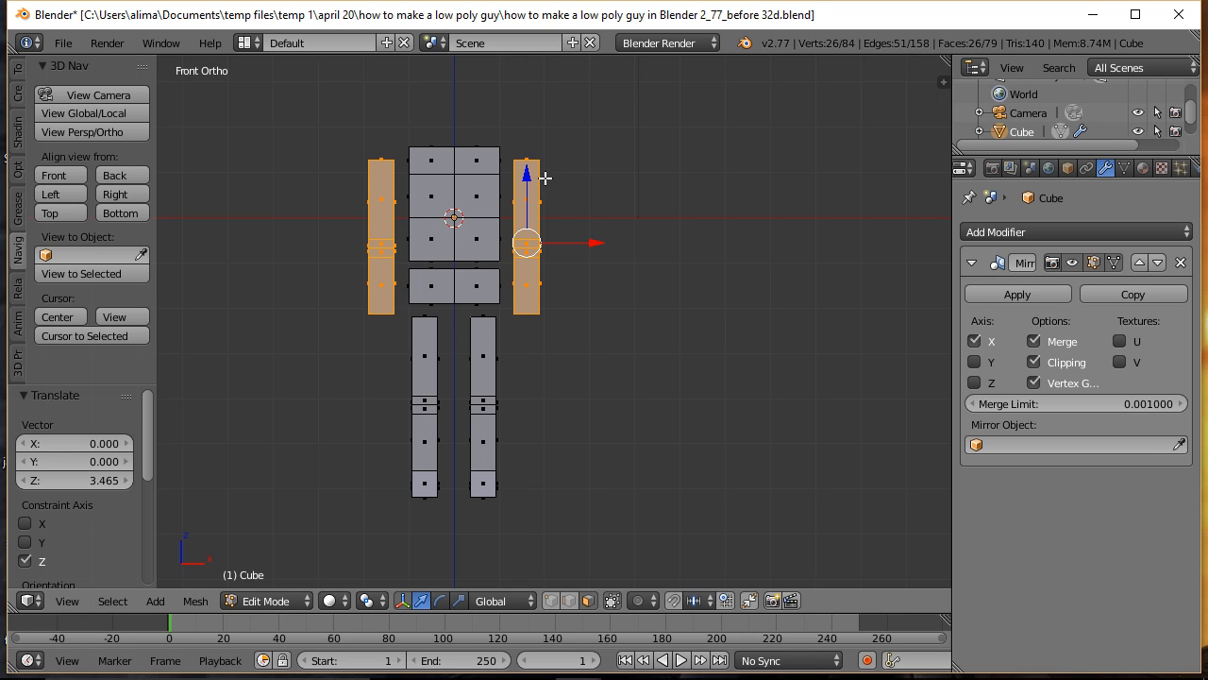
drag(603, 245, 598, 244)
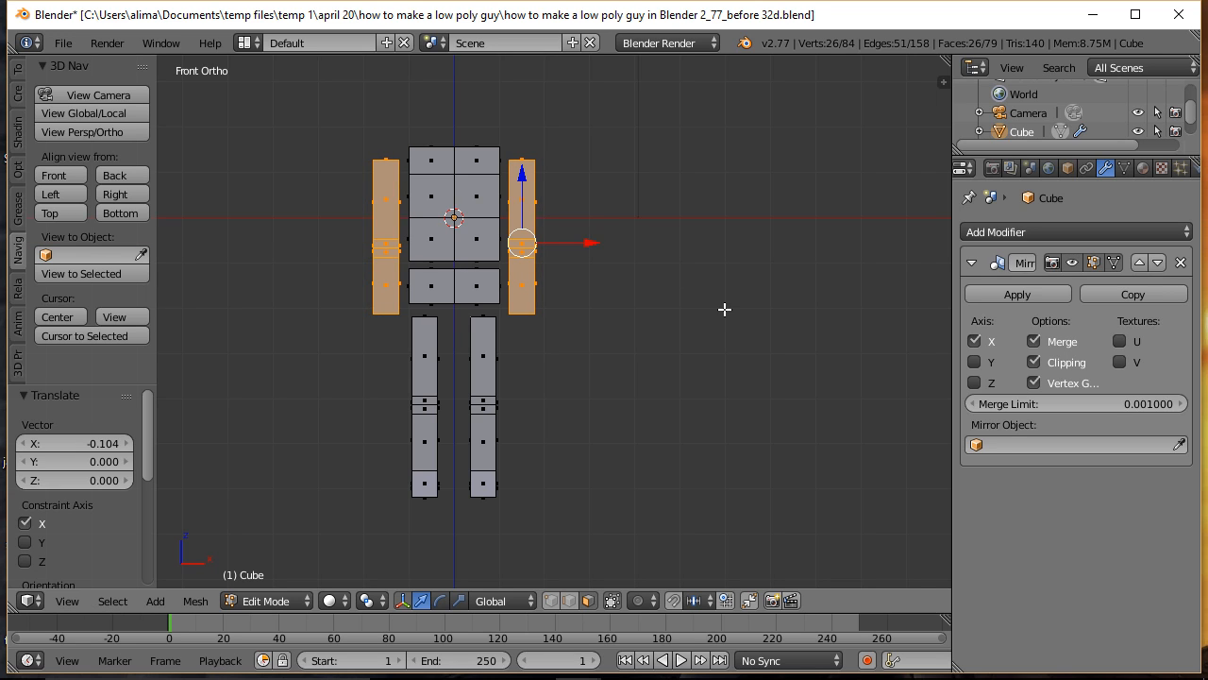
key(a)
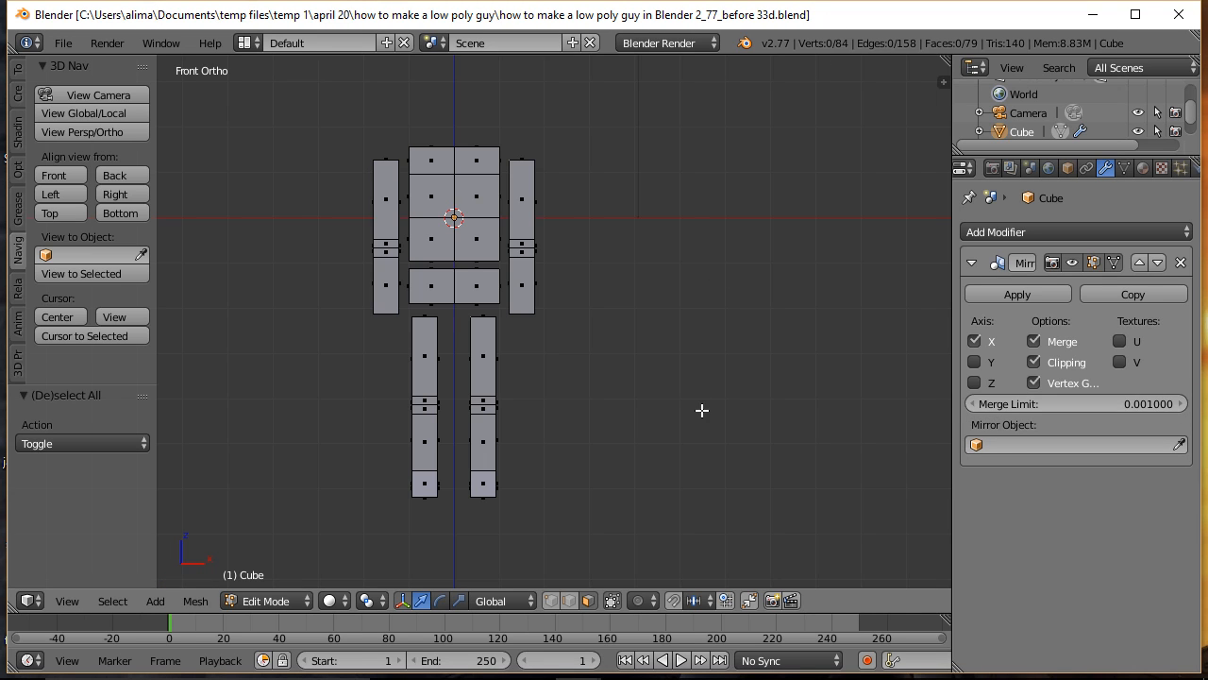
Step: In edge selection, select the open edge loop at the arm's lower end, close it with Grid Fill, and clear the selection
middle_drag(702, 409, 662, 336)
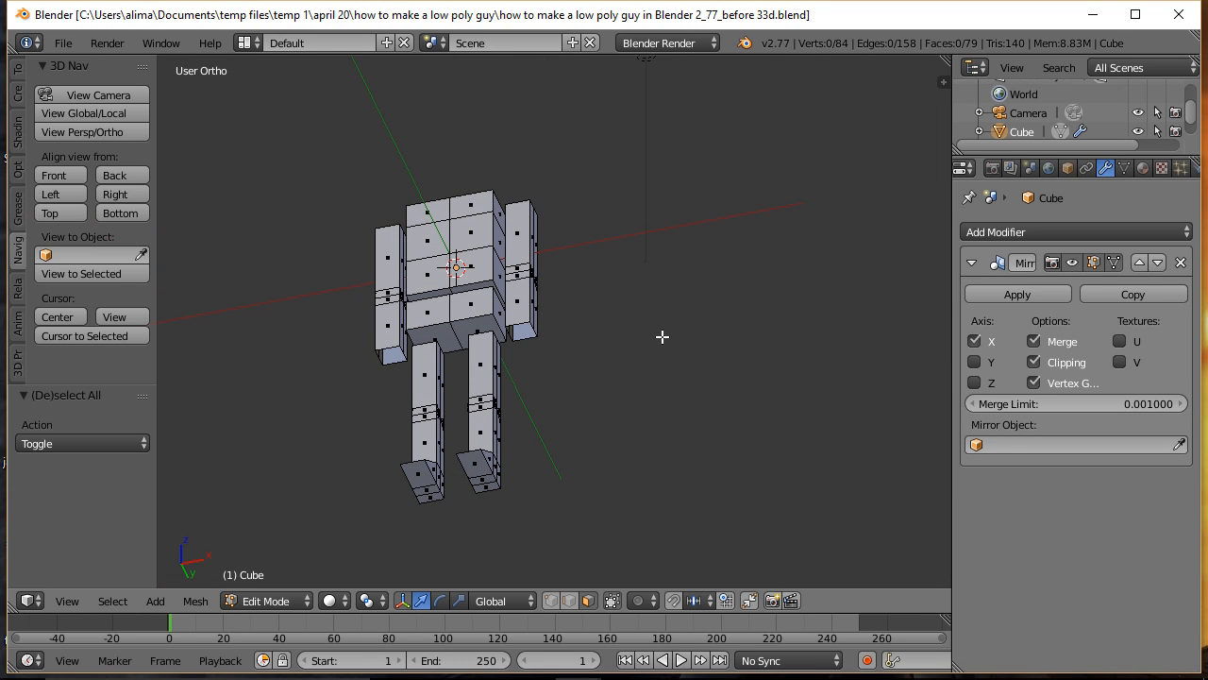
click(568, 600)
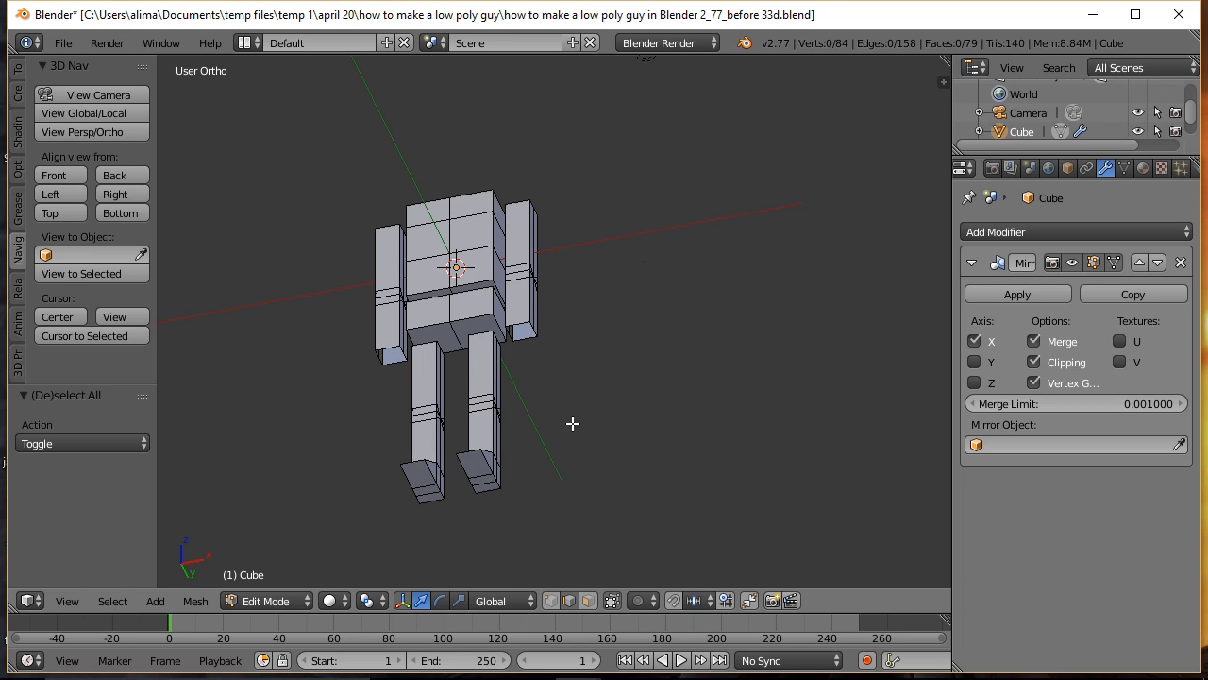
key(b)
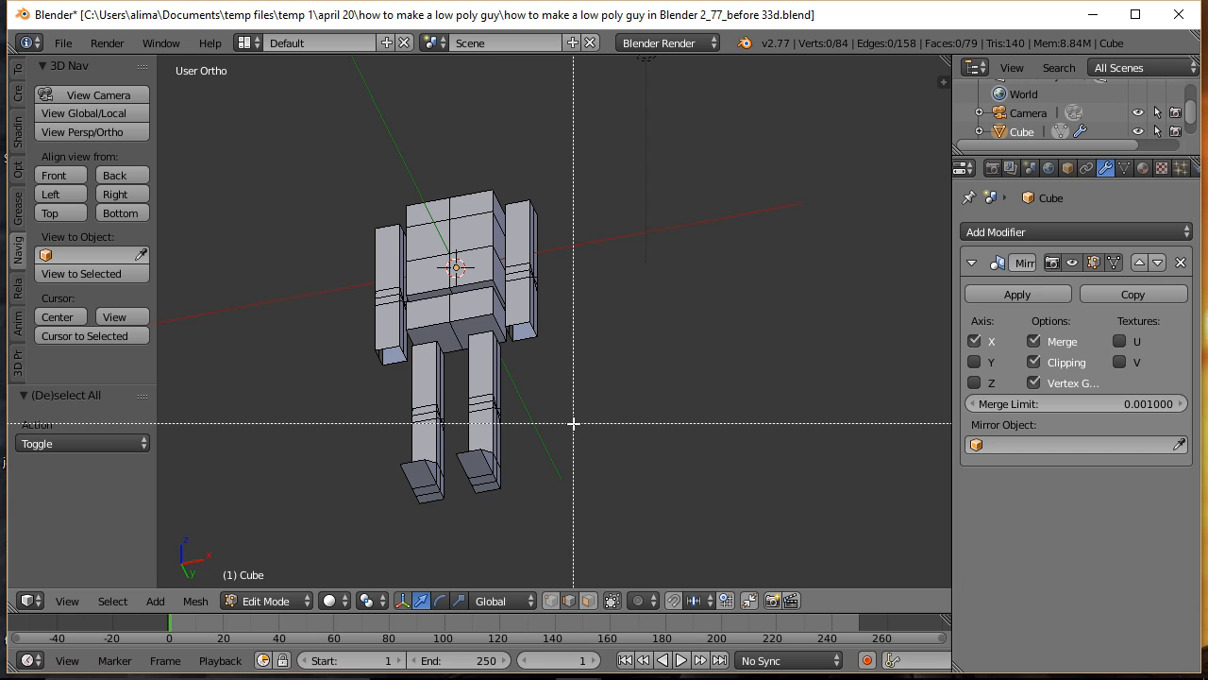
right_click(497, 298)
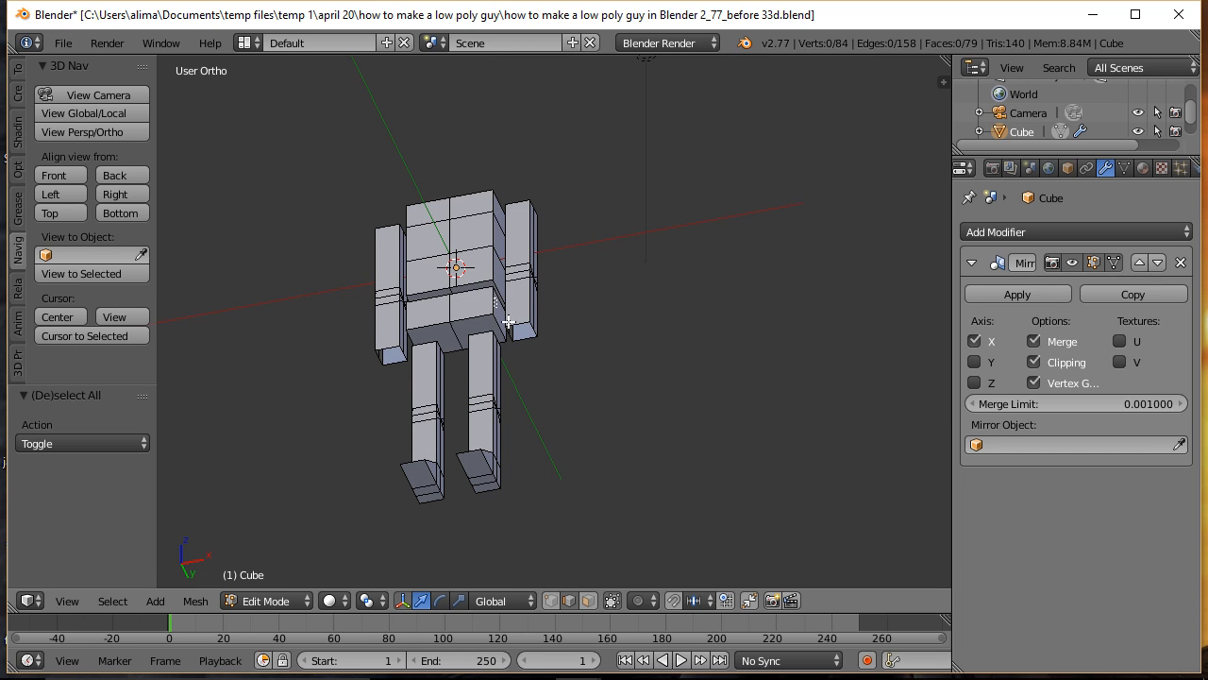
scroll(597, 391, up, 2)
scroll(598, 390, up, 4)
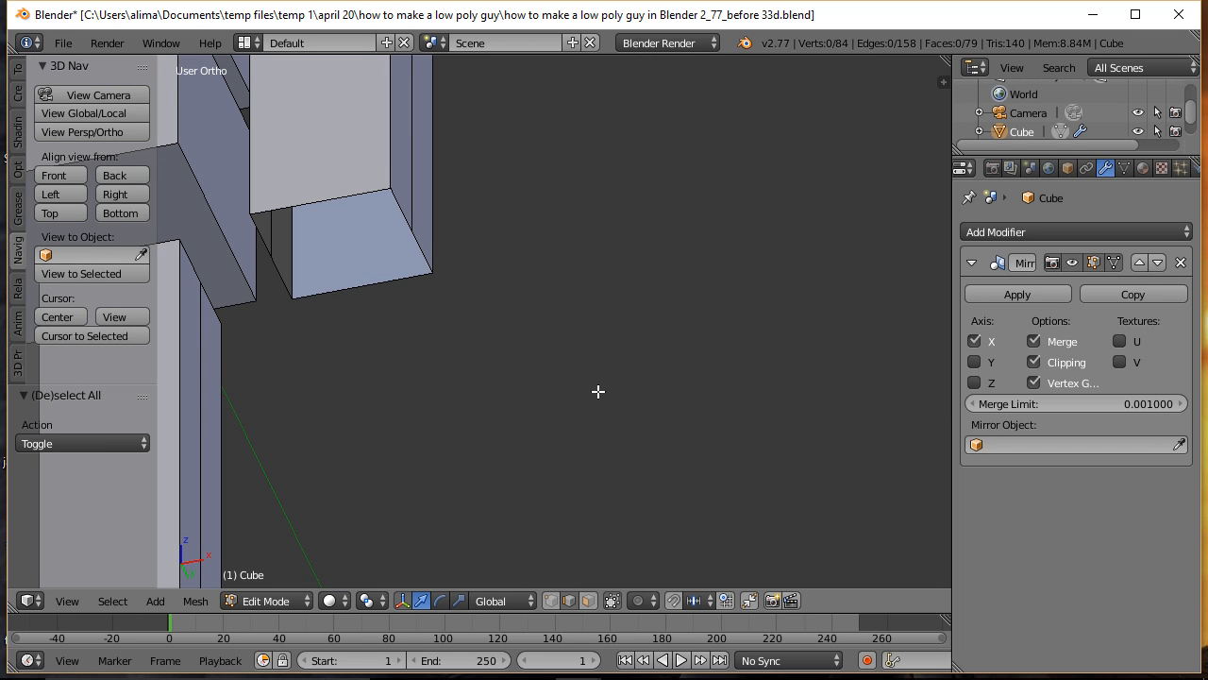
shift+middle_drag(562, 389, 787, 450)
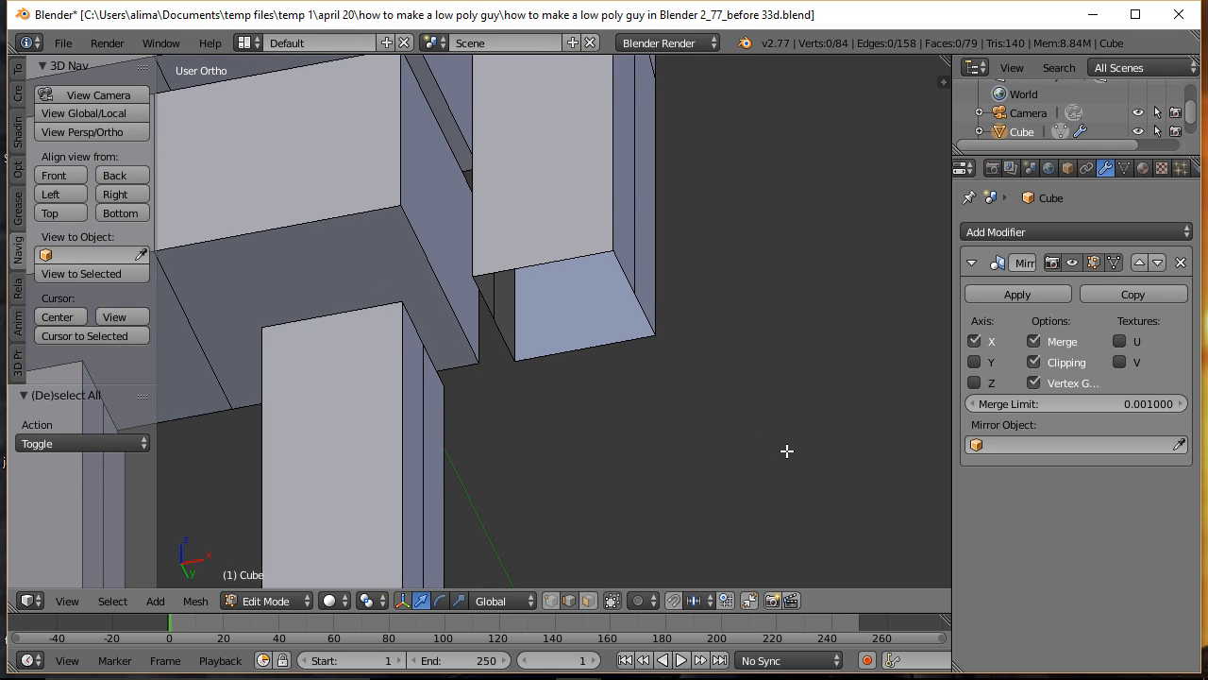
alt+right_click(646, 312)
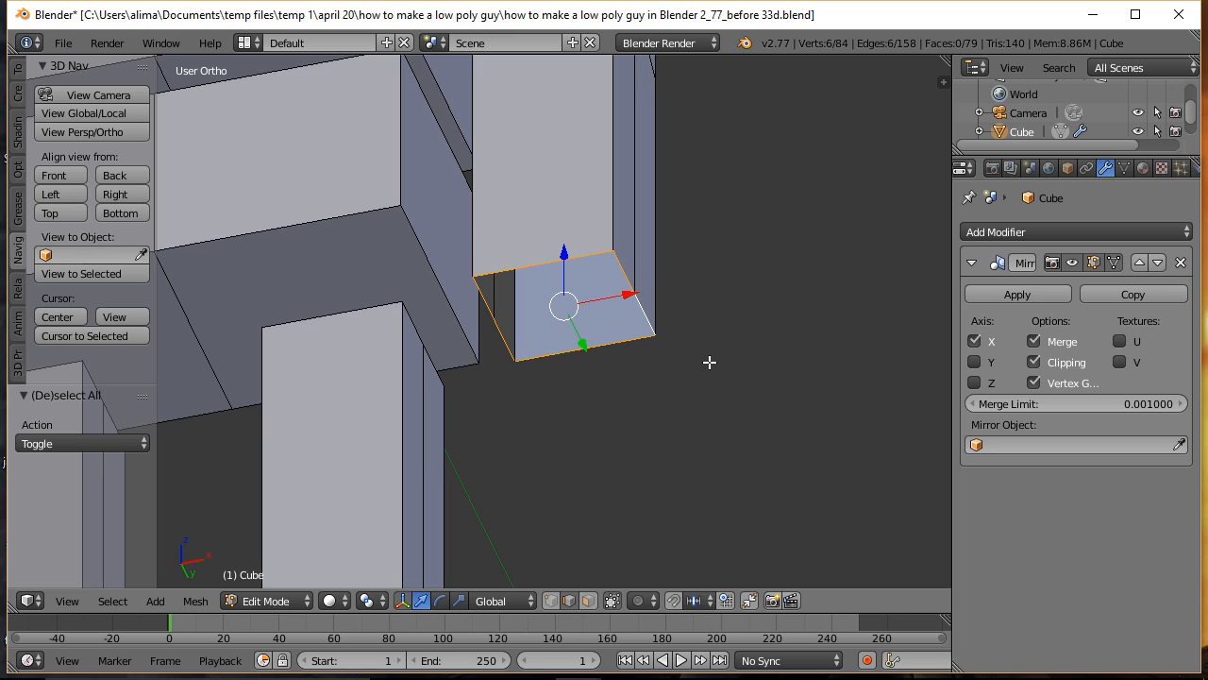
key(ctrl)
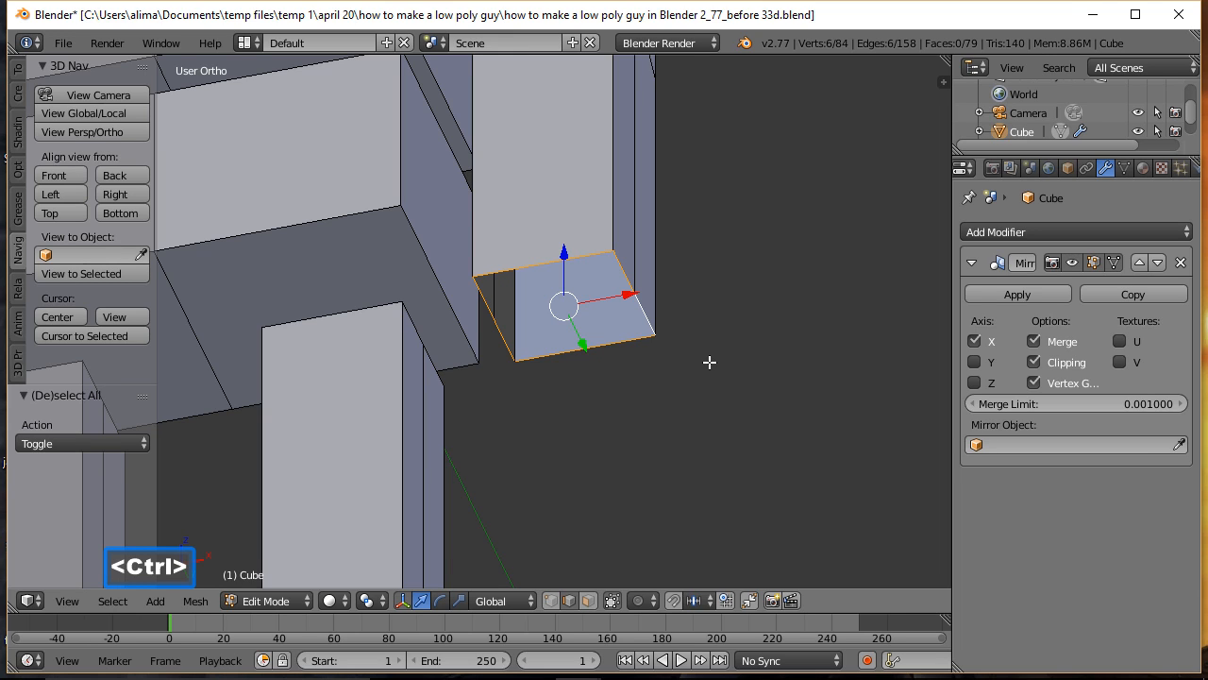
key(ctrl+f)
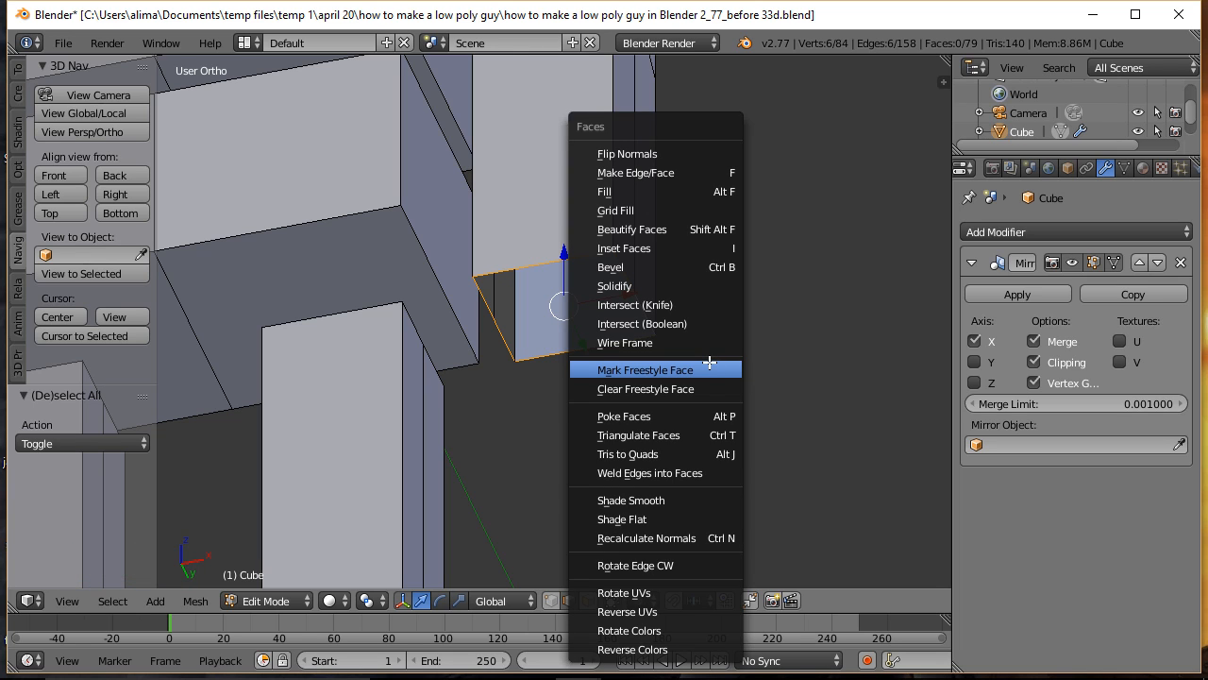
click(686, 213)
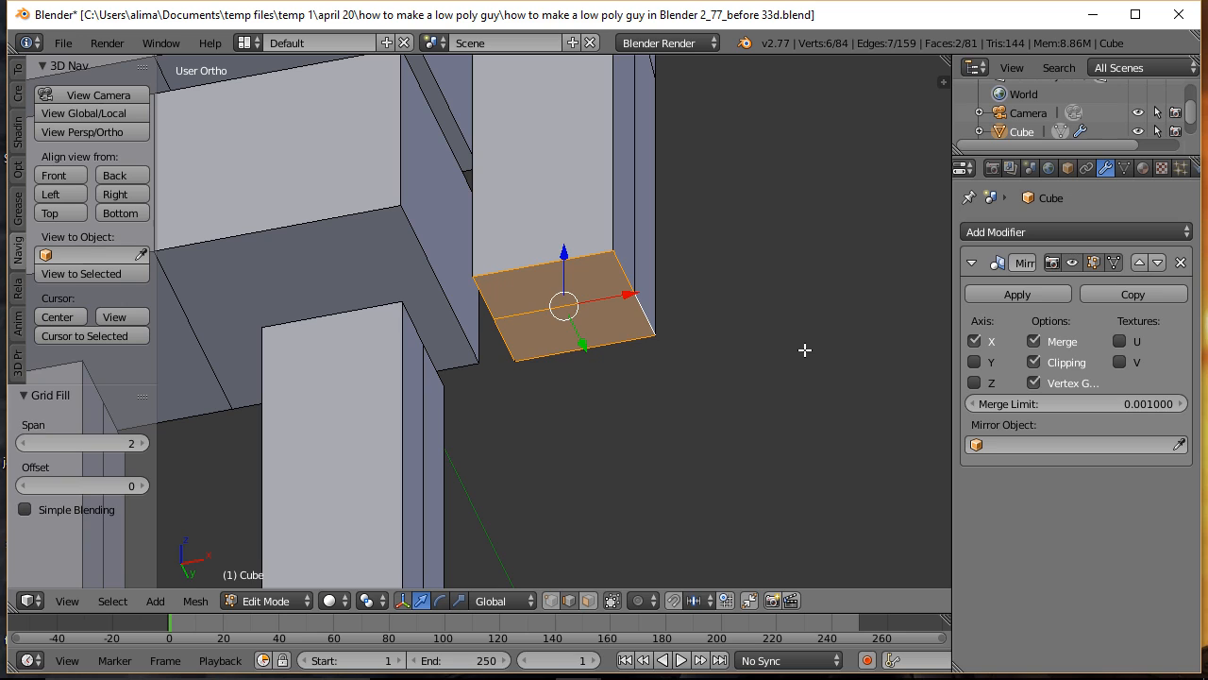
key(a)
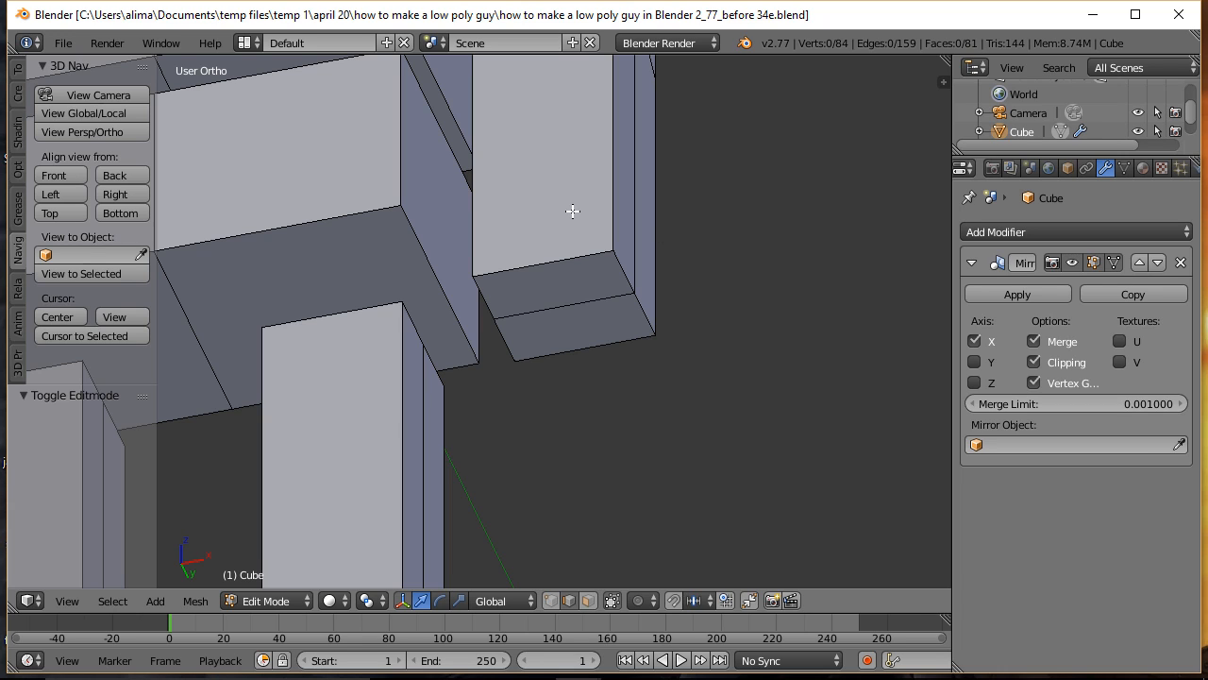
Step: Add one centred loop cut running lengthwise through the arm and across its bottom faces, and clear the selection
key(ctrl)
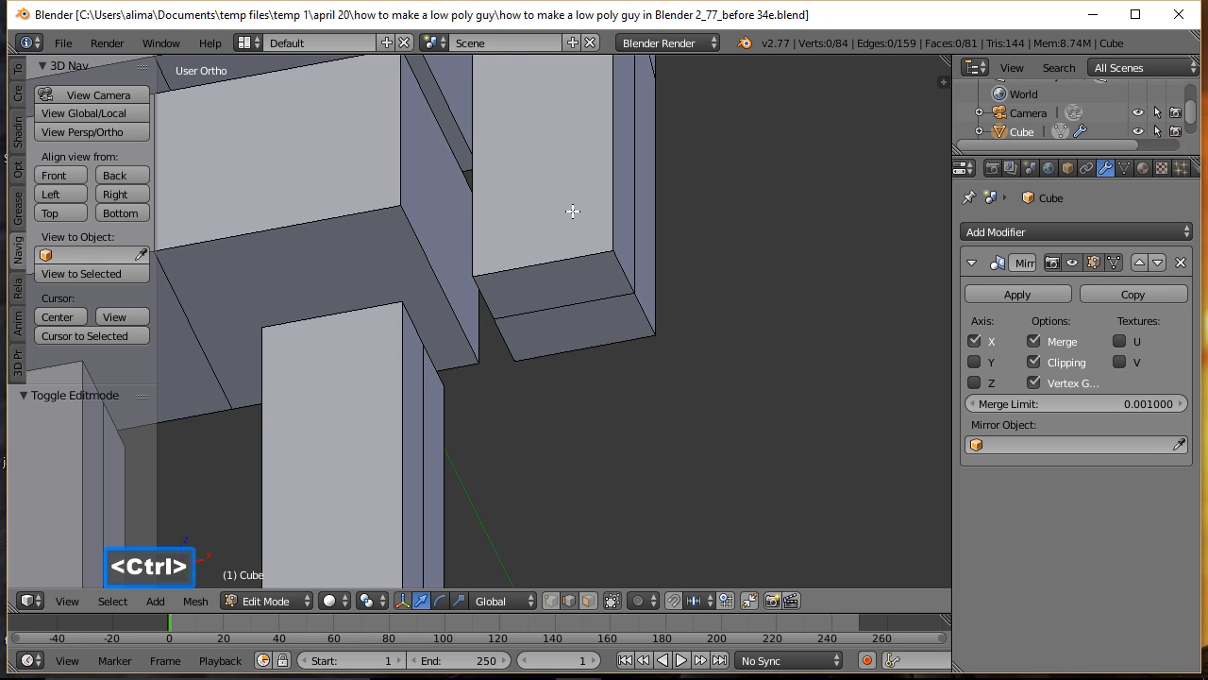
key(ctrl+r)
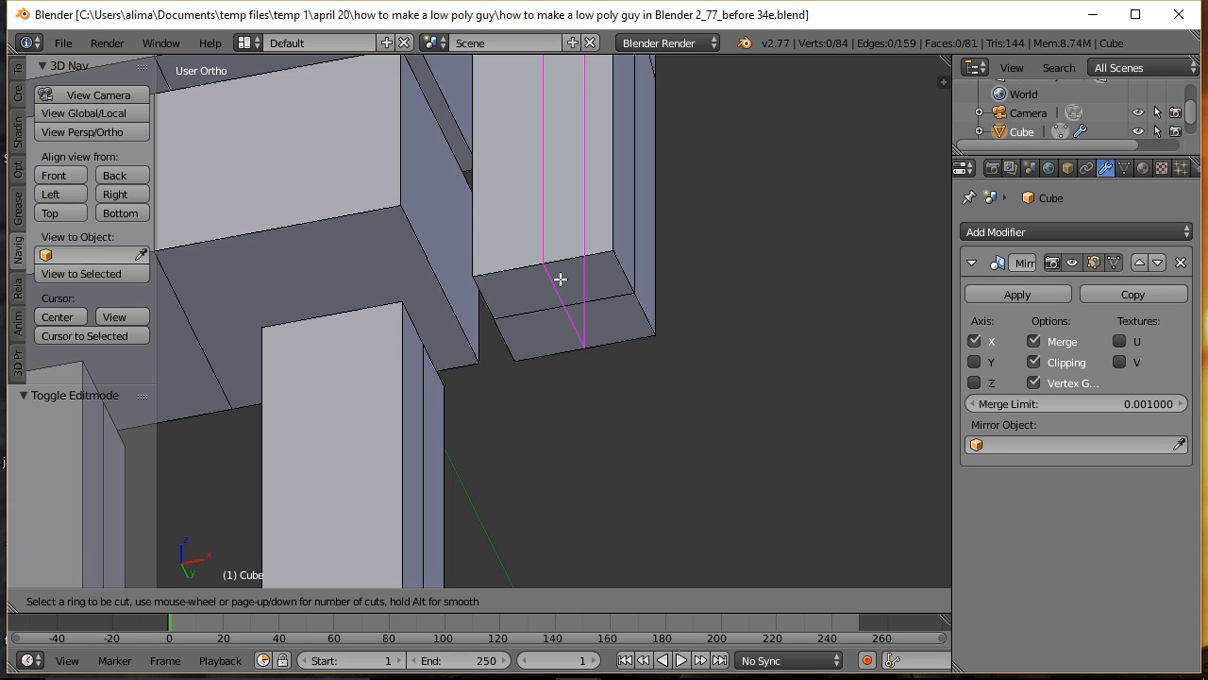
click(560, 279)
click(560, 279)
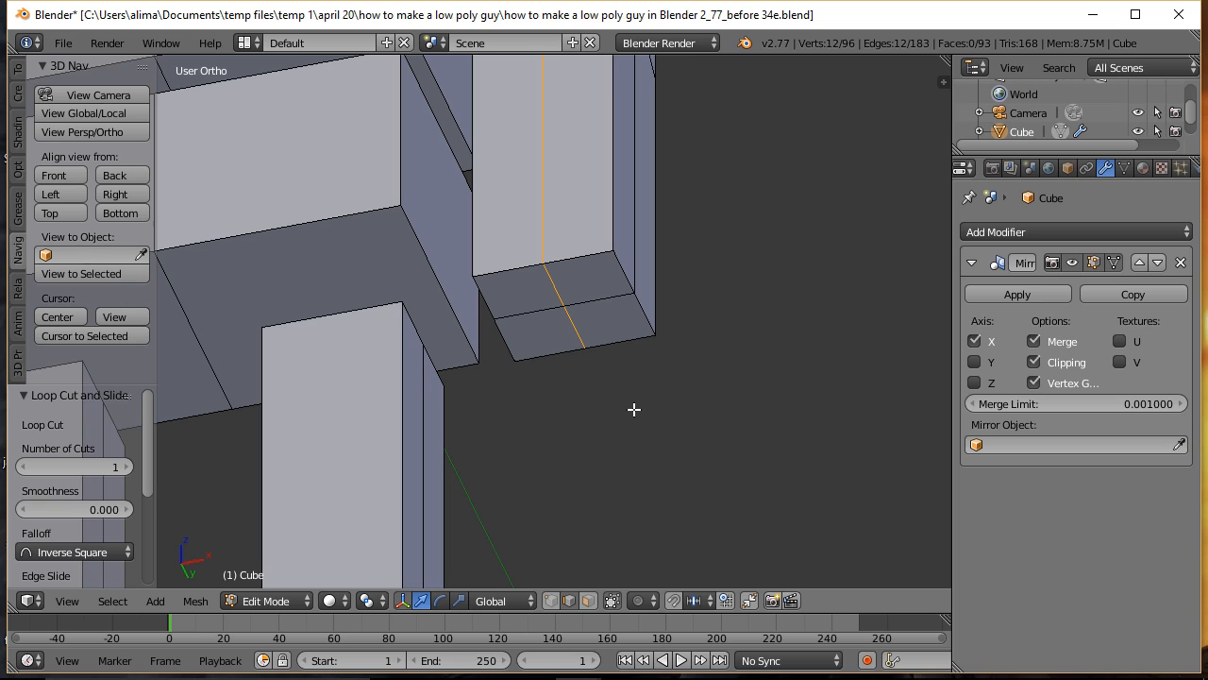
key(a)
Step: In face selection, extrude the two outer bottom faces of the arm downward along Z to begin the hand, and clear the selection
click(587, 600)
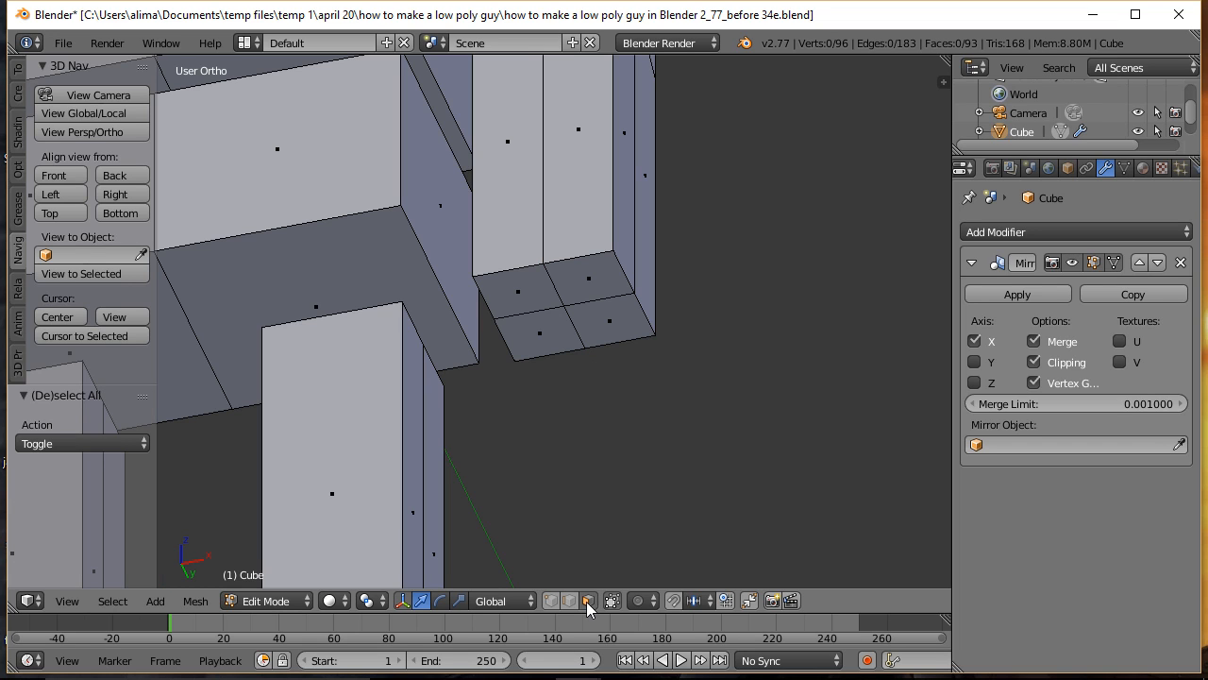
right_click(597, 278)
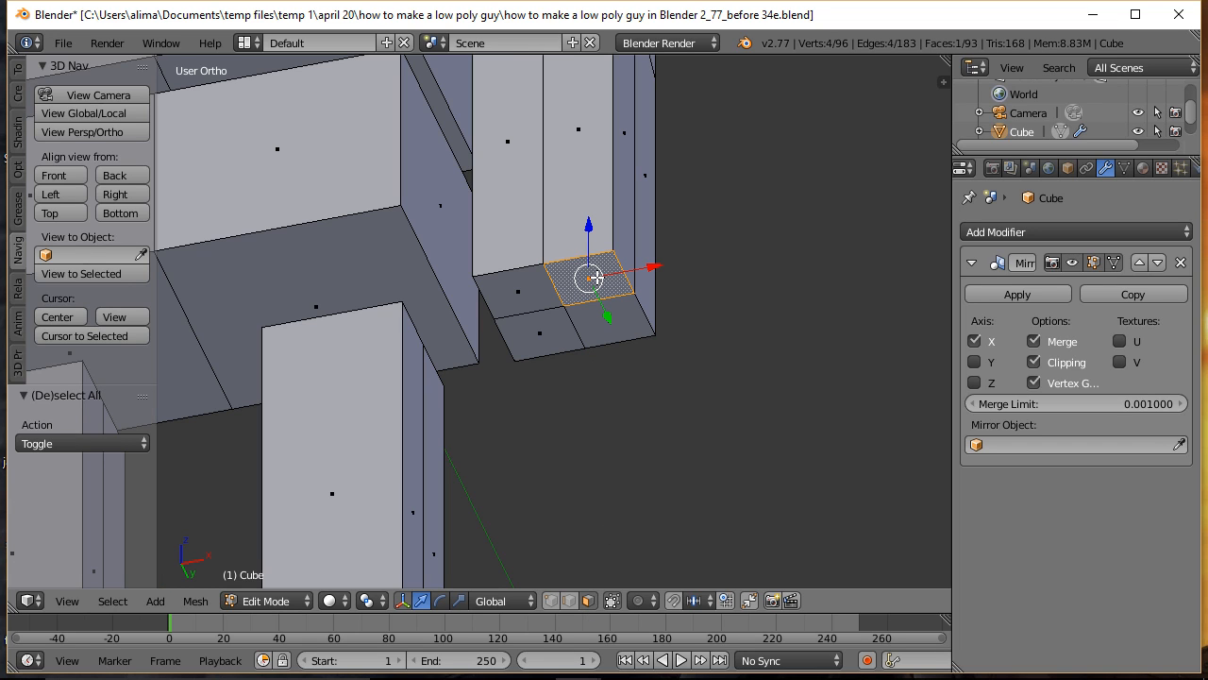
shift+right_click(630, 324)
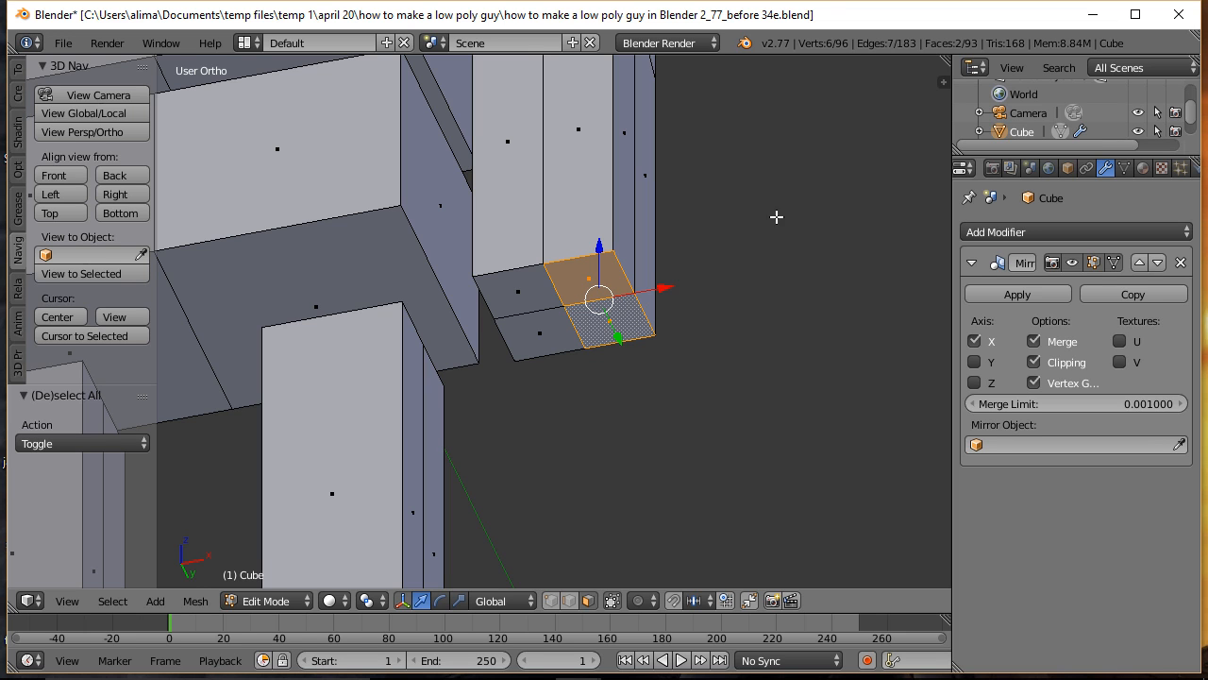
key(ctrl)
ctrl+middle_drag(777, 144, 783, 286)
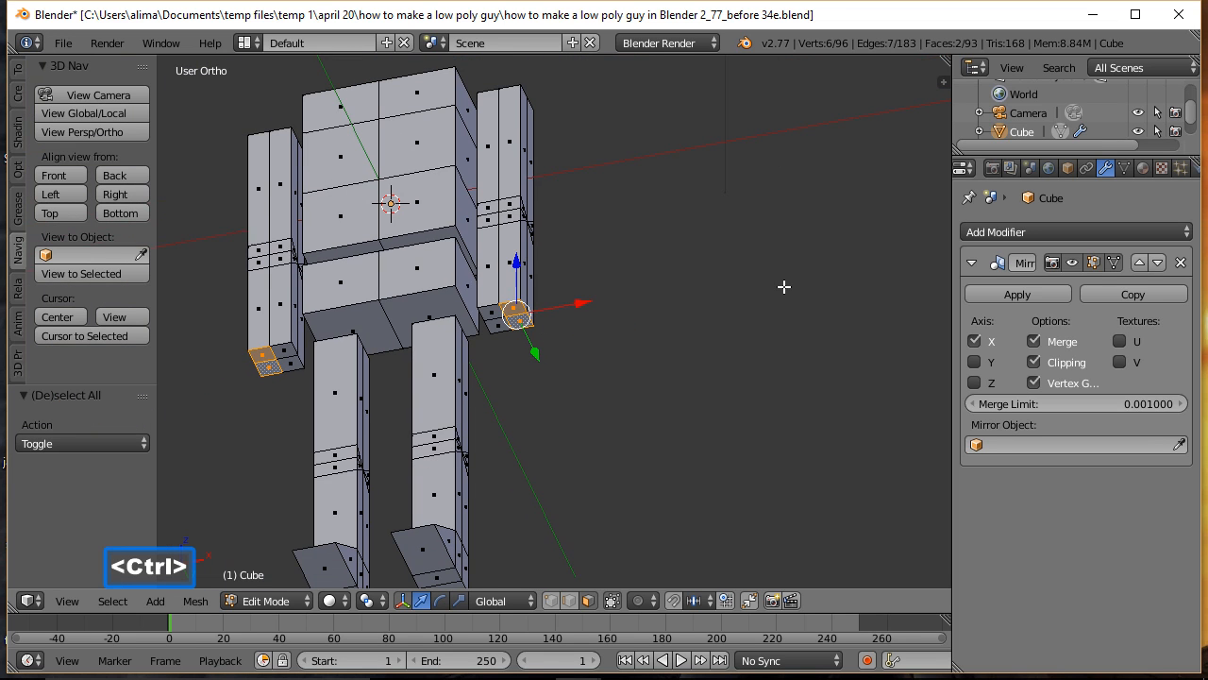
middle_drag(745, 183, 681, 272)
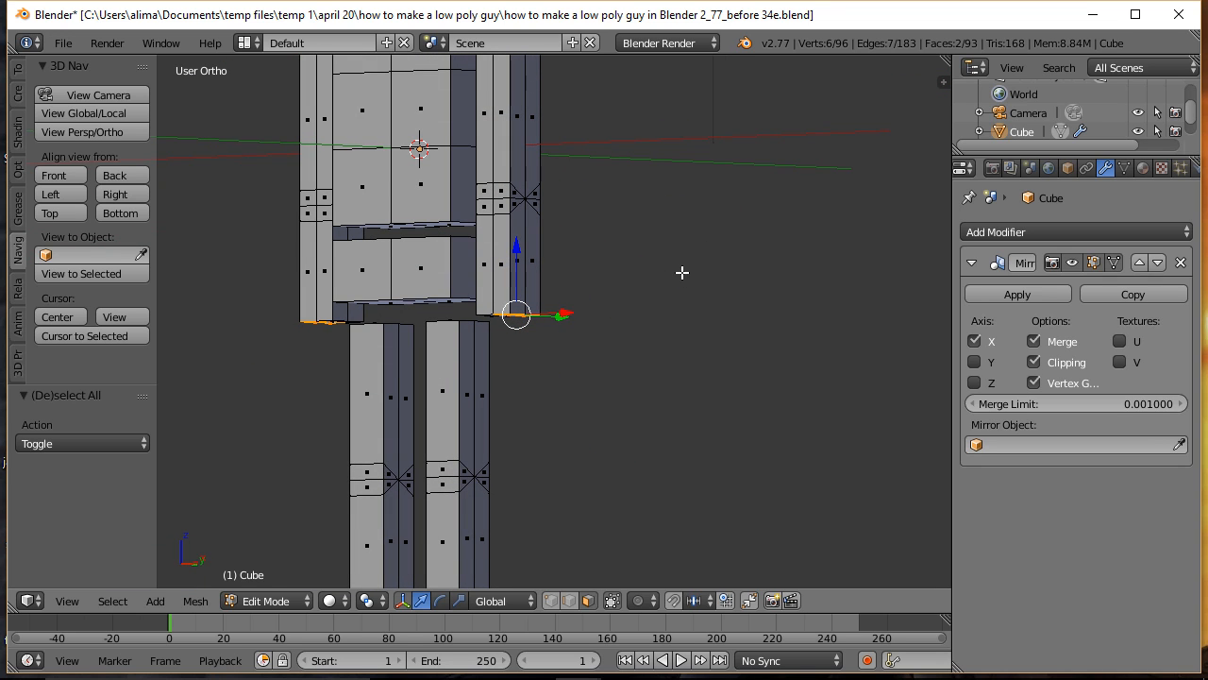
key(e)
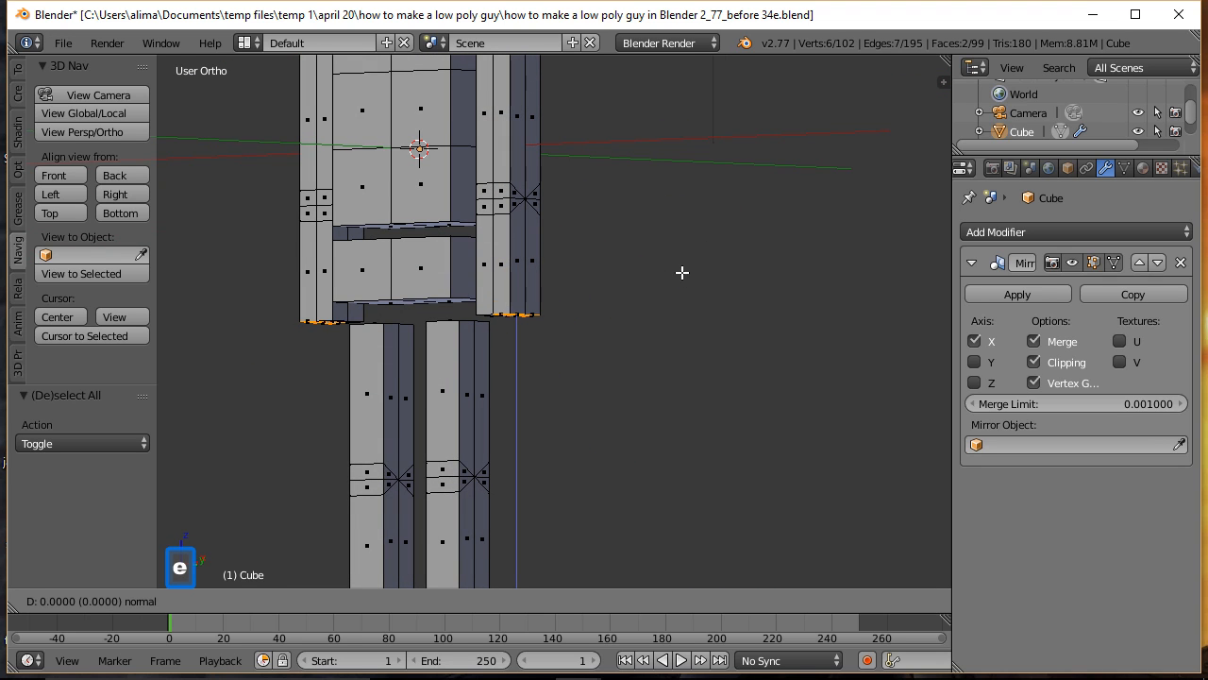
click(681, 273)
drag(516, 248, 506, 298)
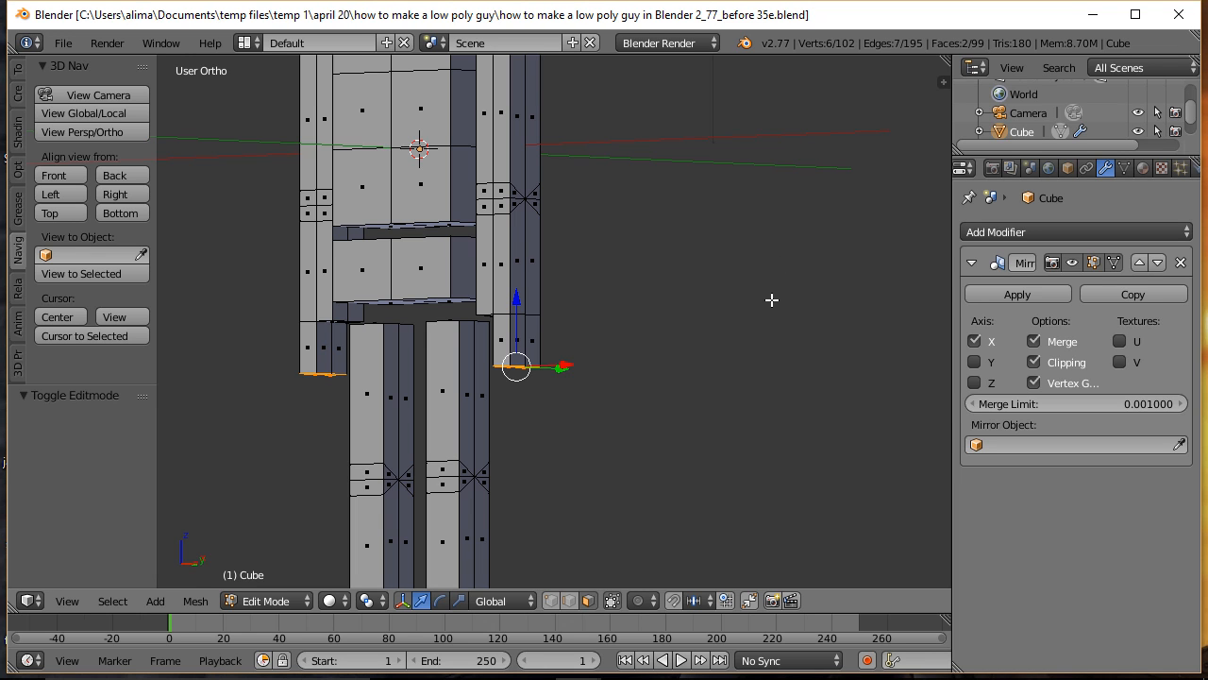
key(a)
Step: Extrude the front inner bottom face of the arm in place and scale the new face to about 0.63
middle_drag(601, 421, 732, 355)
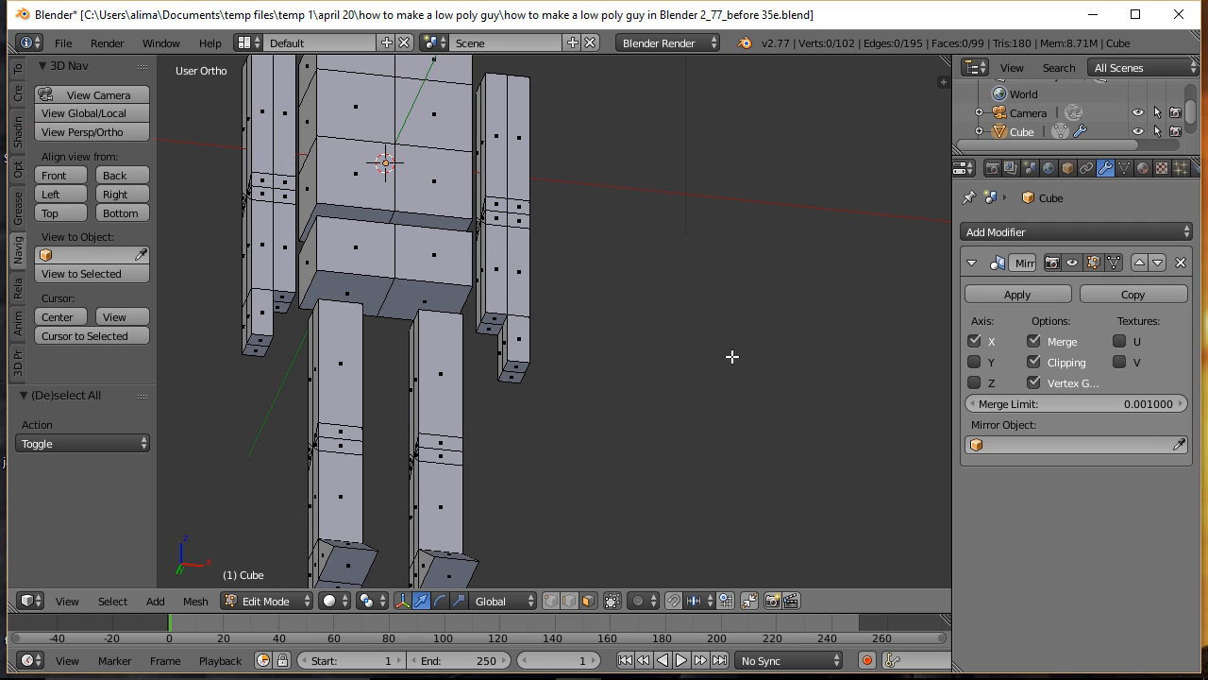
key(b)
drag(462, 269, 567, 426)
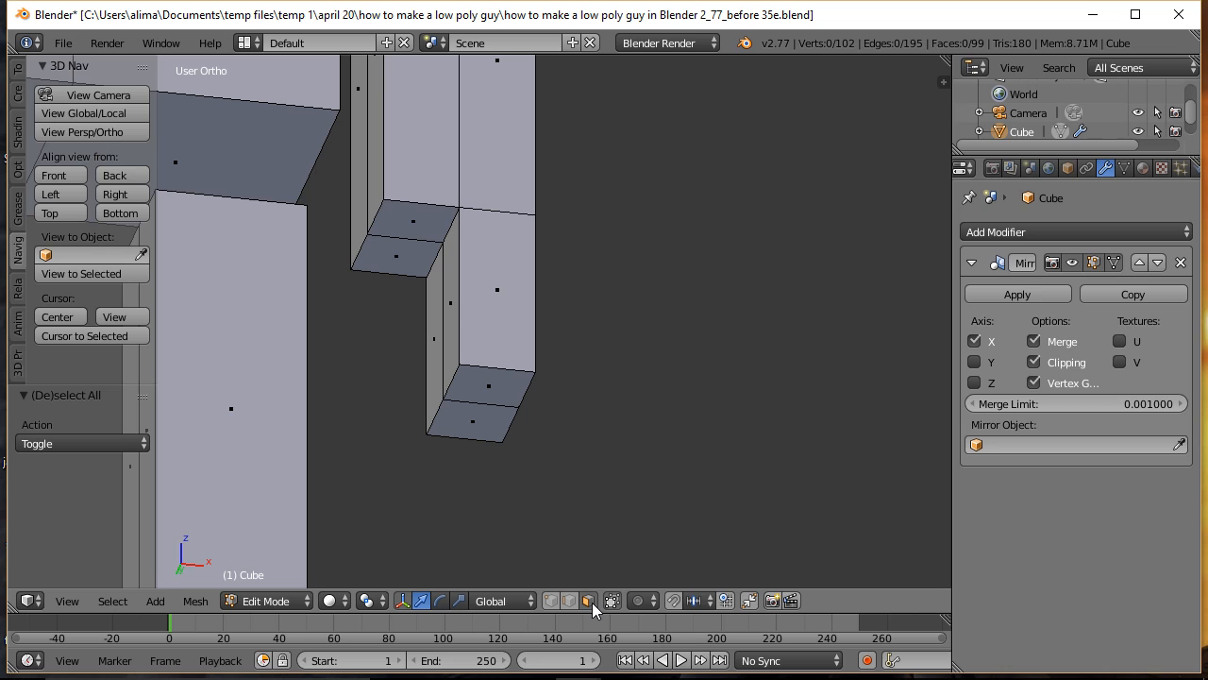
right_click(425, 223)
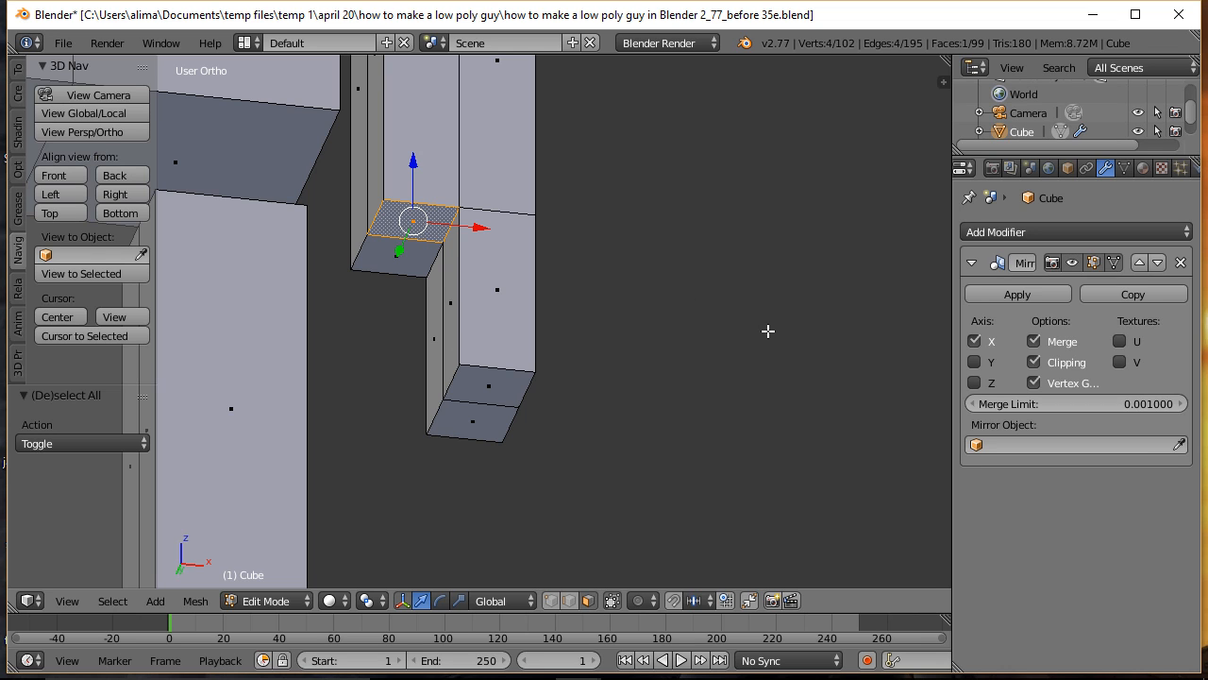
key(e)
right_click(767, 331)
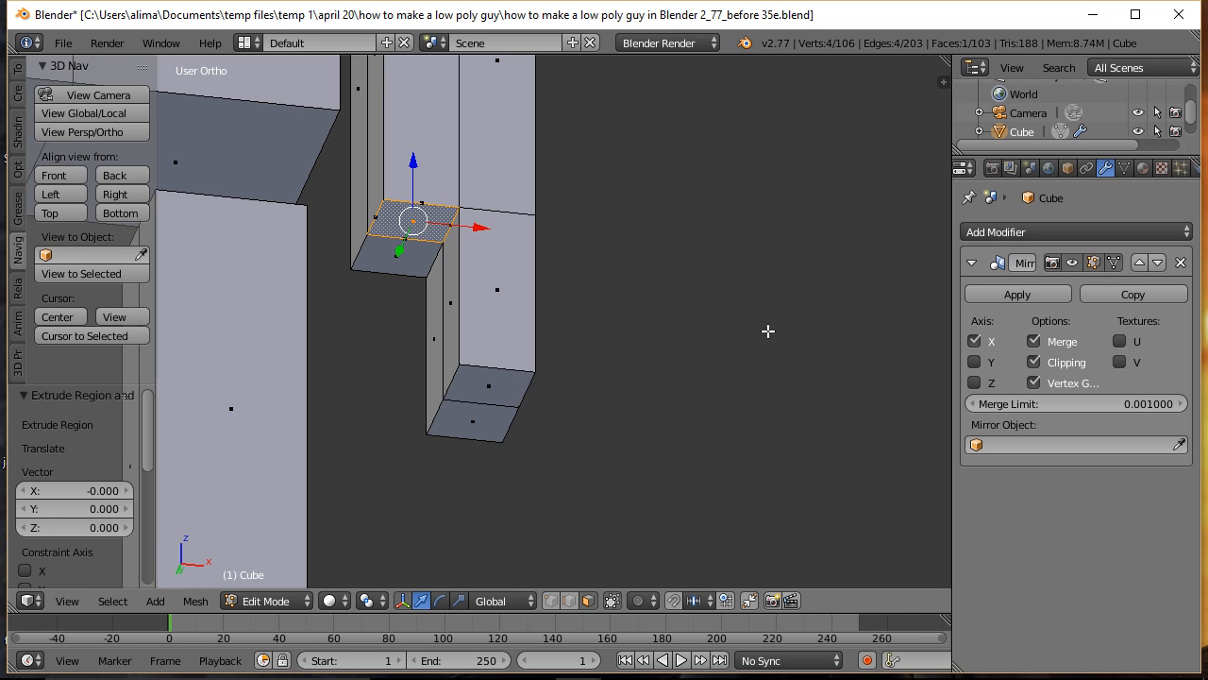
key(s)
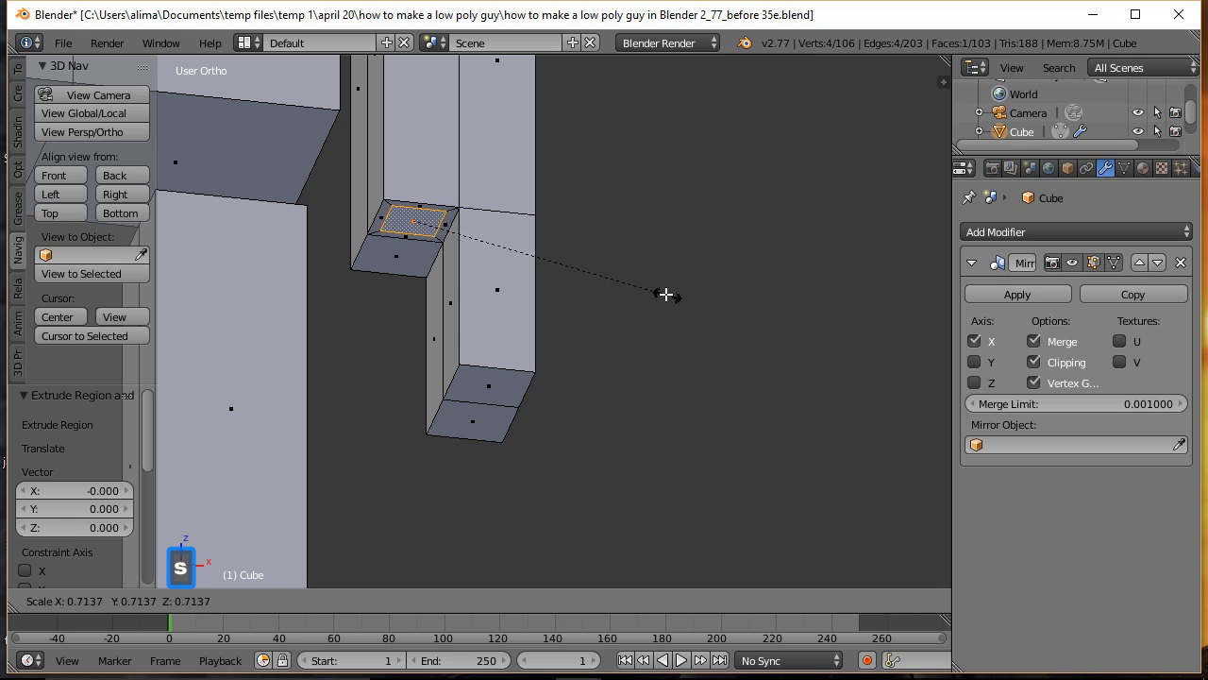
click(639, 280)
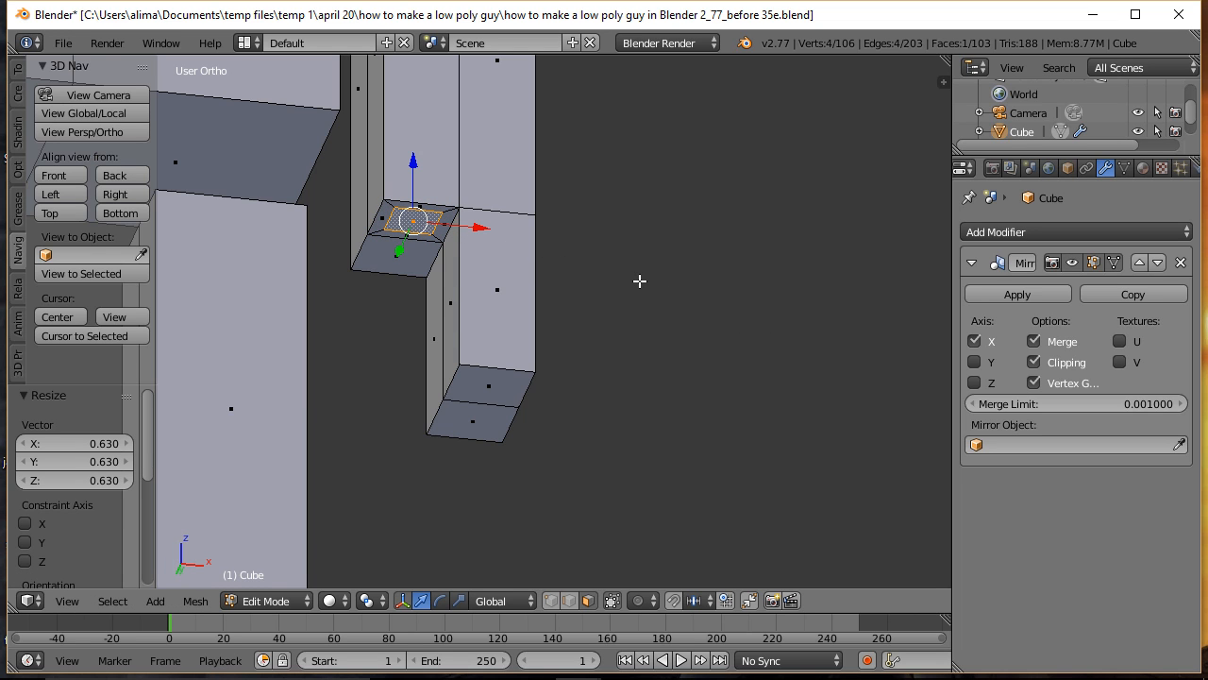
Step: Extrude the shrunken face down about 0.337 along Z to form the thumb, and clear the selection
key(e)
click(640, 281)
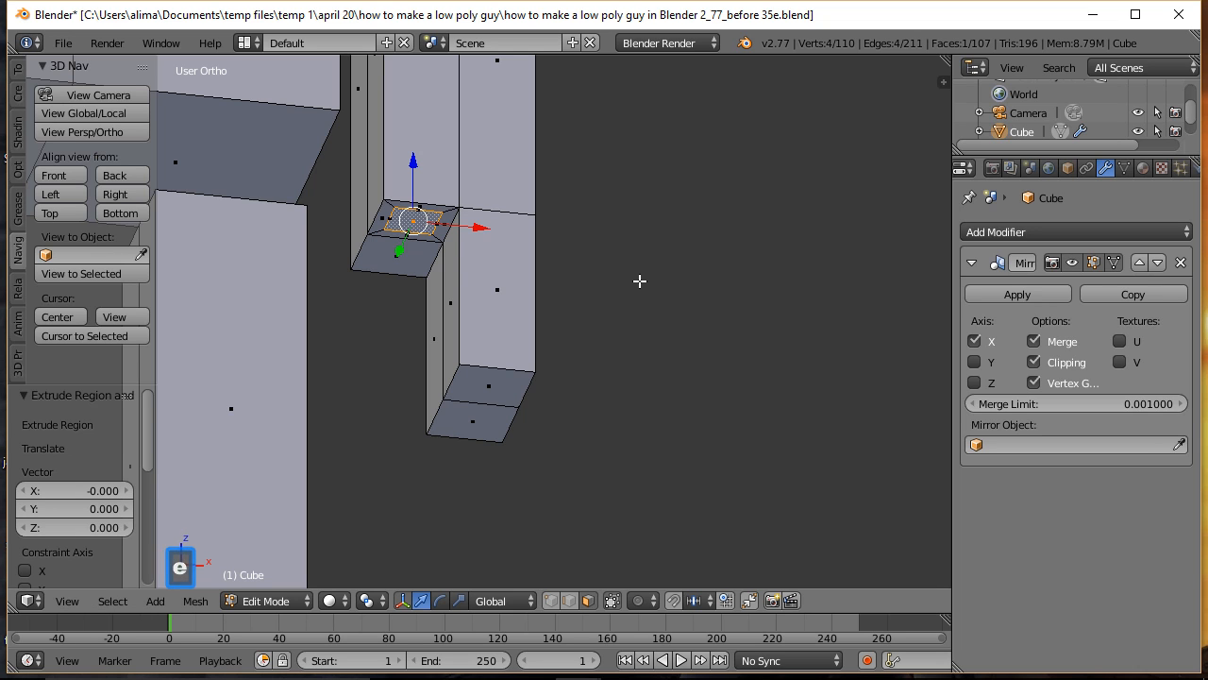
drag(411, 159, 410, 244)
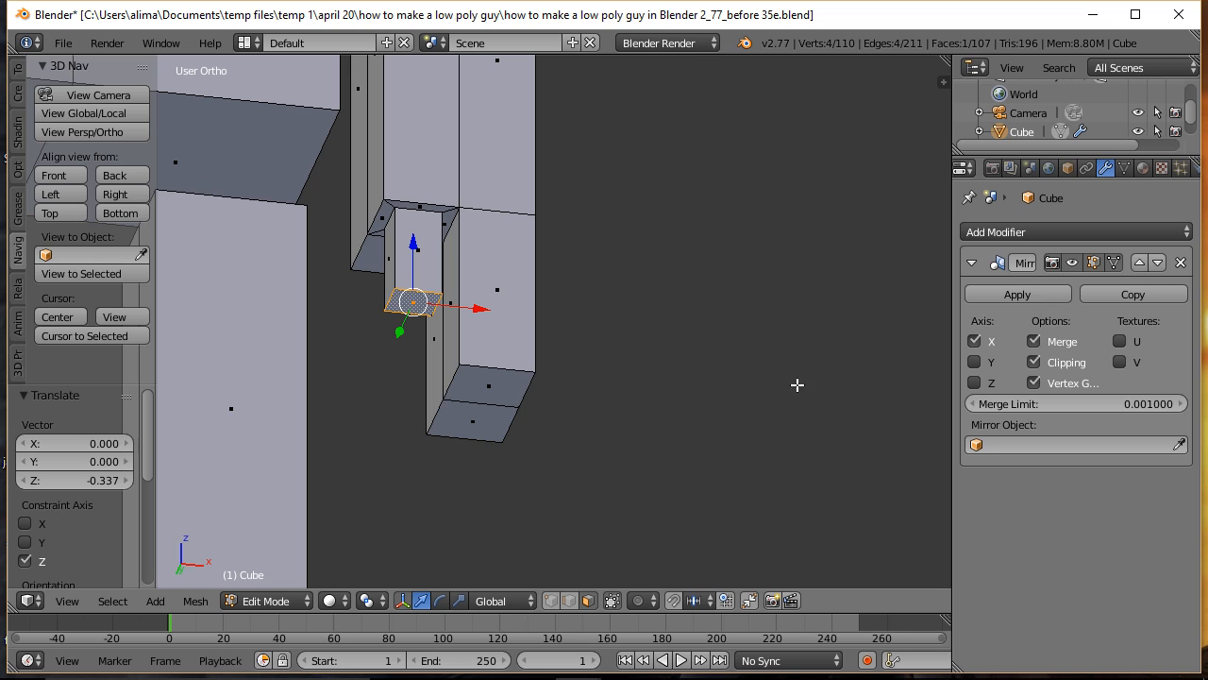
middle_drag(777, 331, 679, 364)
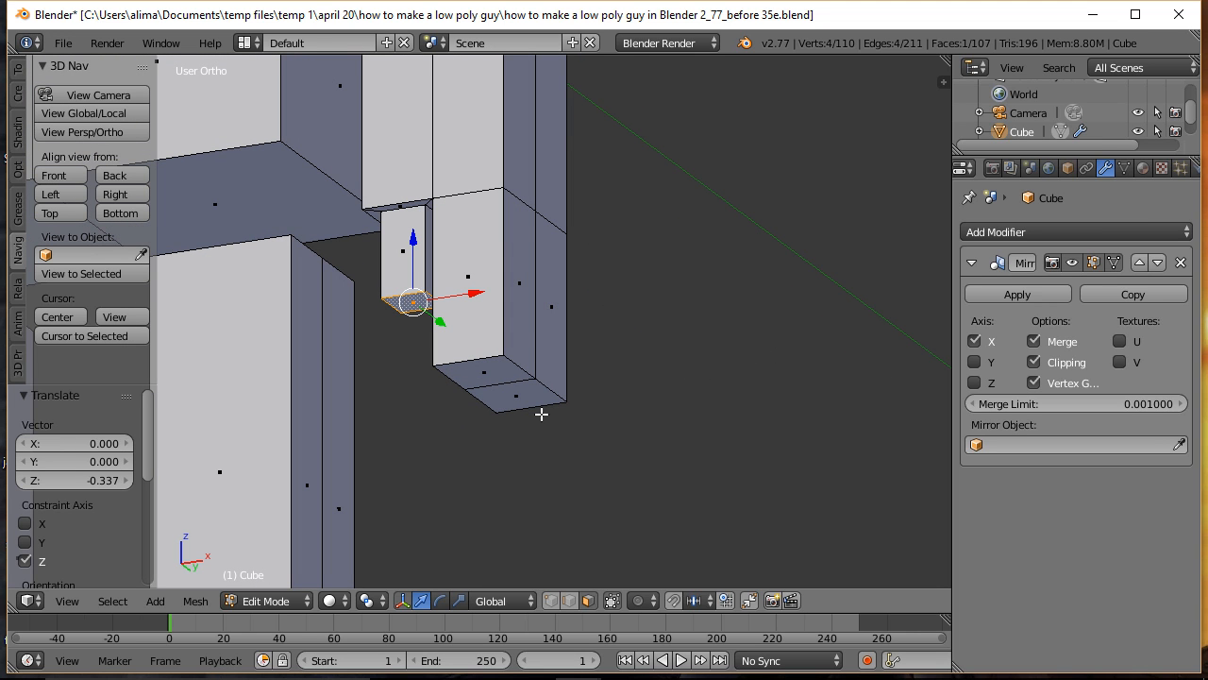
key(a)
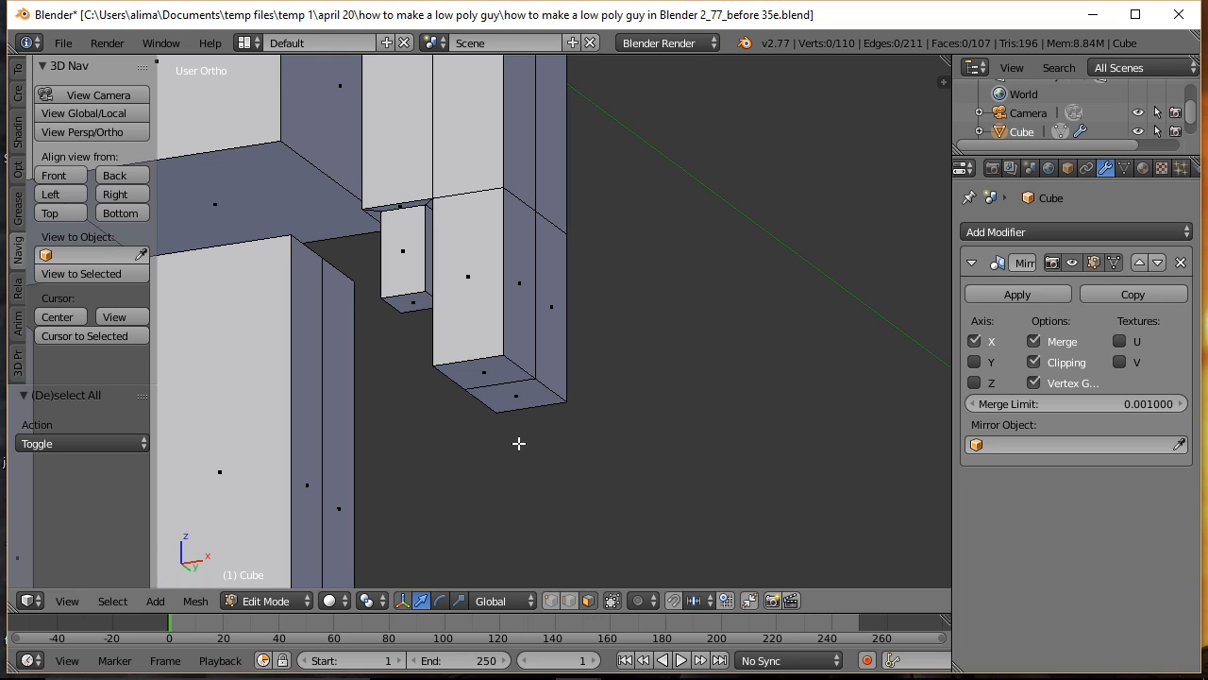
Step: Move the two bottom faces of the hand's finger block down about 0.25 along Z, and clear the selection
right_click(480, 376)
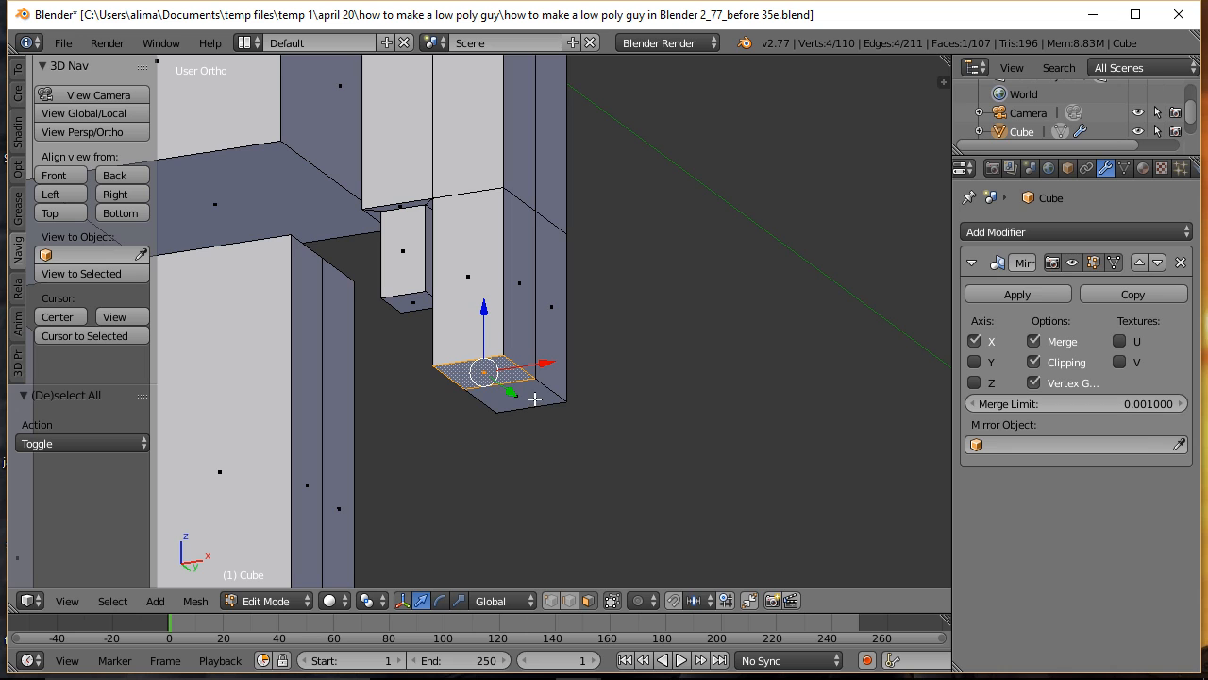
key(e)
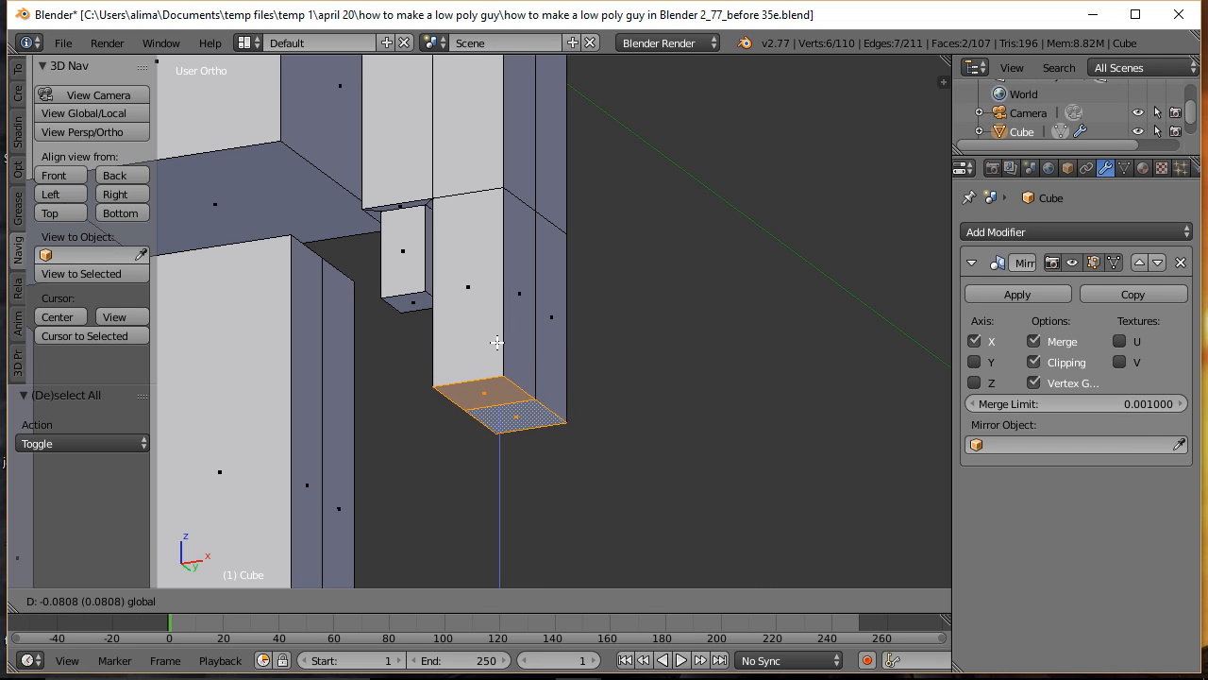
click(496, 382)
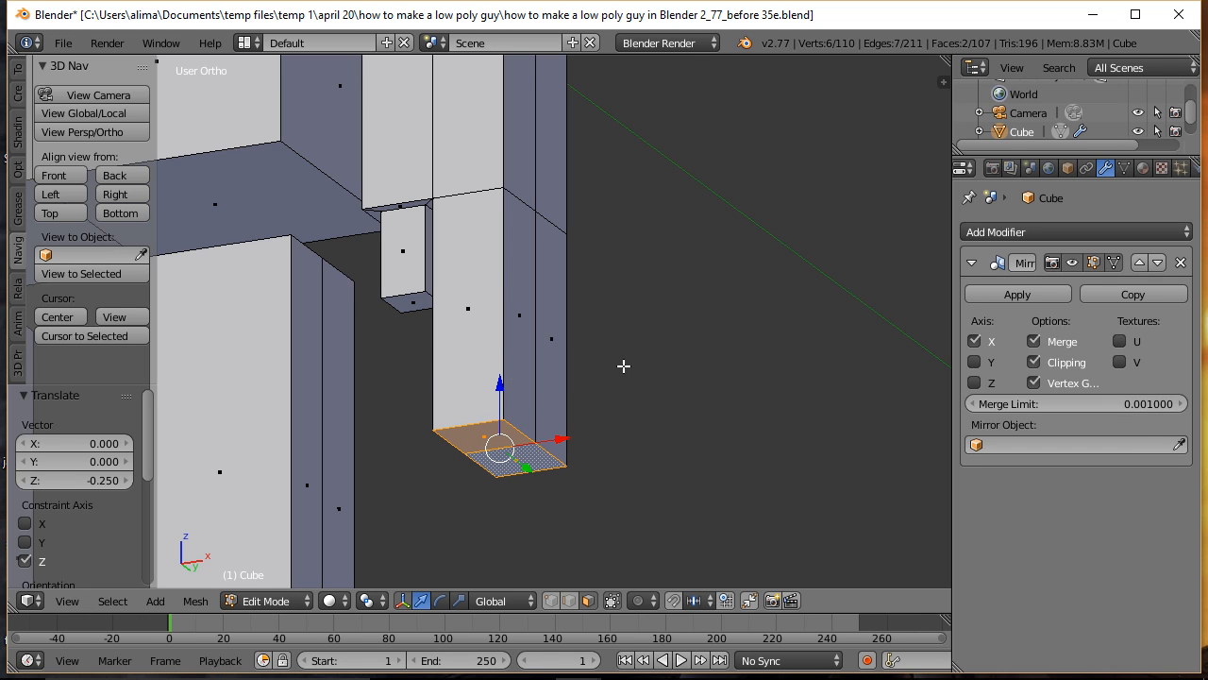
key(a)
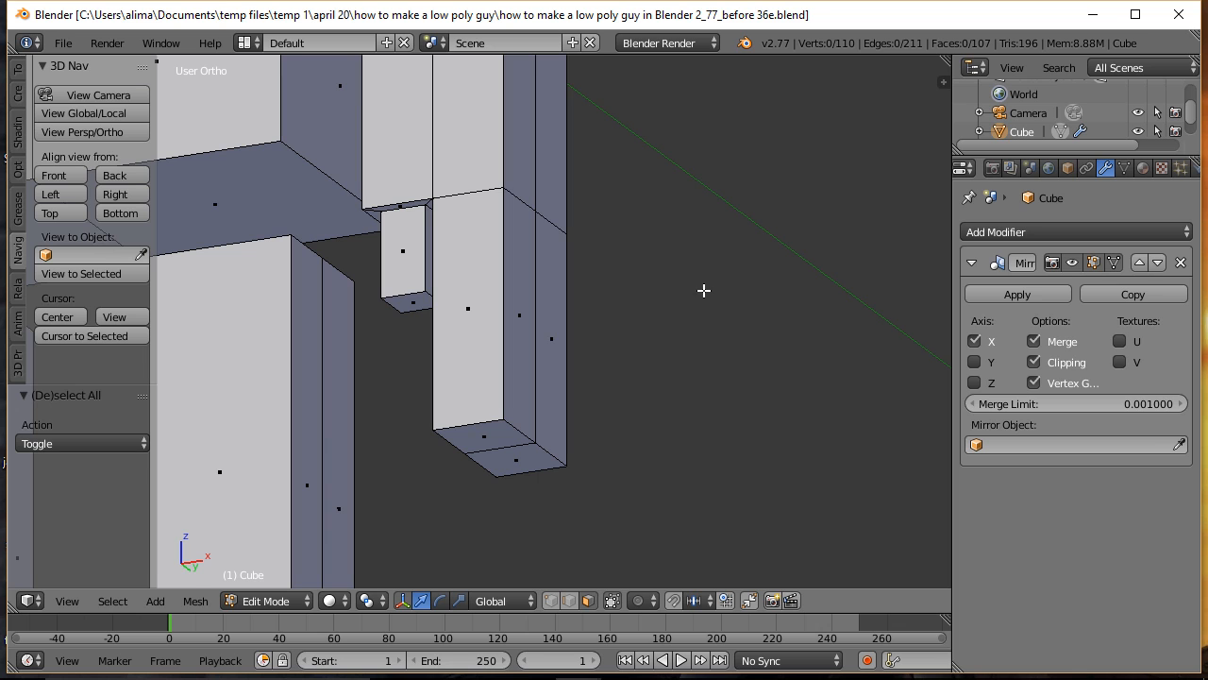
Step: In edge selection, raise the rear bottom edge of the finger block about 0.26 along Z to bevel the hand
ctrl+middle_drag(708, 234, 707, 249)
ctrl+middle_drag(706, 248, 726, 444)
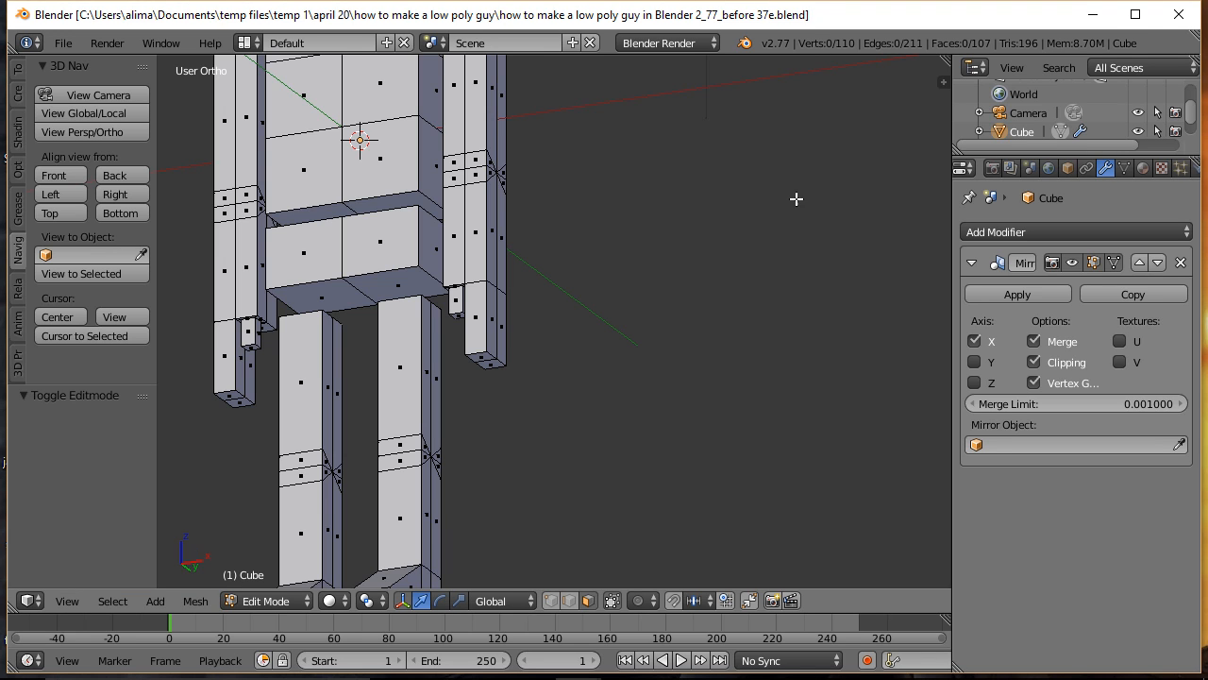
middle_drag(796, 198, 559, 201)
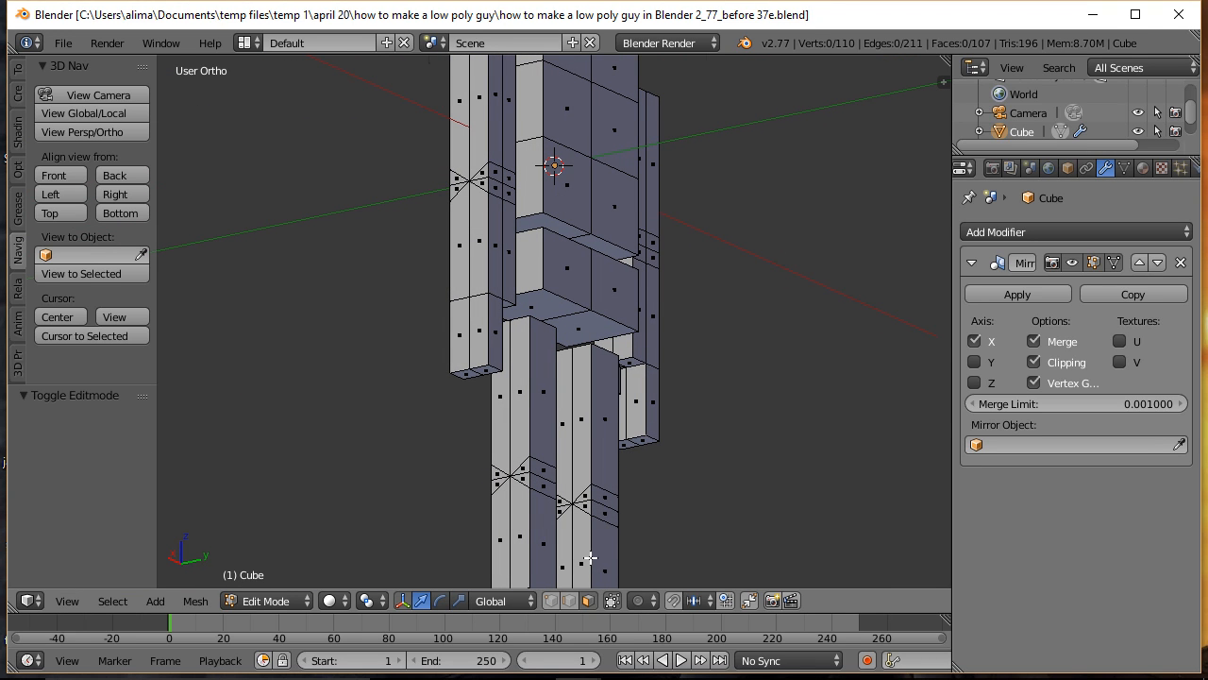
click(569, 601)
right_click(496, 367)
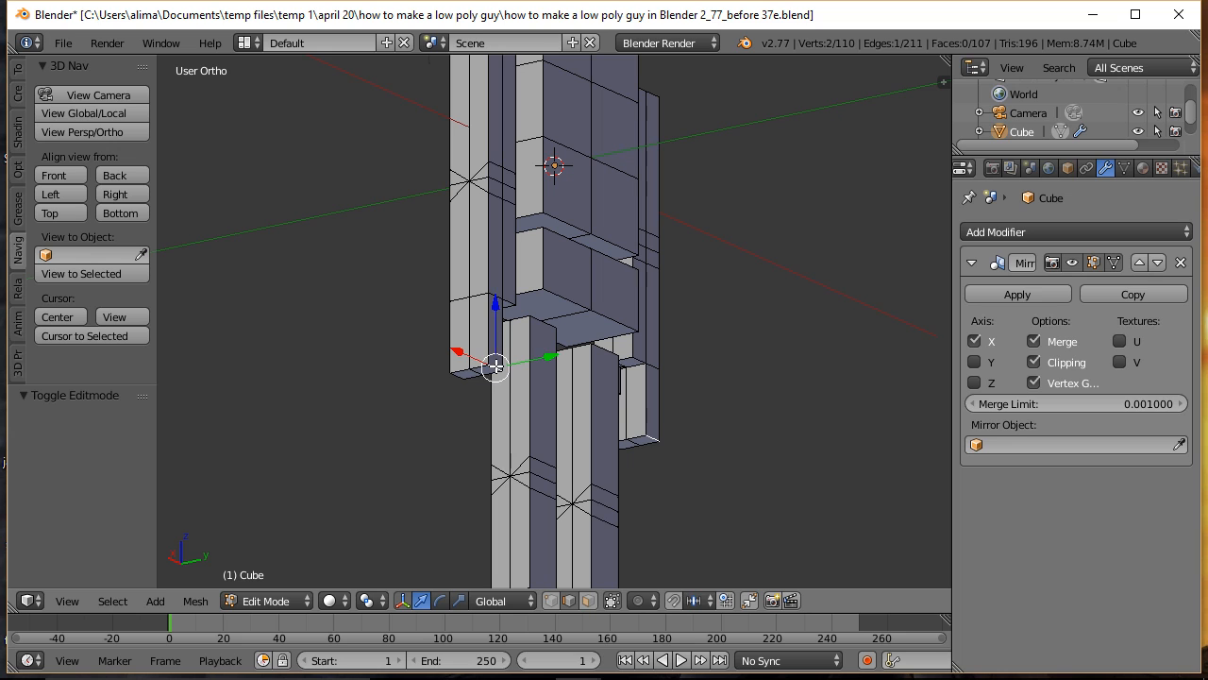
key(g)
key(z)
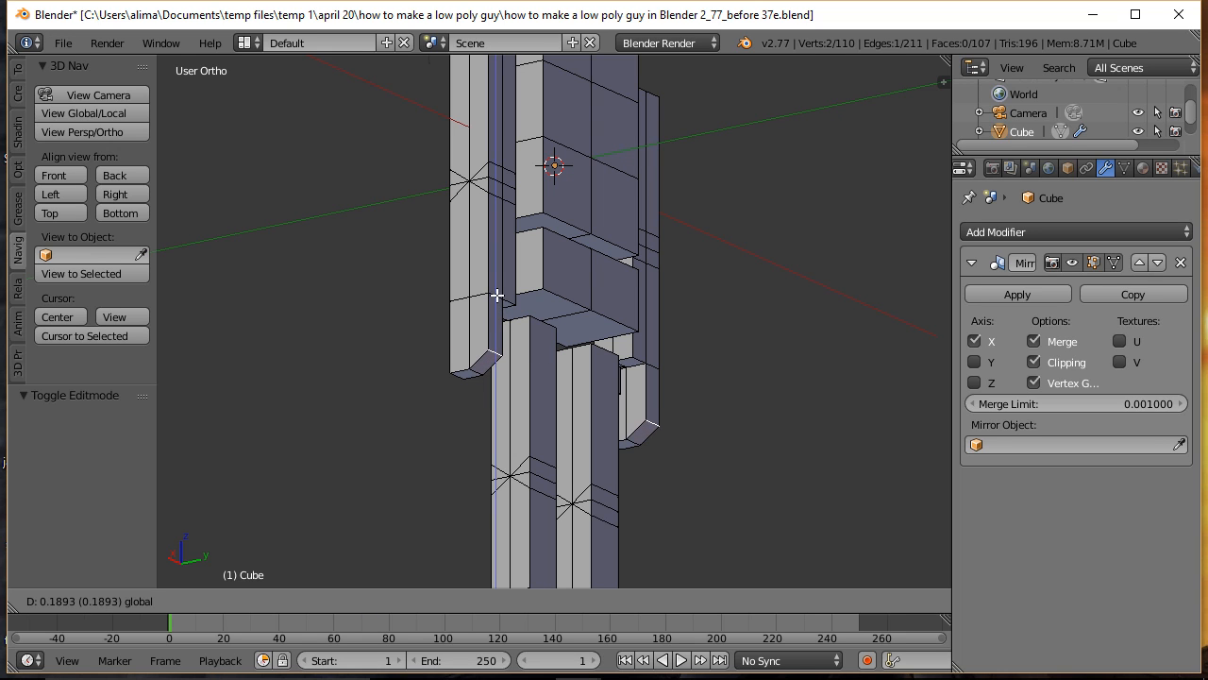
click(497, 292)
Step: In face selection, duplicate the torso's top face and raise the copy about 0.329 along Z
middle_drag(356, 269, 639, 313)
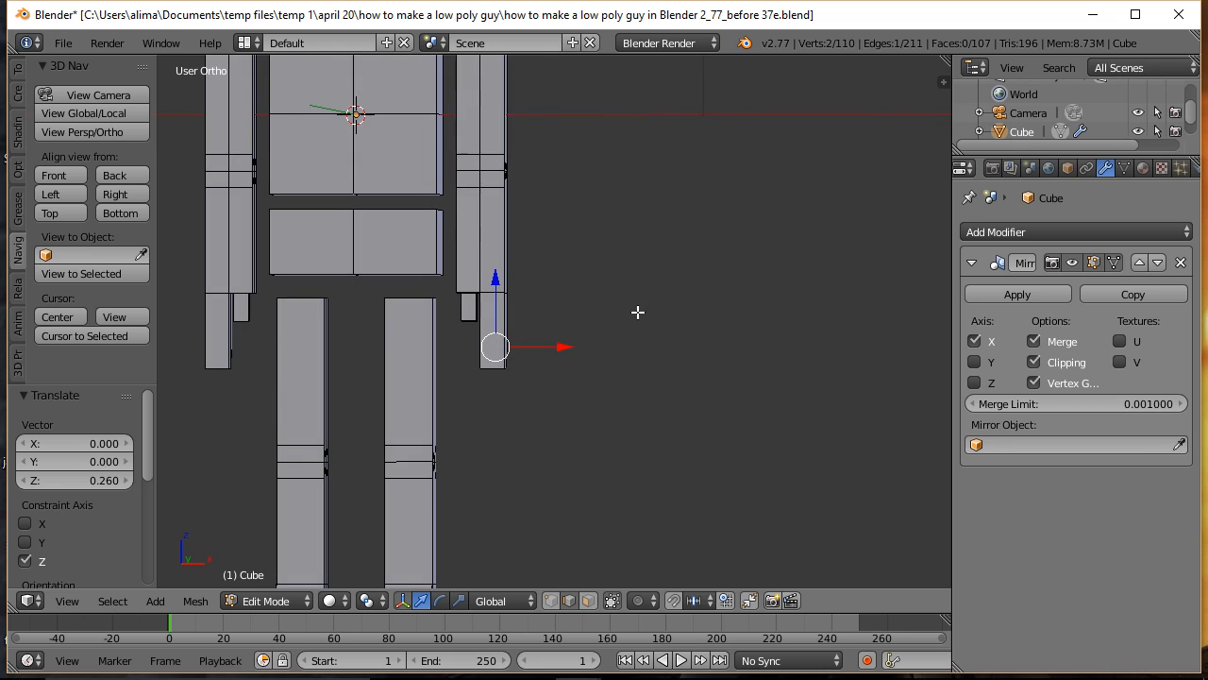
key(ctrl)
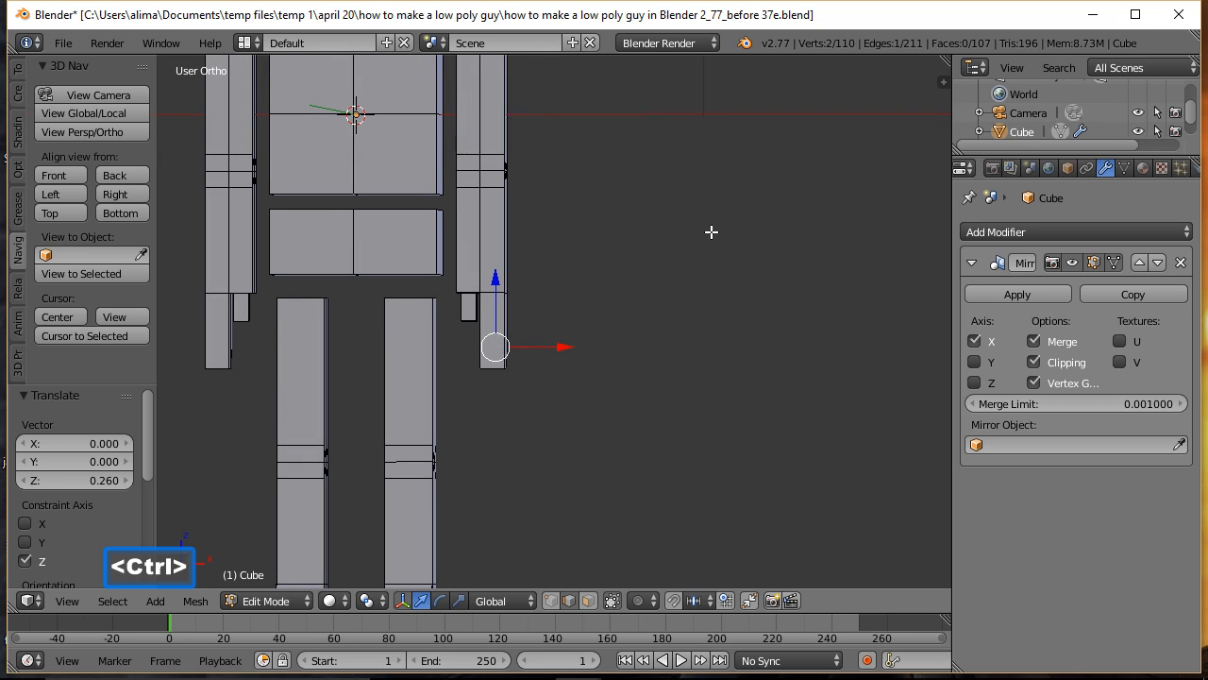
scroll(723, 173, down, 4)
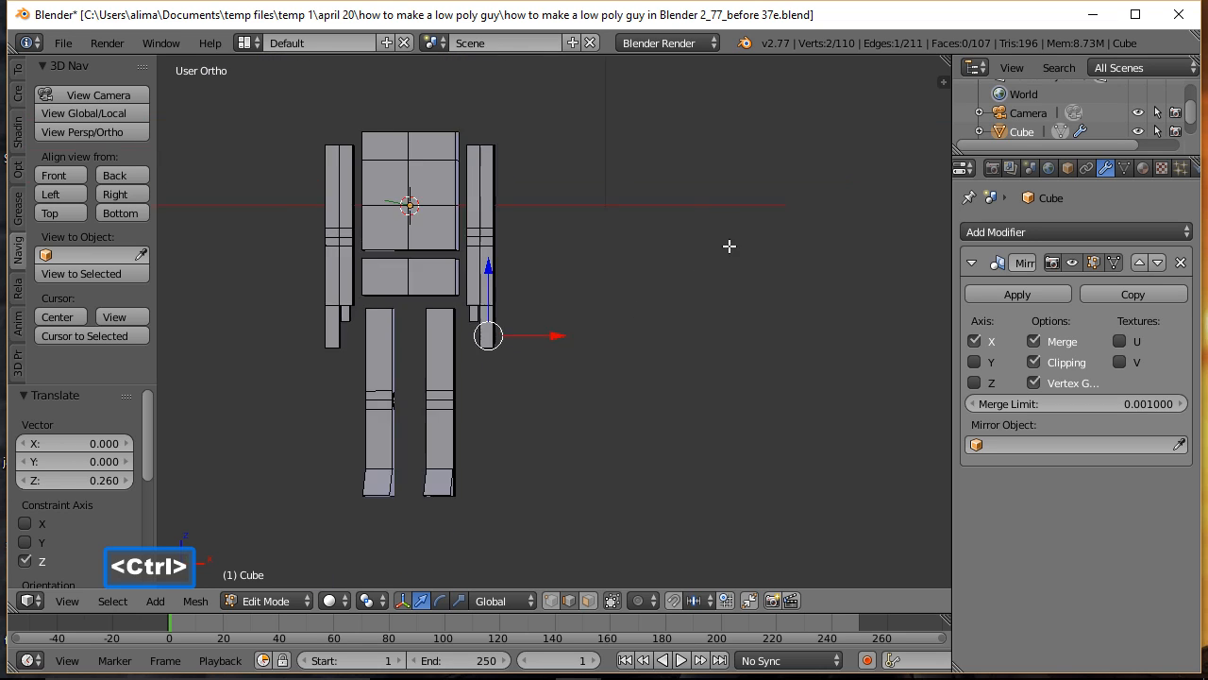
middle_drag(704, 173, 682, 251)
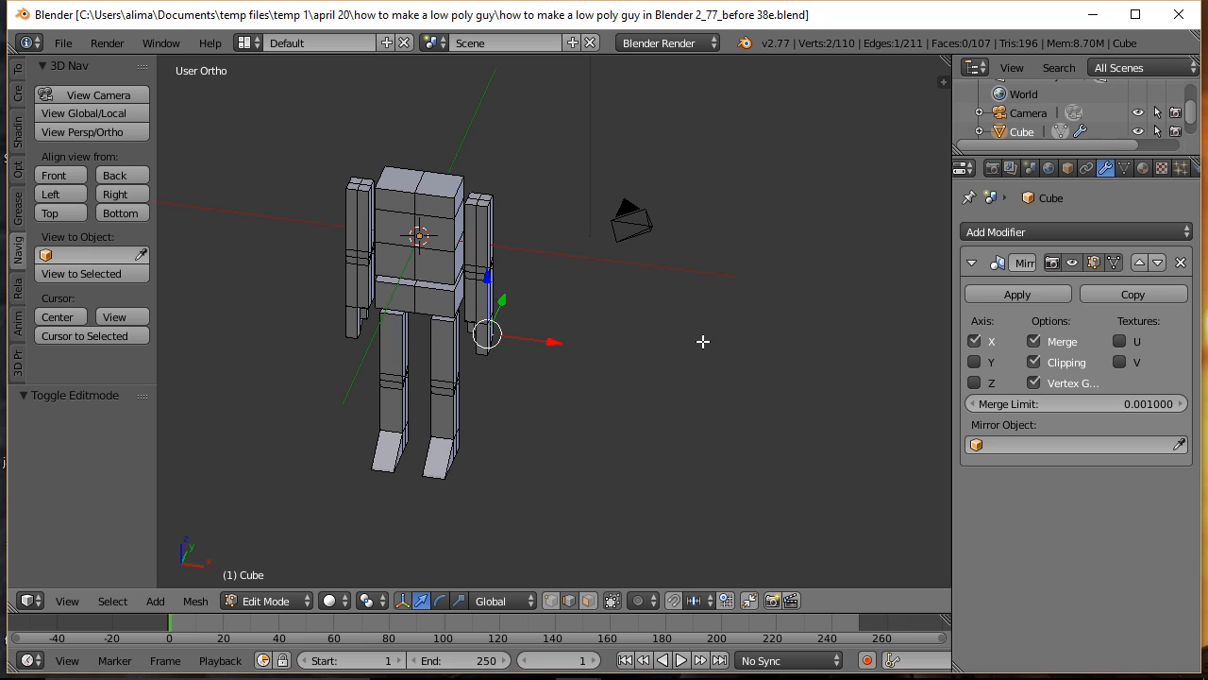
click(586, 601)
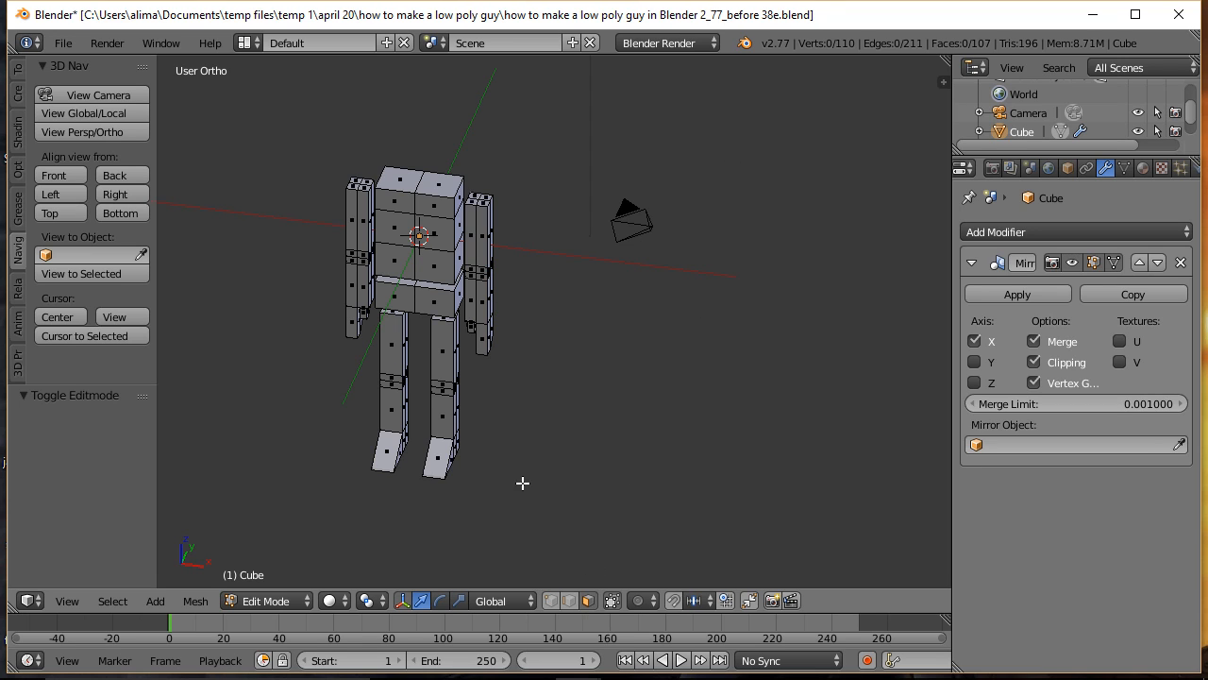
right_click(437, 183)
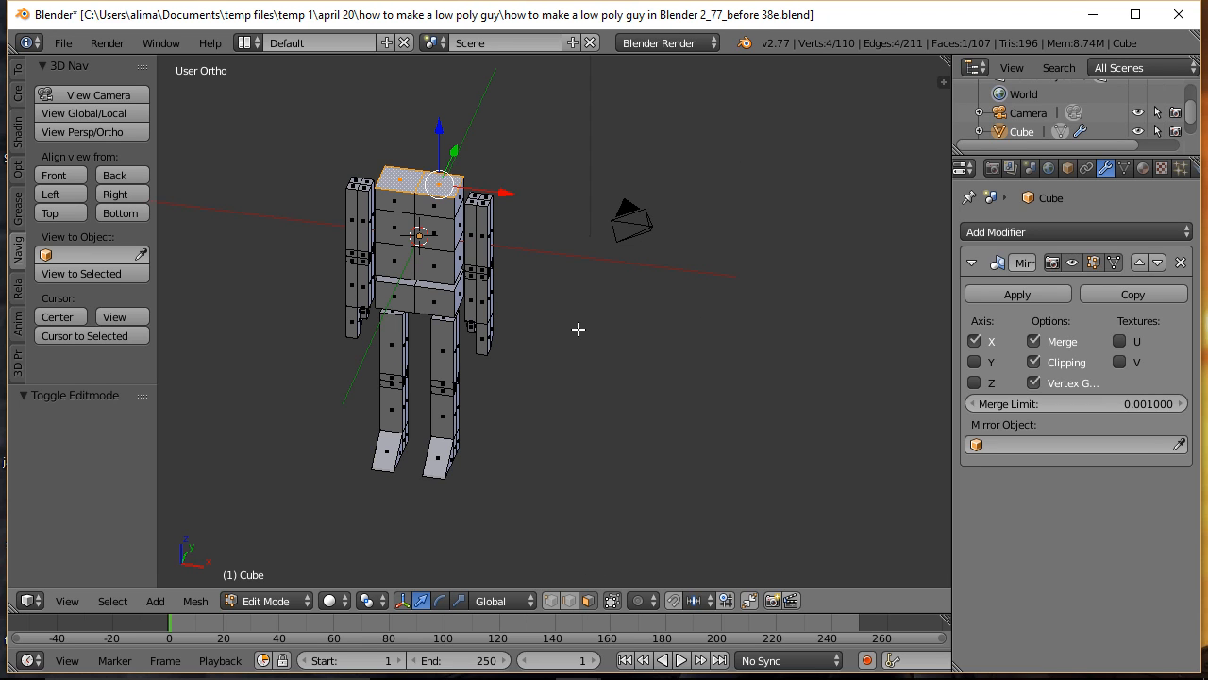
key(shift+d)
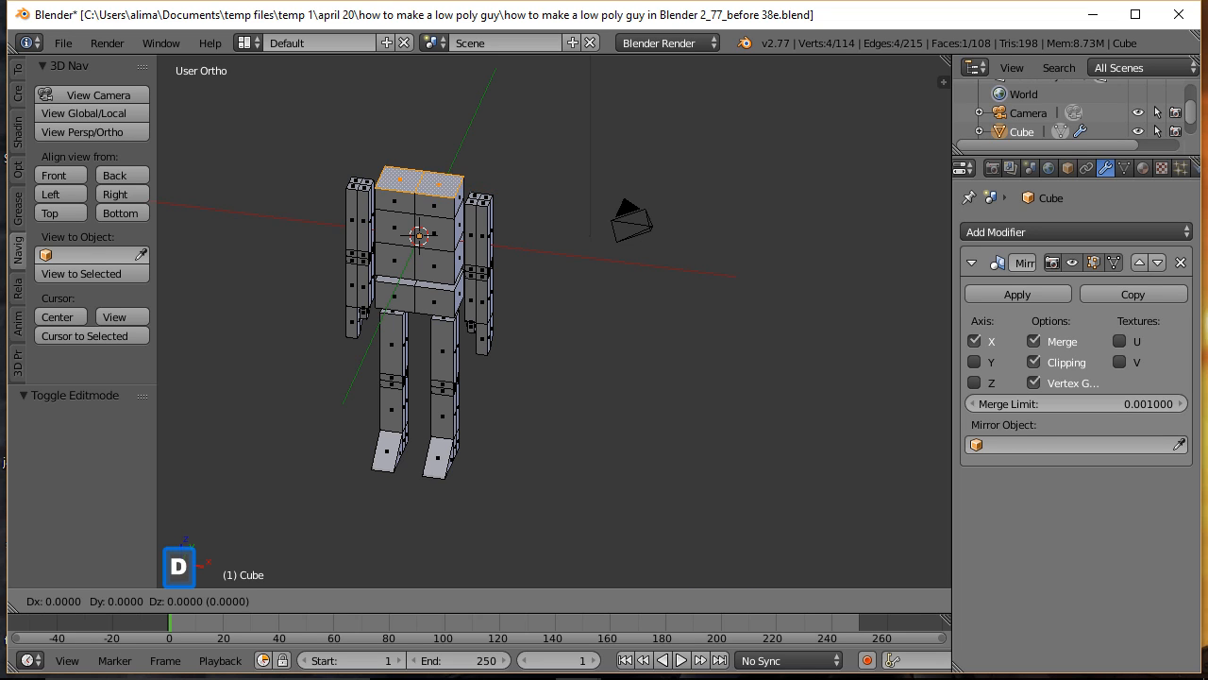
right_click(579, 329)
drag(440, 126, 440, 115)
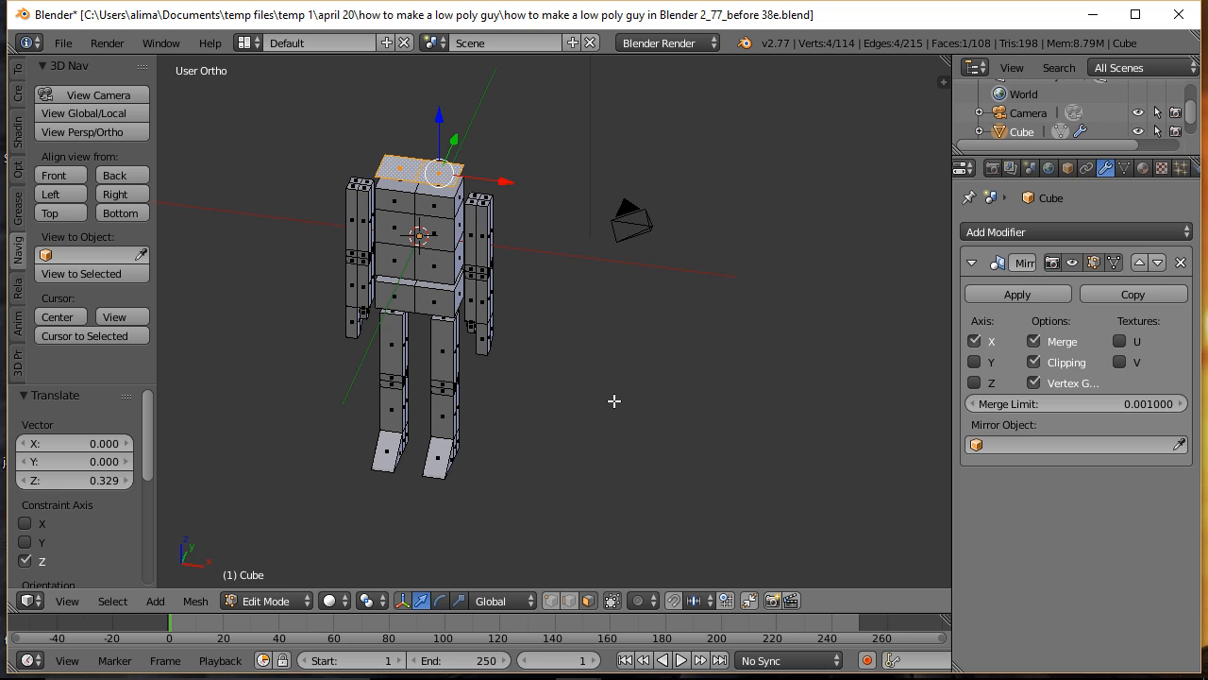
Step: Extrude the duplicated face into a head block, raising its top 1.235 and a further 0.312 along Z
key(e)
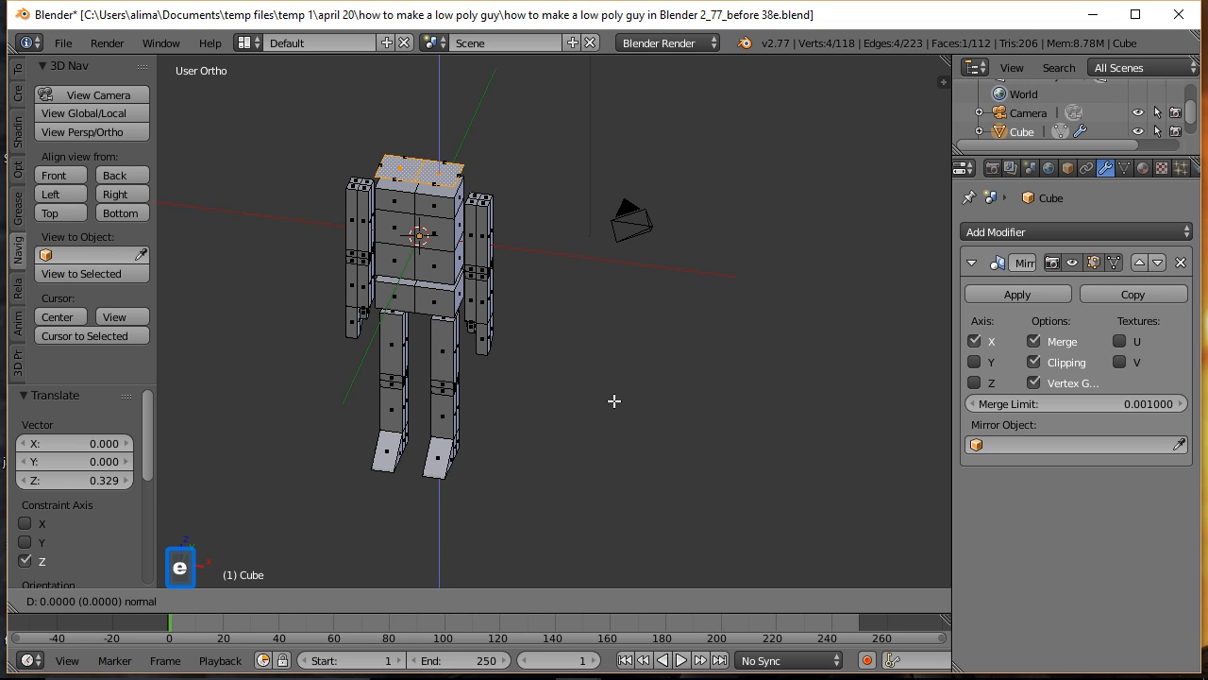
right_click(615, 401)
middle_drag(610, 453, 636, 359)
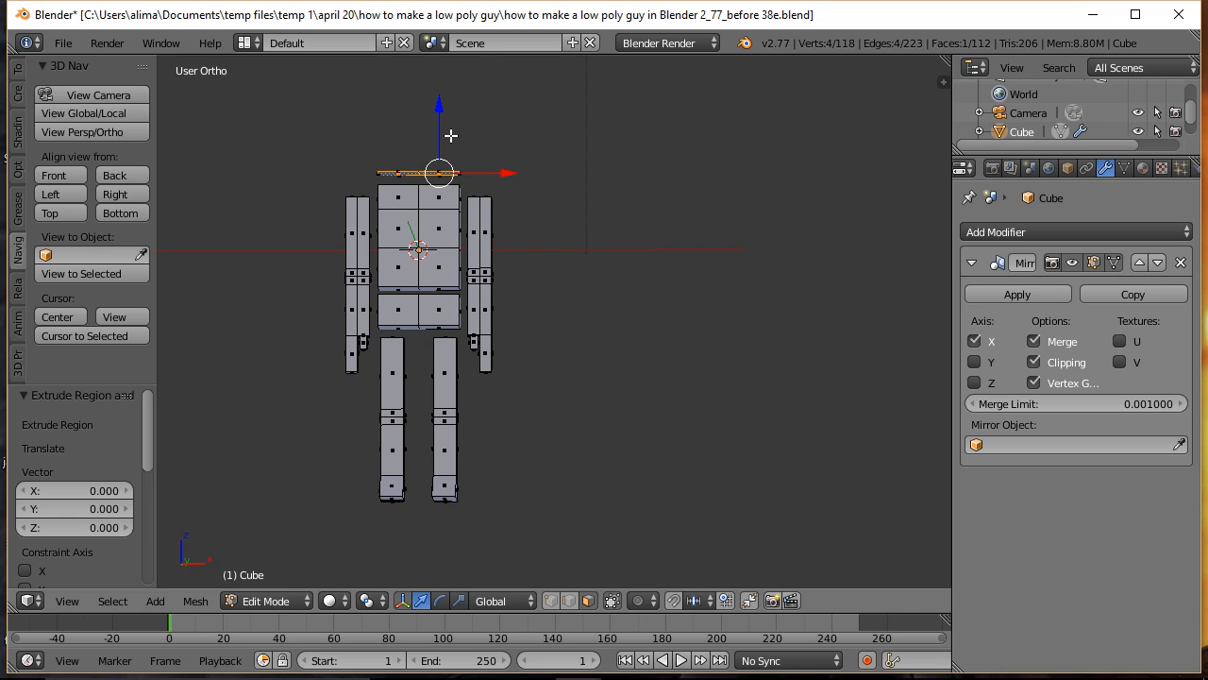
drag(440, 119, 445, 67)
shift+middle_drag(601, 153, 610, 221)
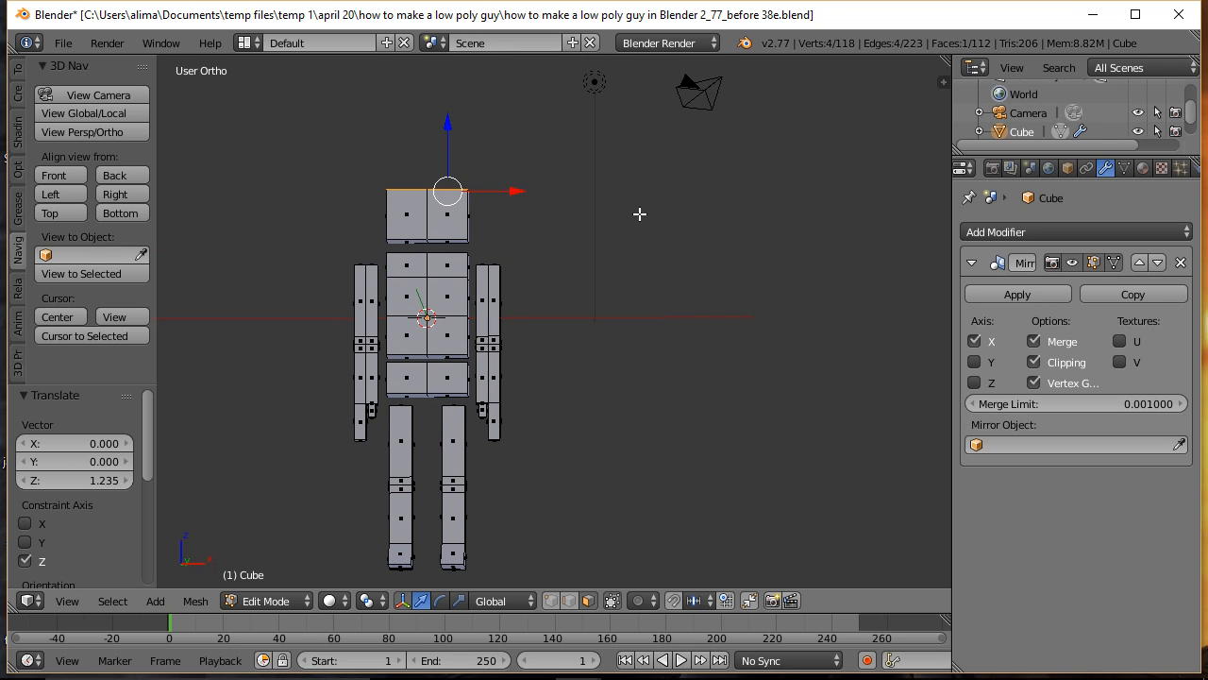
ctrl+middle_drag(639, 205, 633, 292)
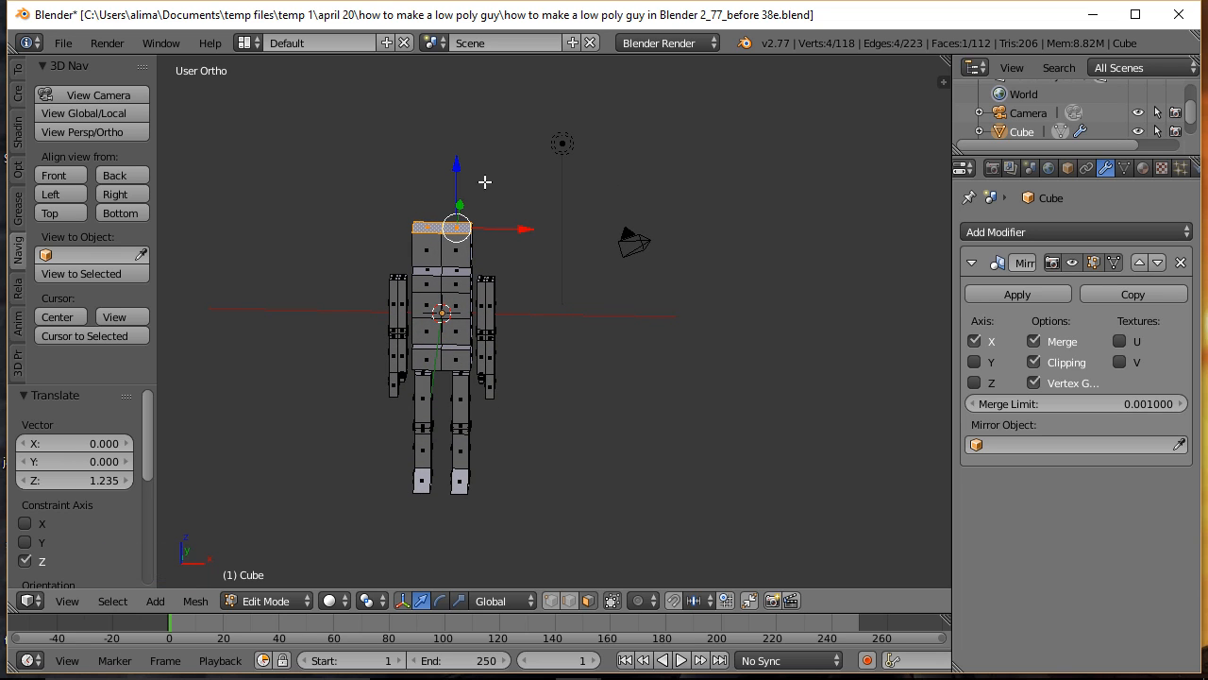
drag(459, 161, 460, 154)
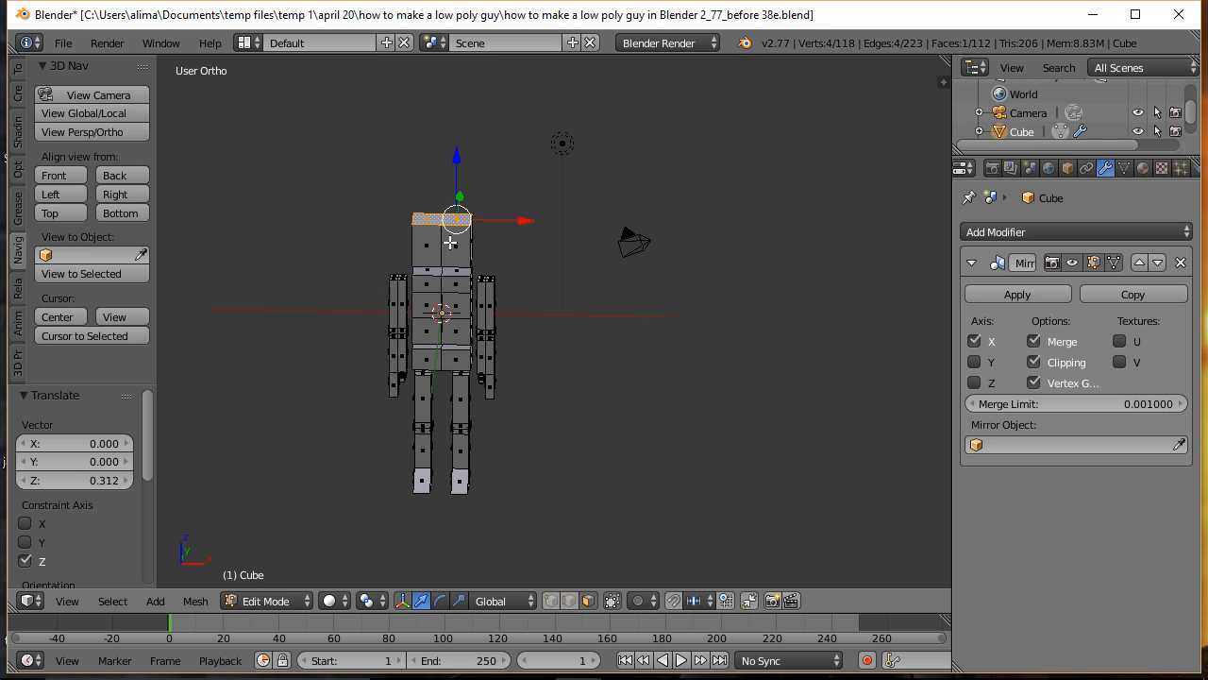
Step: Select the whole linked head block and move it -0.514 along X so its mirrored halves narrow toward the centre
key(l)
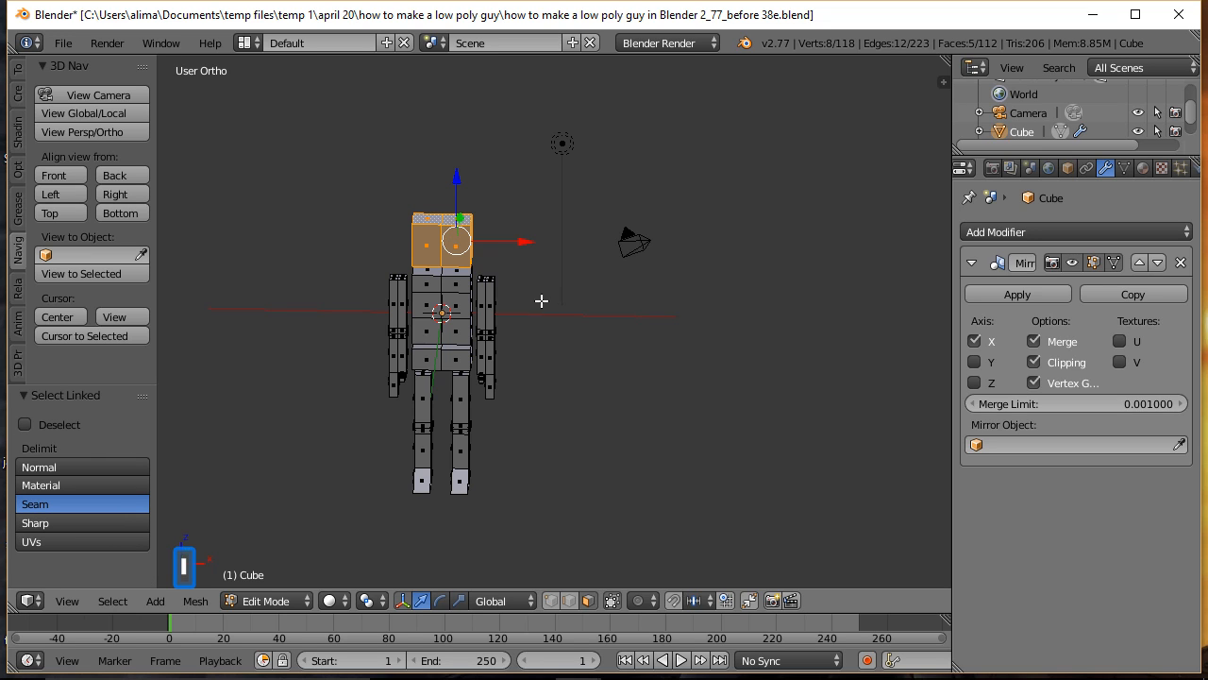
drag(526, 241, 511, 248)
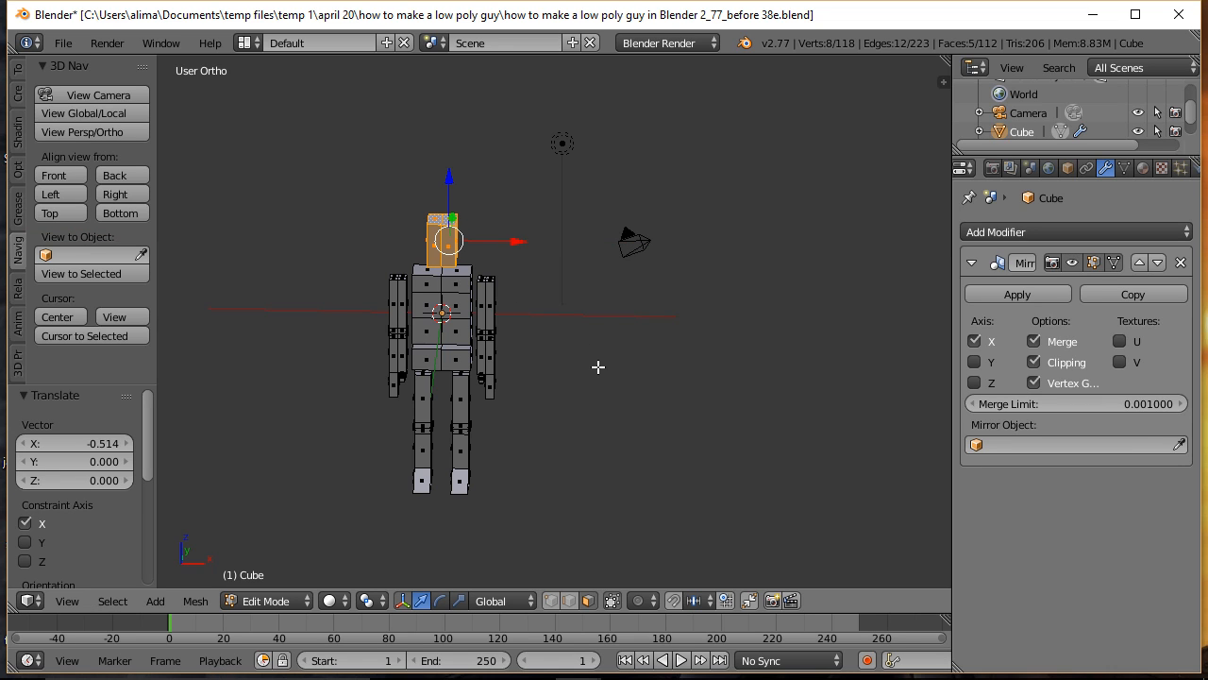
ctrl+middle_drag(592, 374, 592, 303)
middle_drag(625, 418, 580, 369)
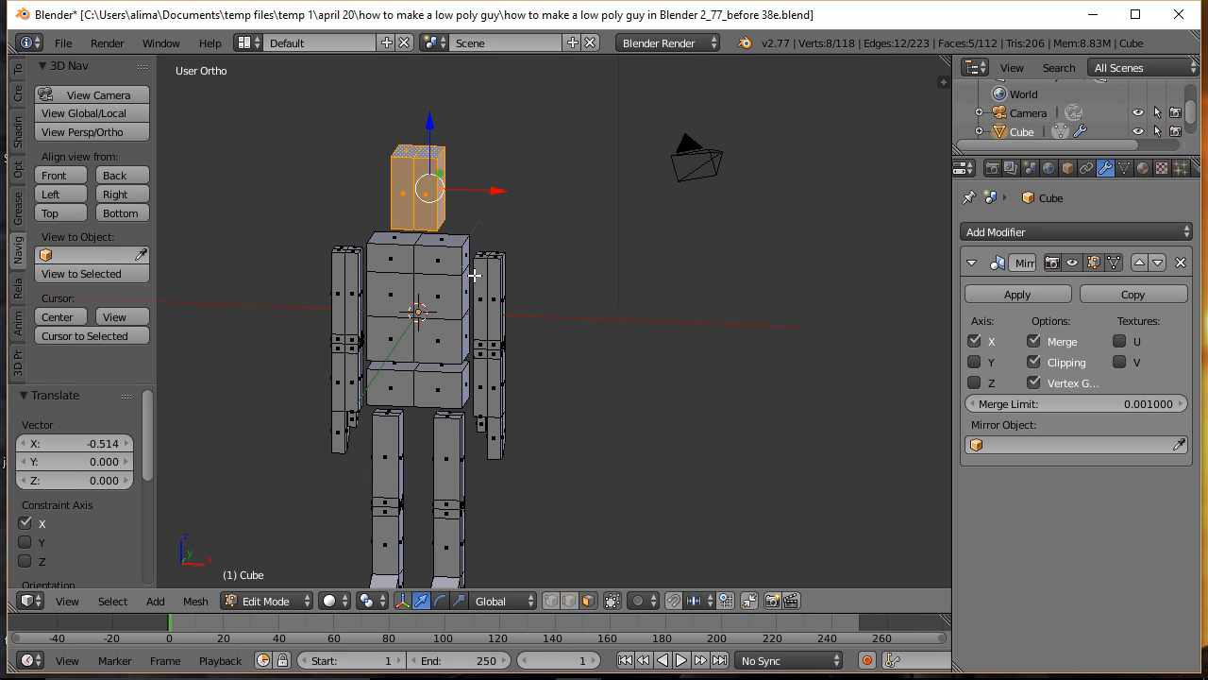
Step: Scale the head block uniformly to about 0.864
middle_drag(653, 360, 602, 362)
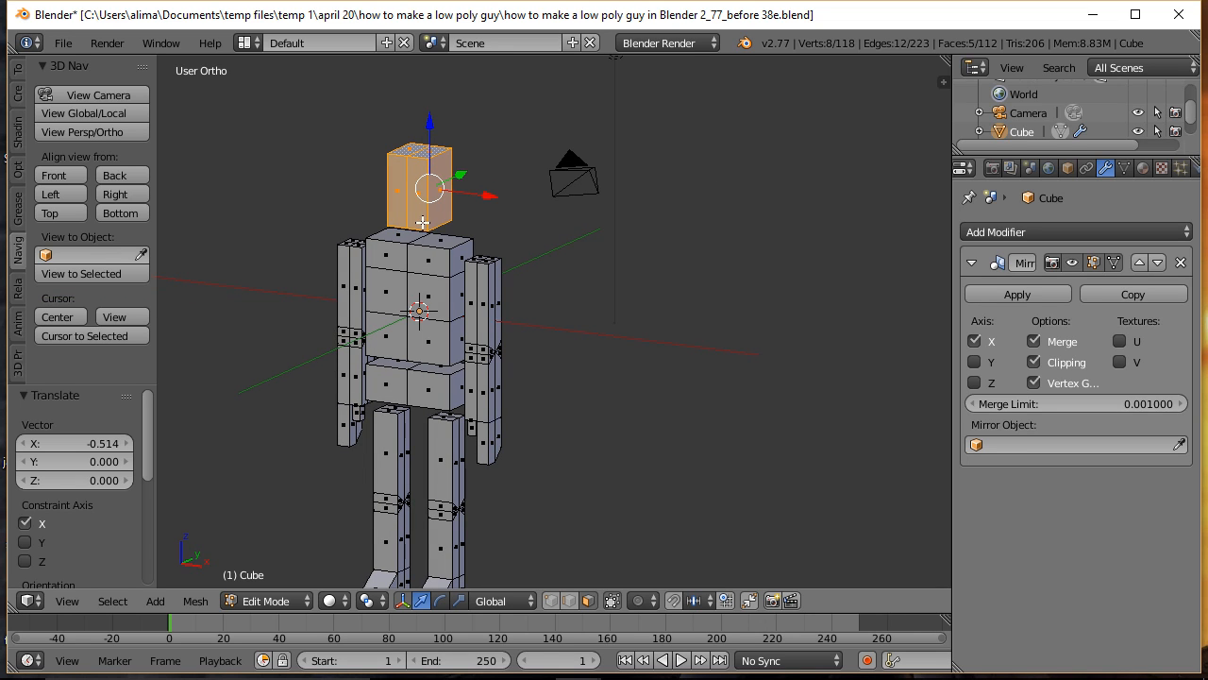
key(s)
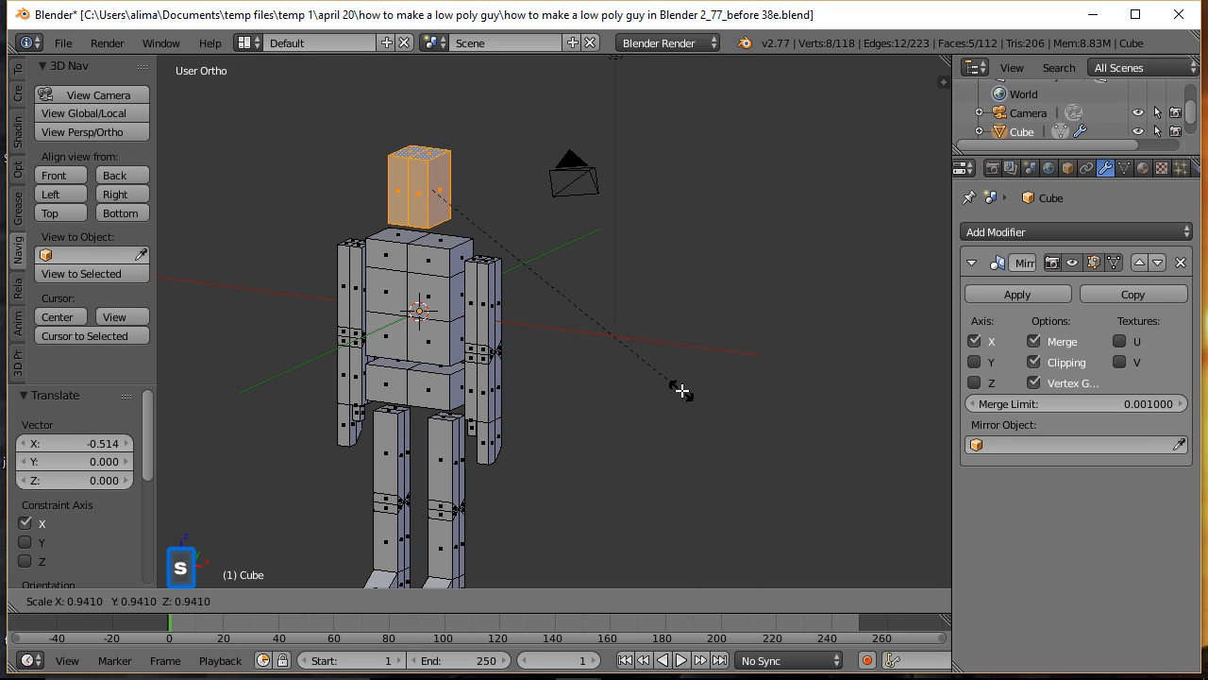
click(658, 377)
middle_drag(576, 374, 641, 330)
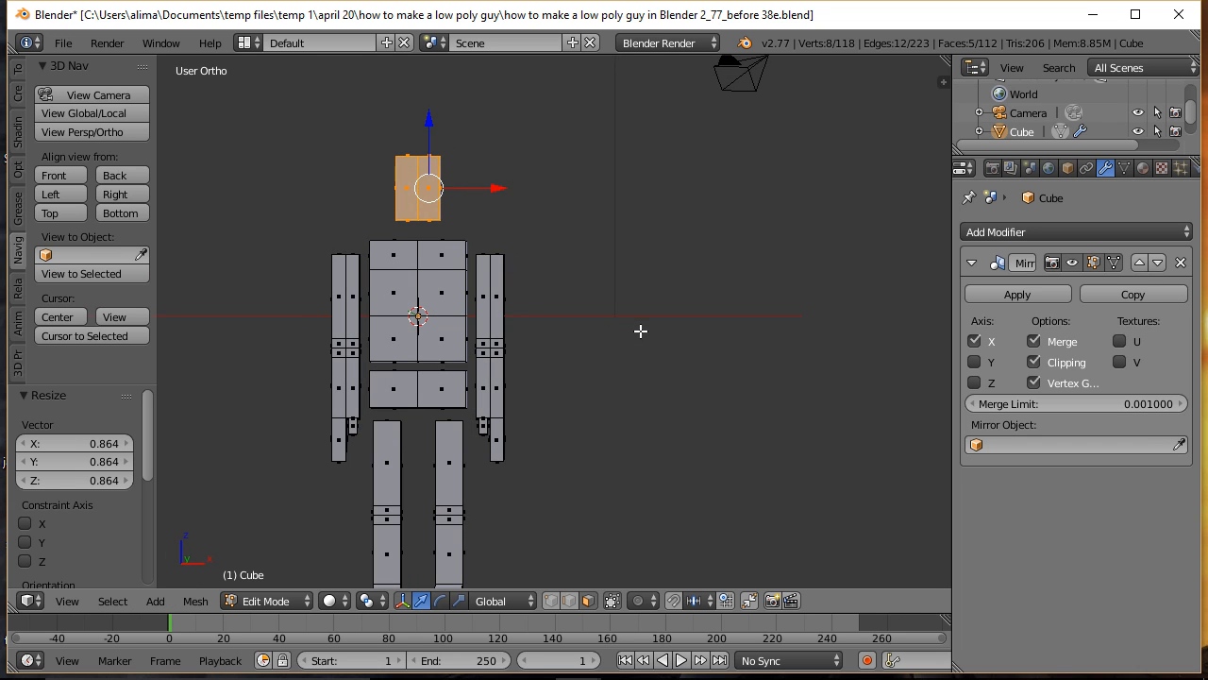
Step: Lower the head block about 0.275 along Z toward the torso, and clear the selection
key(g)
key(z)
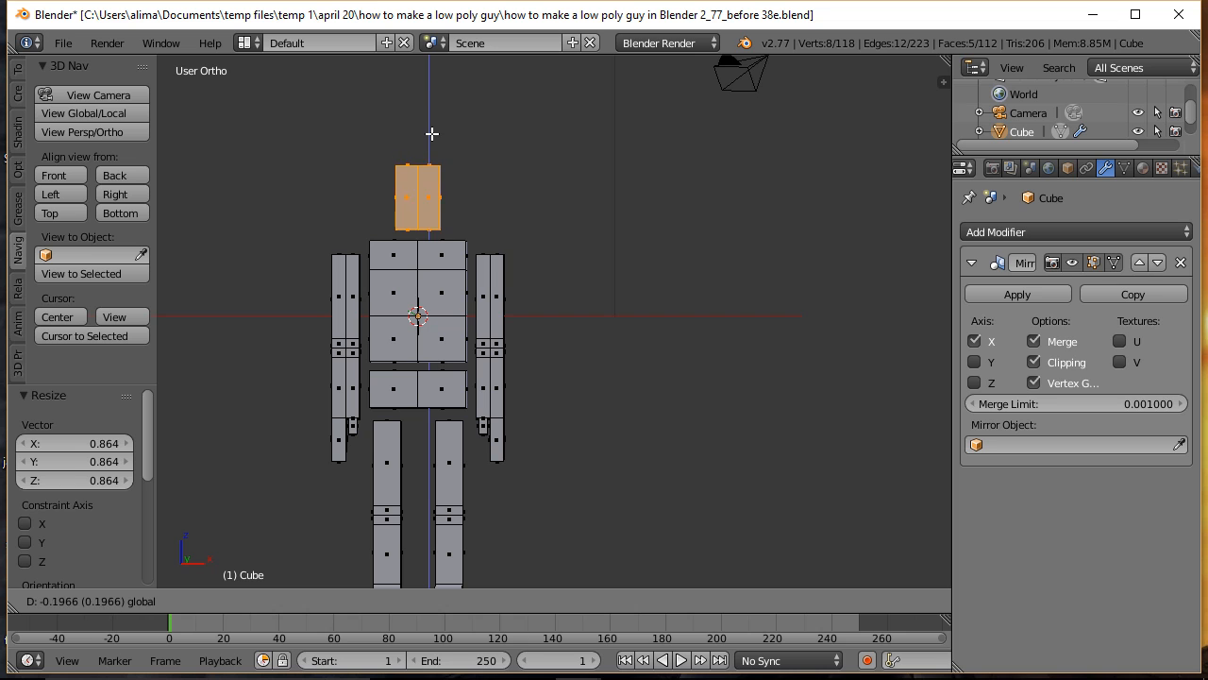
click(432, 137)
middle_drag(658, 270, 588, 307)
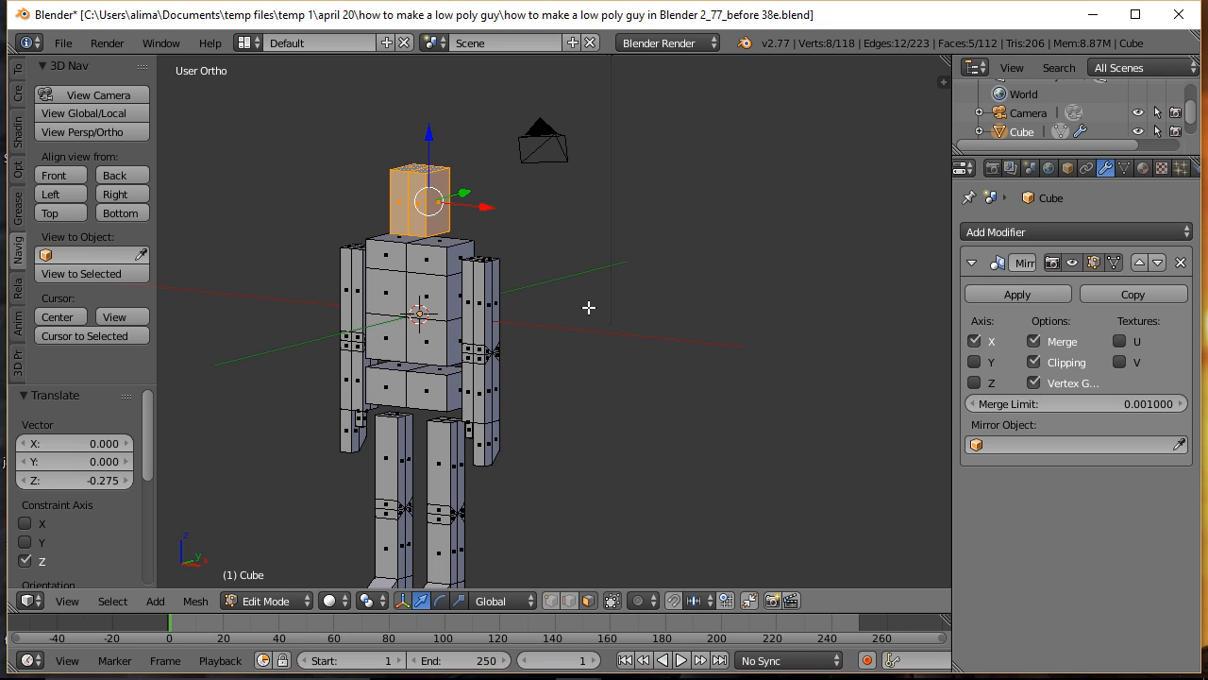
key(a)
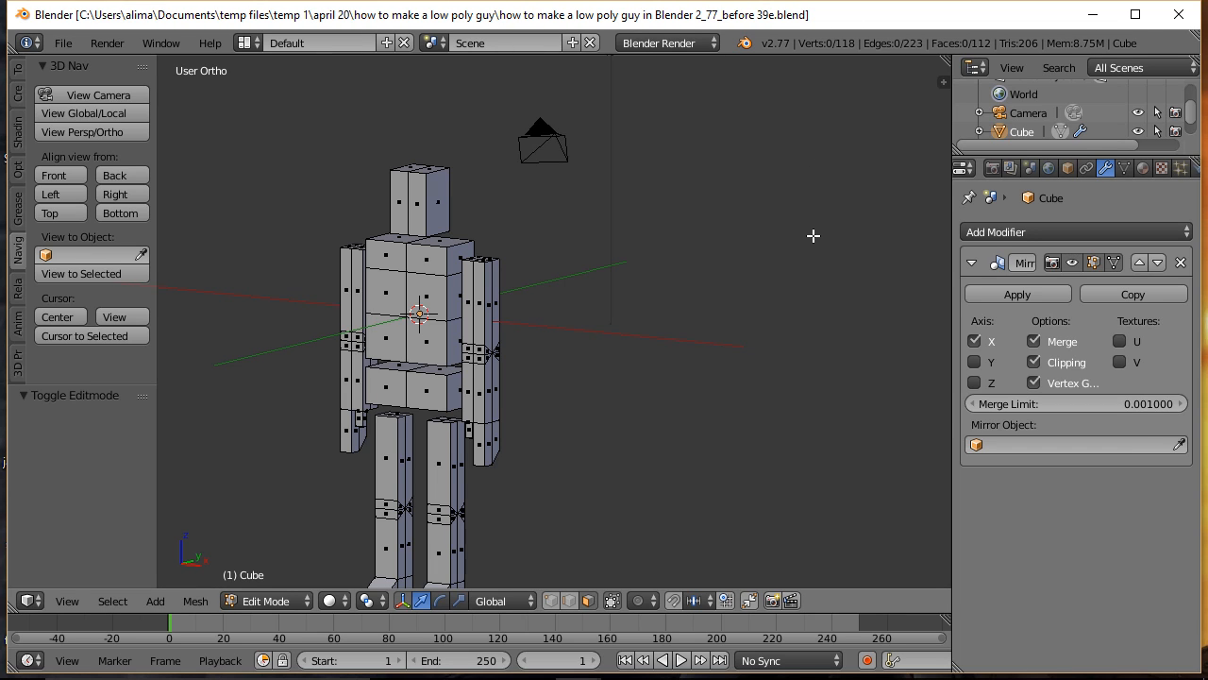
Step: Add a loop cut around the lower forearm just above the hand, with an edge slide of about -0.378
key(b)
drag(453, 385, 552, 490)
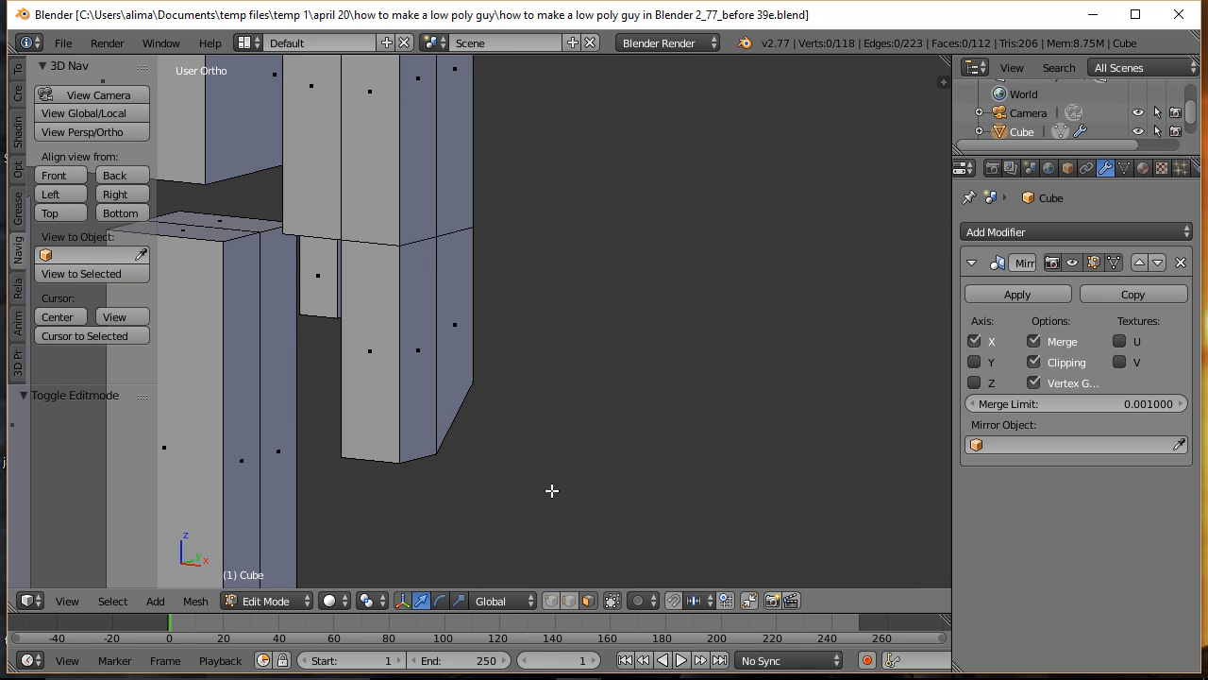
shift+middle_drag(580, 340, 697, 363)
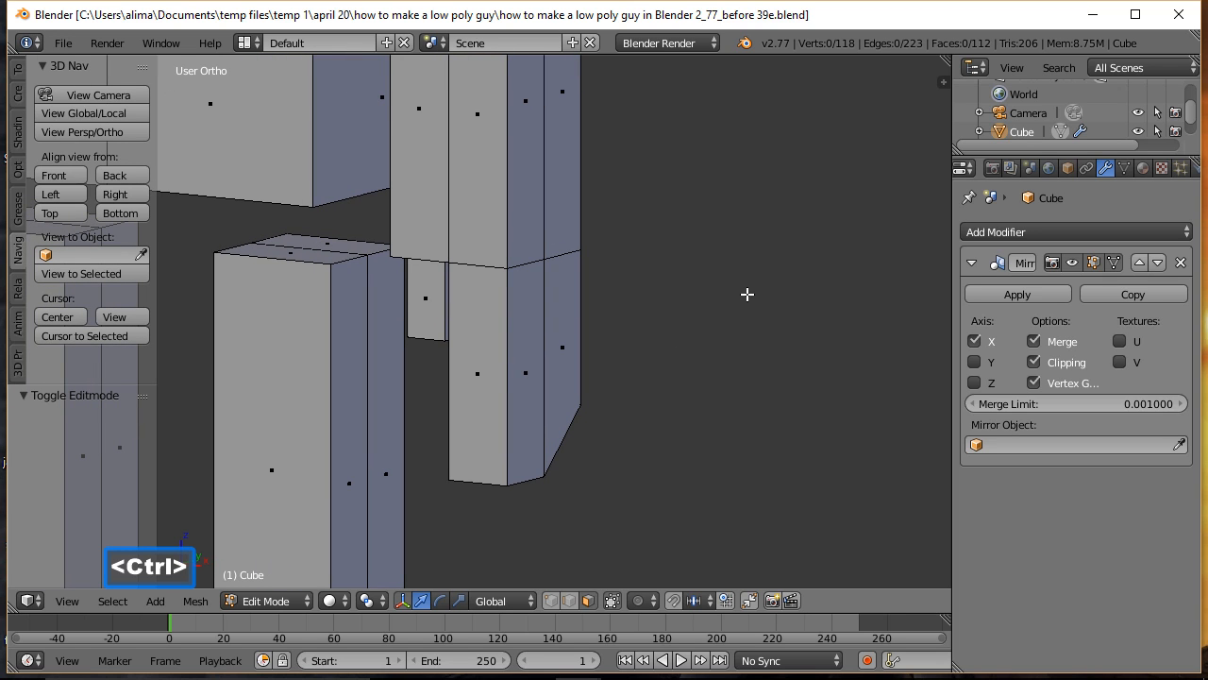
ctrl+middle_drag(750, 286, 773, 376)
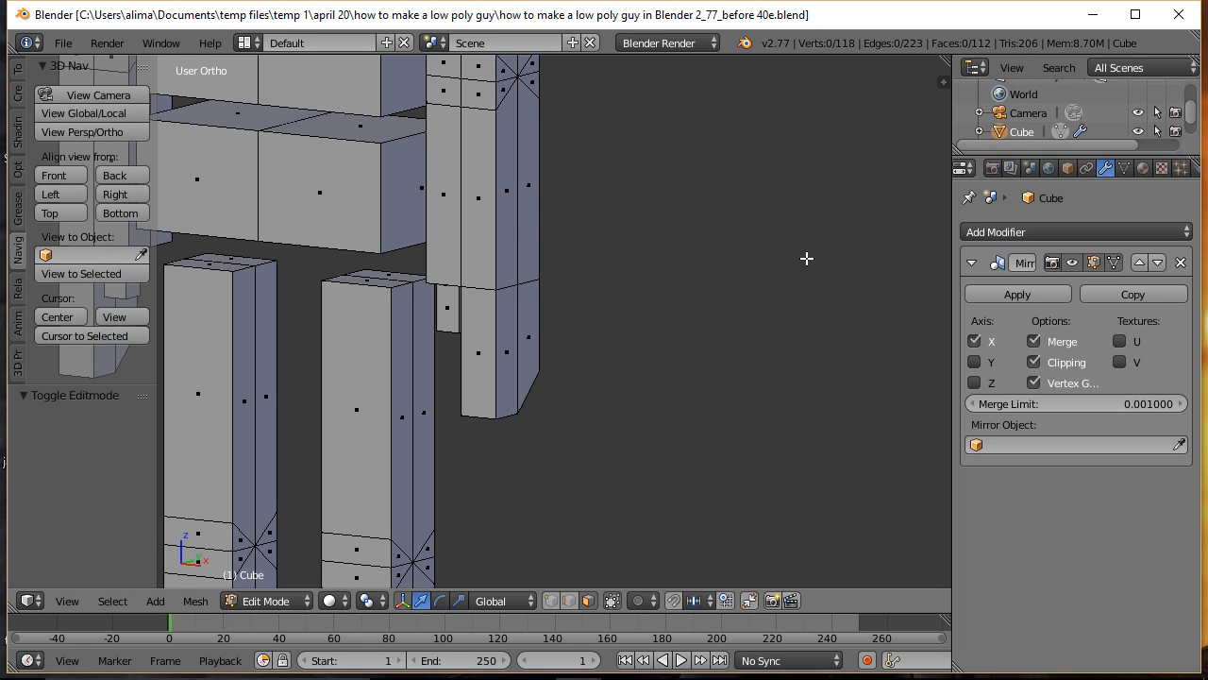
key(ctrl)
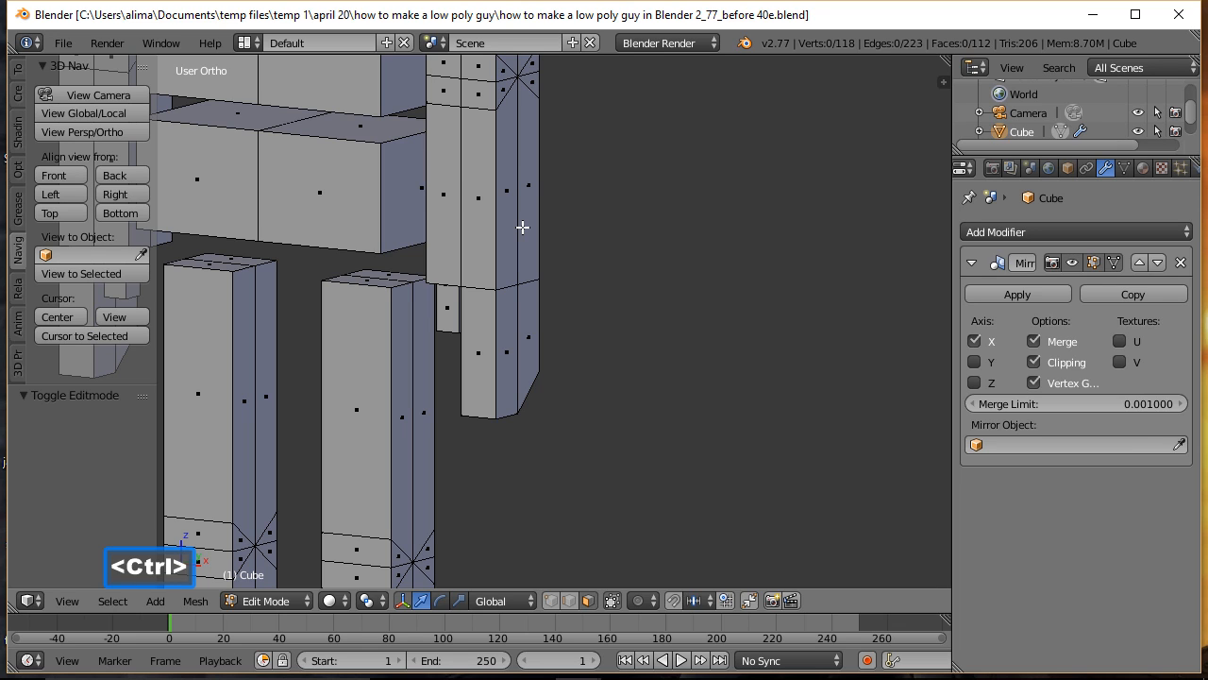
key(ctrl+r)
click(522, 227)
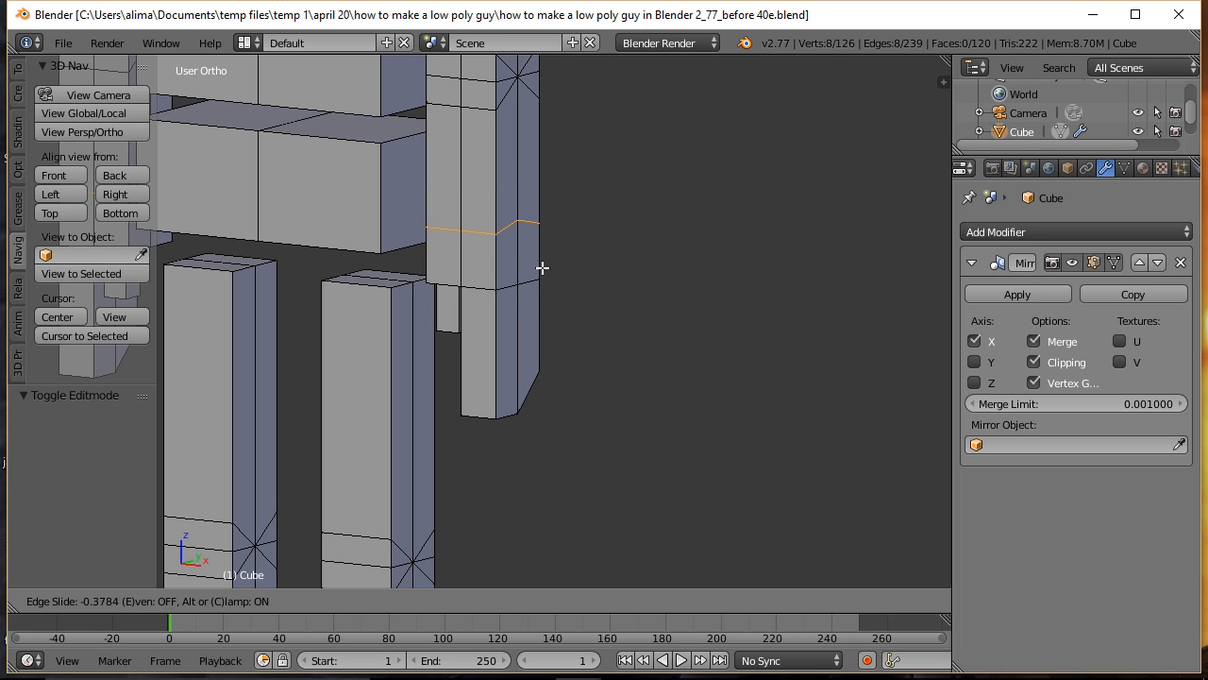
click(543, 268)
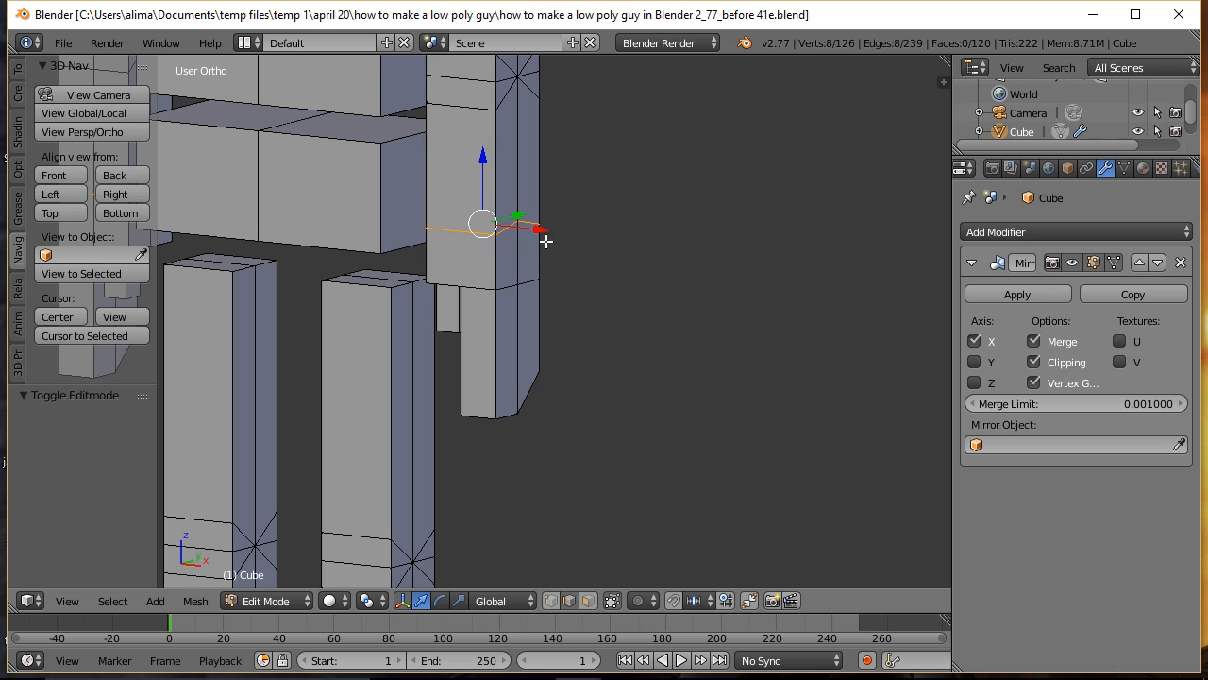
Step: Flatten the new forearm edge loop by scaling it to 0 along Z
key(s)
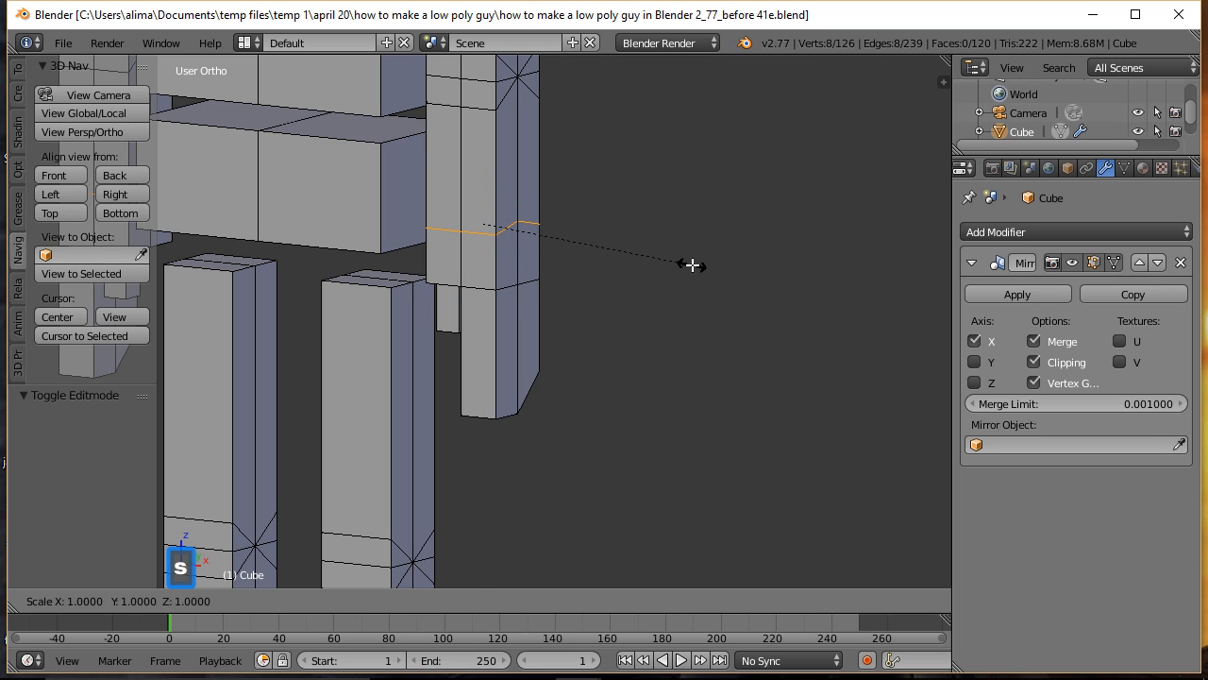
key(z)
key(0)
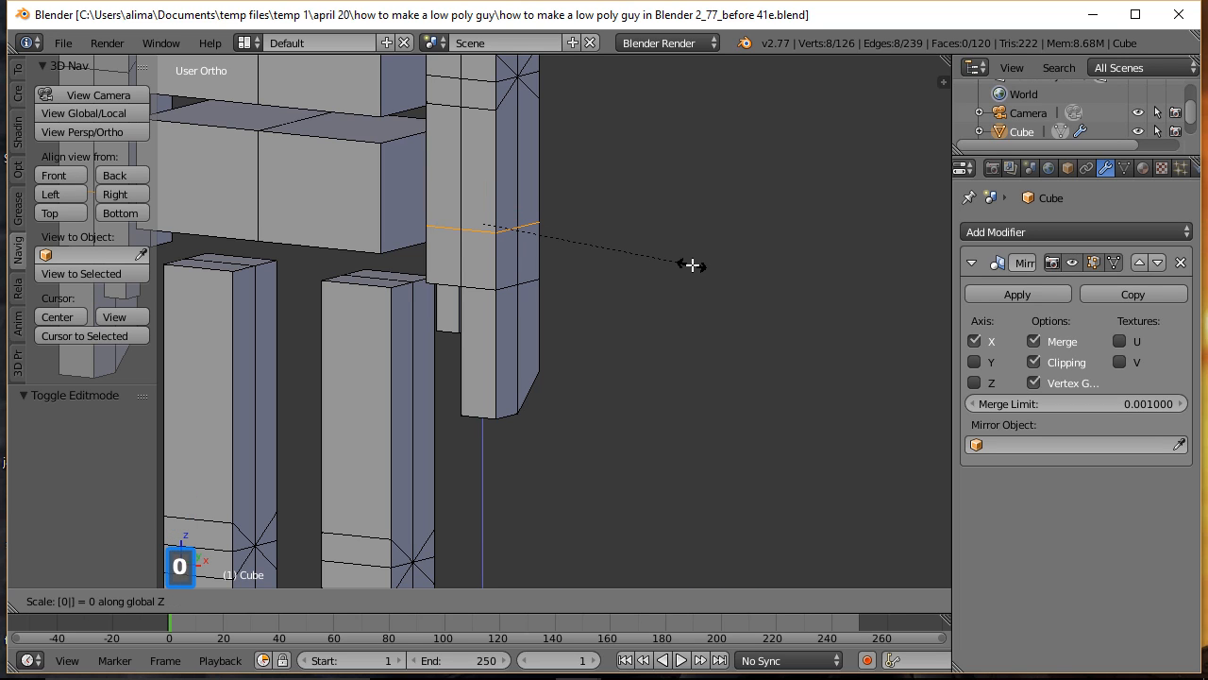
key(Return)
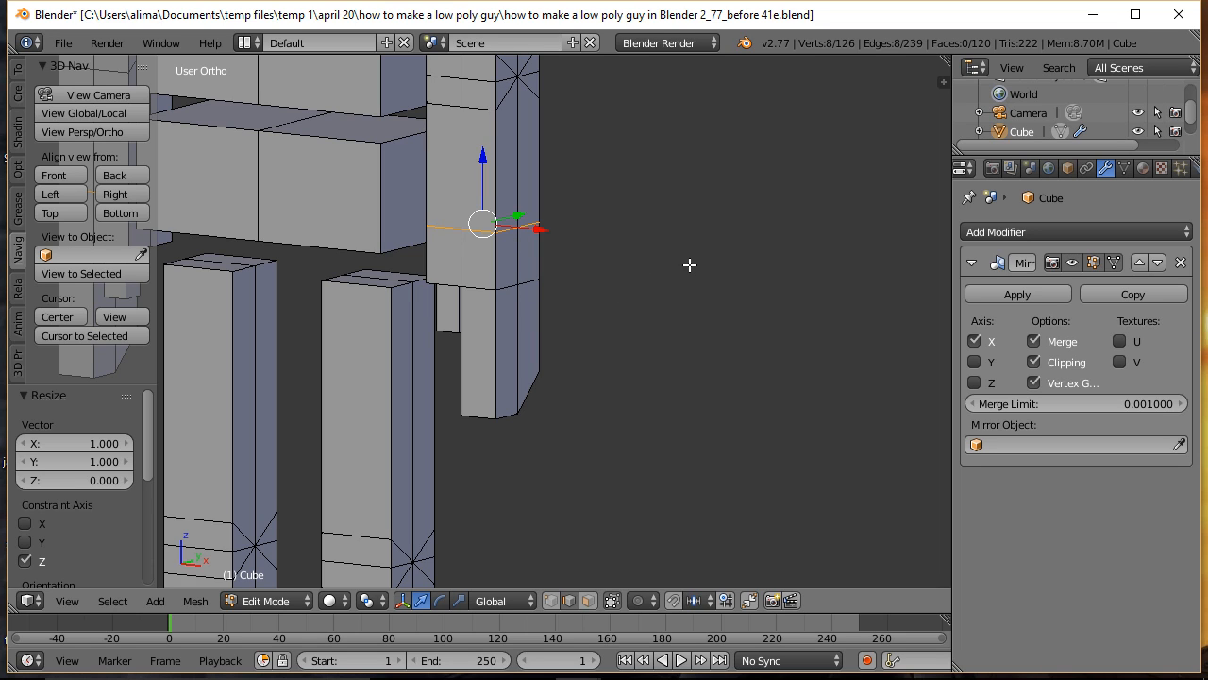
Step: Bevel the flattened forearm loop into a narrow band with an offset of about 0.071 and one segment, and clear the selection
key(ctrl)
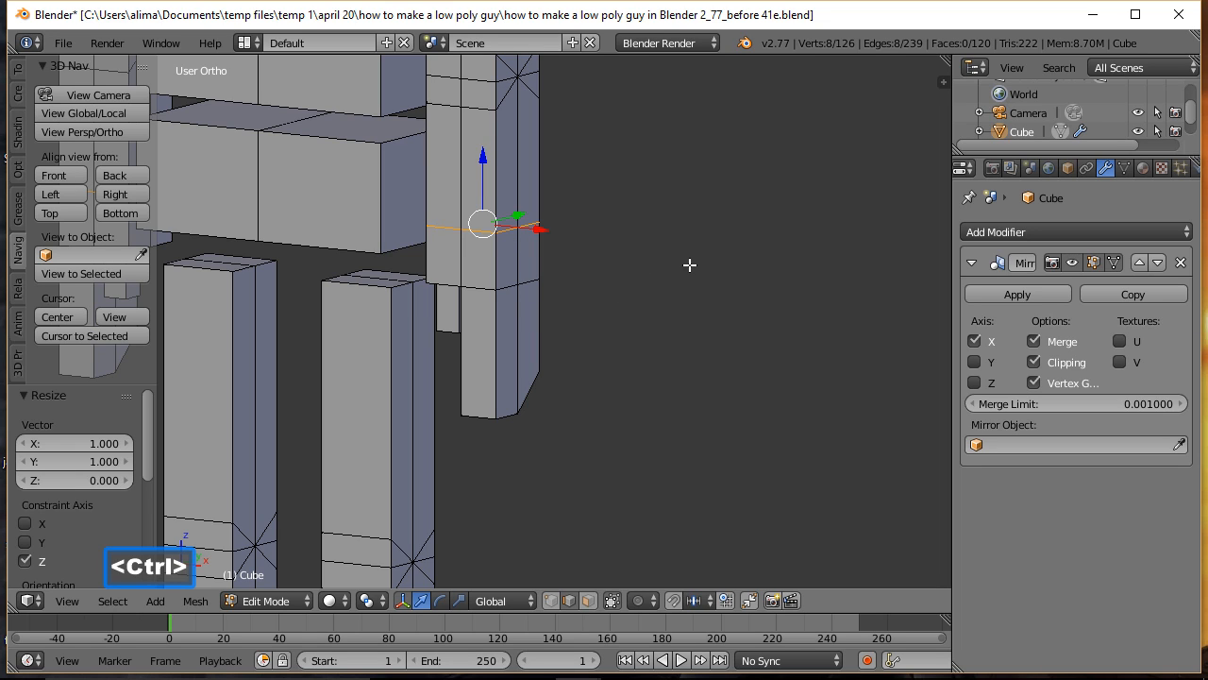
key(ctrl+b)
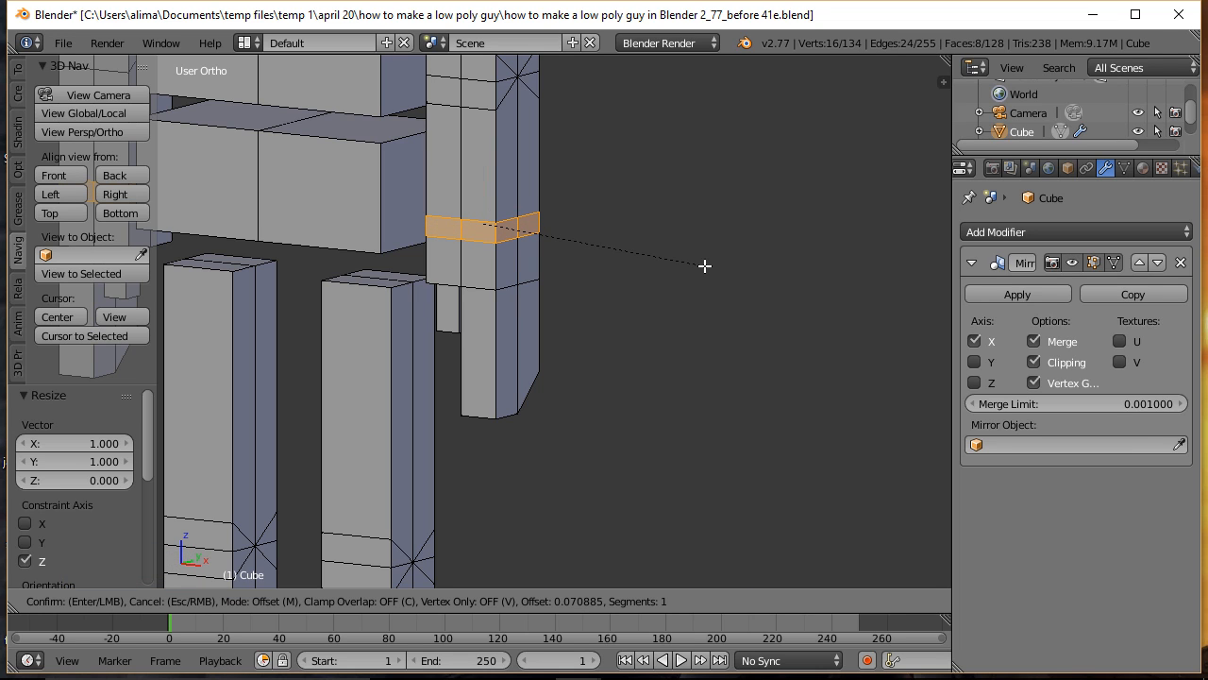
click(704, 266)
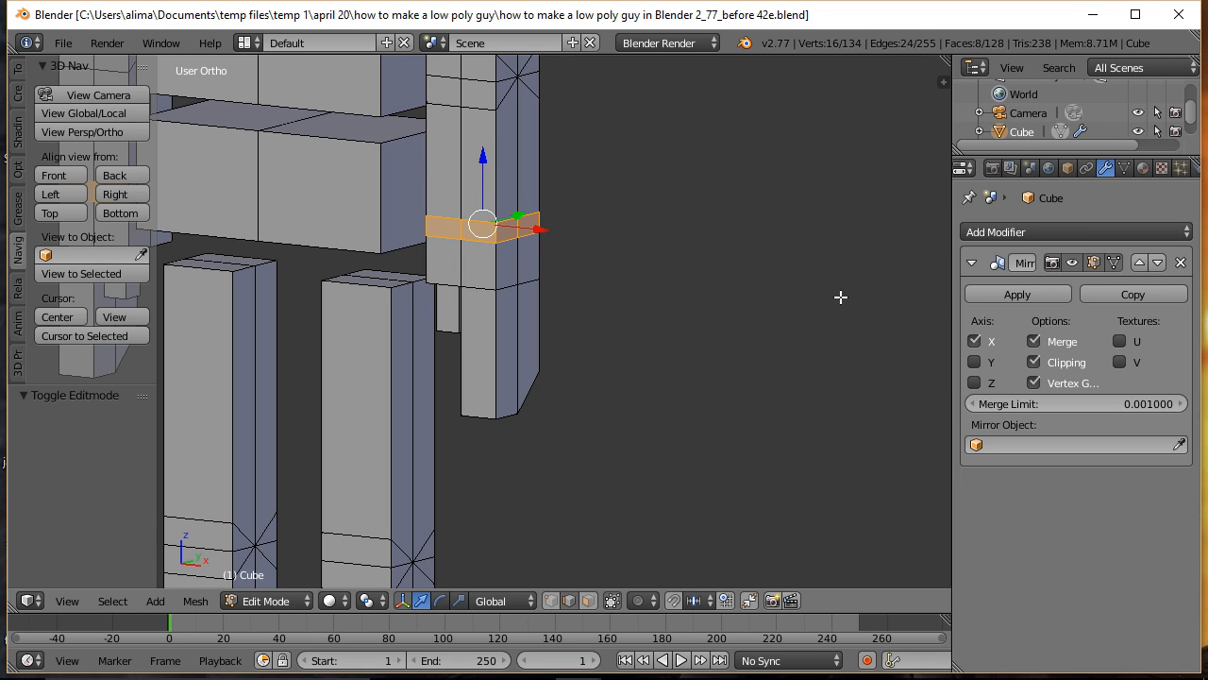
key(a)
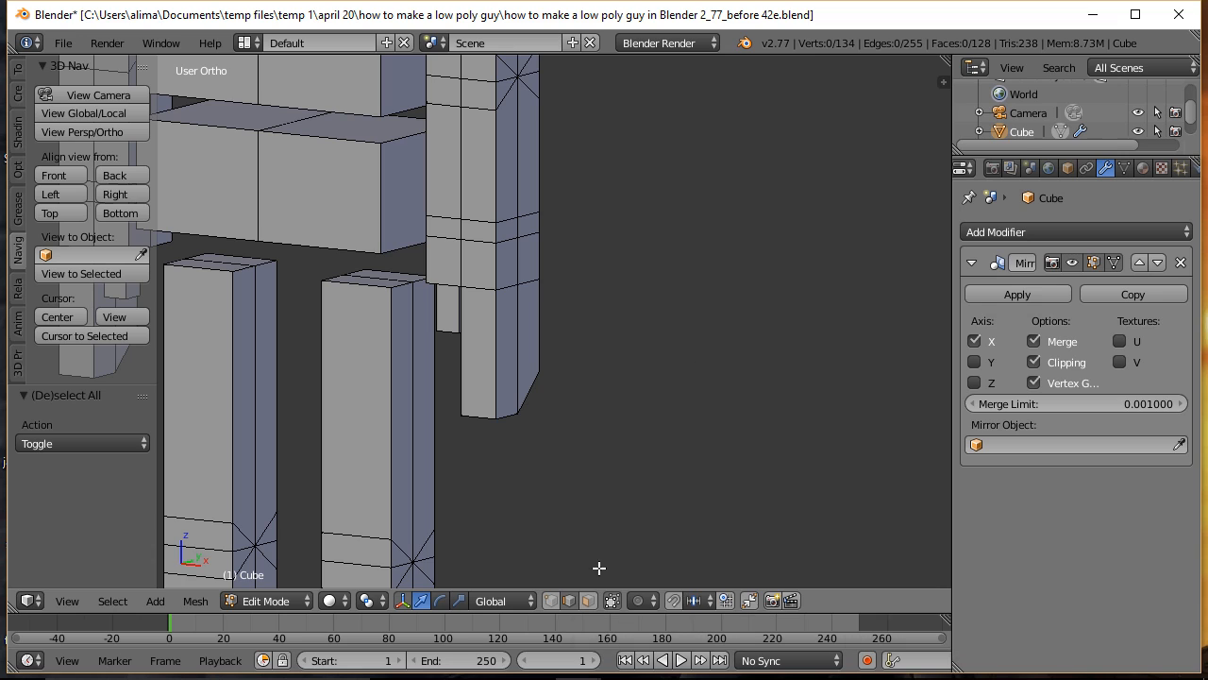
Step: Scale the wrist band's upper edge loop to about 0.719 and save the file under the name ending in "before 43e"
alt+click(528, 215)
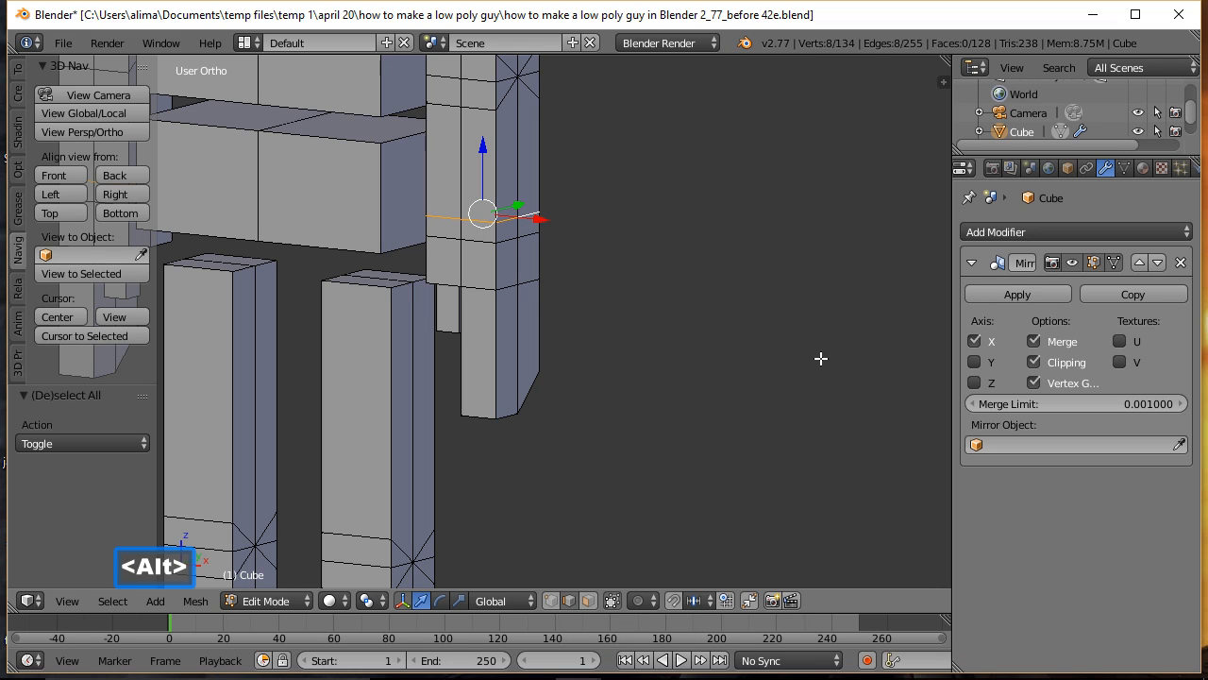
key(s)
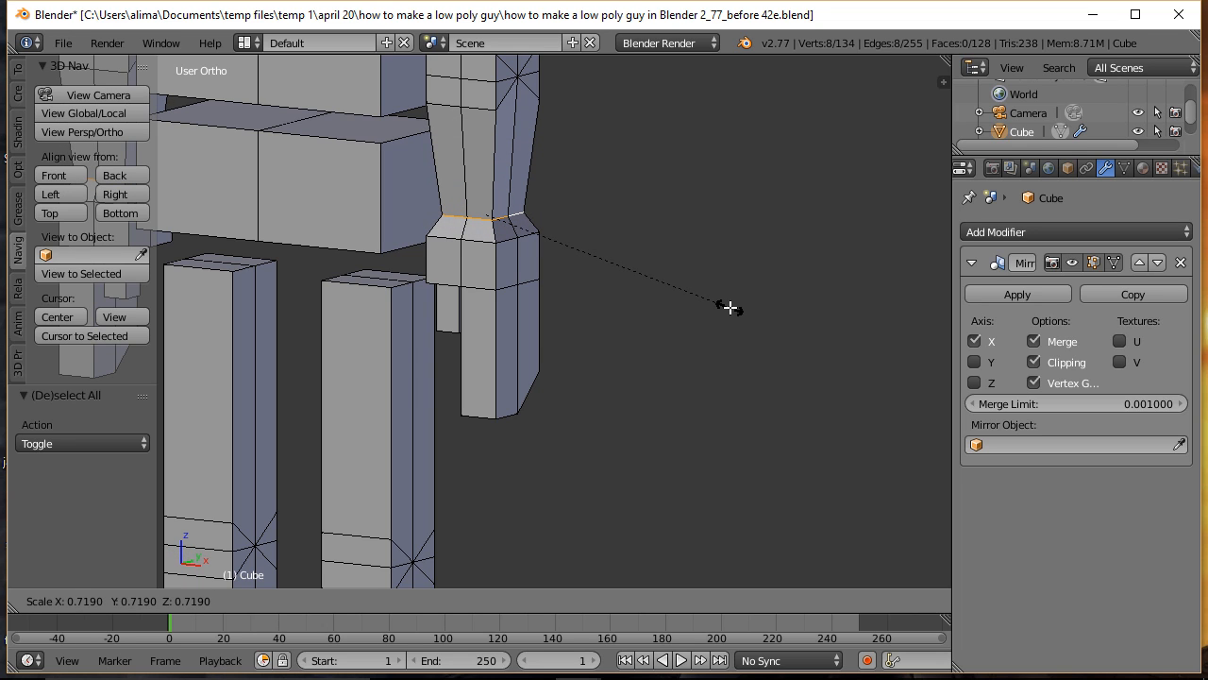
click(729, 308)
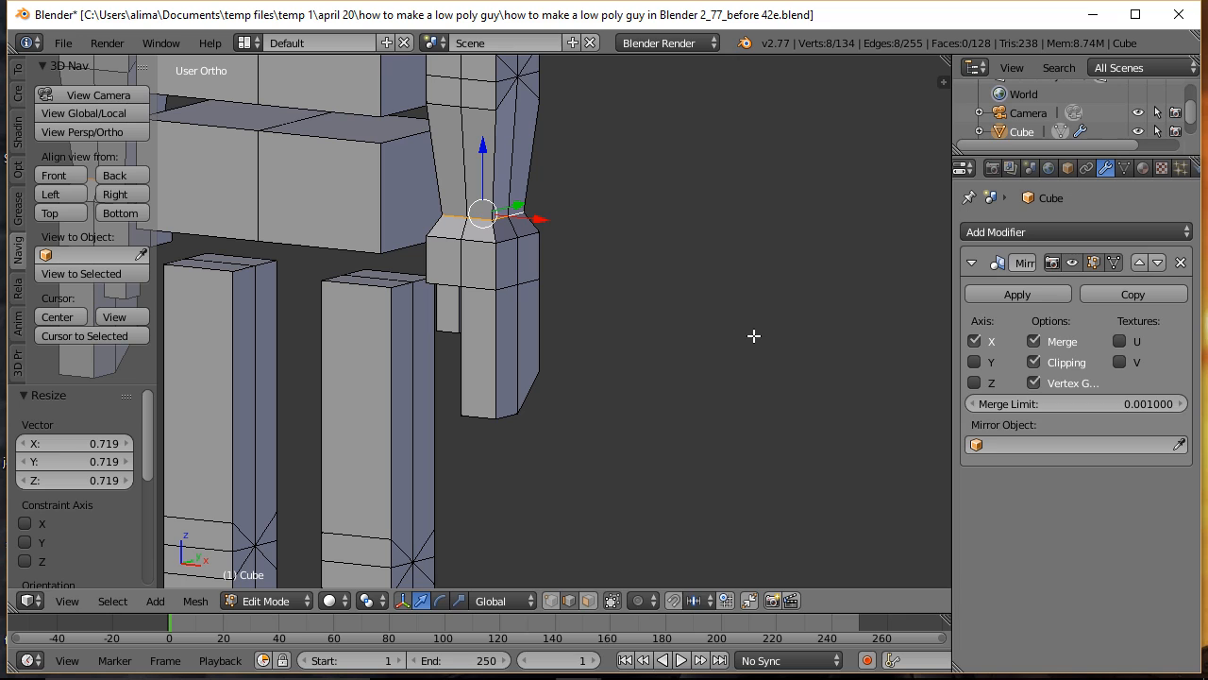
key(ctrl+alt+s)
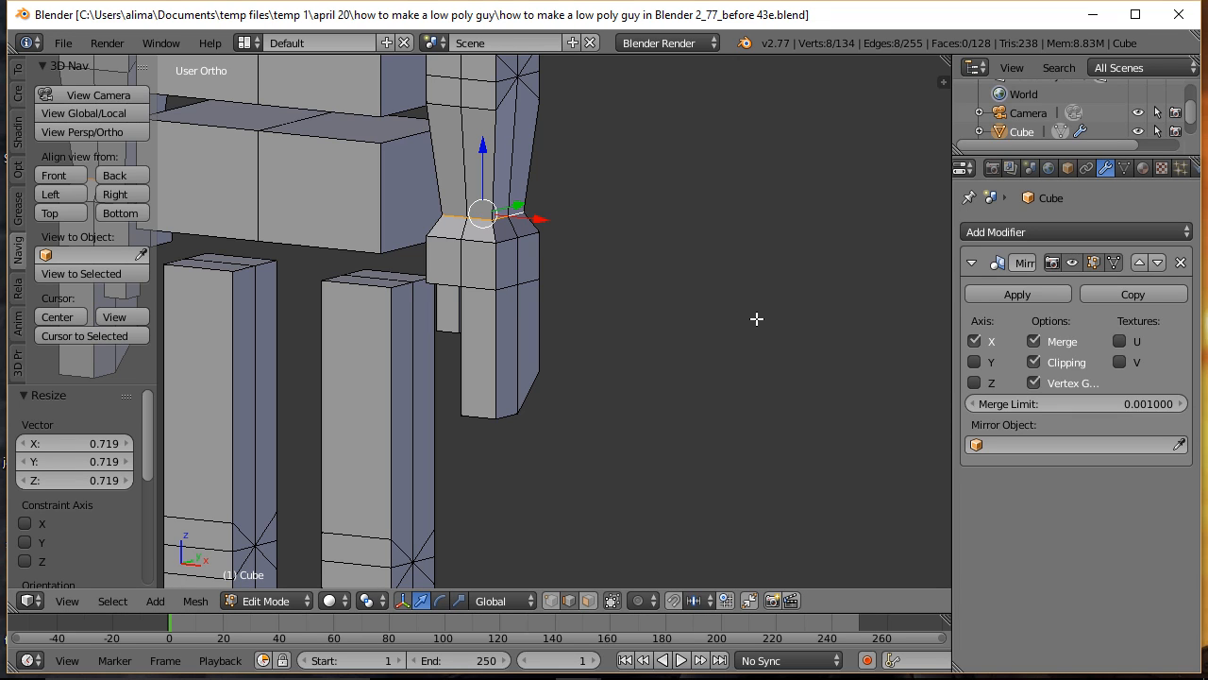
key(a)
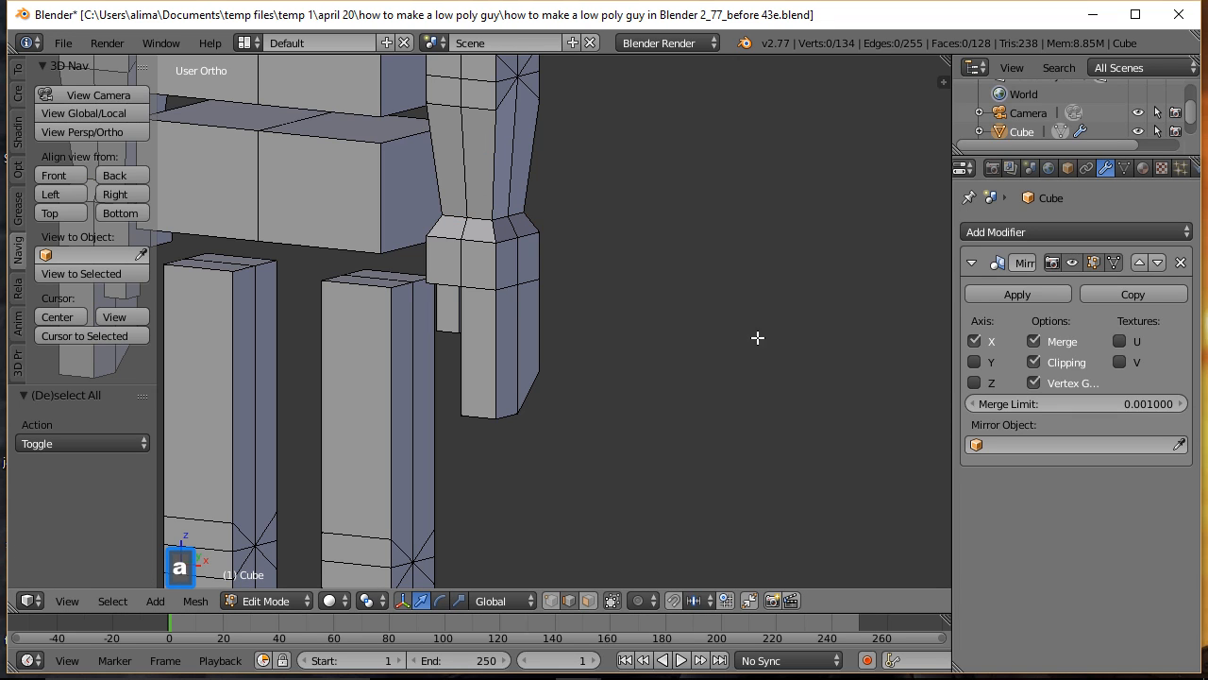
Step: Add a vertical loop cut to the pelvis block, slid about -0.383 toward the centre line, and clear the selection
key(ctrl)
ctrl+middle_drag(737, 279, 746, 358)
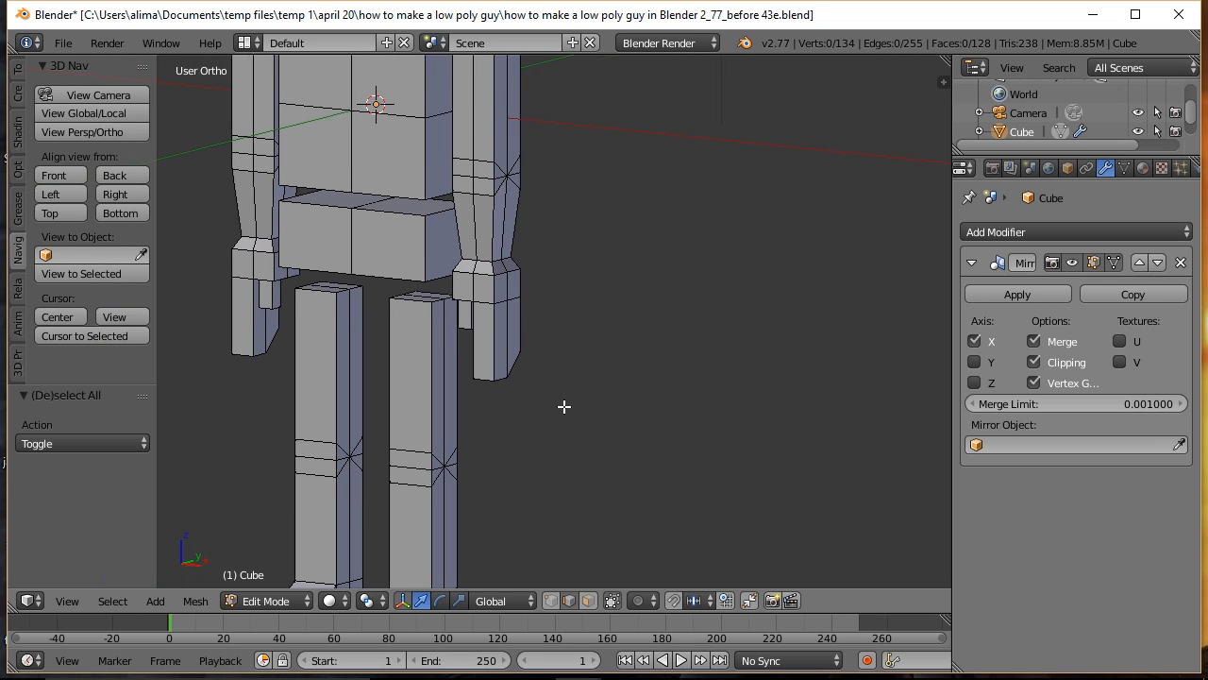
shift+middle_drag(563, 407, 677, 421)
middle_drag(676, 470, 756, 455)
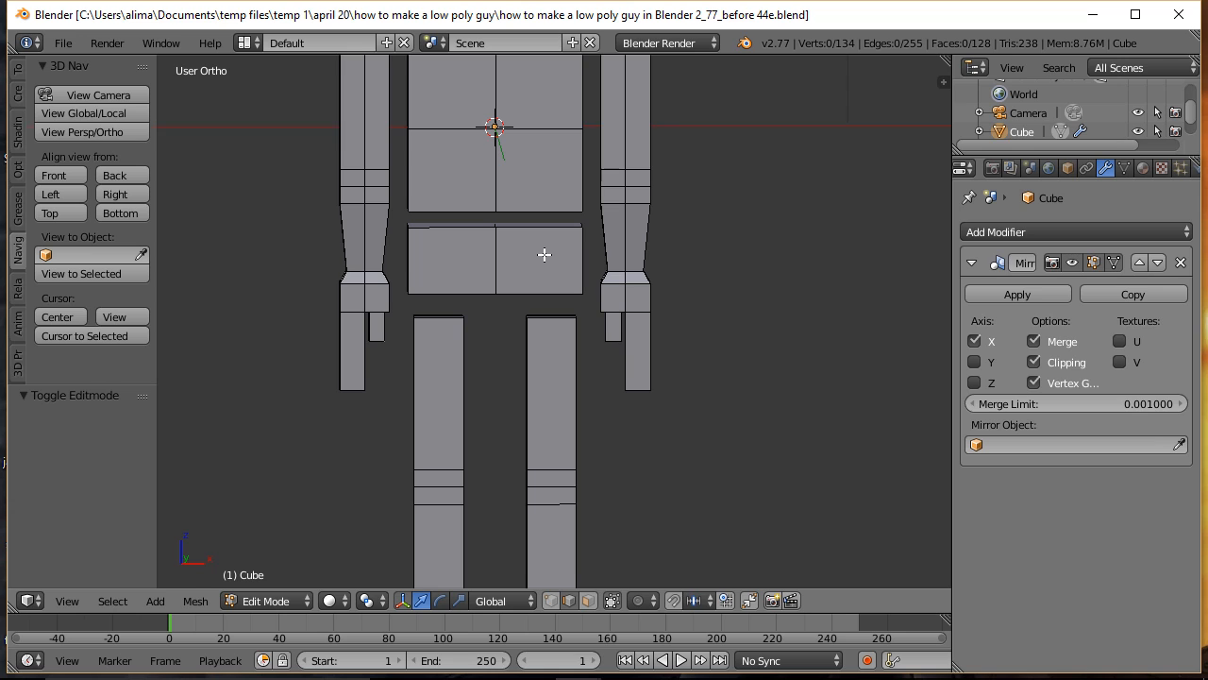
key(ctrl)
key(ctrl+r)
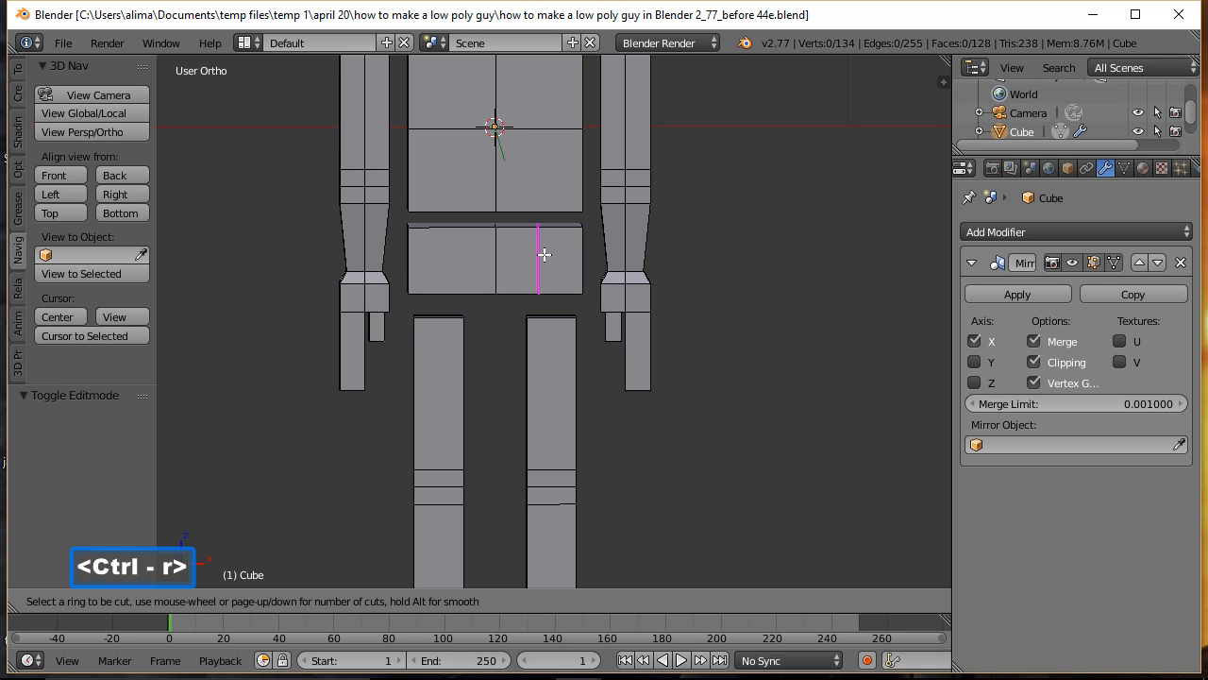
click(544, 254)
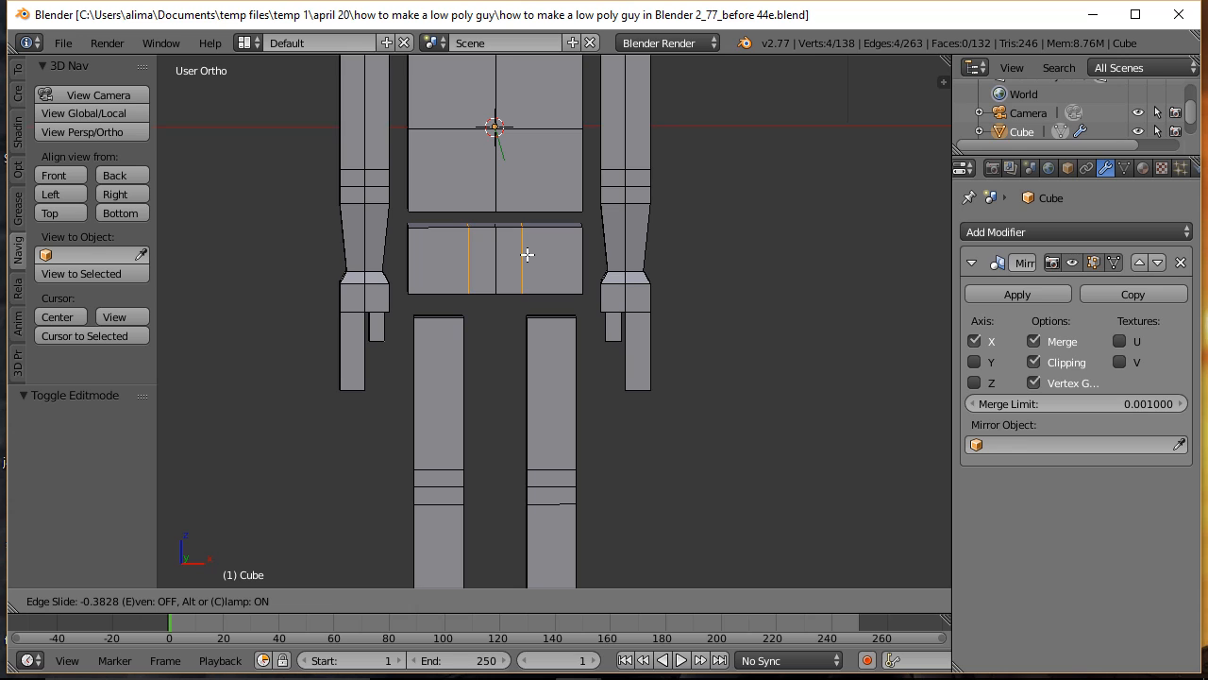
click(526, 254)
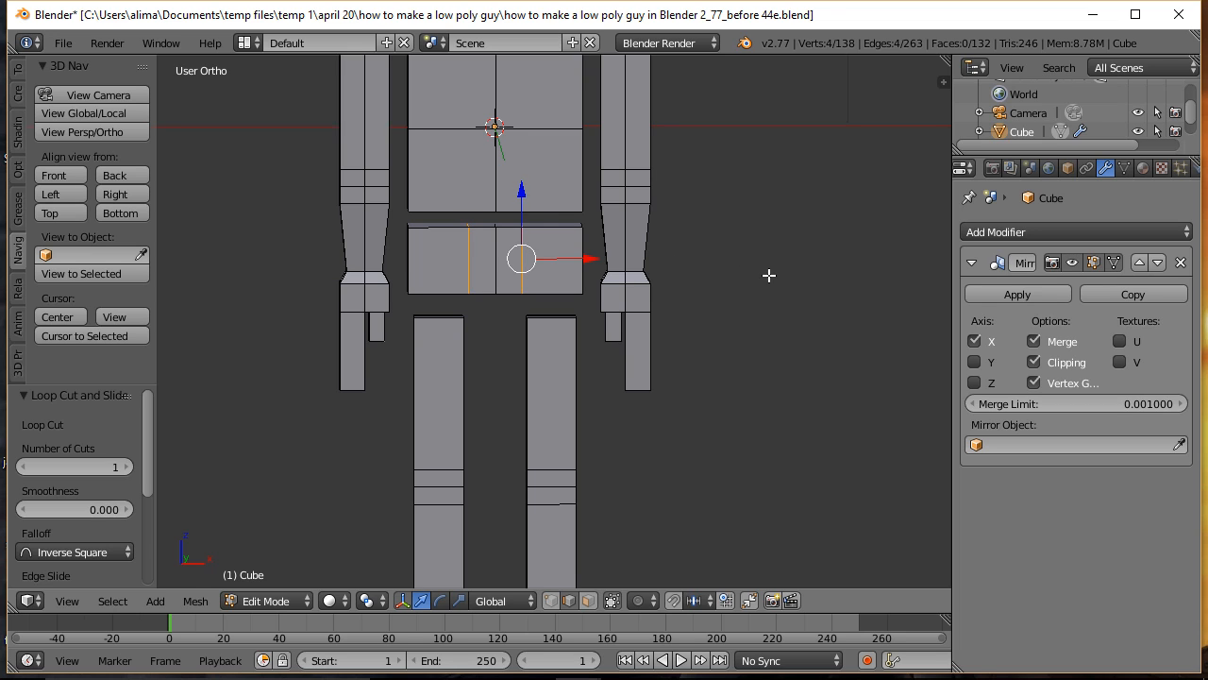
key(a)
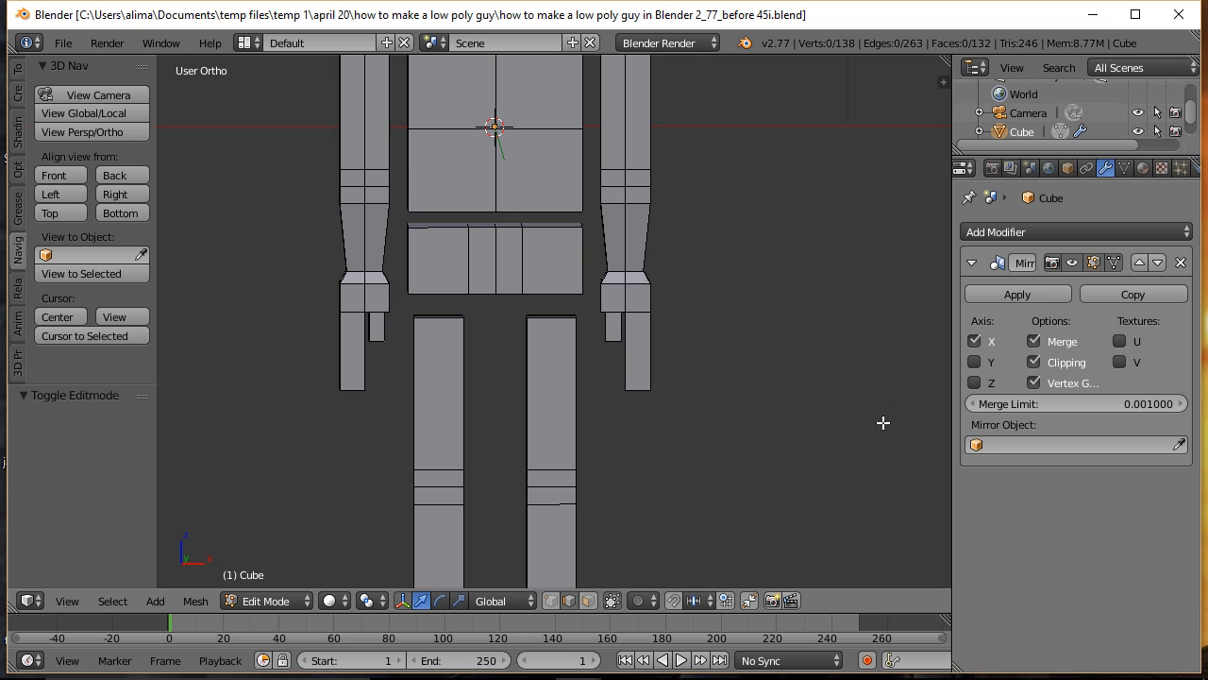
Step: Extrude the pelvis block's inner bottom face and move it about -0.557 along Z to form the crotch, and clear the selection
middle_drag(882, 422, 837, 391)
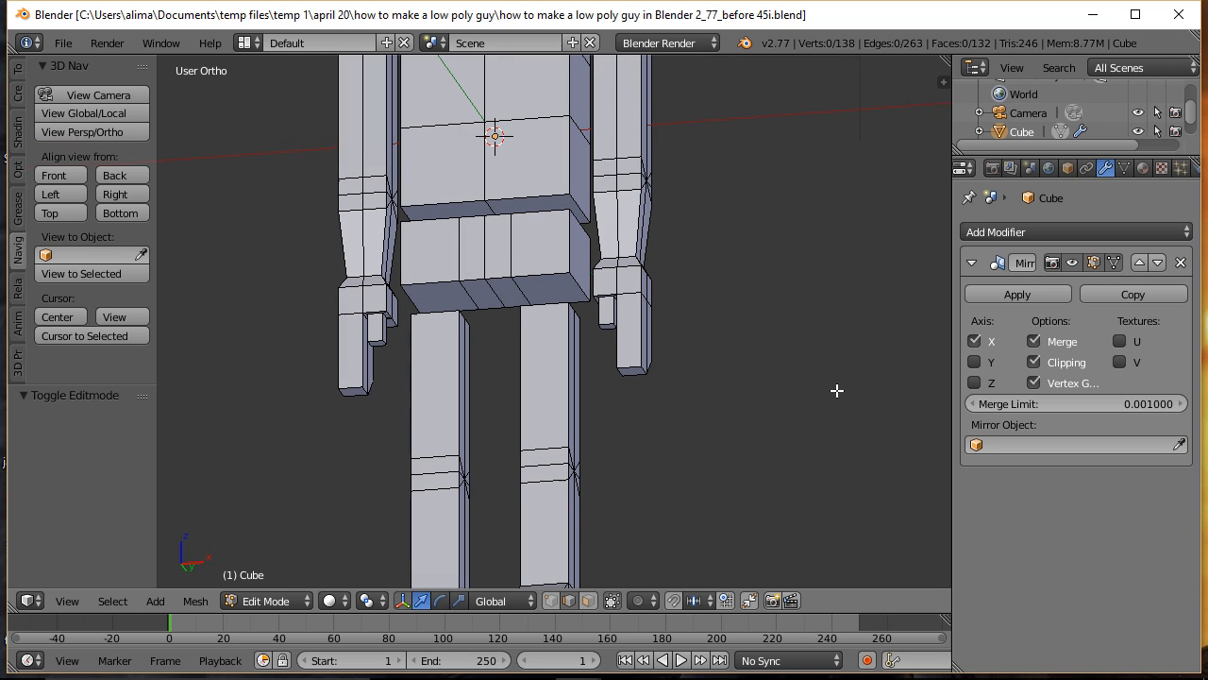
click(588, 602)
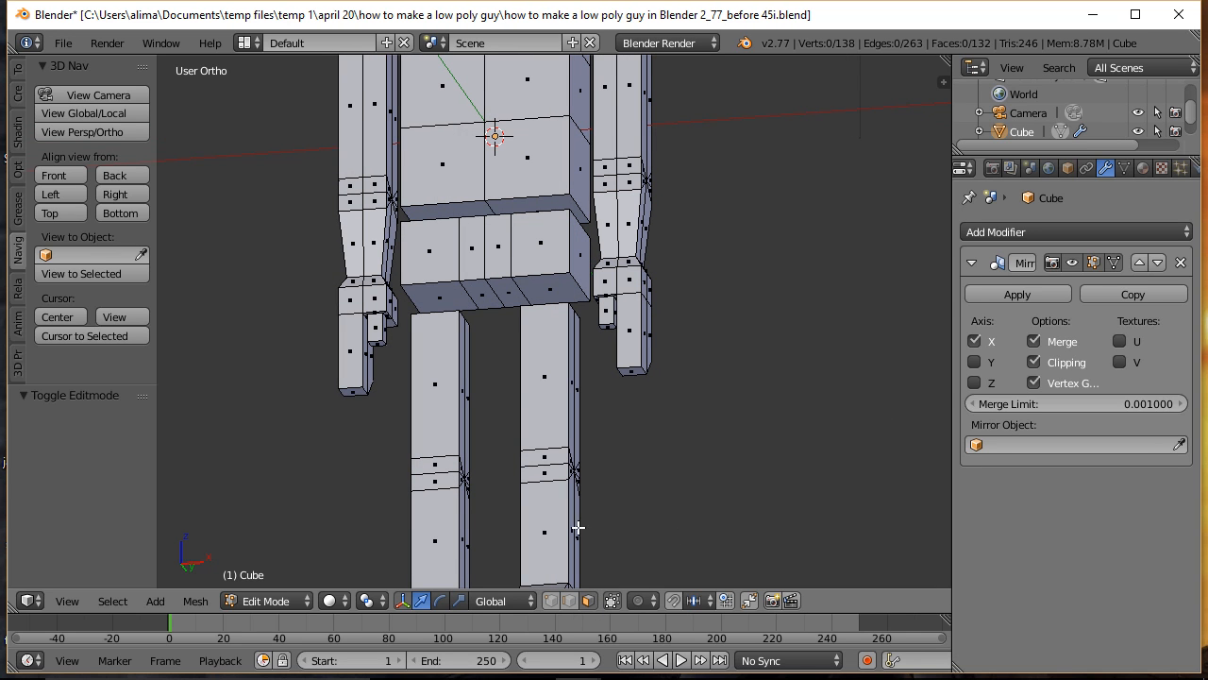
right_click(507, 291)
key(e)
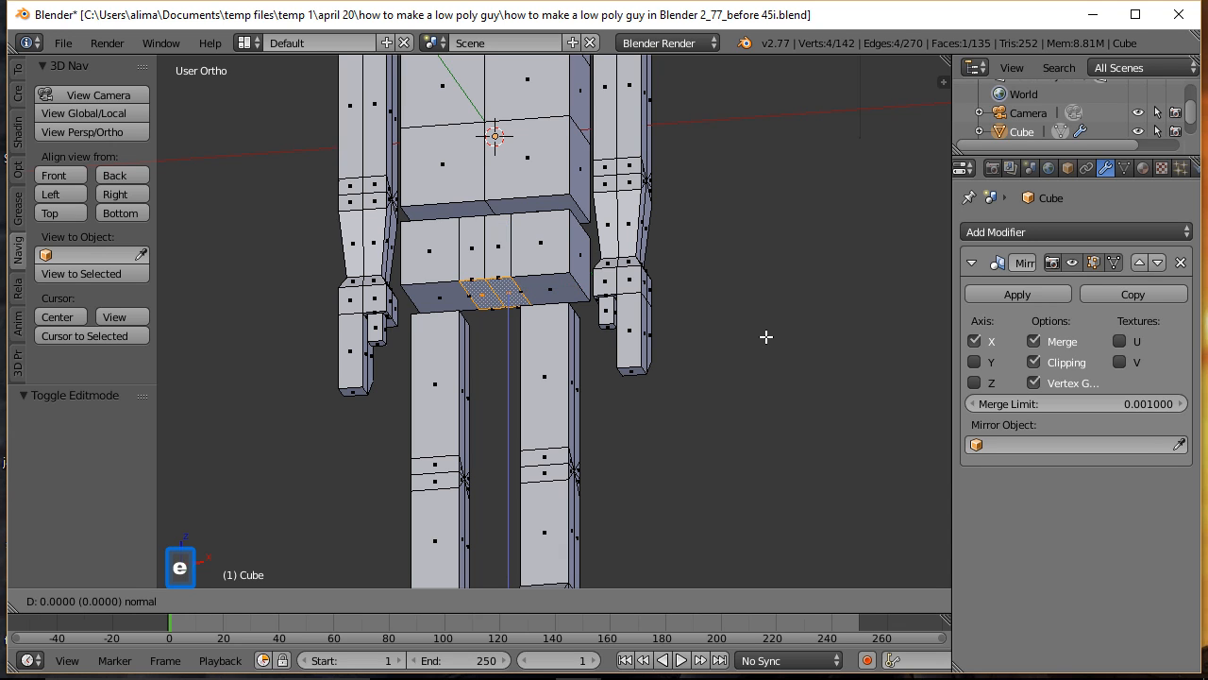
click(766, 337)
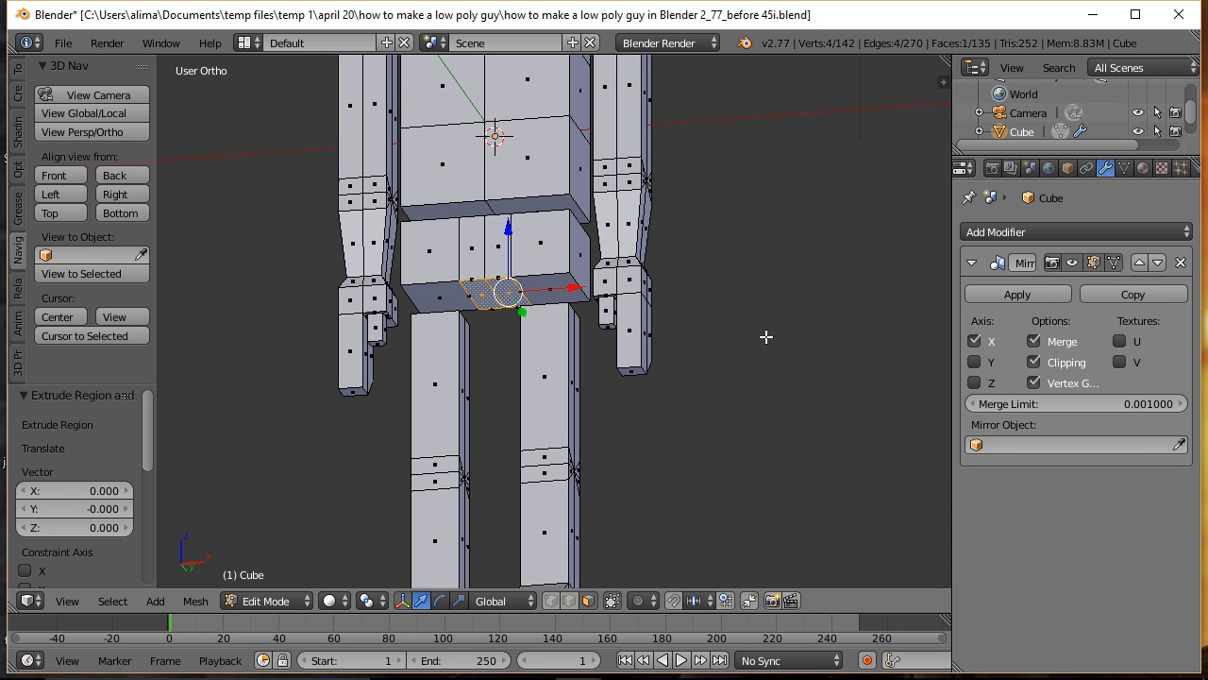
middle_drag(774, 262, 801, 319)
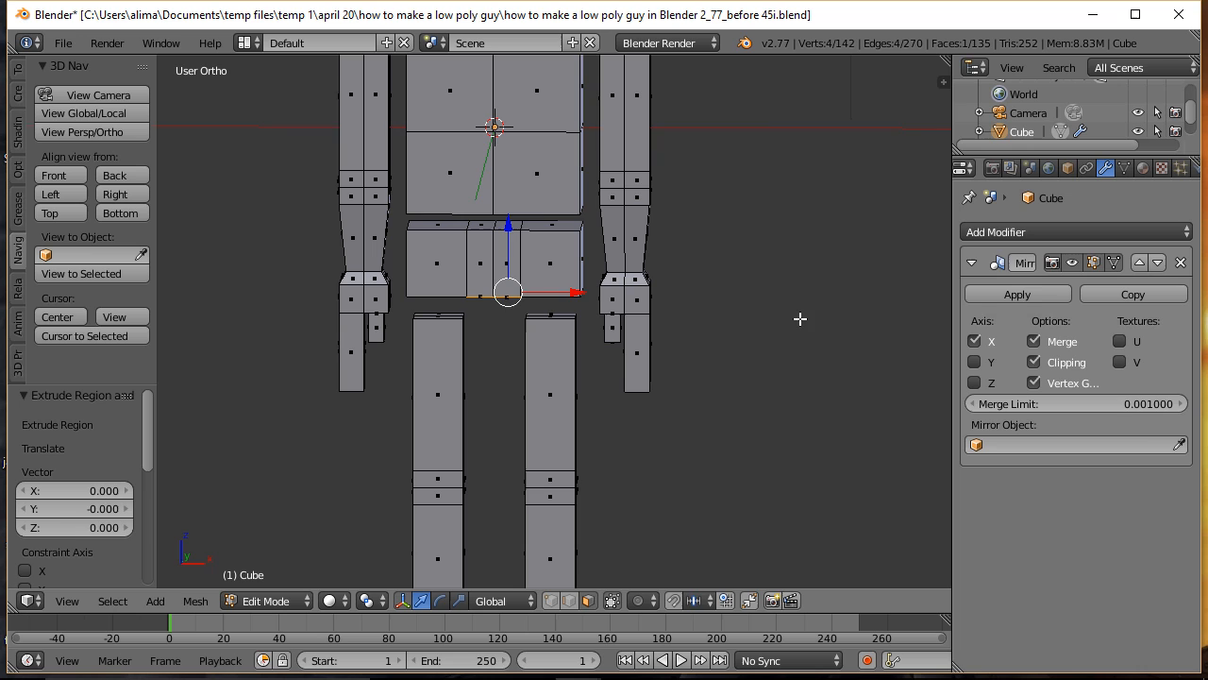
key(g)
key(z)
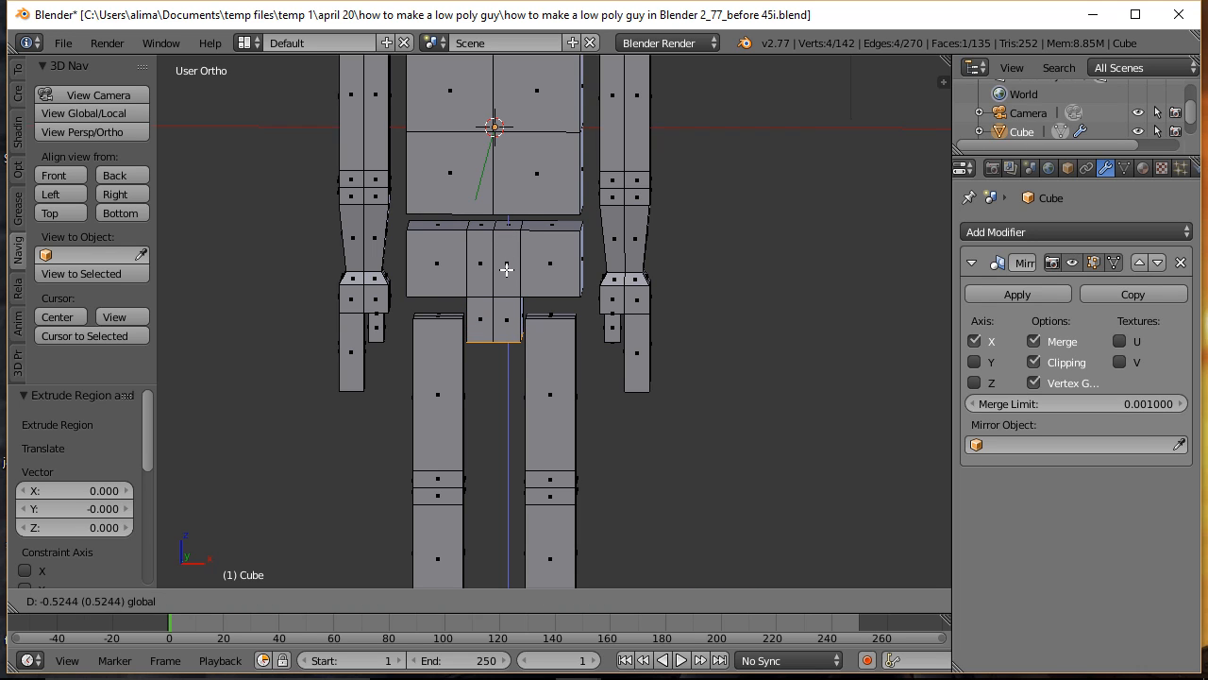
click(507, 270)
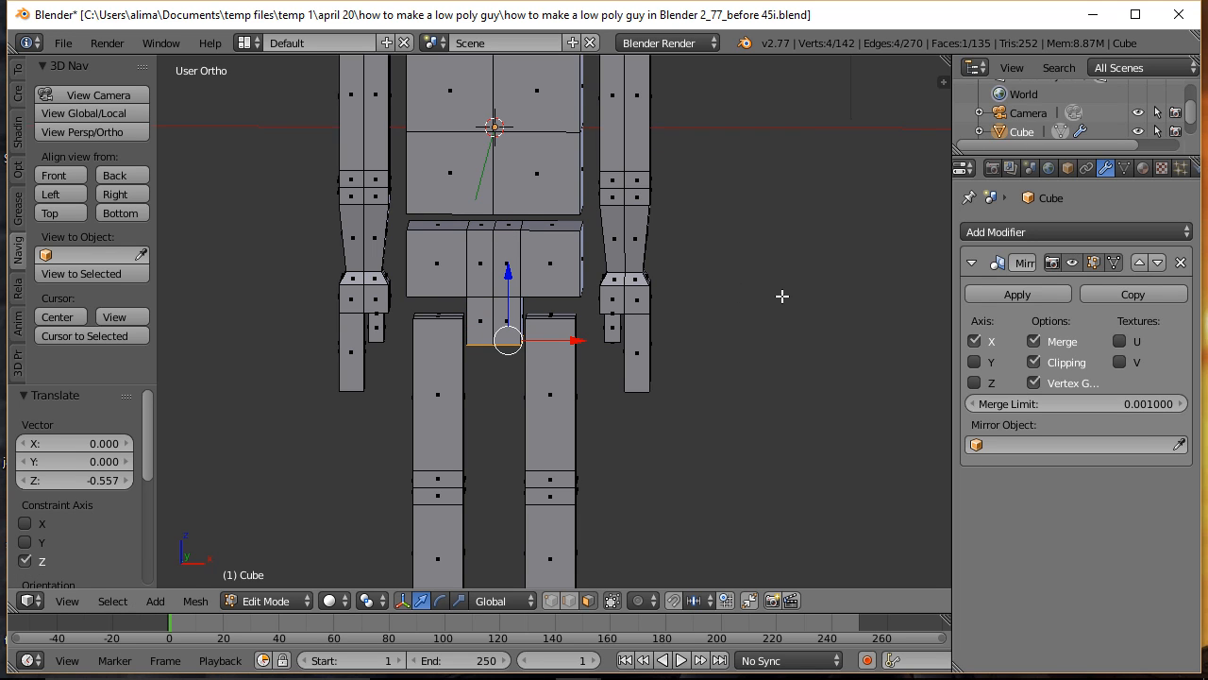
key(a)
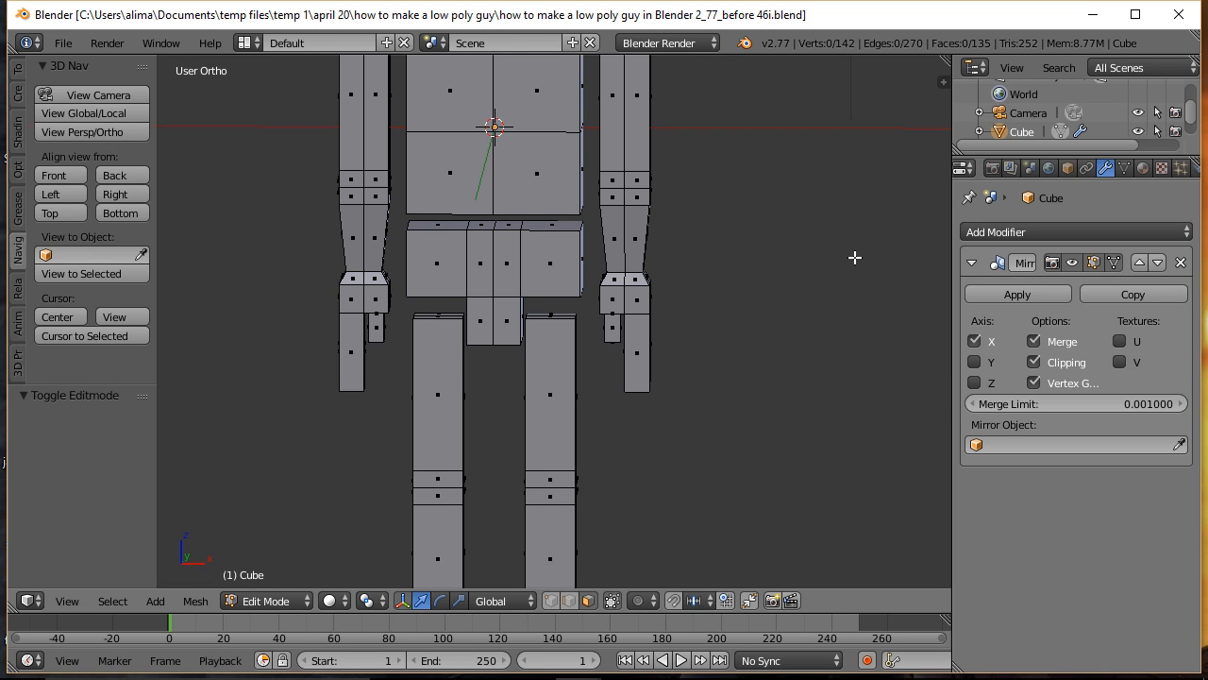
Step: Move the middle front edge of the knee about -0.090 along Y, clear the selection, and save under the name ending in "before 47i"
middle_drag(856, 264, 764, 300)
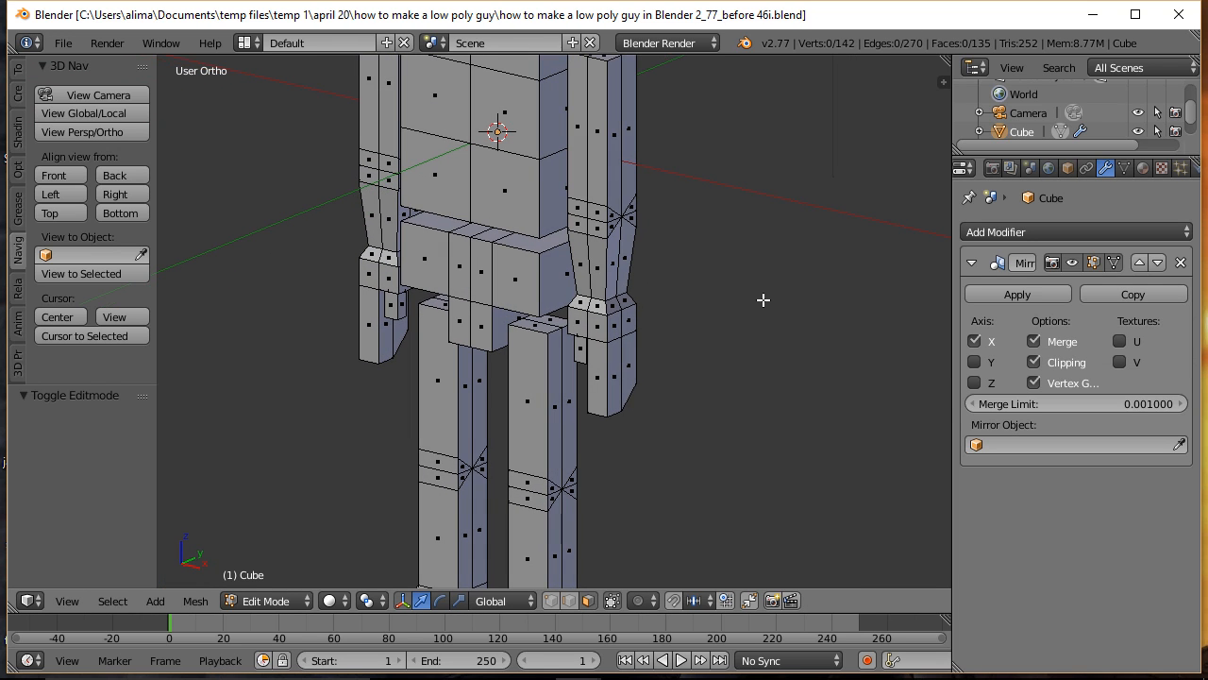
click(569, 602)
right_click(529, 490)
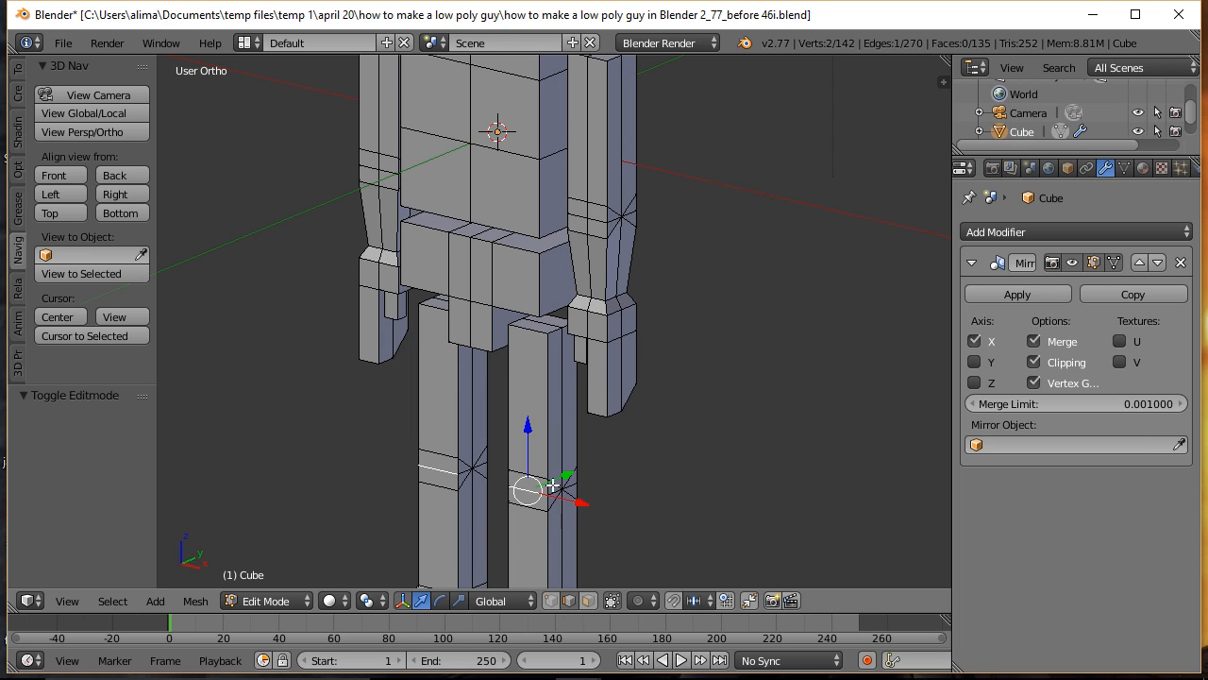
key(g)
key(y)
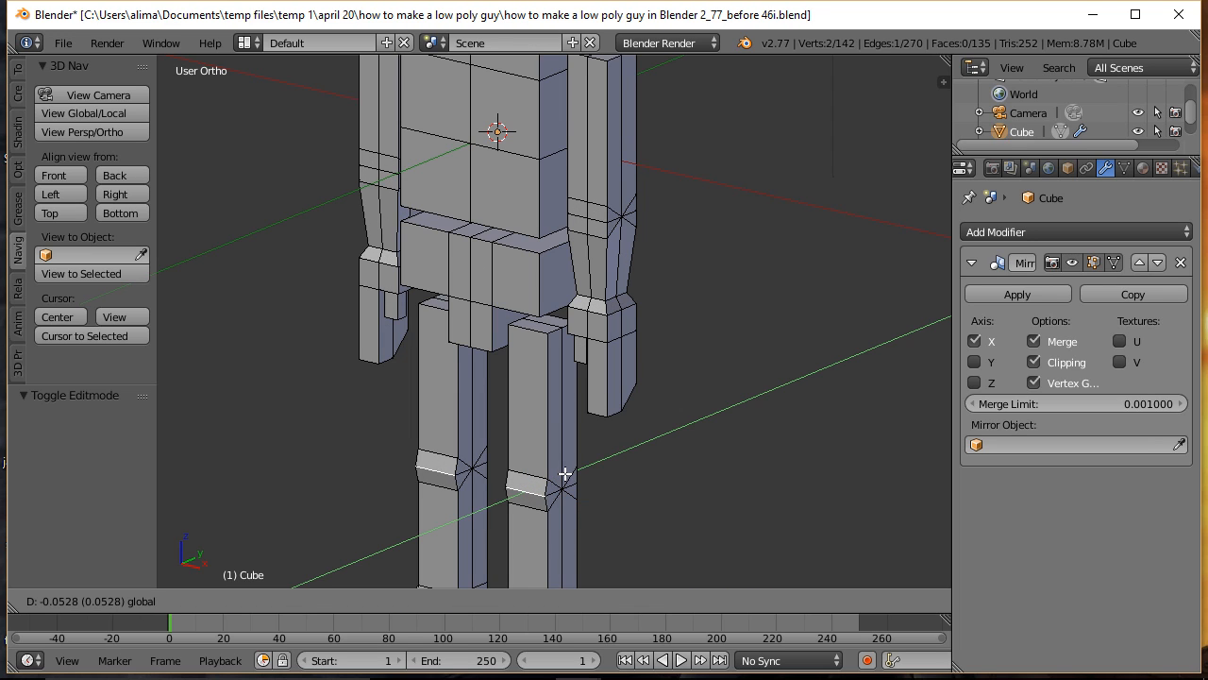
click(564, 475)
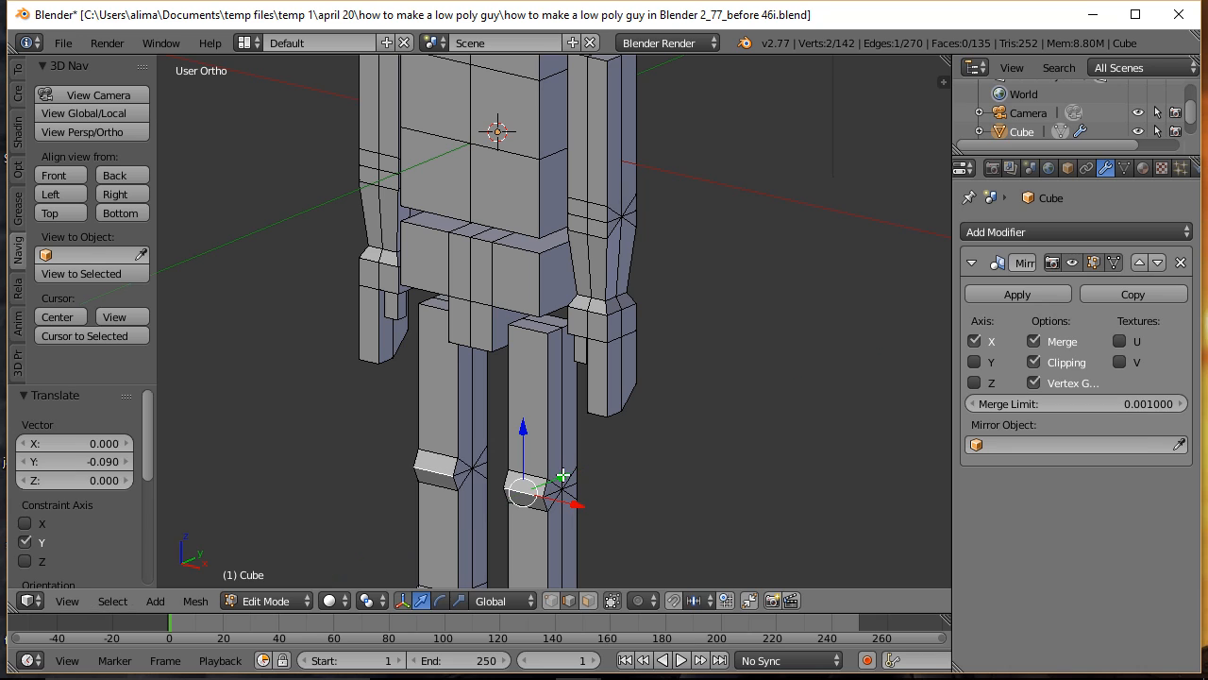
key(a)
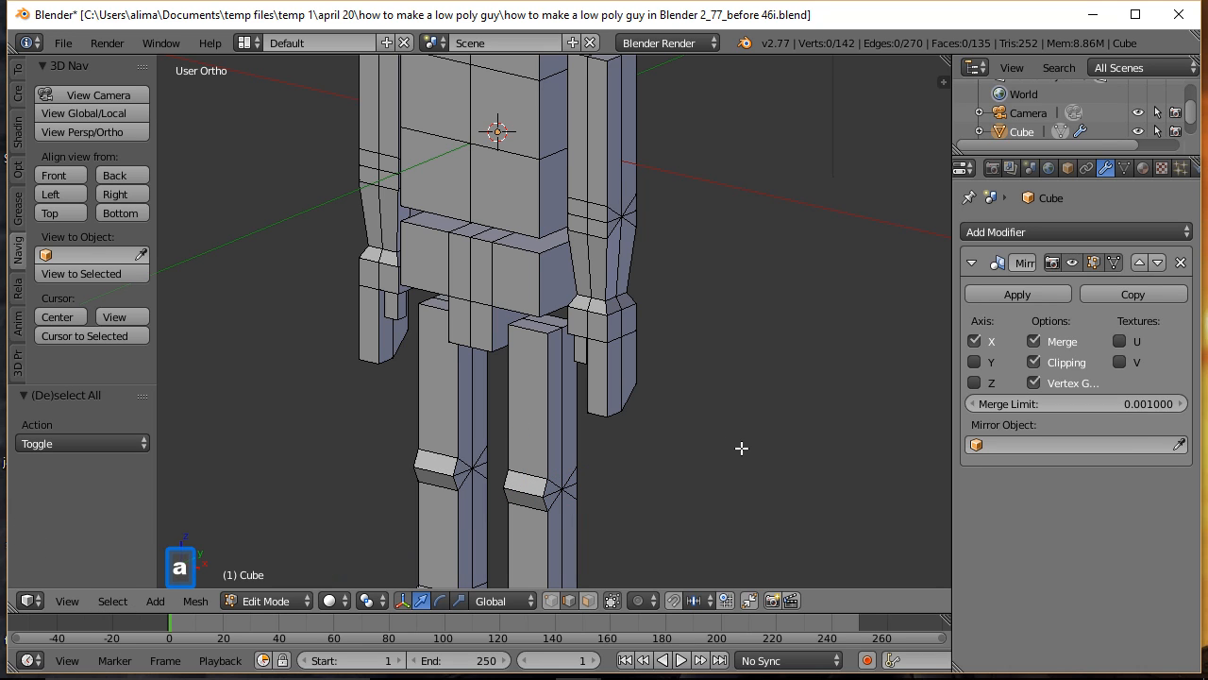
key(ctrl+alt+s)
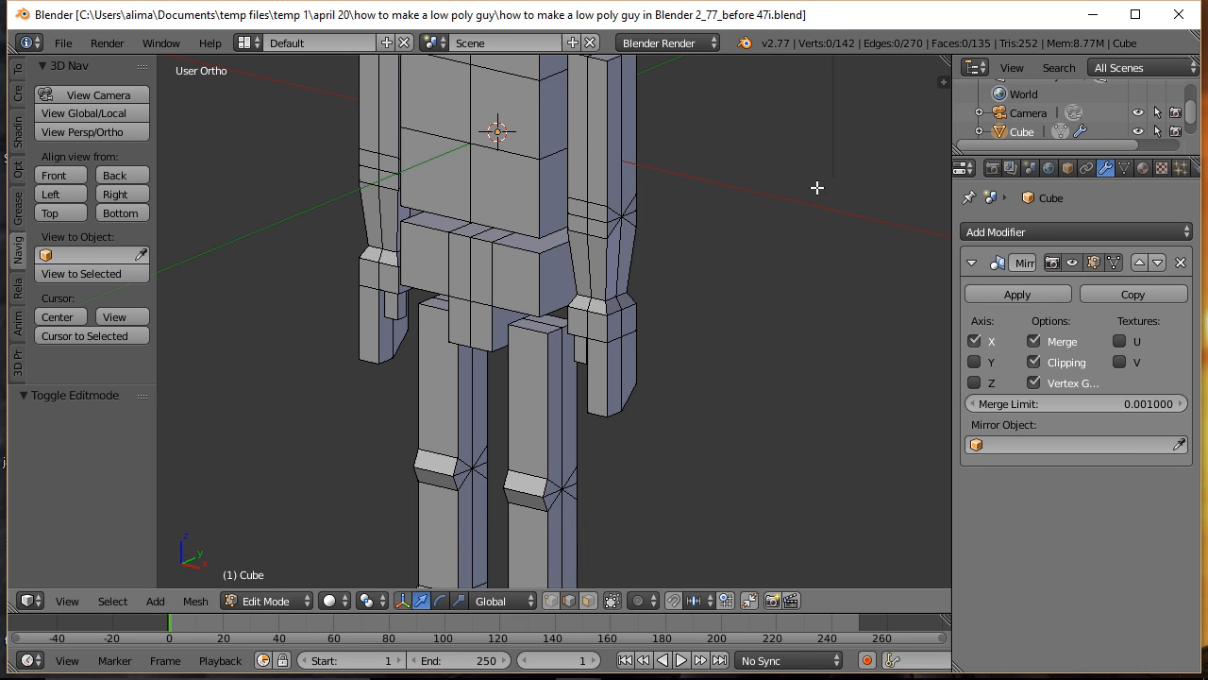
Step: In front wireframe view, select the whole elbow band and raise it about 0.393 along Z, and clear the selection
click(51, 174)
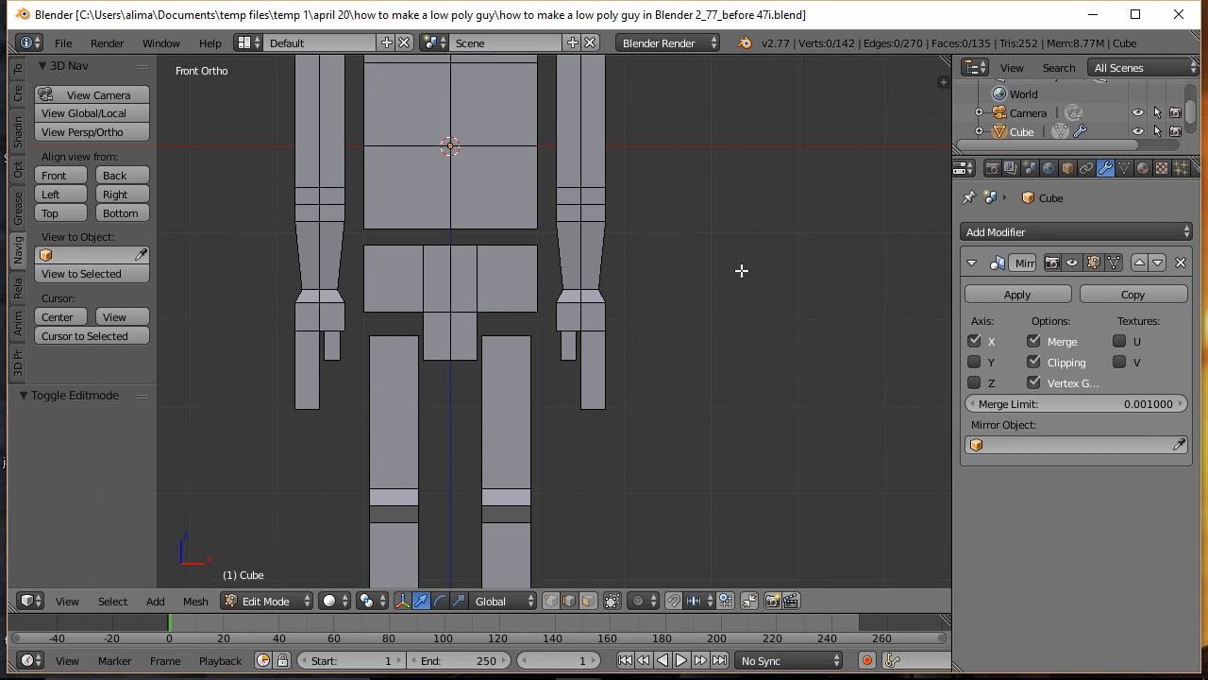
key(ctrl)
ctrl+middle_drag(766, 239, 773, 320)
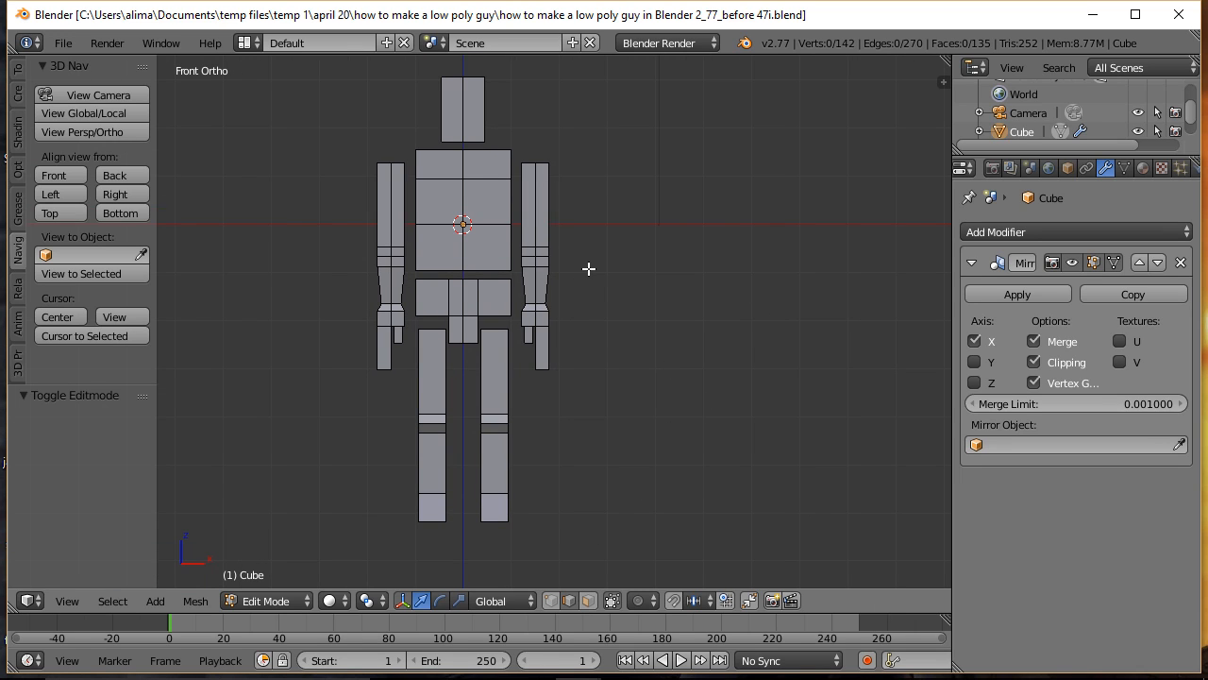
key(z)
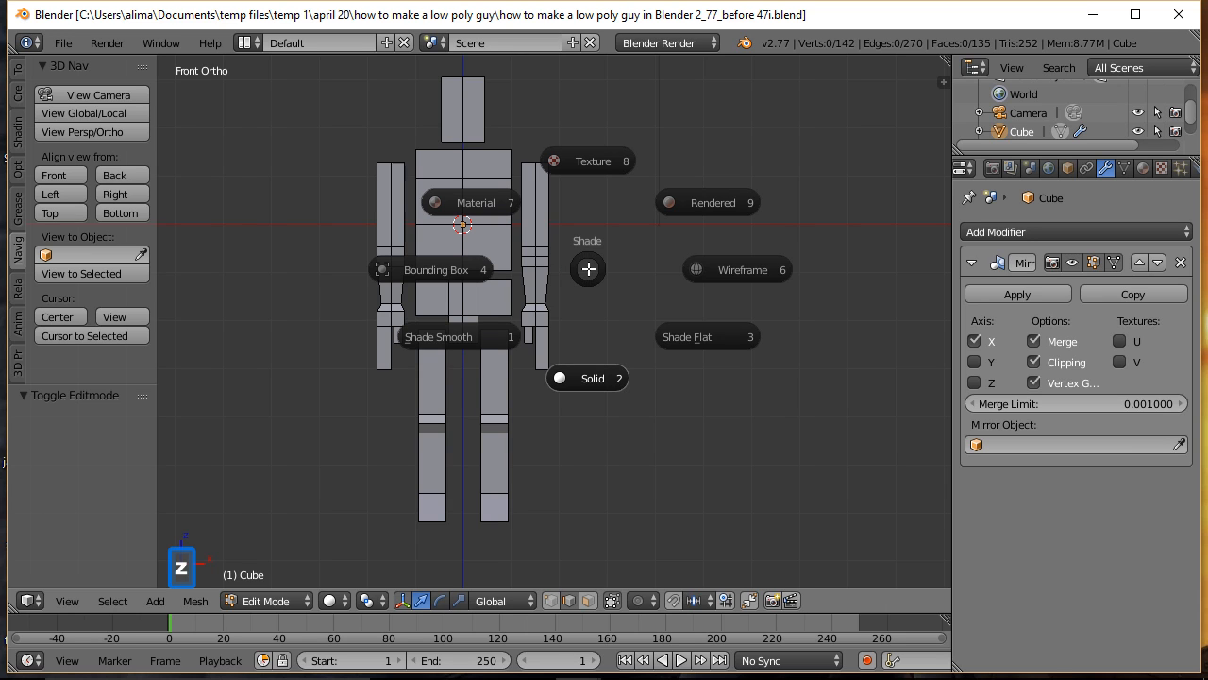
click(723, 264)
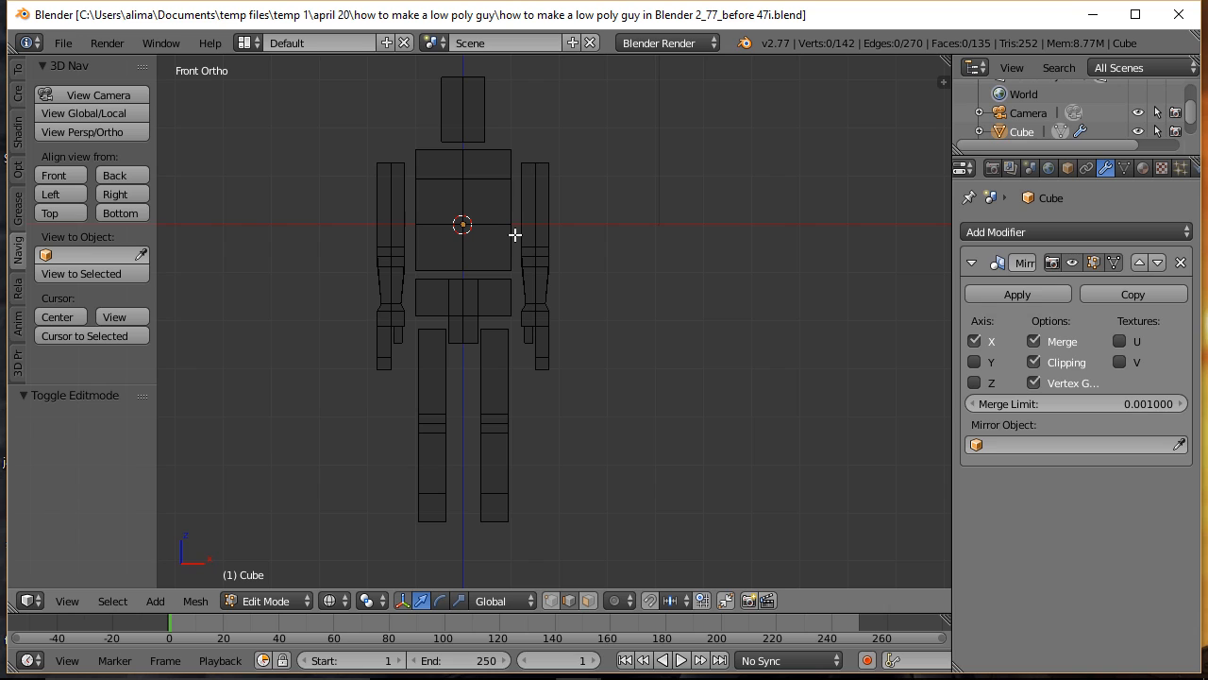
key(b)
drag(514, 234, 577, 287)
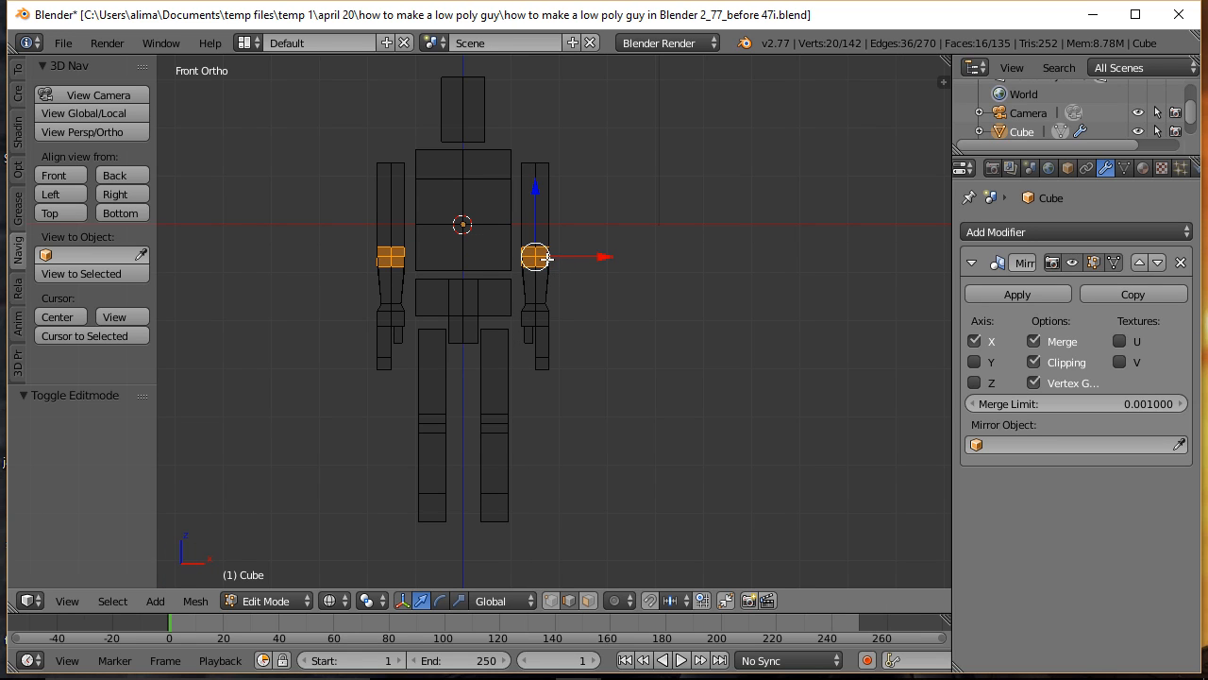
drag(540, 193, 541, 171)
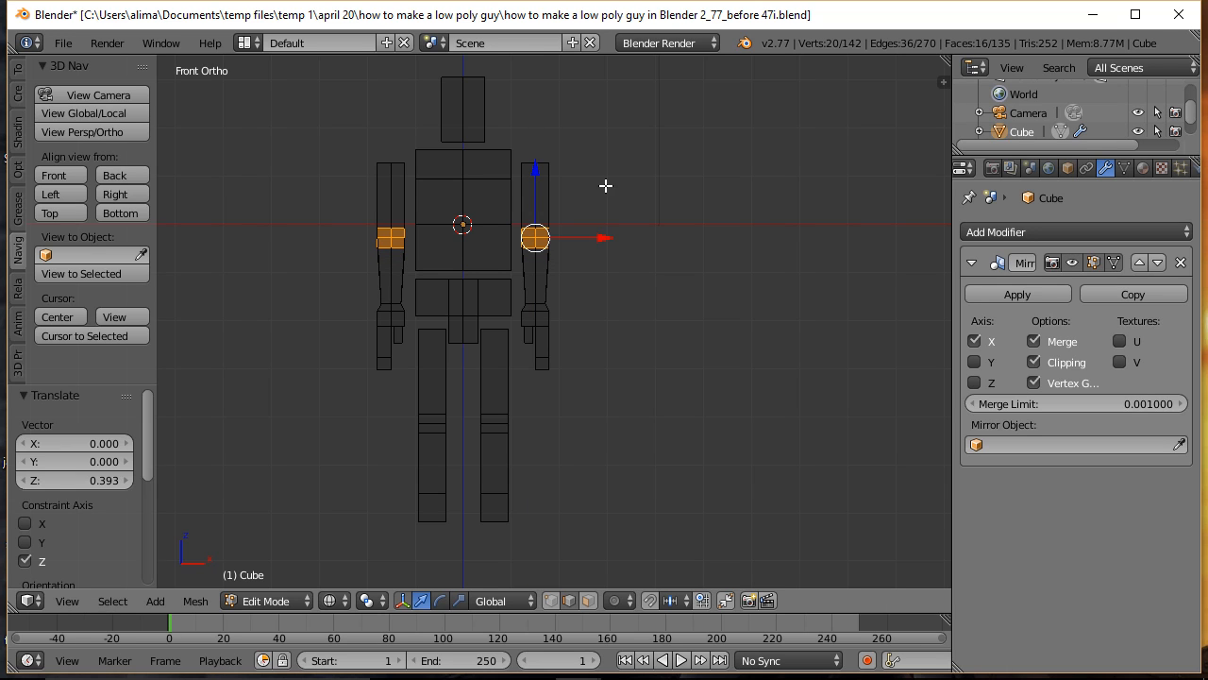
key(a)
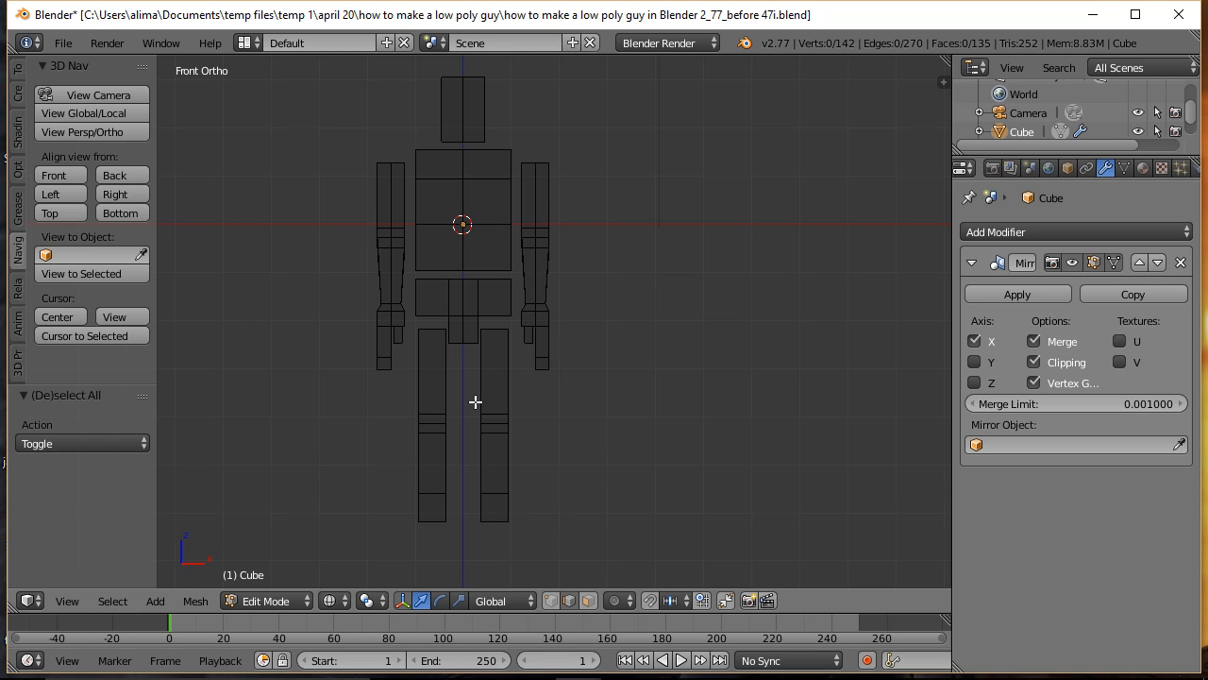
Step: Select the whole knee band and raise it about 0.314 along Z, clear the selection, and save under the name ending in "before 48i"
key(b)
drag(471, 401, 527, 438)
drag(496, 359, 501, 347)
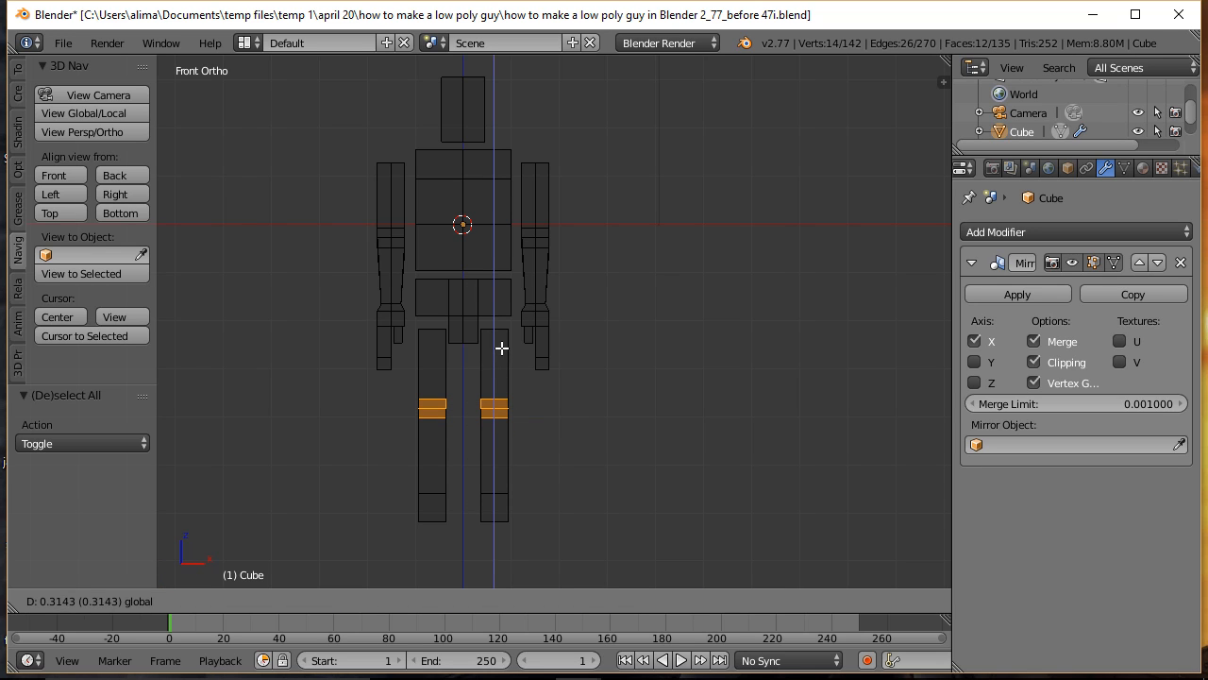
click(501, 348)
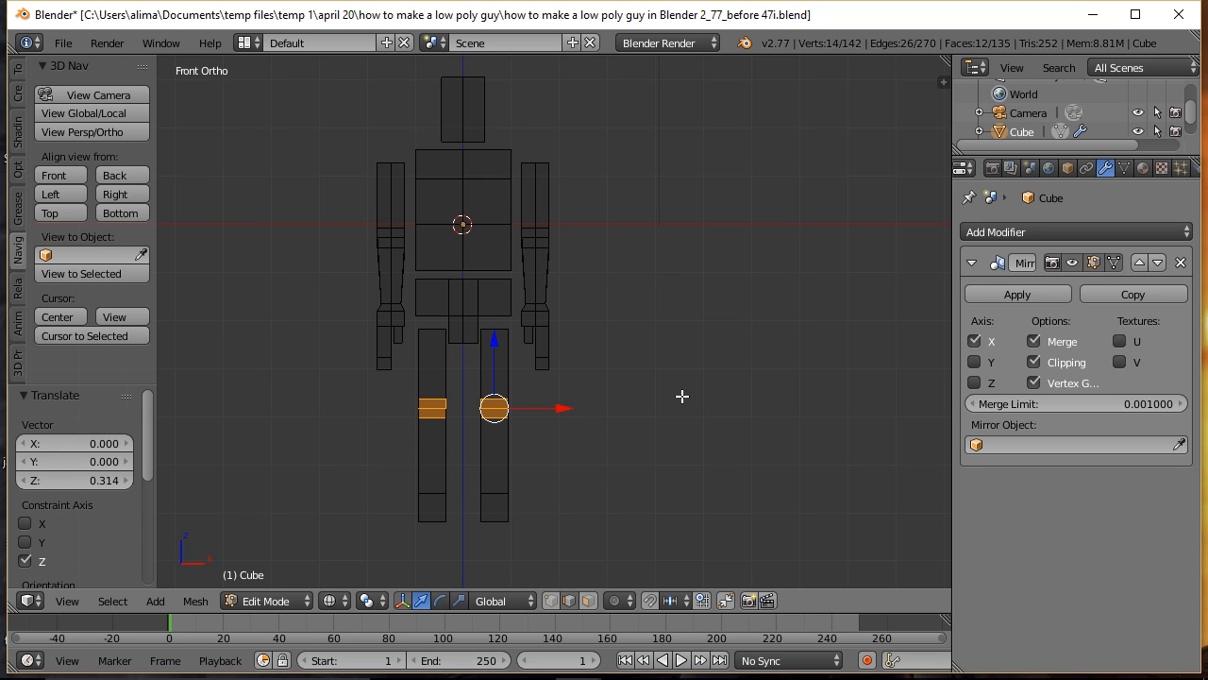
key(a)
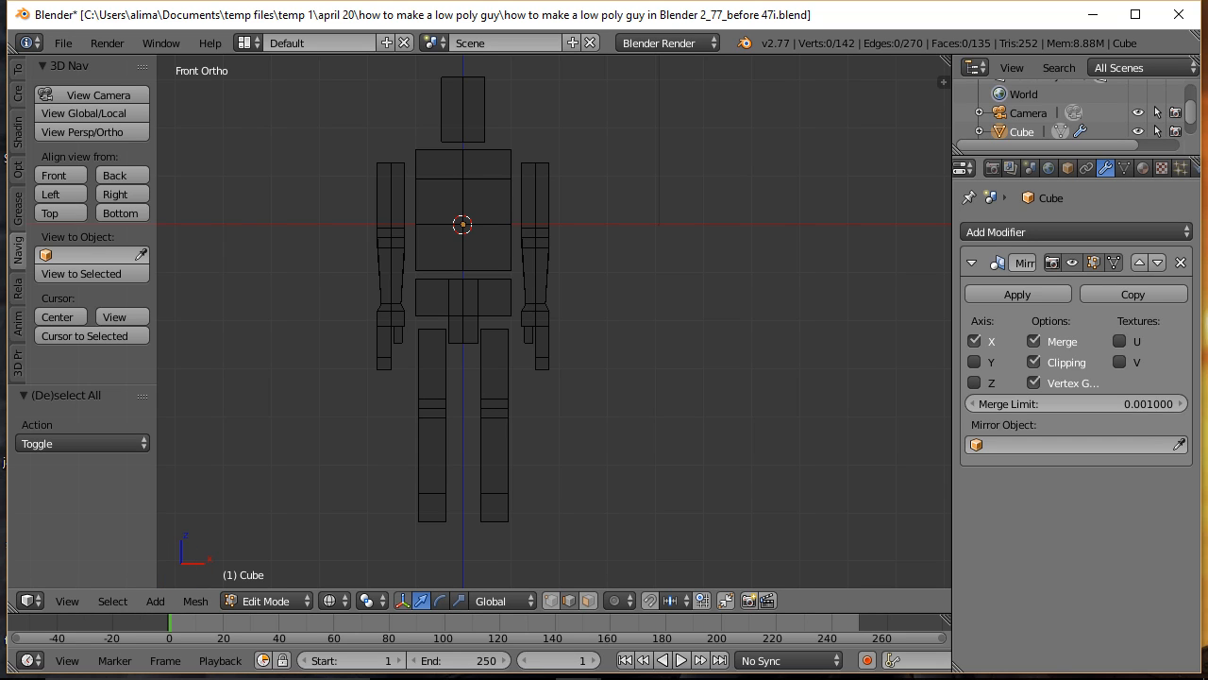
key(ctrl+alt+s)
Step: In solid shading, raise the entire linked leg about 0.098 along Z, clear the selection, and save under the name ending in "before 50l"
key(z)
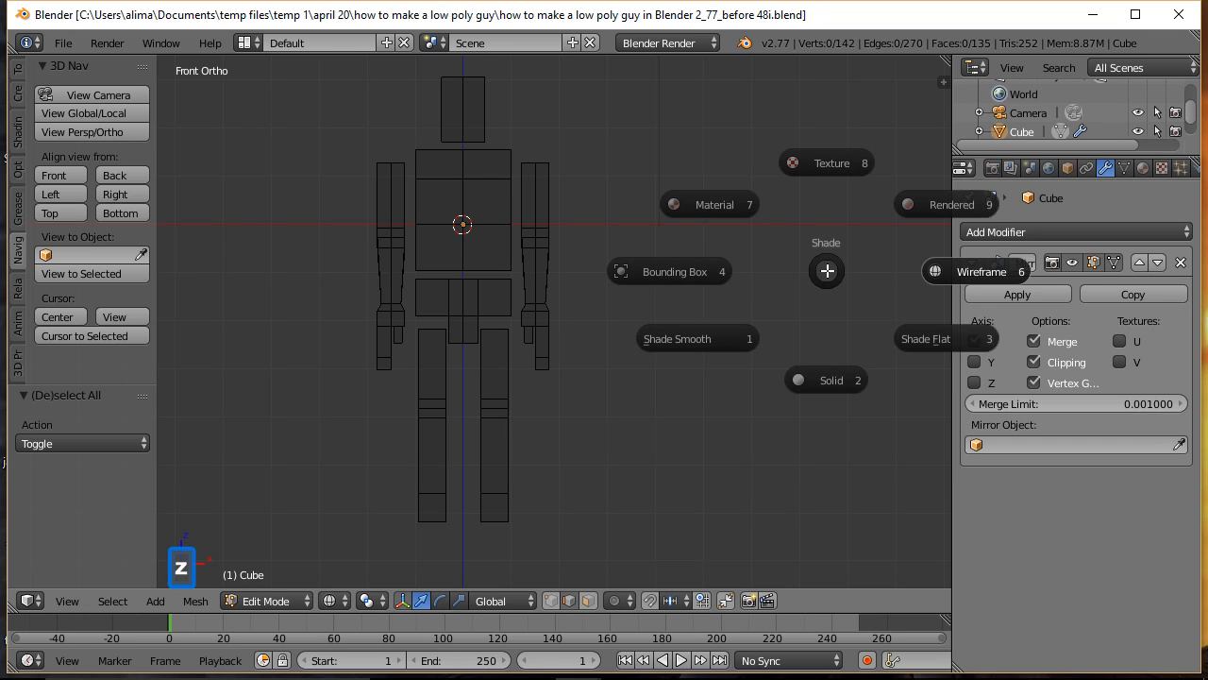
click(843, 385)
middle_drag(825, 348, 755, 371)
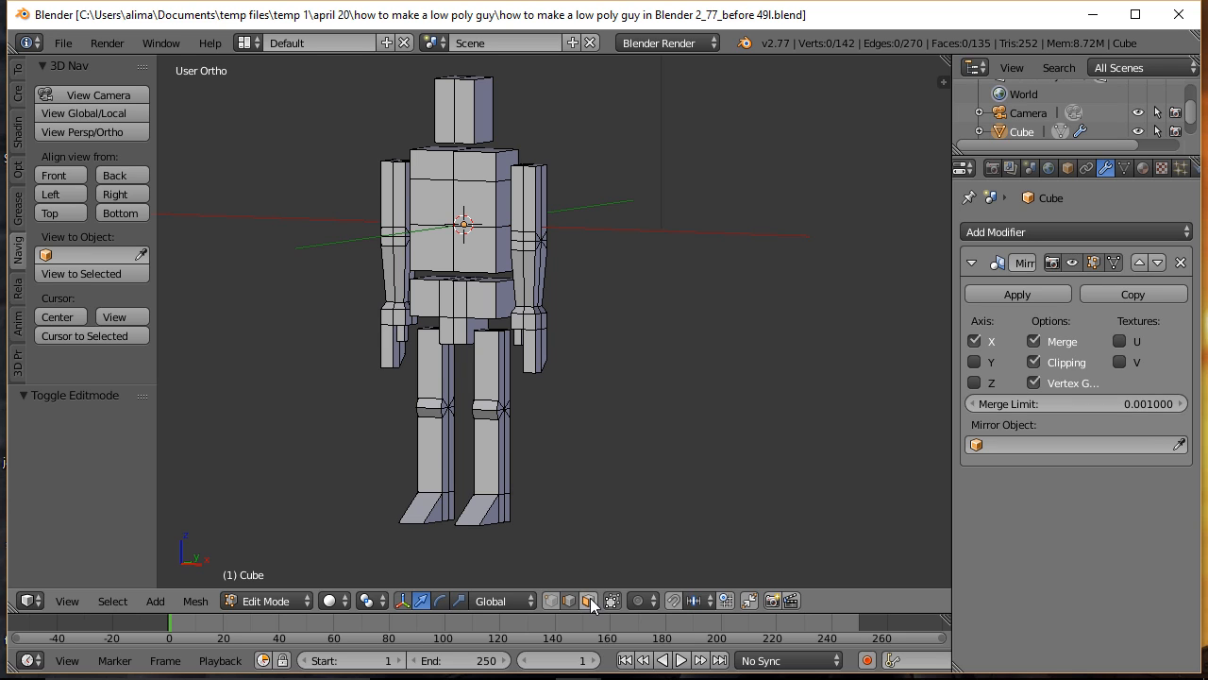
click(589, 601)
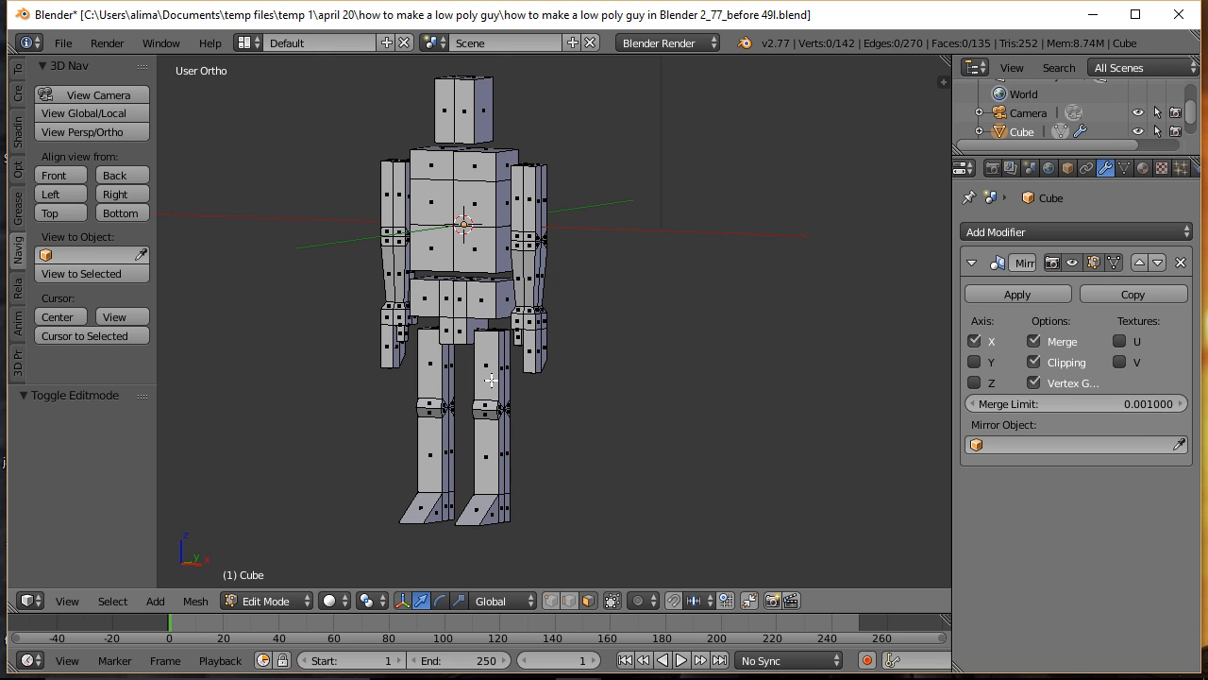
key(l)
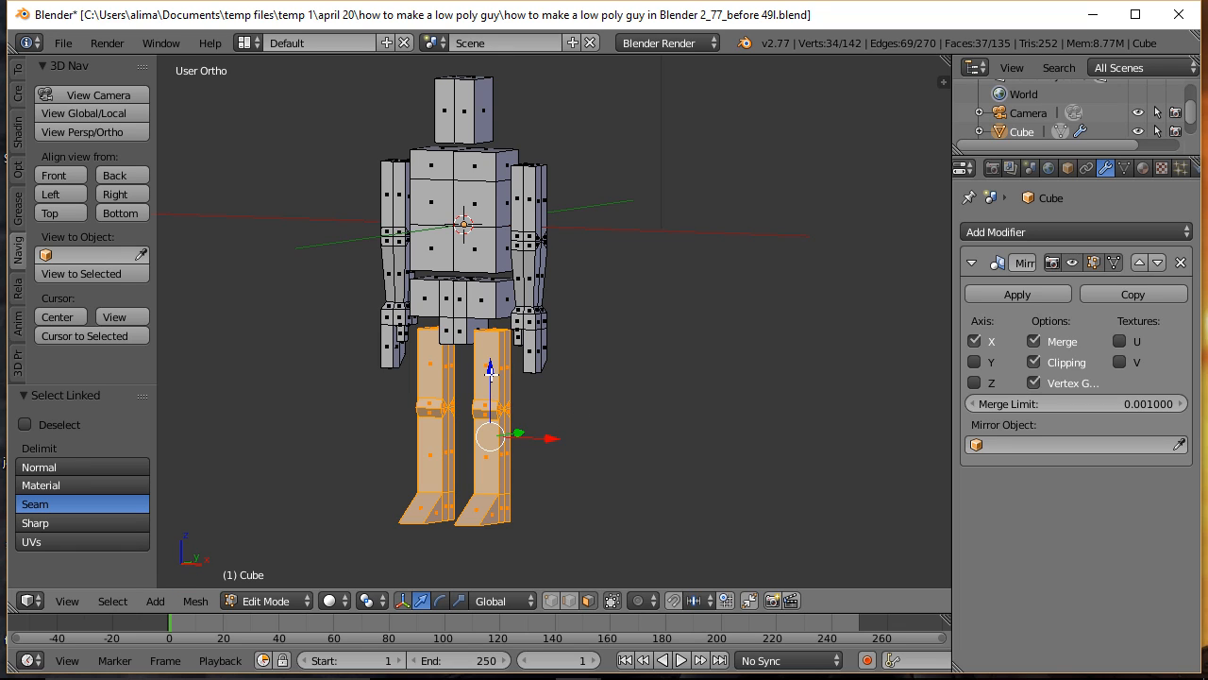
mouse_move(490, 368)
mouse_down()
mouse_move(492, 379)
mouse_move(495, 369)
mouse_up()
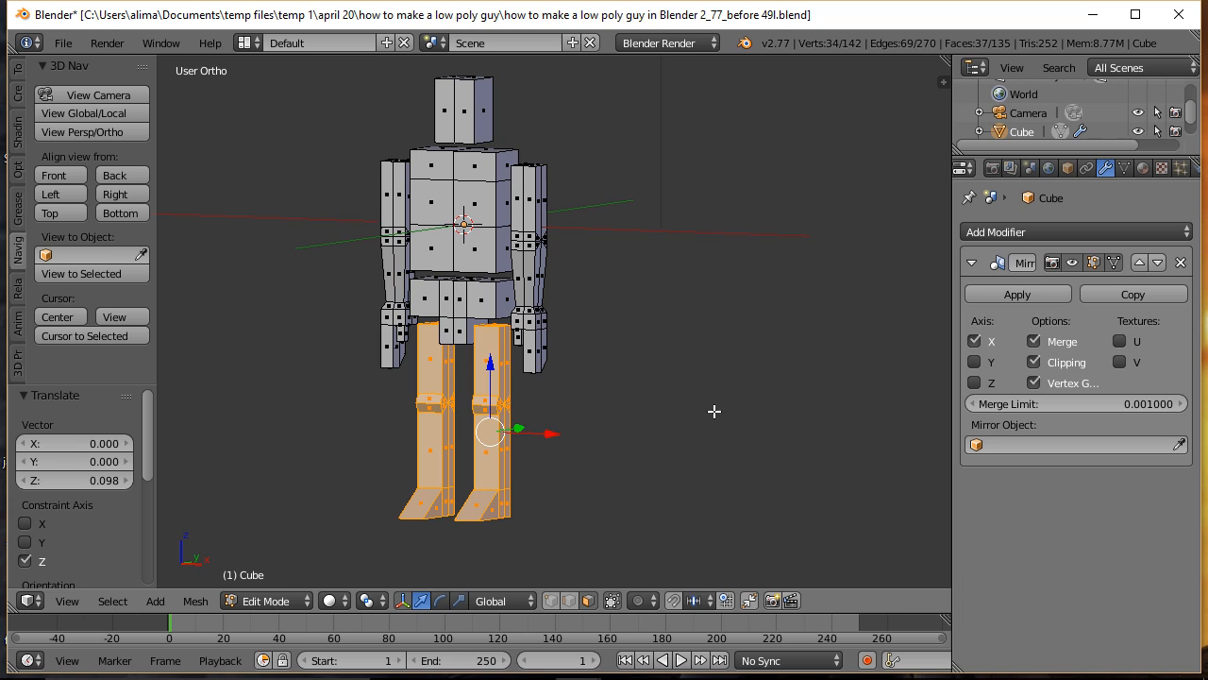
key(a)
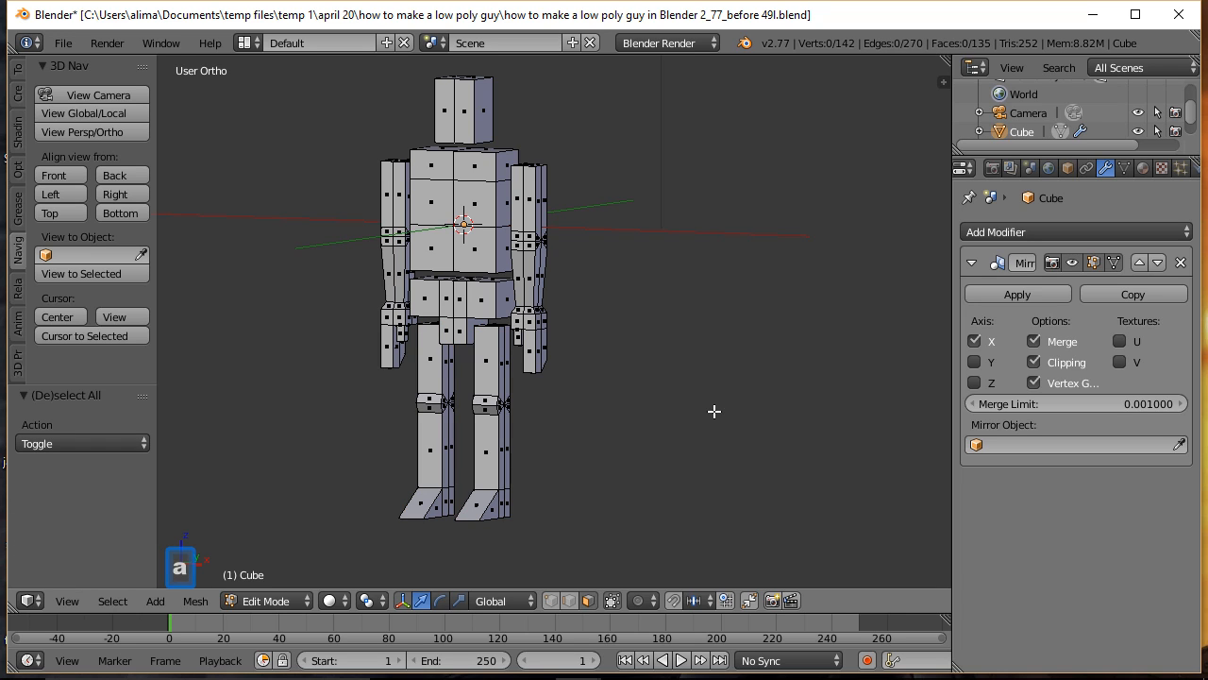
key(ctrl+s)
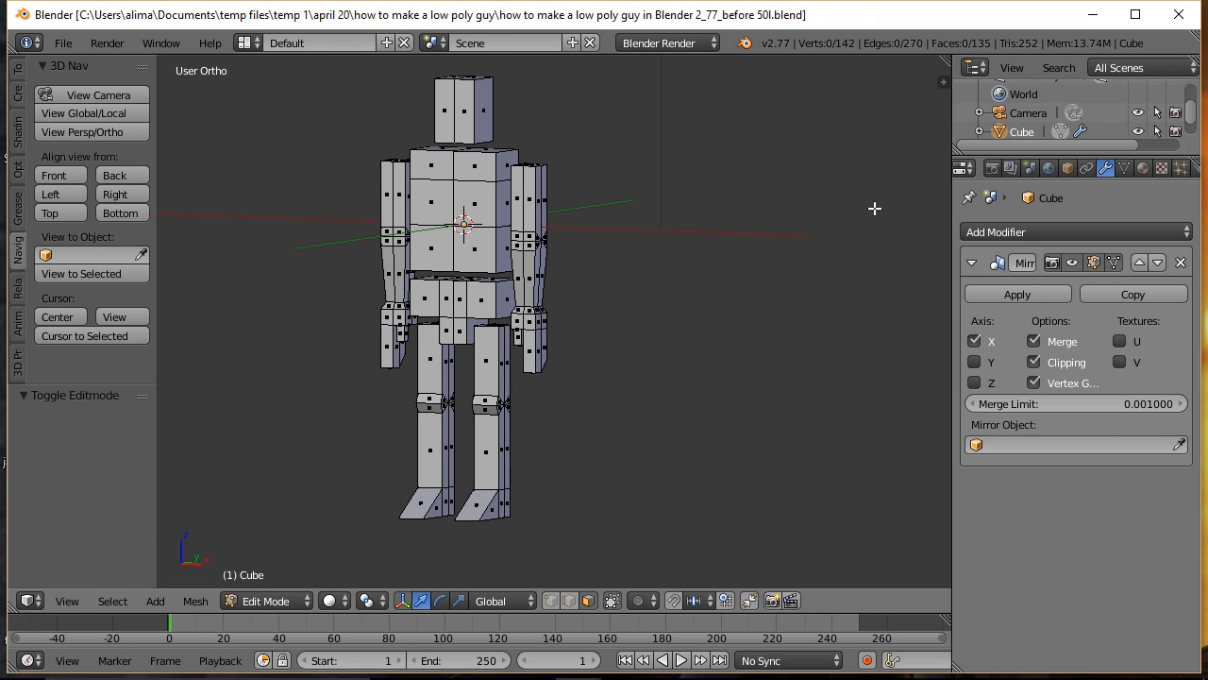
Step: Add two evenly spaced horizontal loop cuts with no slide across the hand's finger block, and clear the selection
key(ctrl)
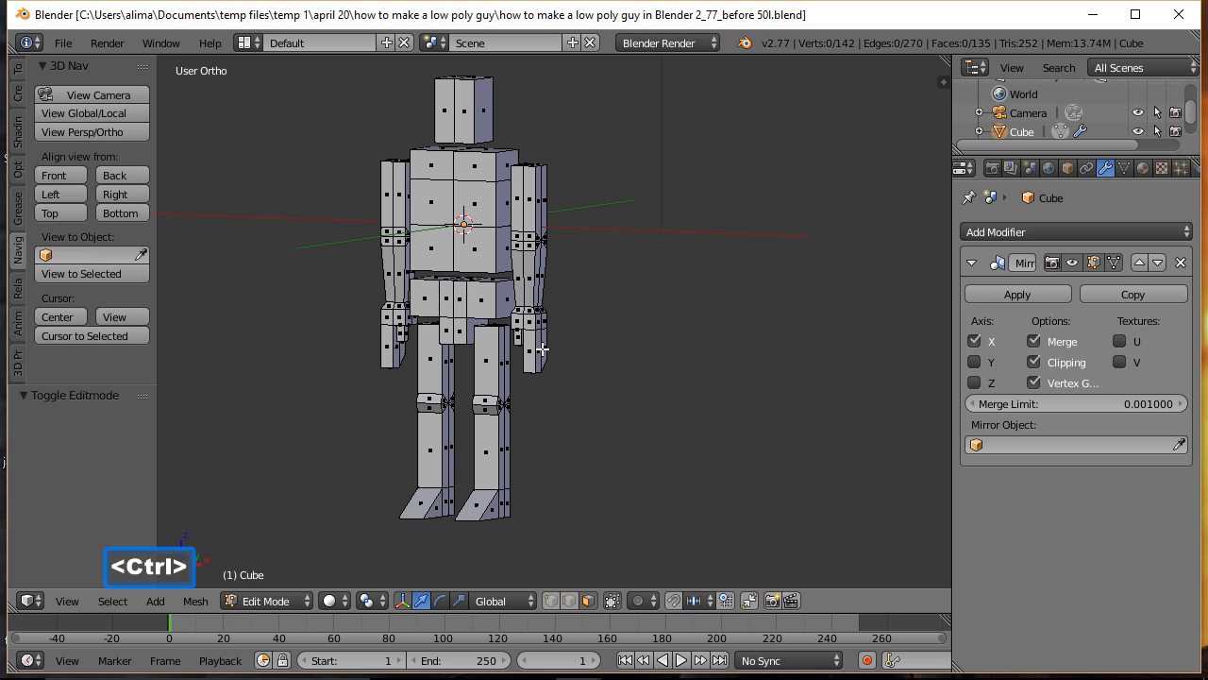
key(ctrl+r)
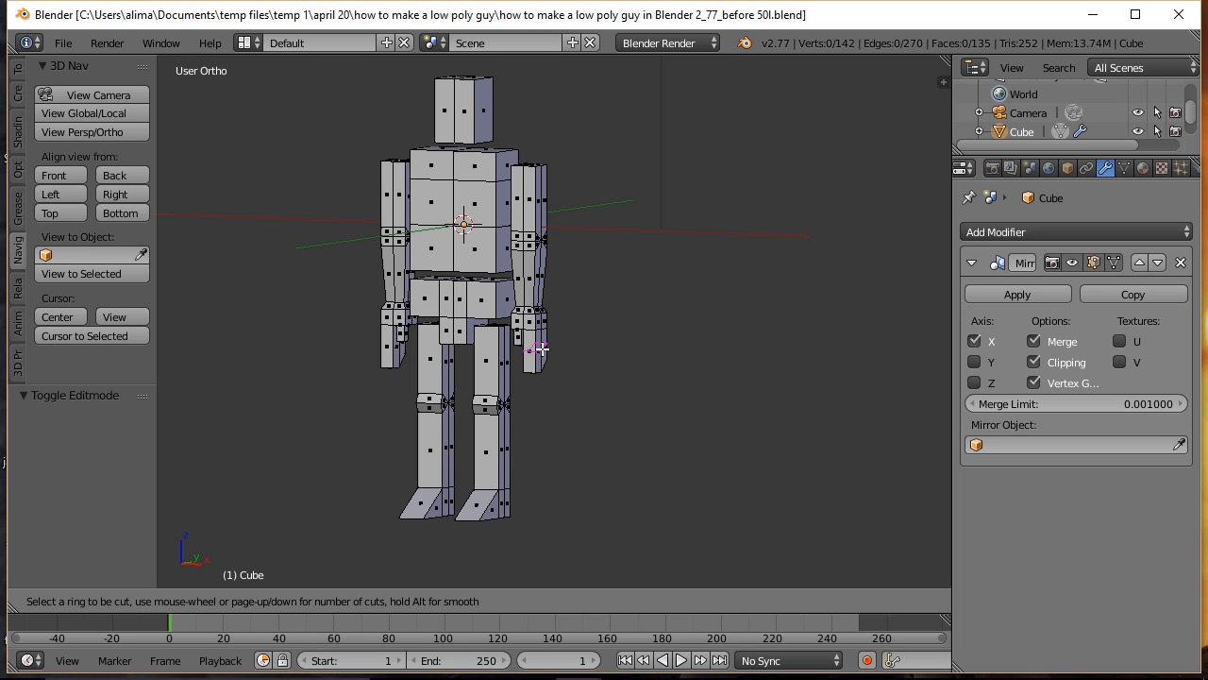
scroll(541, 349, up, 1)
click(541, 350)
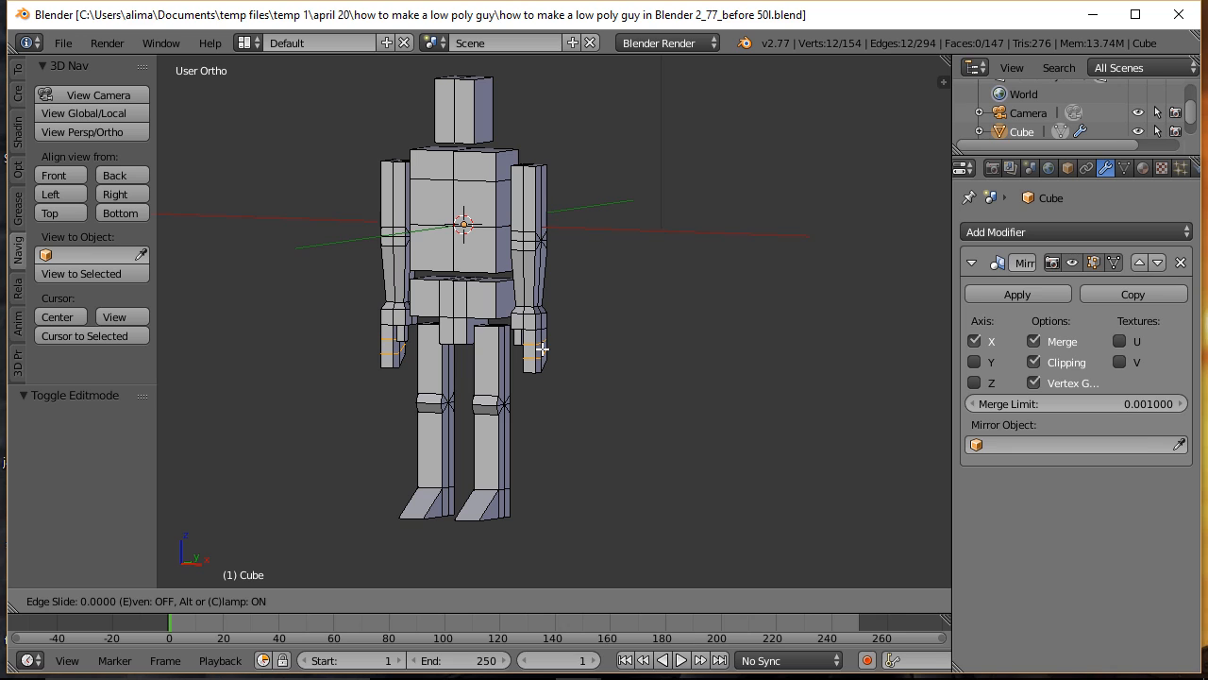
click(542, 350)
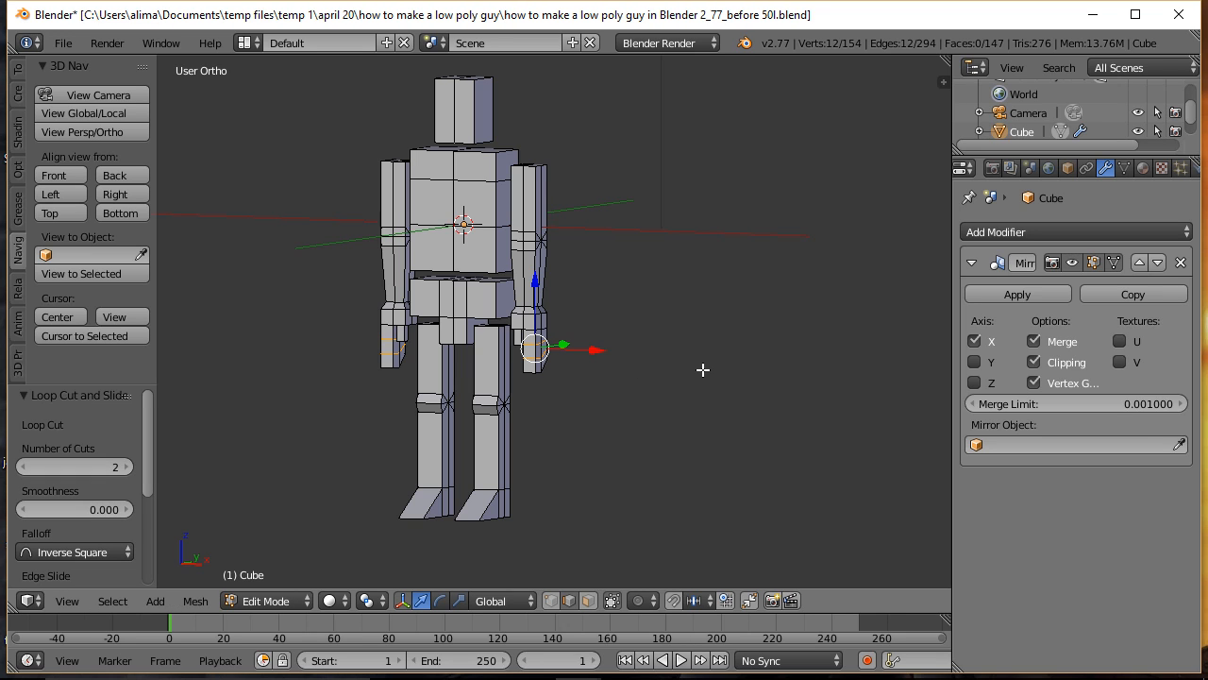
key(a)
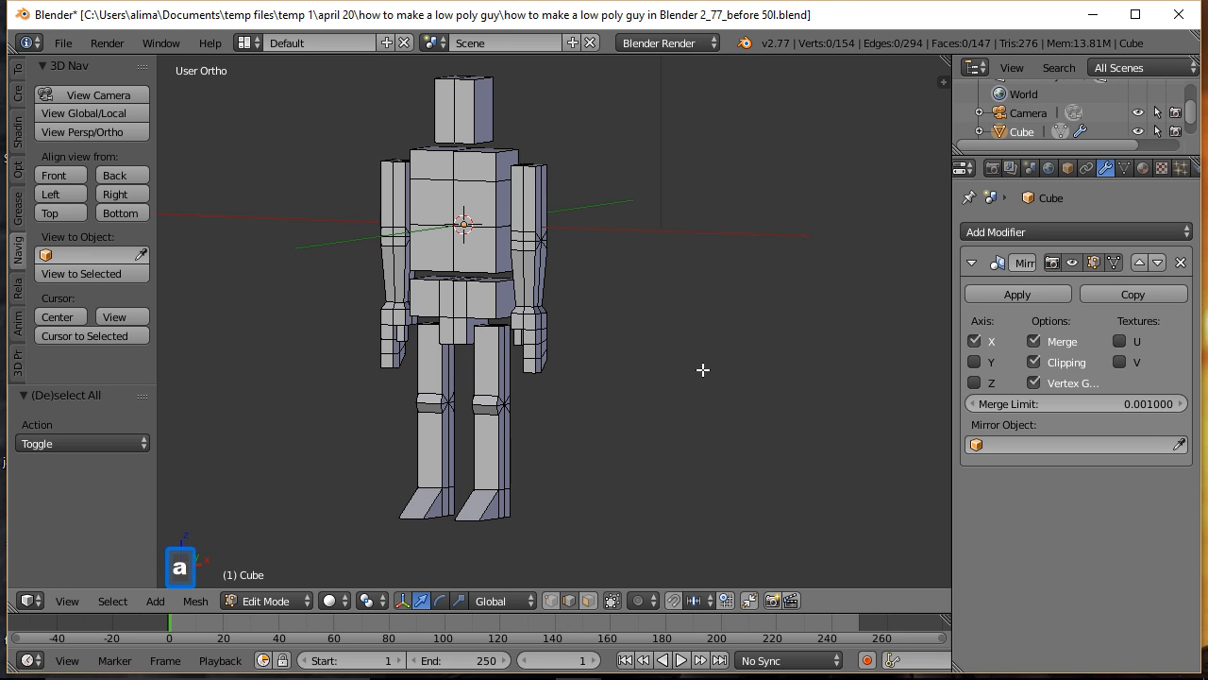